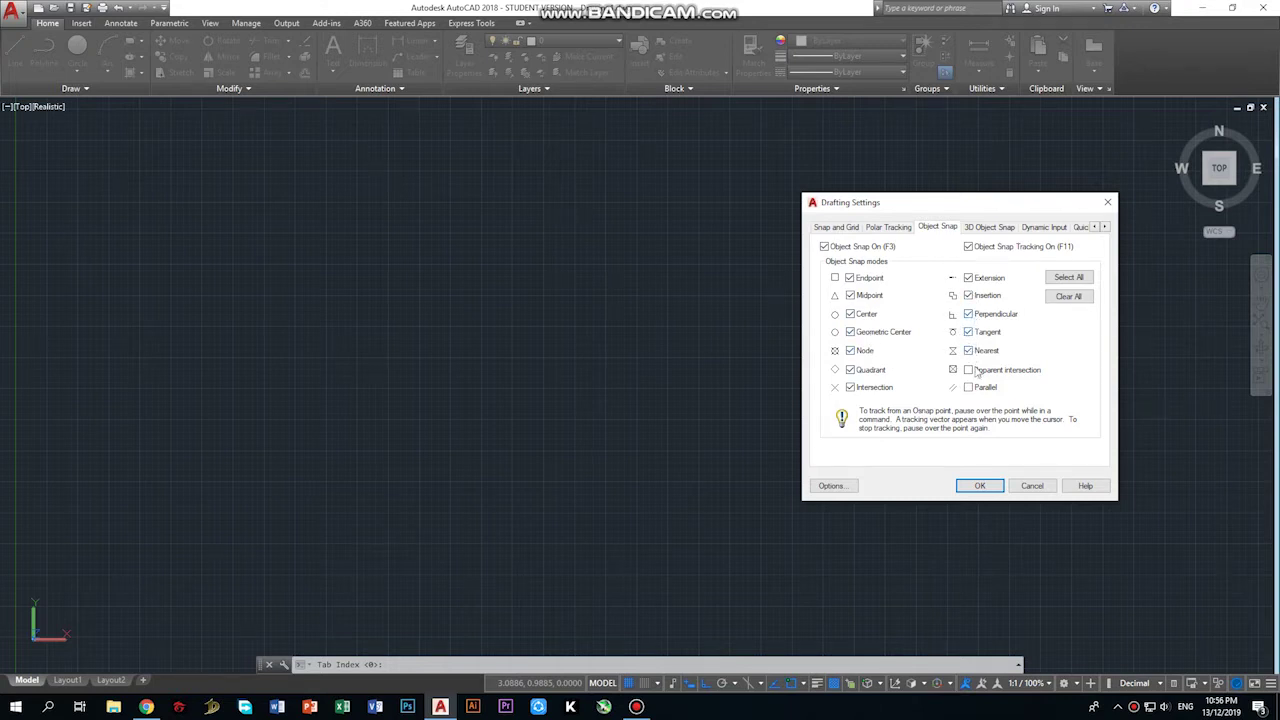
Apply the object snaps (all except apparent intersection and parallel) and start the LINE command.
{"action": "left_click", "coordinate": [981, 487]}
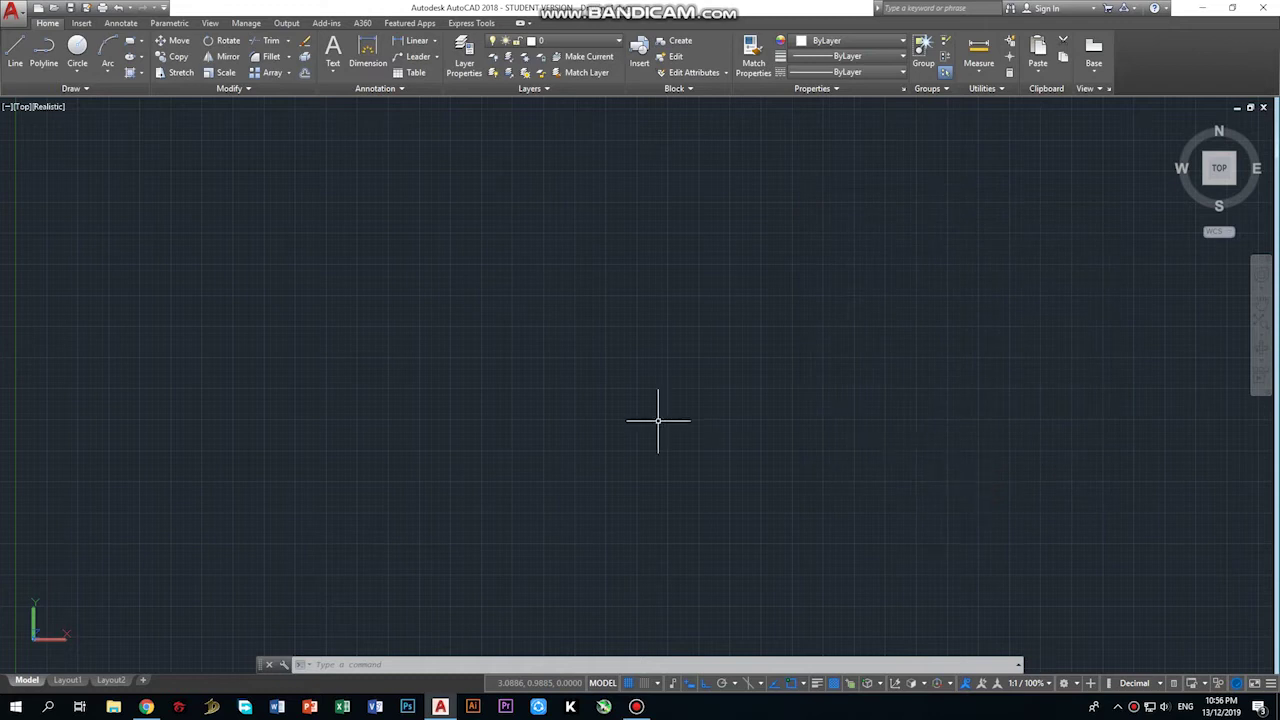
{"action": "left_click", "coordinate": [14, 55]}
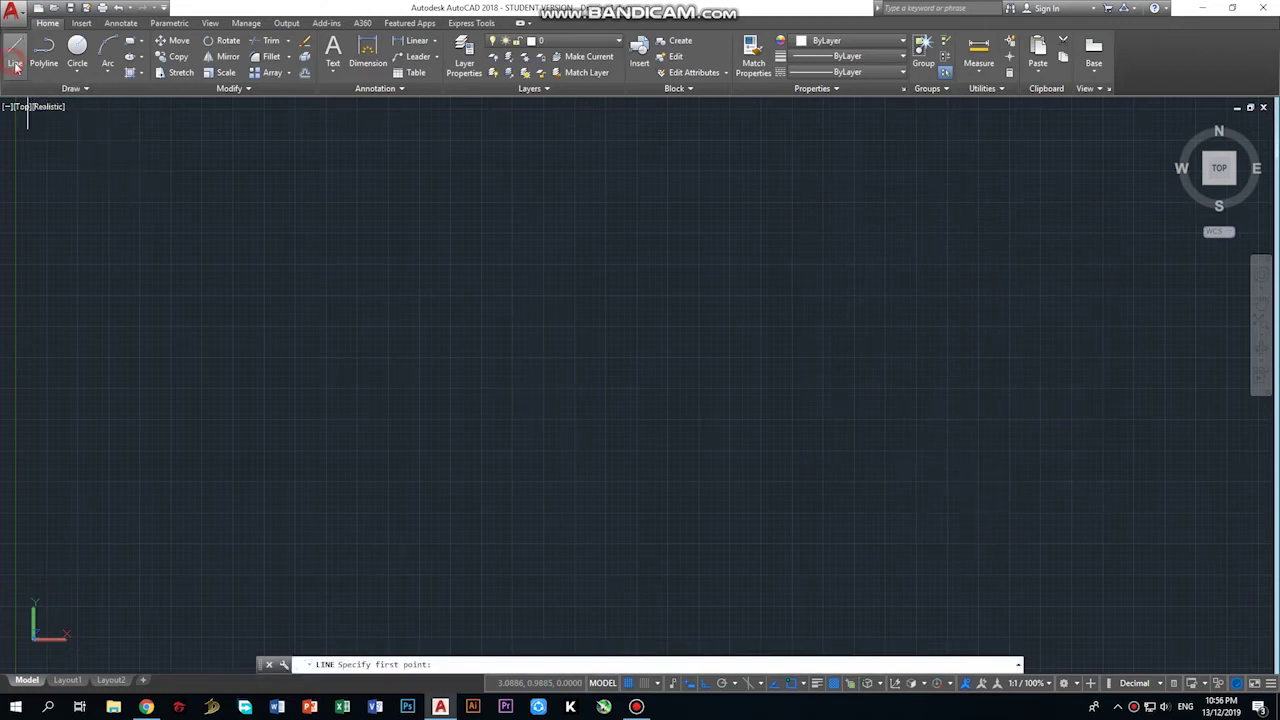
Draw a horizontal baseline with LINE.
{"action": "left_click", "coordinate": [418, 388]}
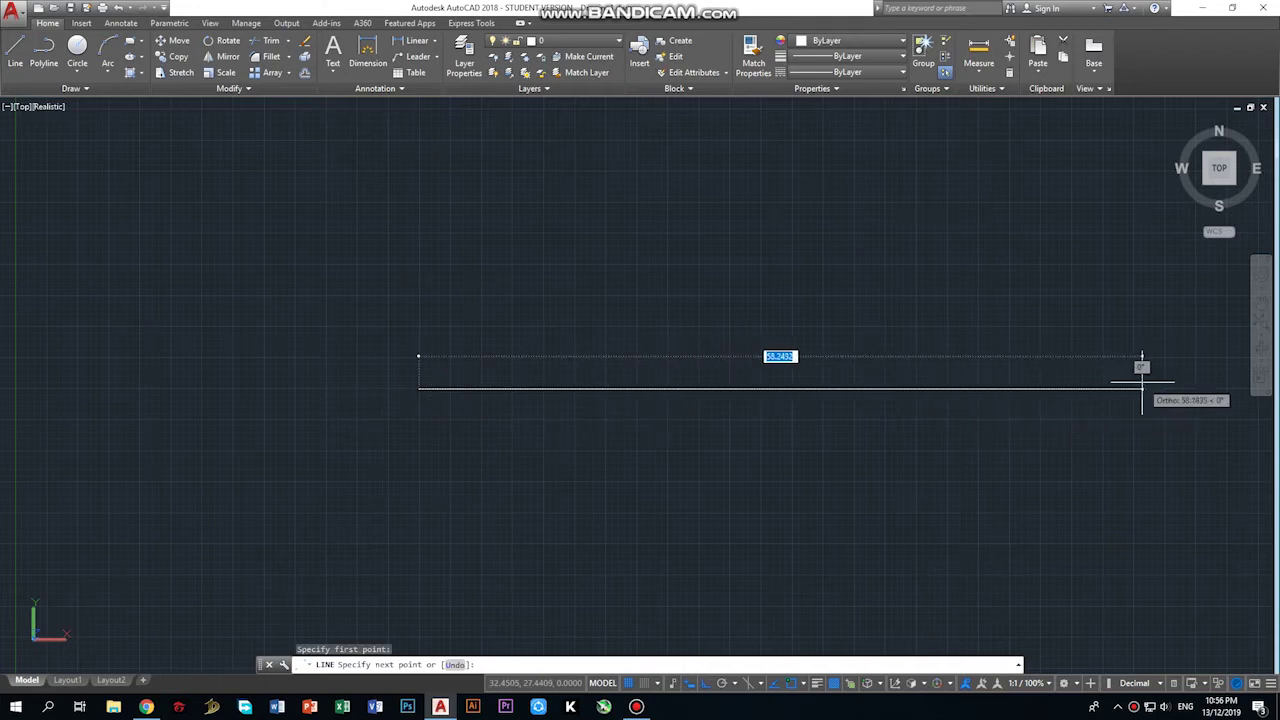
{"action": "left_click", "coordinate": [688, 369]}
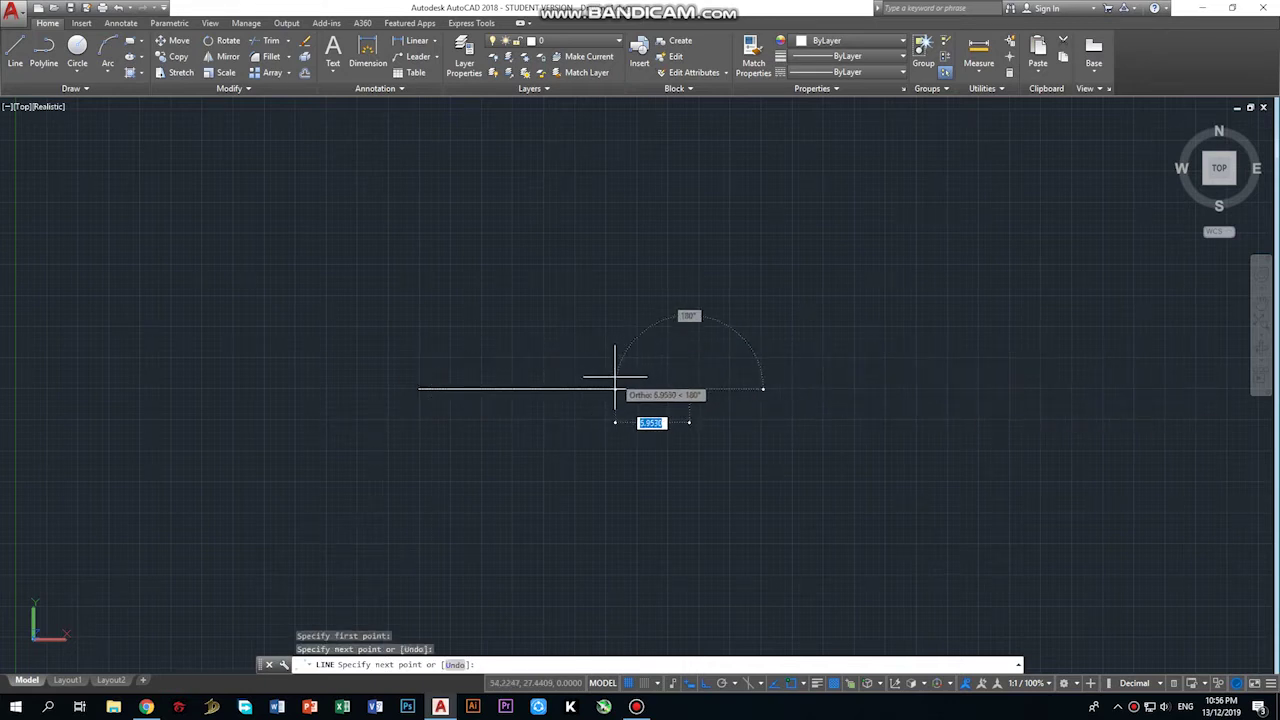
{"action": "key", "text": "Escape"}
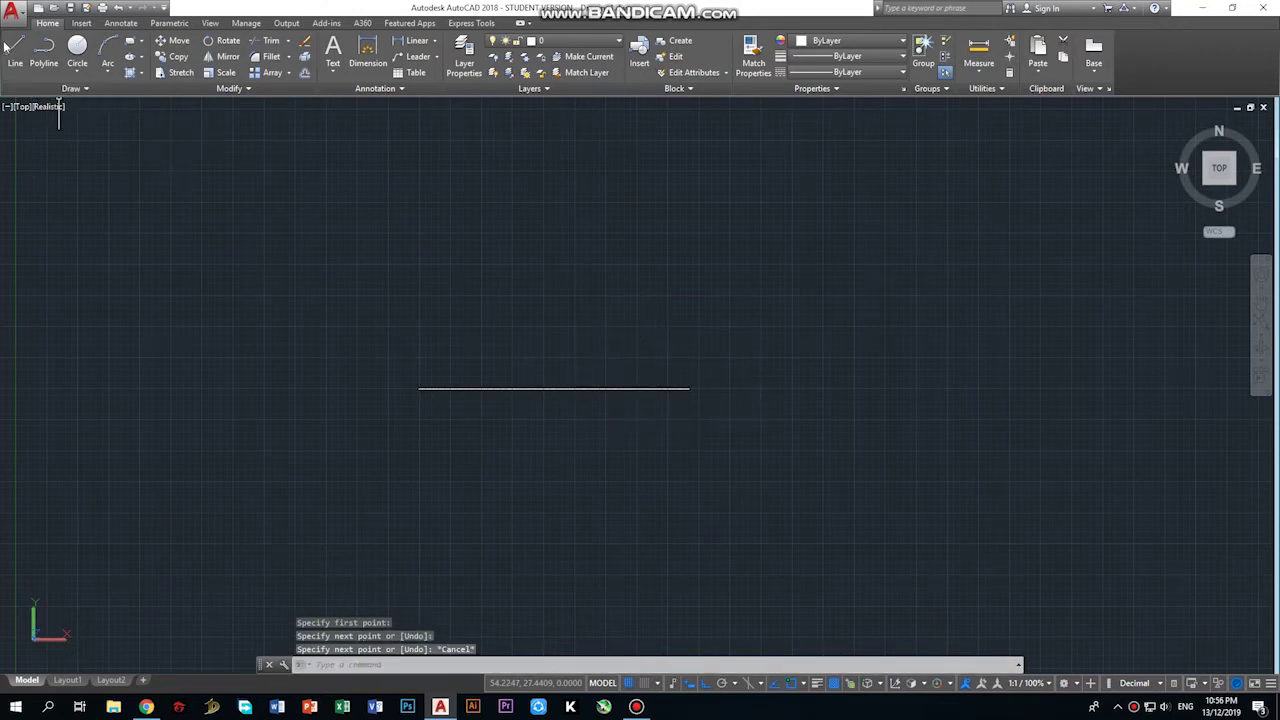
Start the shaft outline on the baseline with a 1.62 rise and a 9-unit top edge.
{"action": "left_click", "coordinate": [15, 50]}
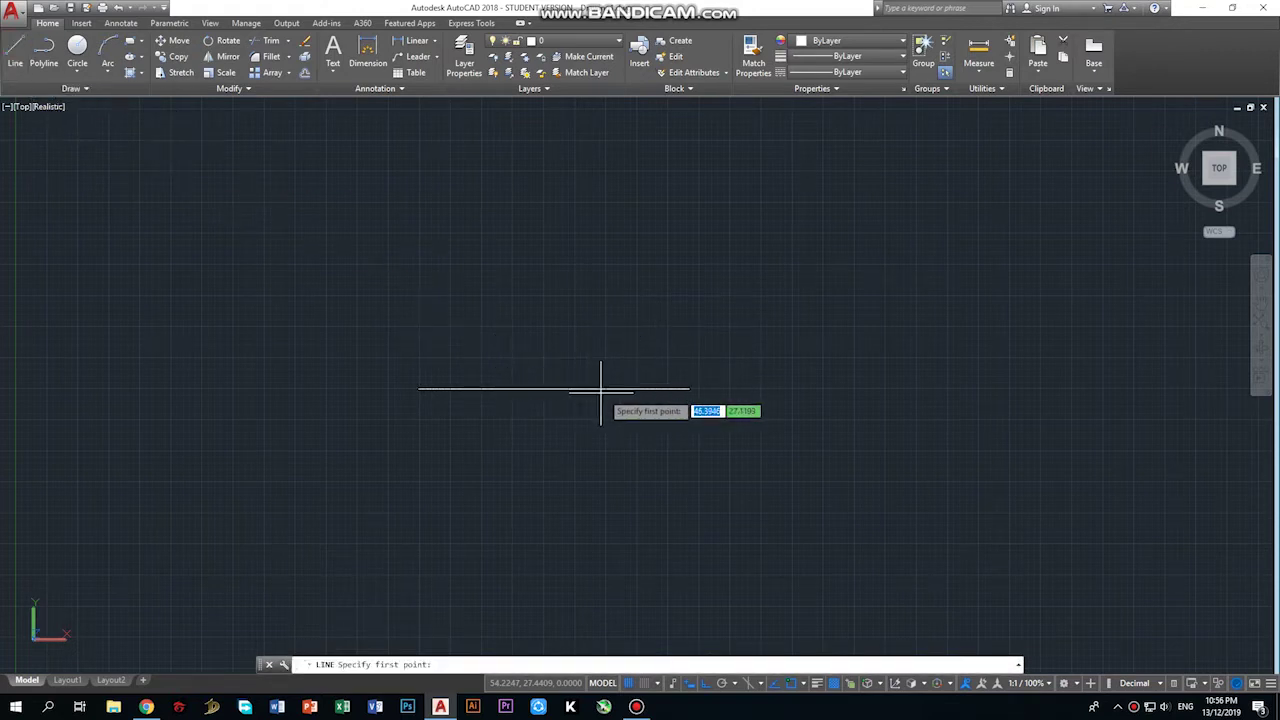
{"action": "left_click", "coordinate": [637, 388]}
{"action": "type", "text": "1.62"}
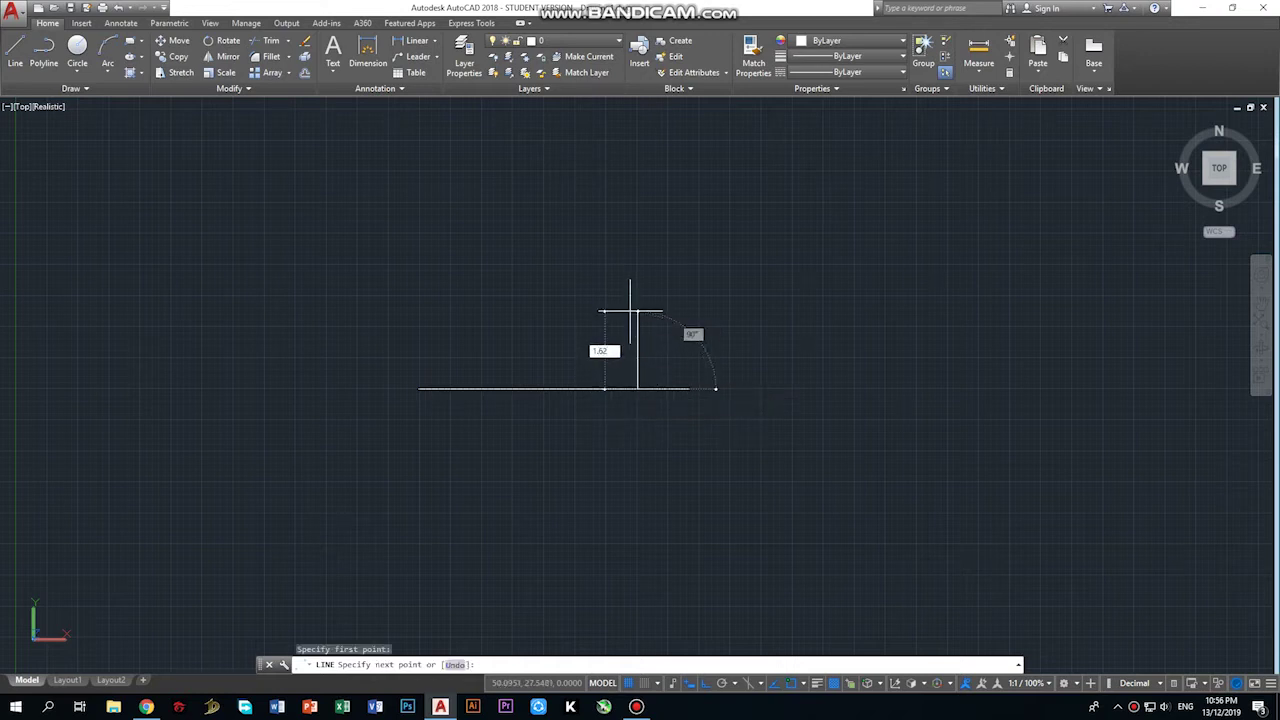
{"action": "key", "text": "Return"}
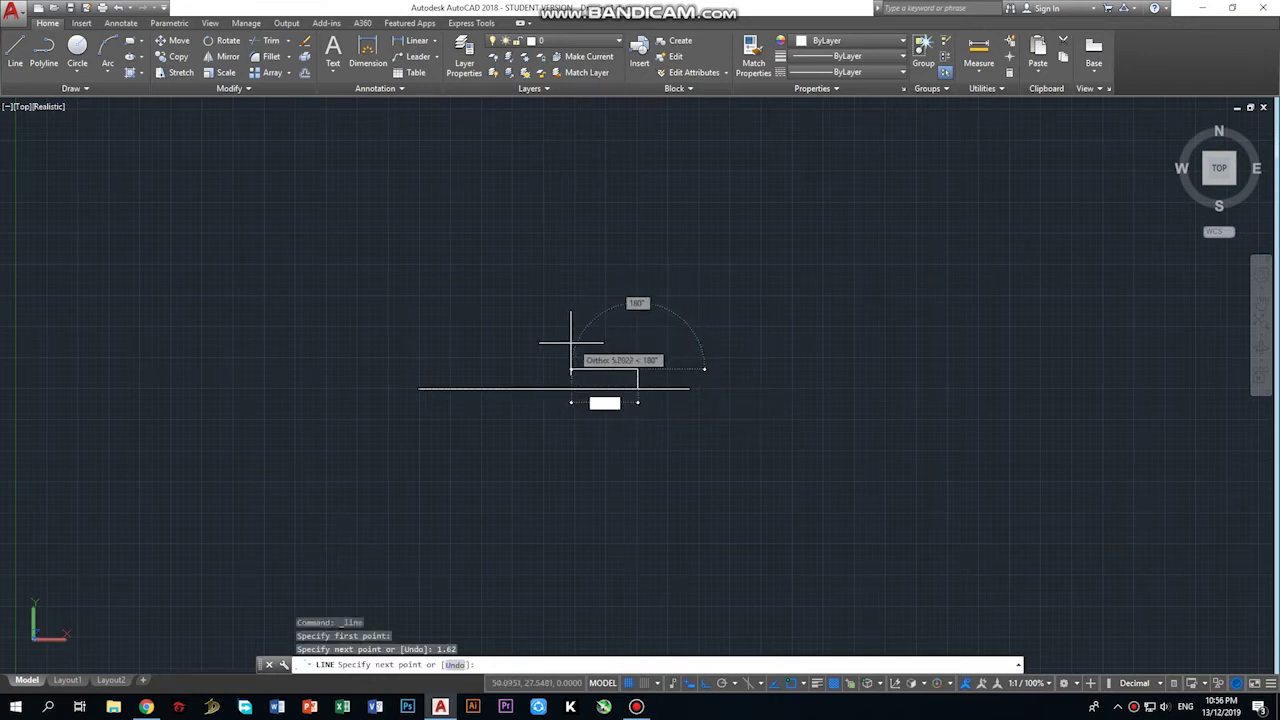
{"action": "type", "text": "9"}
{"action": "key", "text": "Return"}
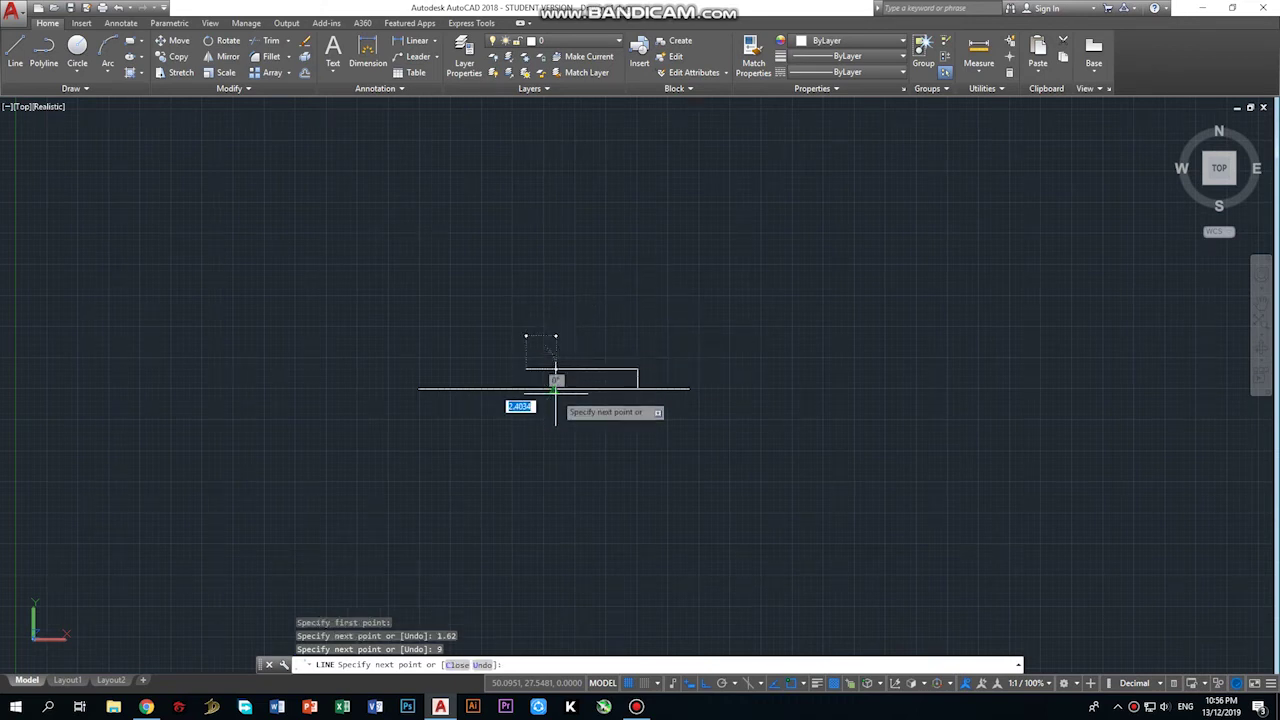
{"action": "scroll", "coordinate": [551, 372], "scroll_direction": "up", "scroll_amount": 2}
{"action": "scroll", "coordinate": [545, 385], "scroll_direction": "up", "scroll_amount": 3}
Continue the outline with a 1.1 drop and a 1.5 leftward run for the second step.
{"action": "scroll", "coordinate": [550, 395], "scroll_direction": "up", "scroll_amount": 5}
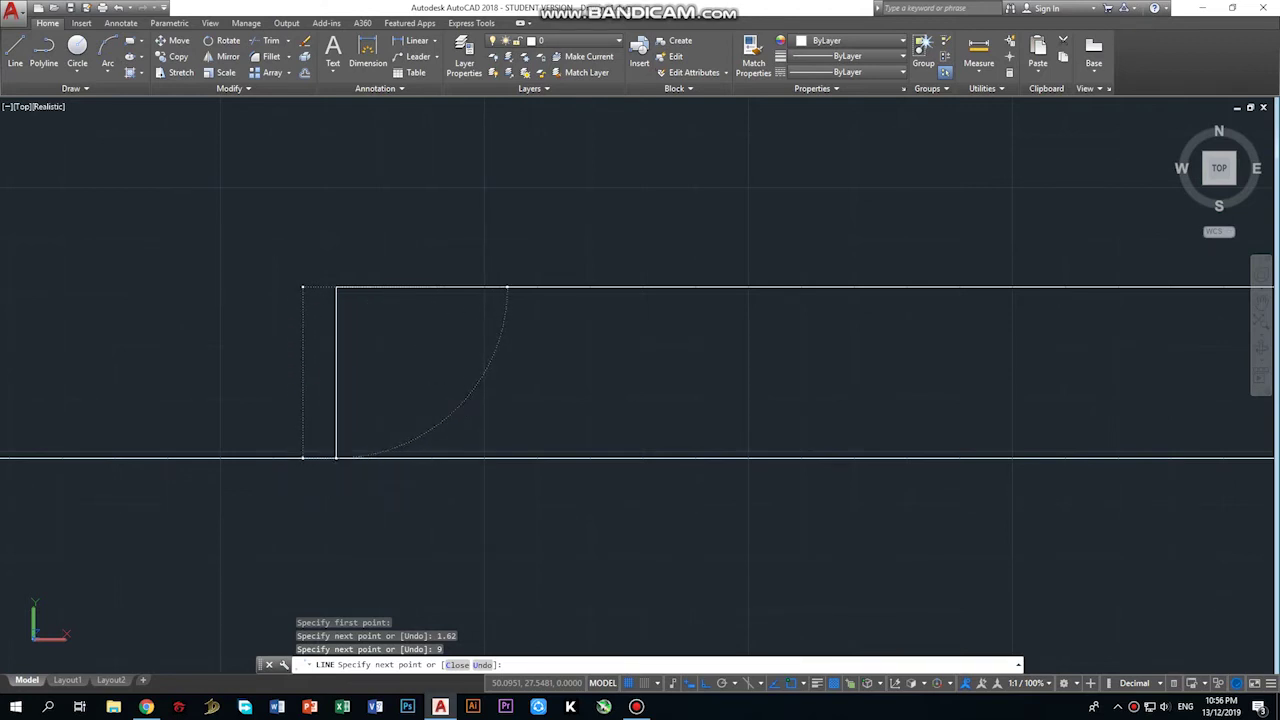
{"action": "left_click", "coordinate": [303, 458]}
{"action": "type", "text": "1"}
{"action": "key", "text": "Return"}
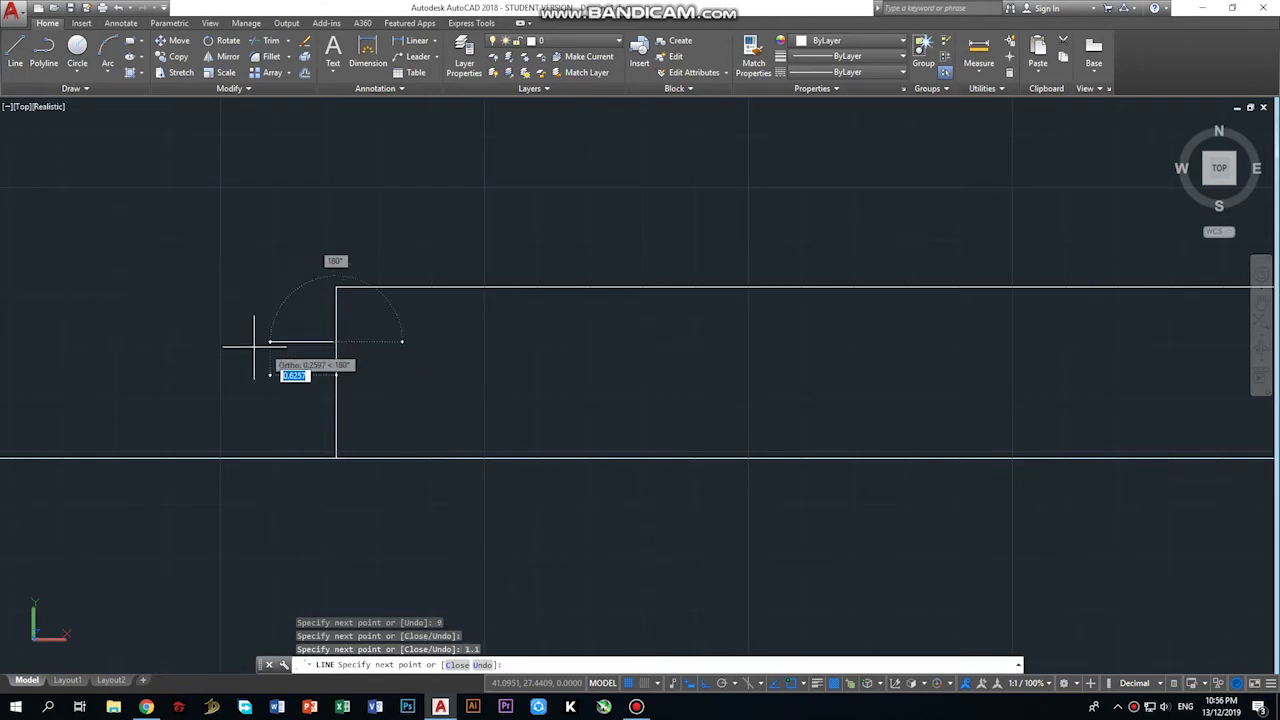
{"action": "key", "text": "Return"}
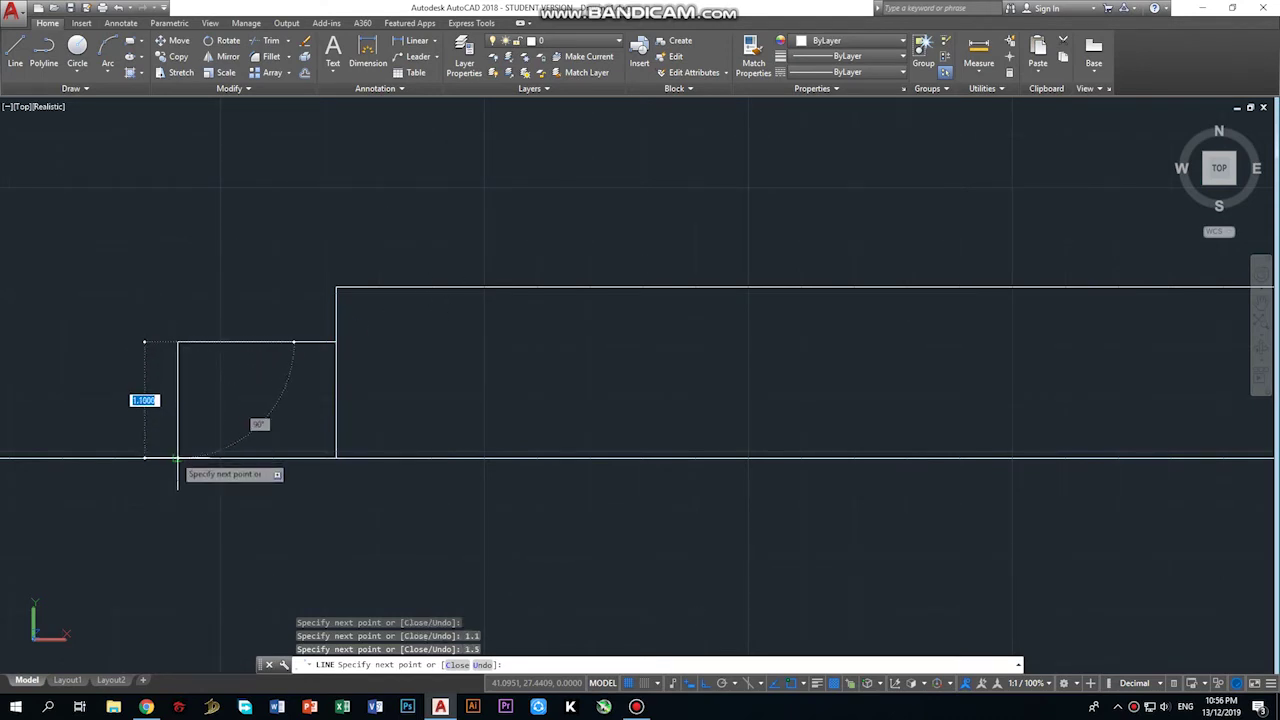
{"action": "left_click", "coordinate": [1261, 302]}
{"action": "mouse_move", "coordinate": [180, 312]}
{"action": "left_mouse_down"}
{"action": "mouse_move", "coordinate": [488, 314]}
{"action": "mouse_move", "coordinate": [871, 341]}
{"action": "left_mouse_up"}
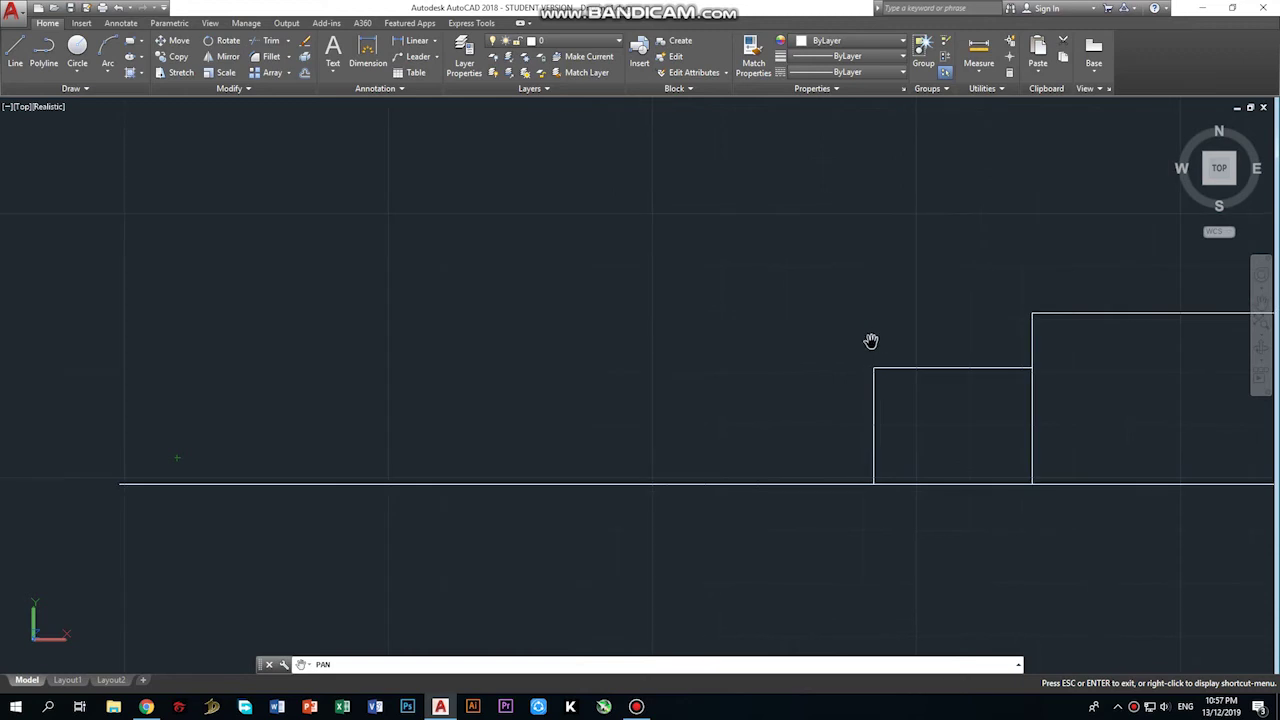
{"action": "key", "text": "Escape"}
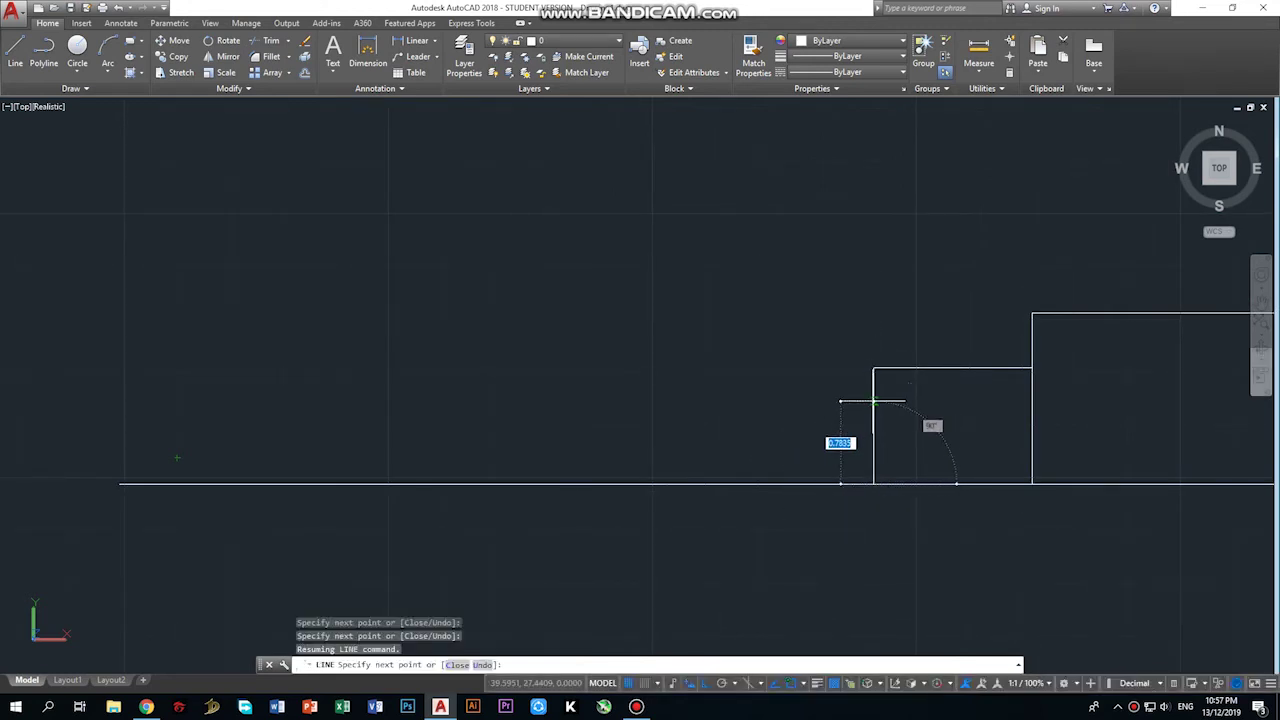
Draw the third step: 0.8 and 0.5 segments, a 120° chamfer, and a 0.4 leftward run.
{"action": "key", "text": "Return"}
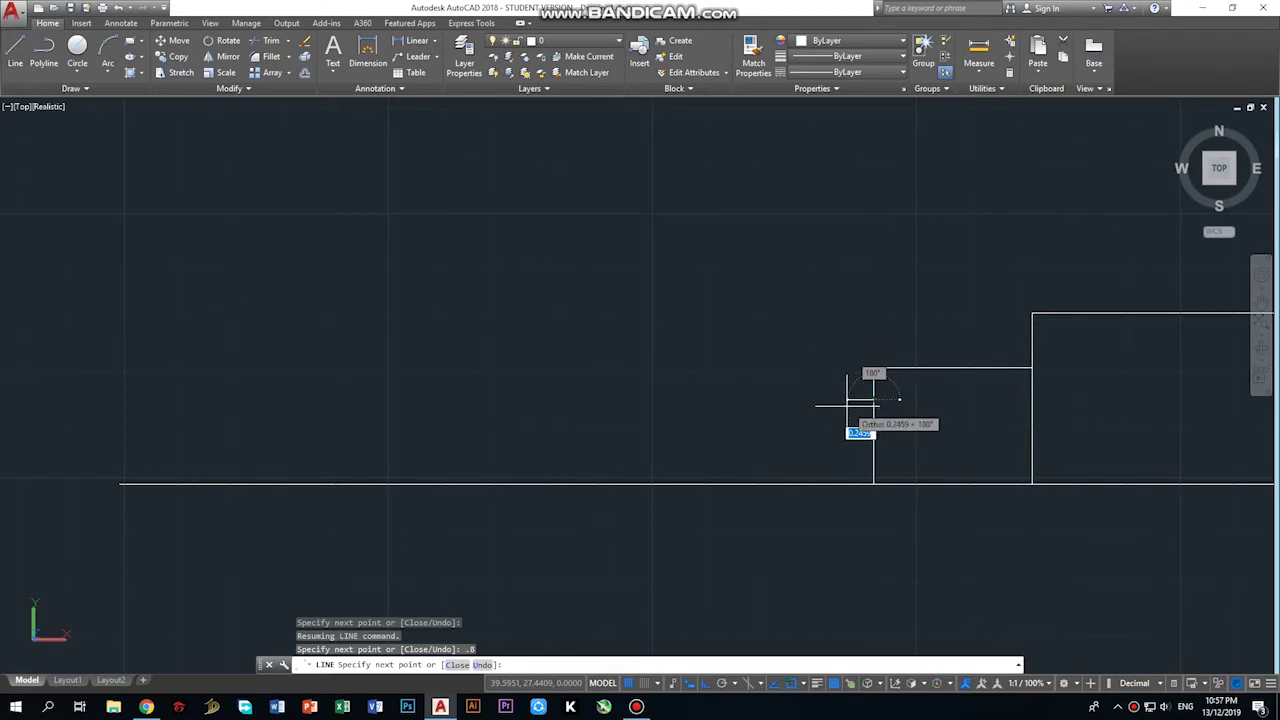
{"action": "type", "text": ".5"}
{"action": "key", "text": "Return"}
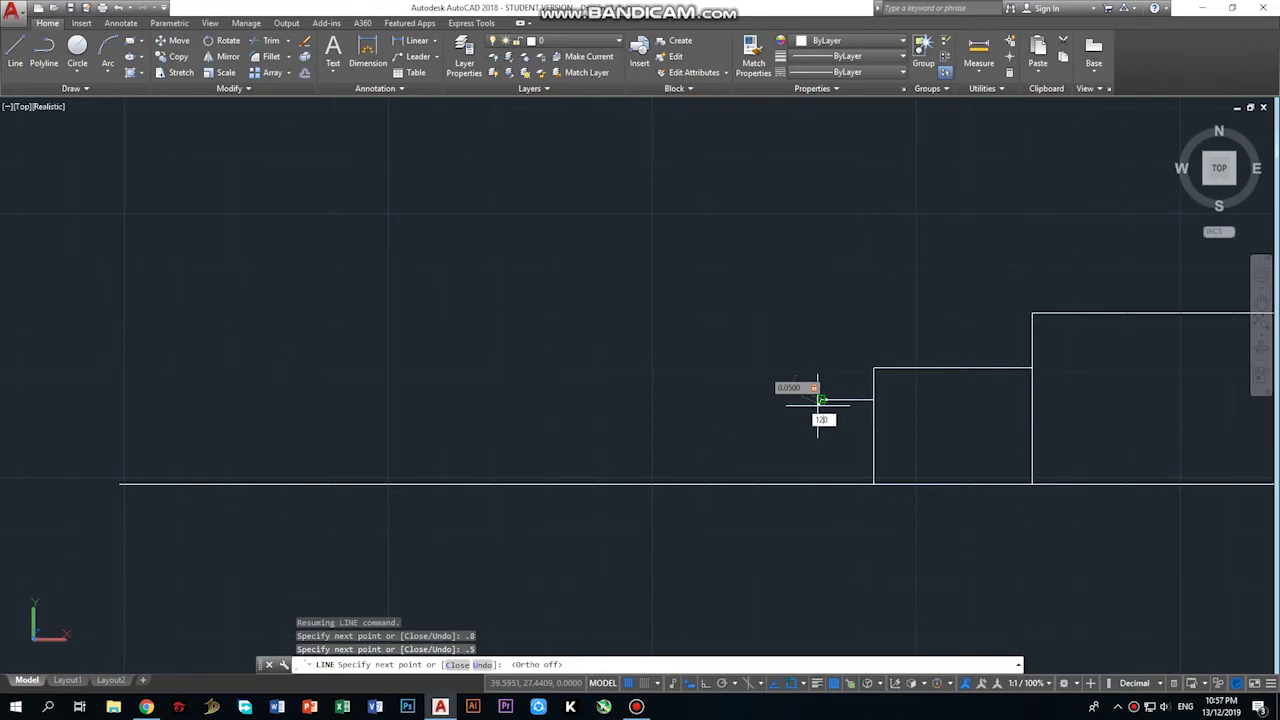
{"action": "key", "text": "Return"}
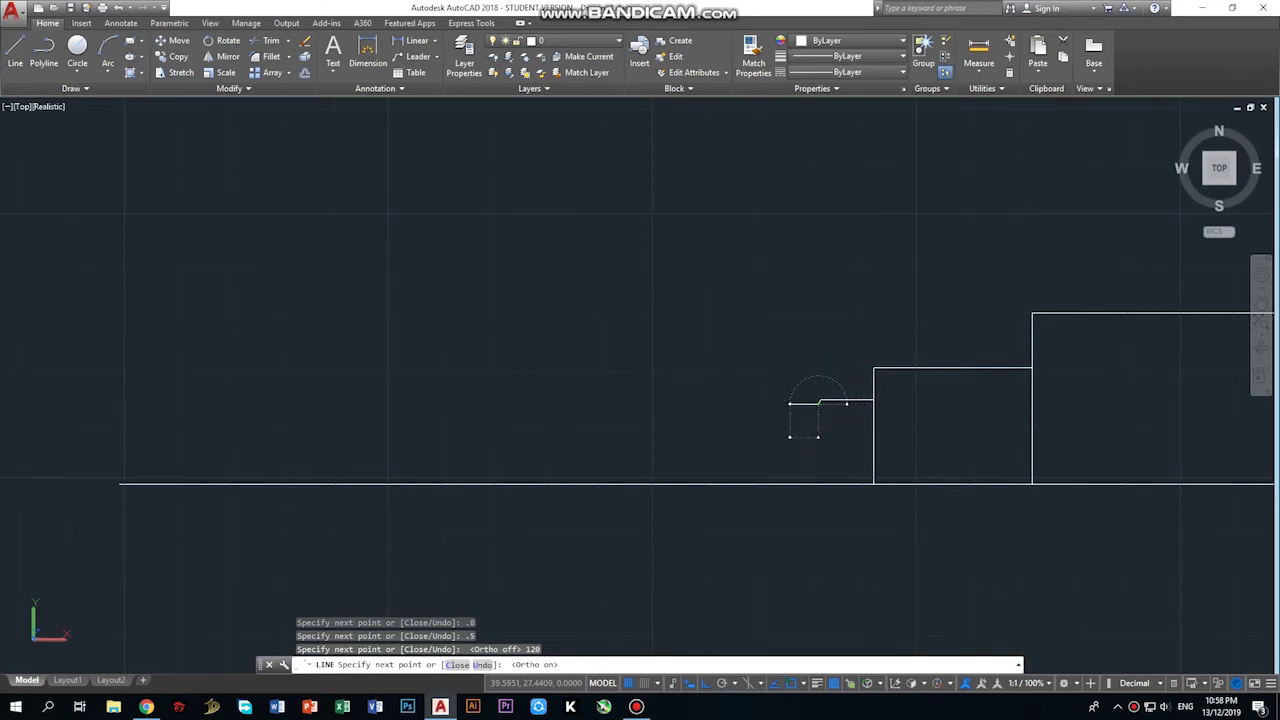
{"action": "type", "text": ".4"}
{"action": "key", "text": "Return"}
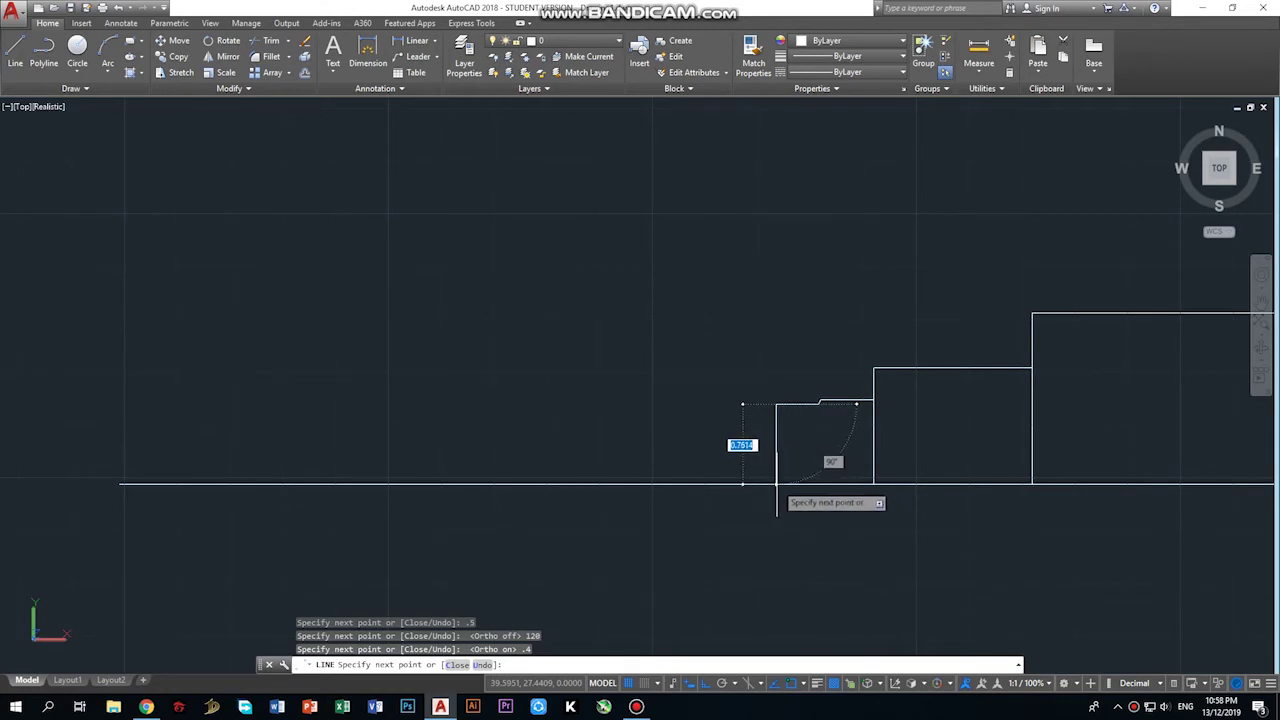
{"action": "left_click", "coordinate": [776, 486]}
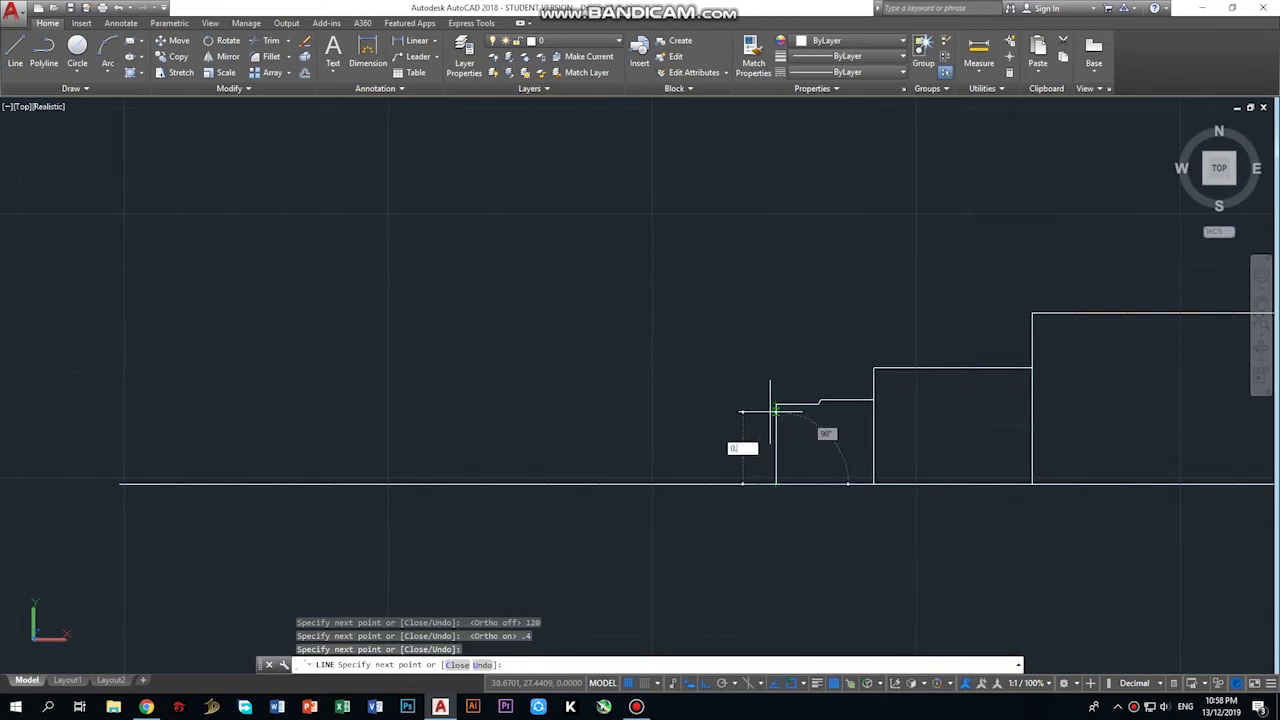
Draw the last step with a 0.65 drop and a 1.5 run, closing down to the baseline.
{"action": "type", "text": "65"}
{"action": "key", "text": "Return"}
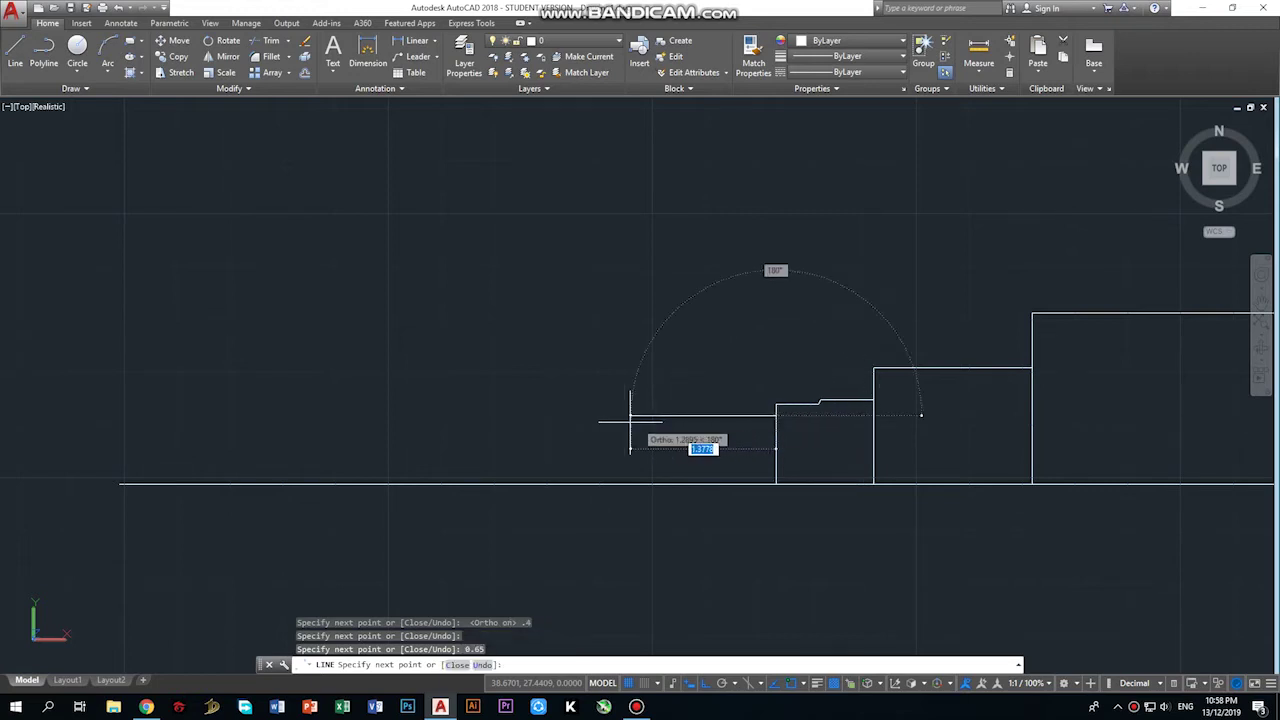
{"action": "type", "text": "1.5"}
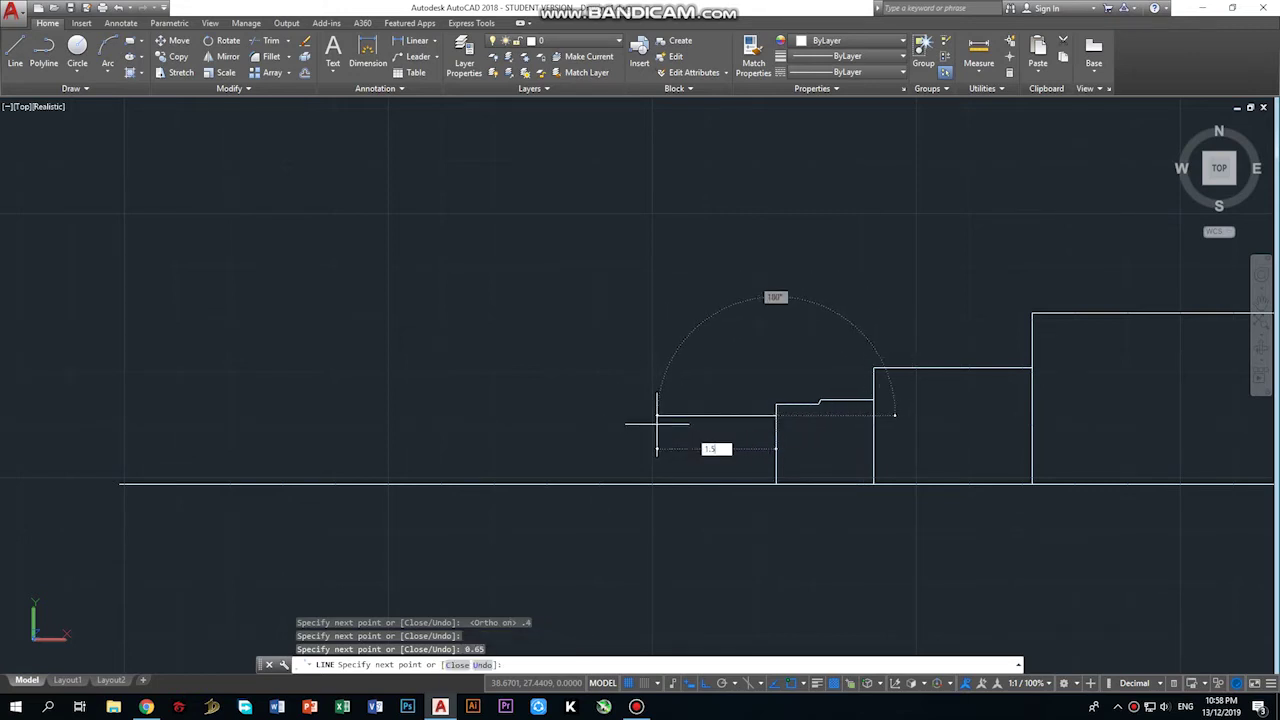
{"action": "key", "text": "Return"}
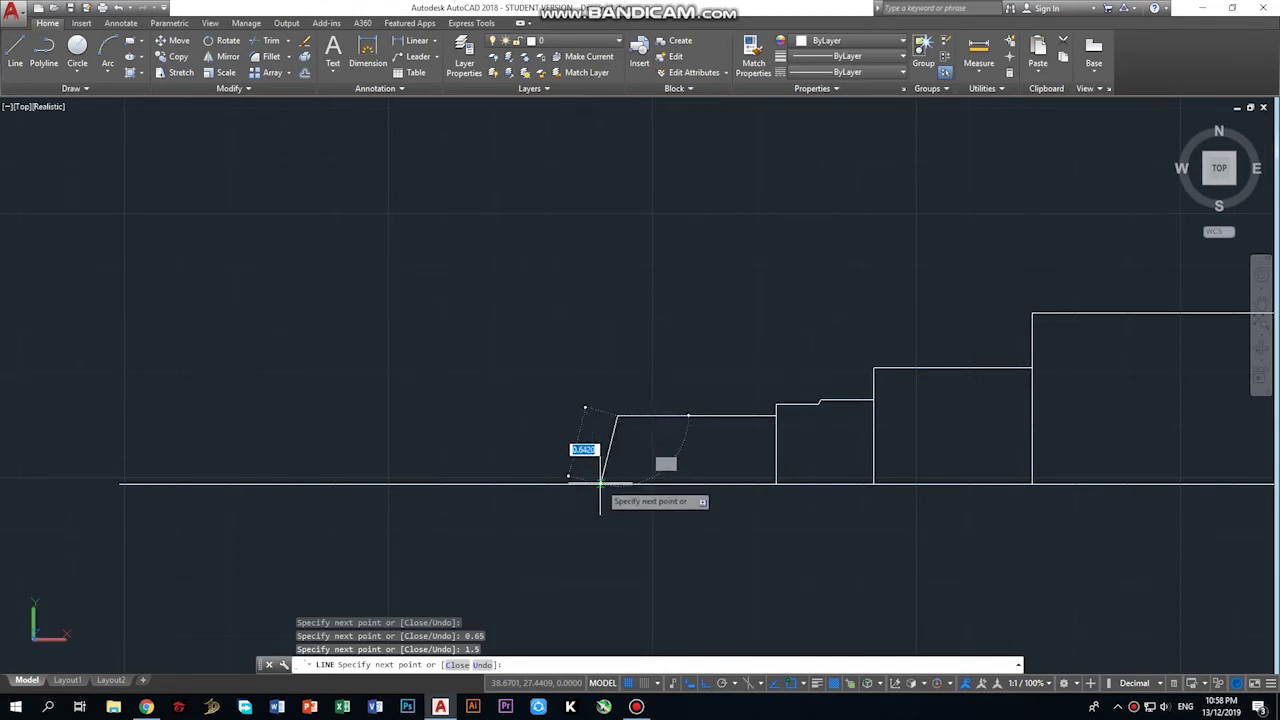
{"action": "left_click", "coordinate": [617, 484]}
{"action": "key", "text": "Escape"}
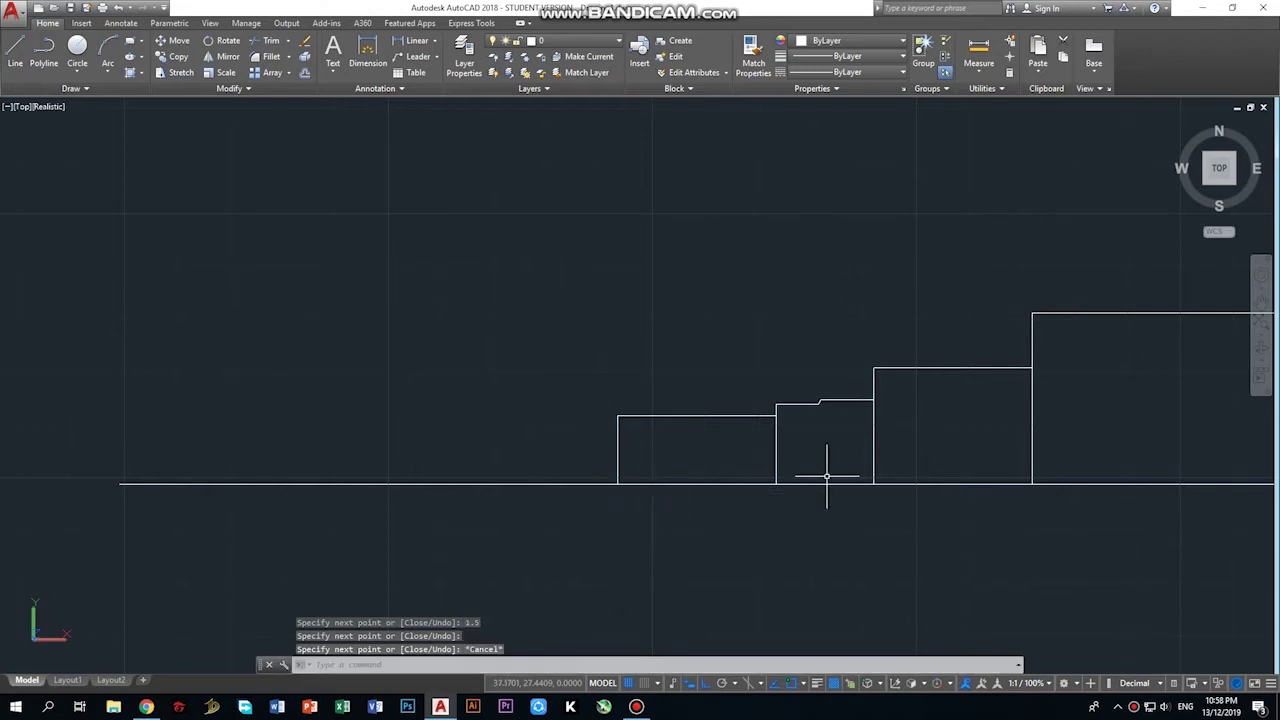
Erase the extra vertical line at the left step joint and stretch the remaining one onto the step endpoint.
{"action": "left_click", "coordinate": [776, 439]}
{"action": "left_click", "coordinate": [776, 444]}
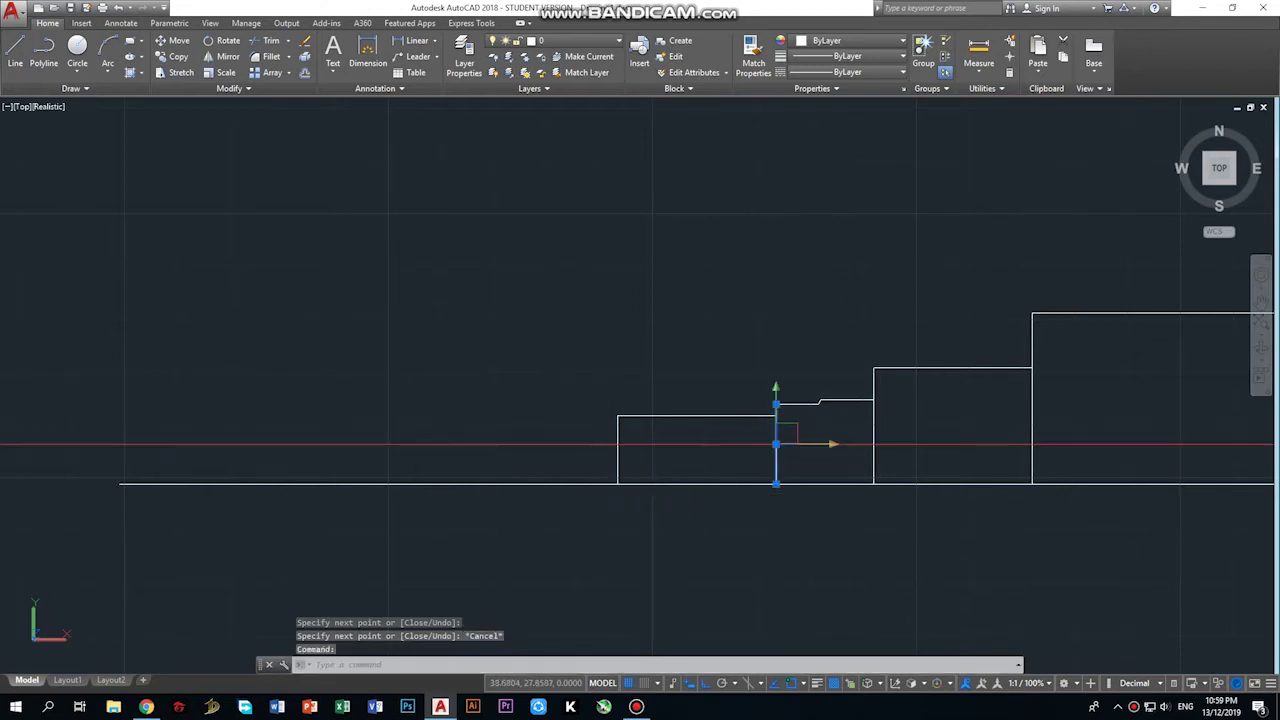
{"action": "left_click", "coordinate": [797, 444]}
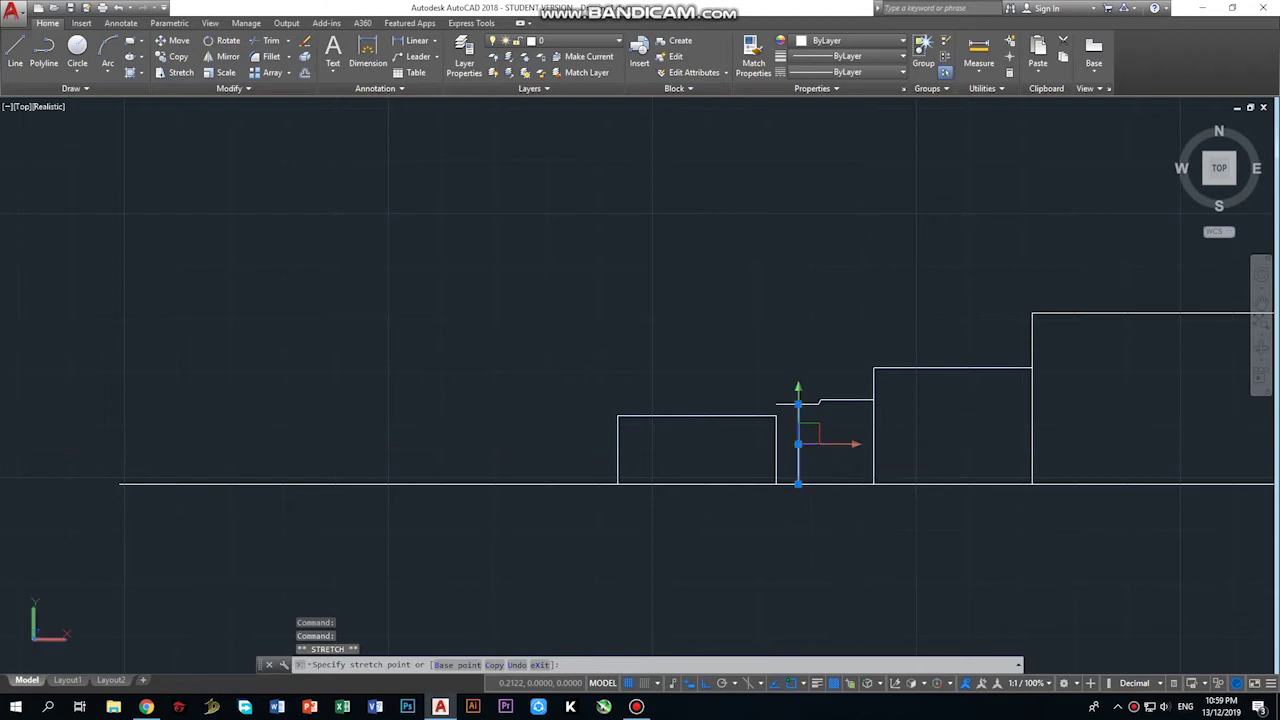
{"action": "key", "text": "Escape"}
{"action": "left_click", "coordinate": [779, 444]}
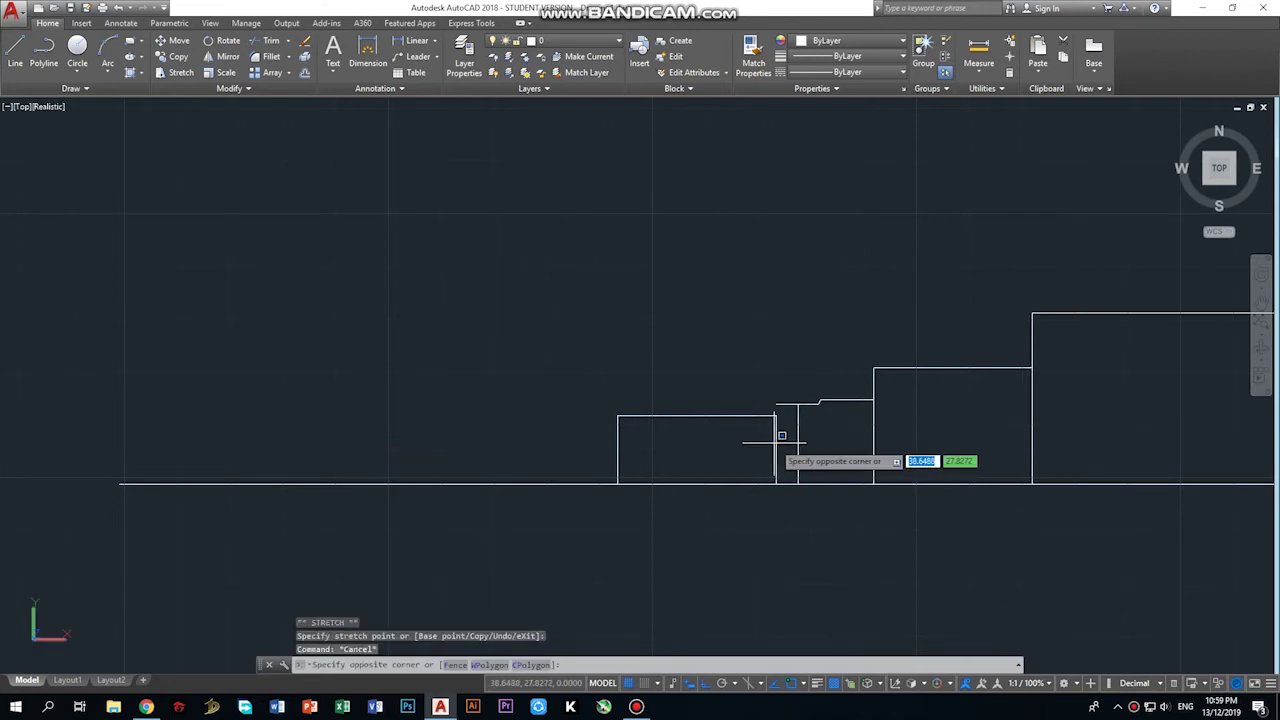
{"action": "left_click", "coordinate": [777, 436]}
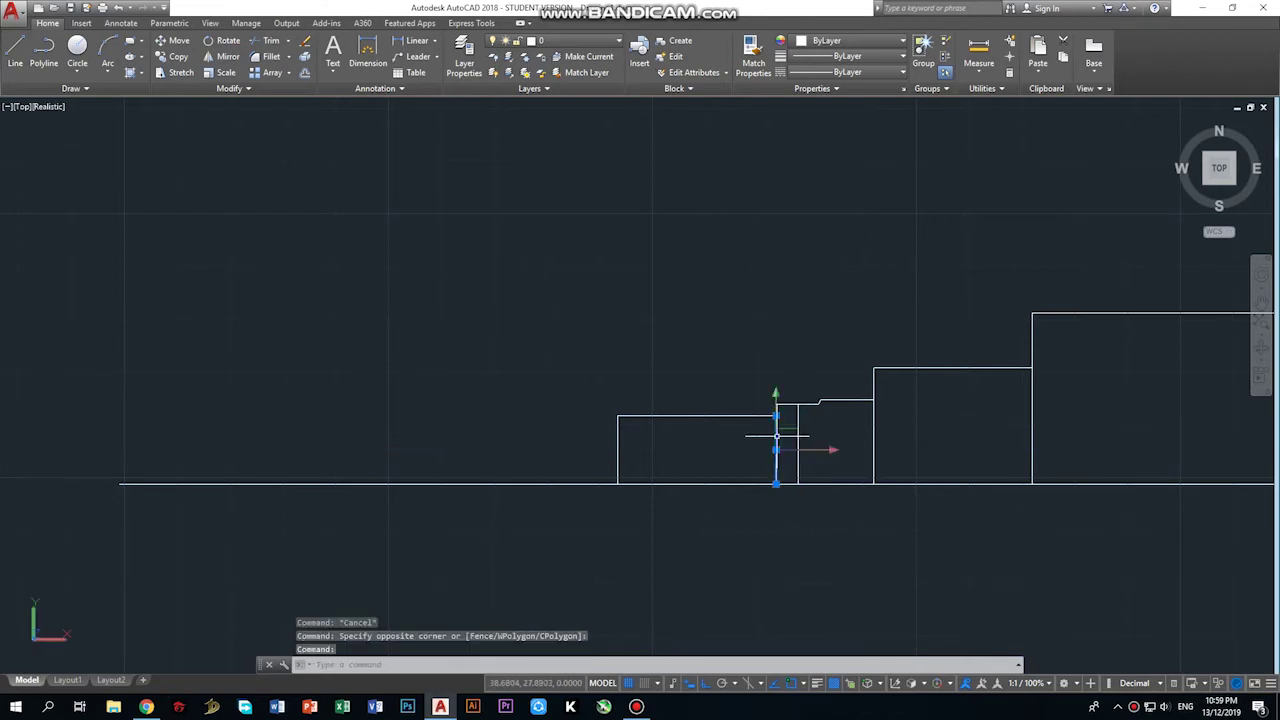
{"action": "key", "text": "Delete"}
{"action": "left_click", "coordinate": [798, 445]}
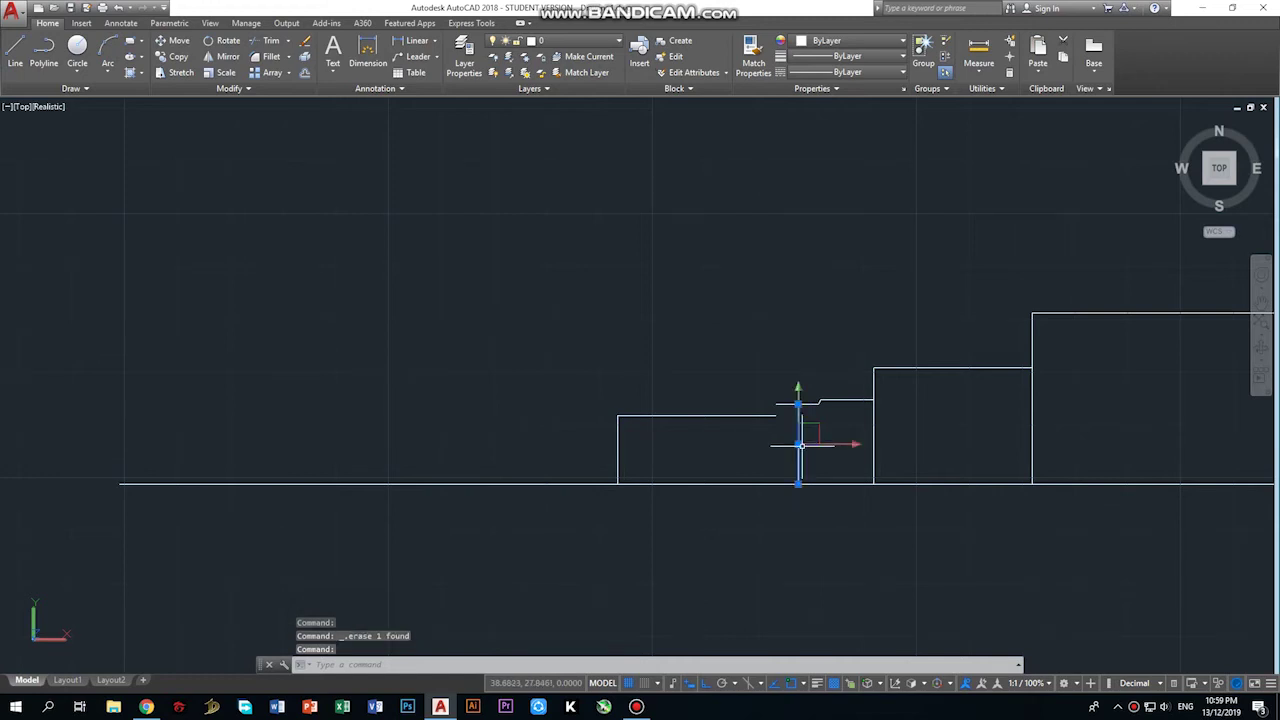
{"action": "left_click", "coordinate": [798, 444]}
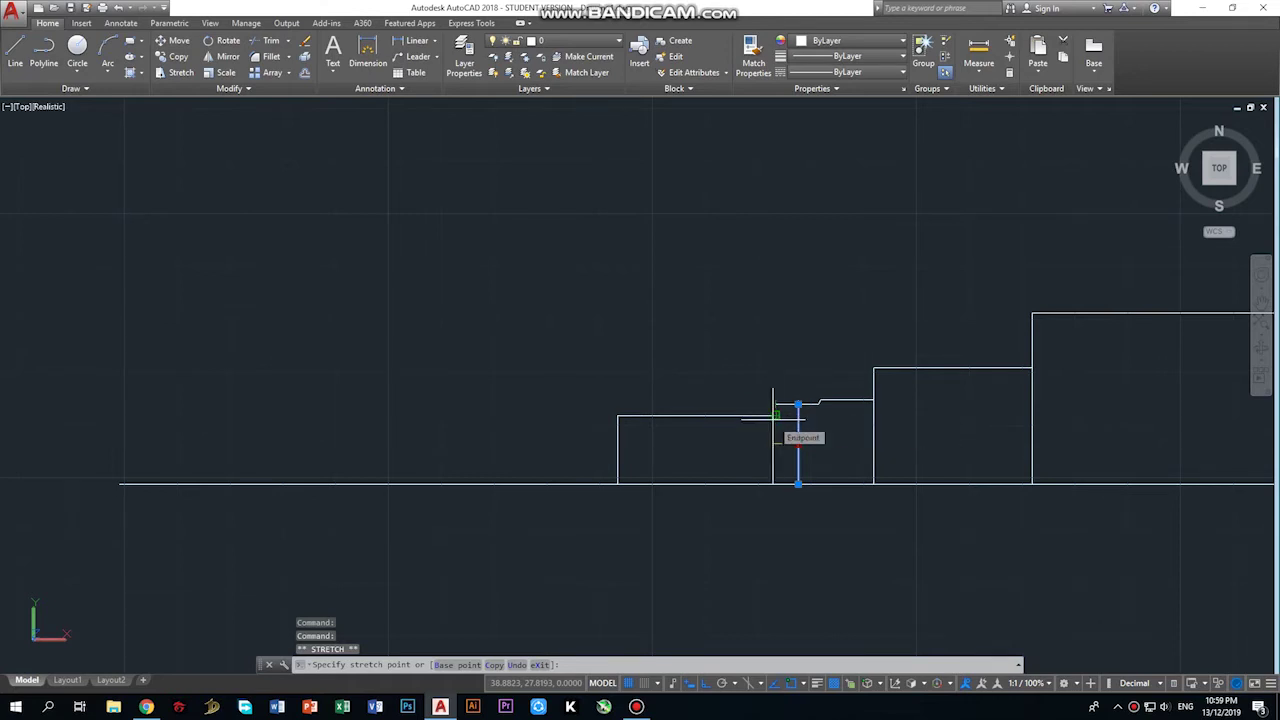
{"action": "left_click", "coordinate": [775, 415]}
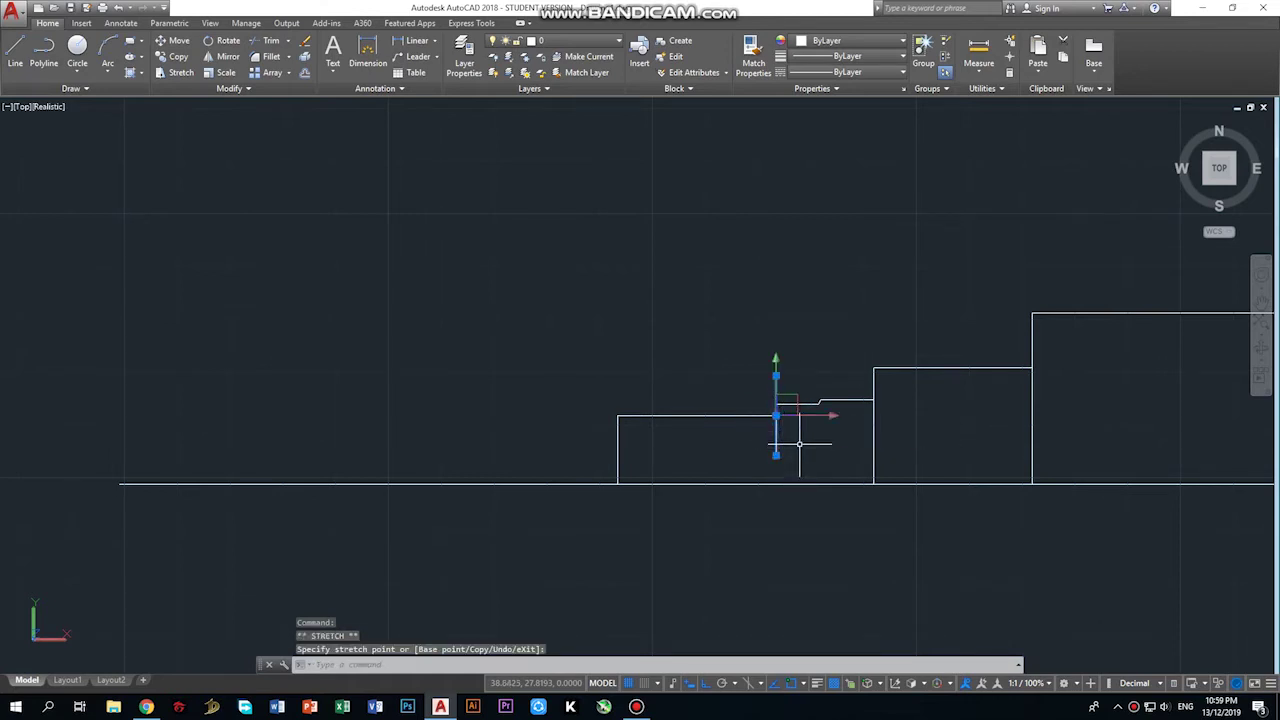
{"action": "key", "text": "ctrl+z"}
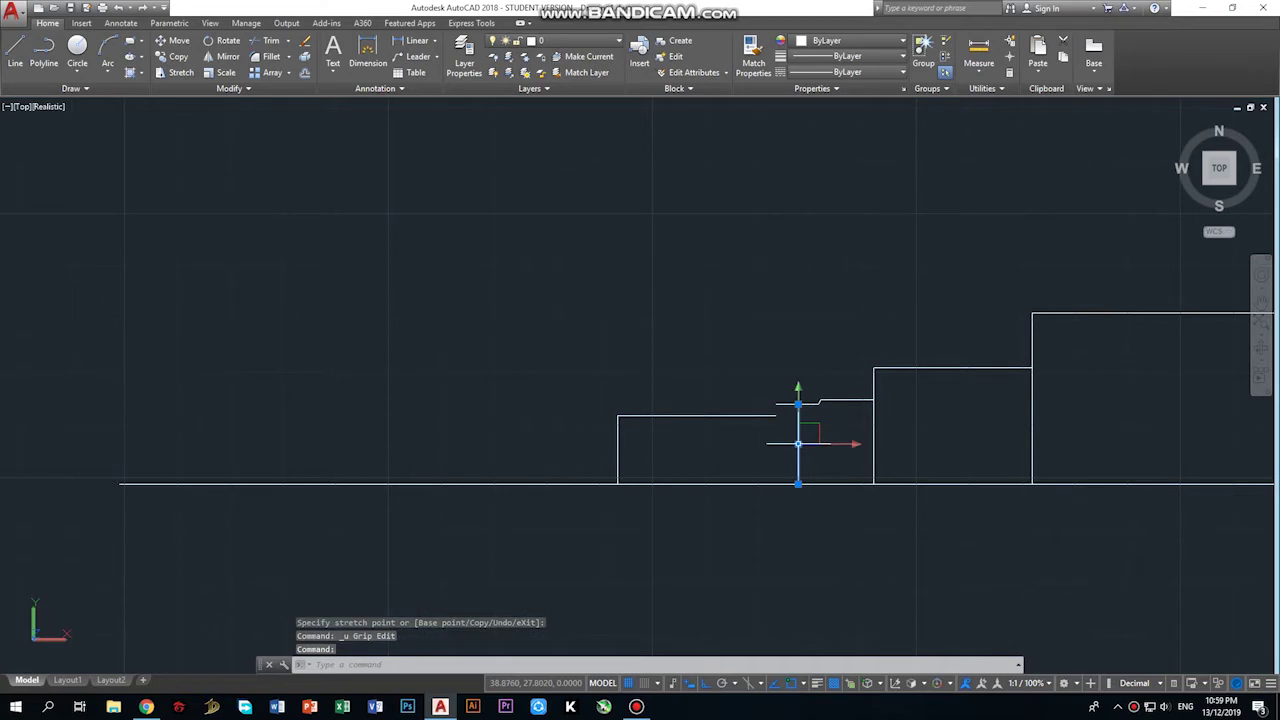
{"action": "left_click", "coordinate": [798, 444]}
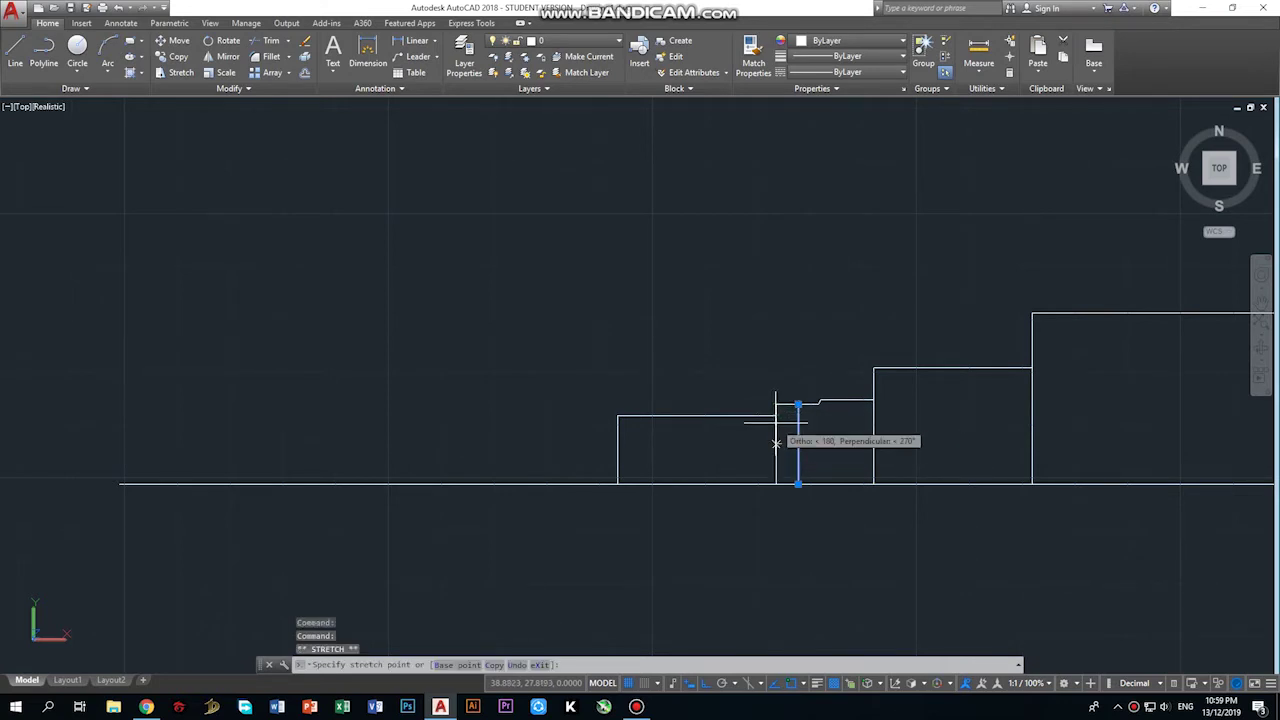
{"action": "left_click", "coordinate": [777, 446]}
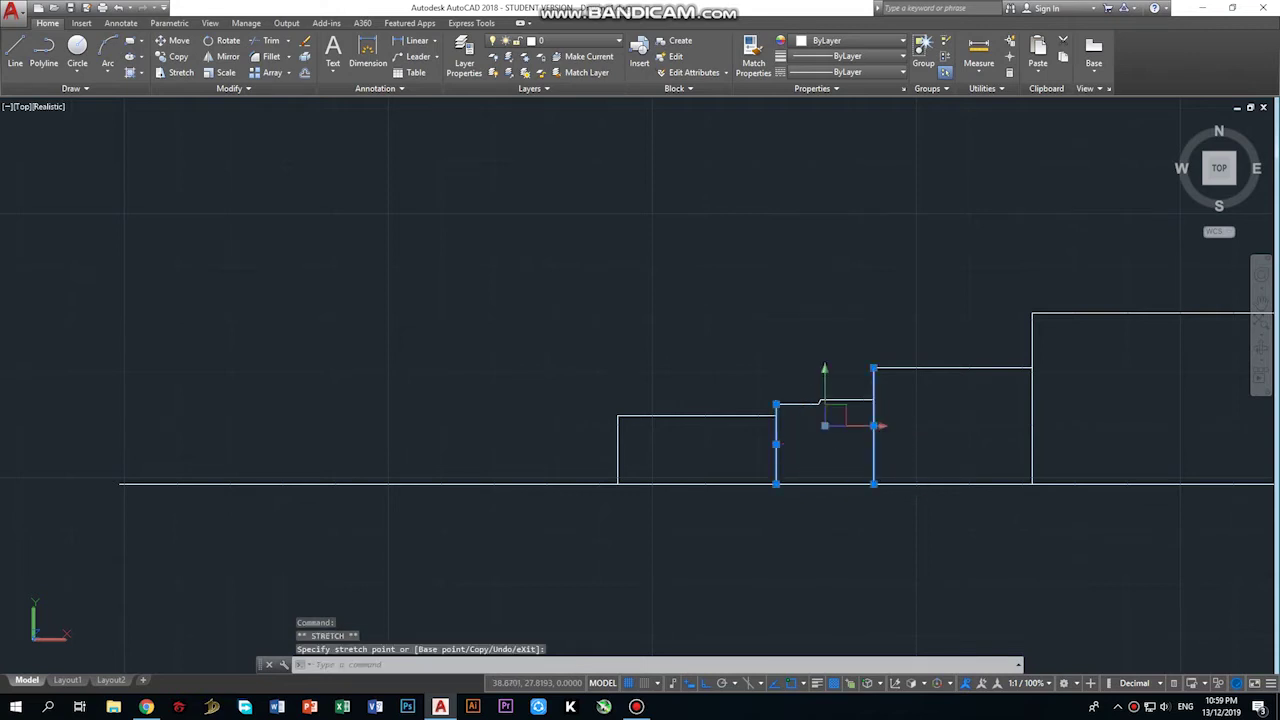
{"action": "key", "text": "Escape"}
{"action": "key", "text": "Escape"}
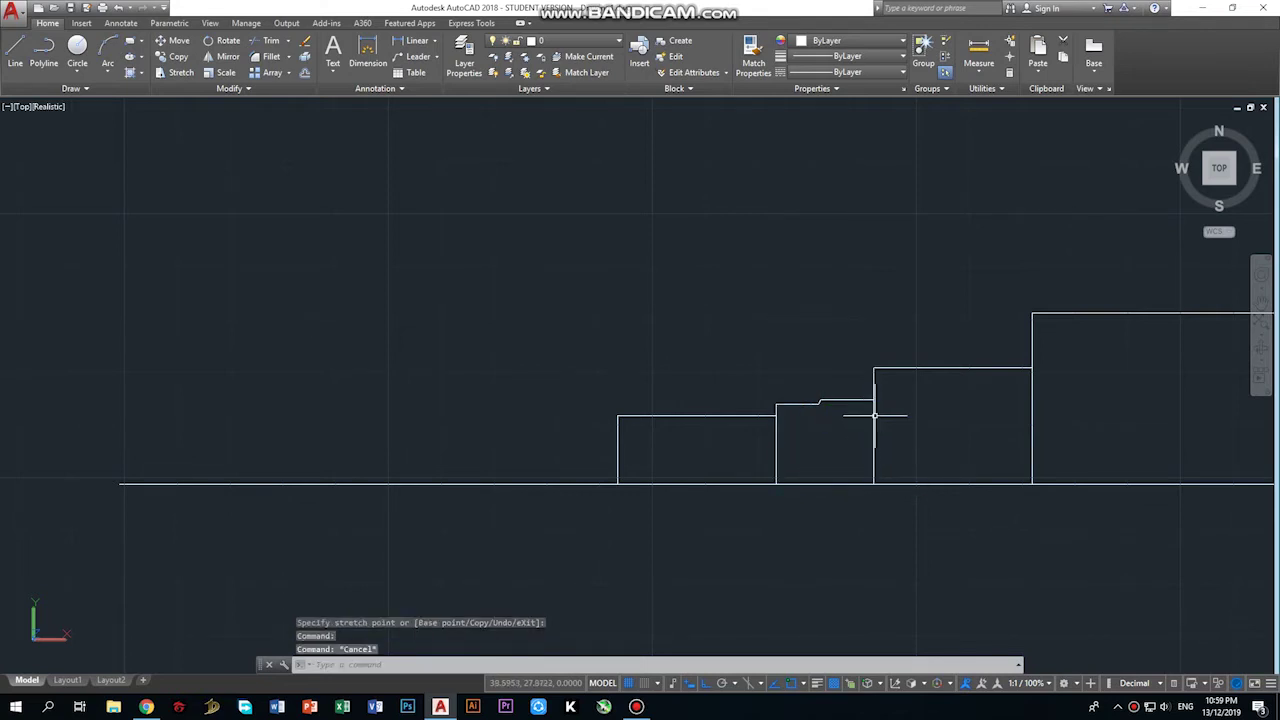
Delete the duplicate vertical line at the third step and stretch the other one left onto the step edge.
{"action": "left_click", "coordinate": [874, 415]}
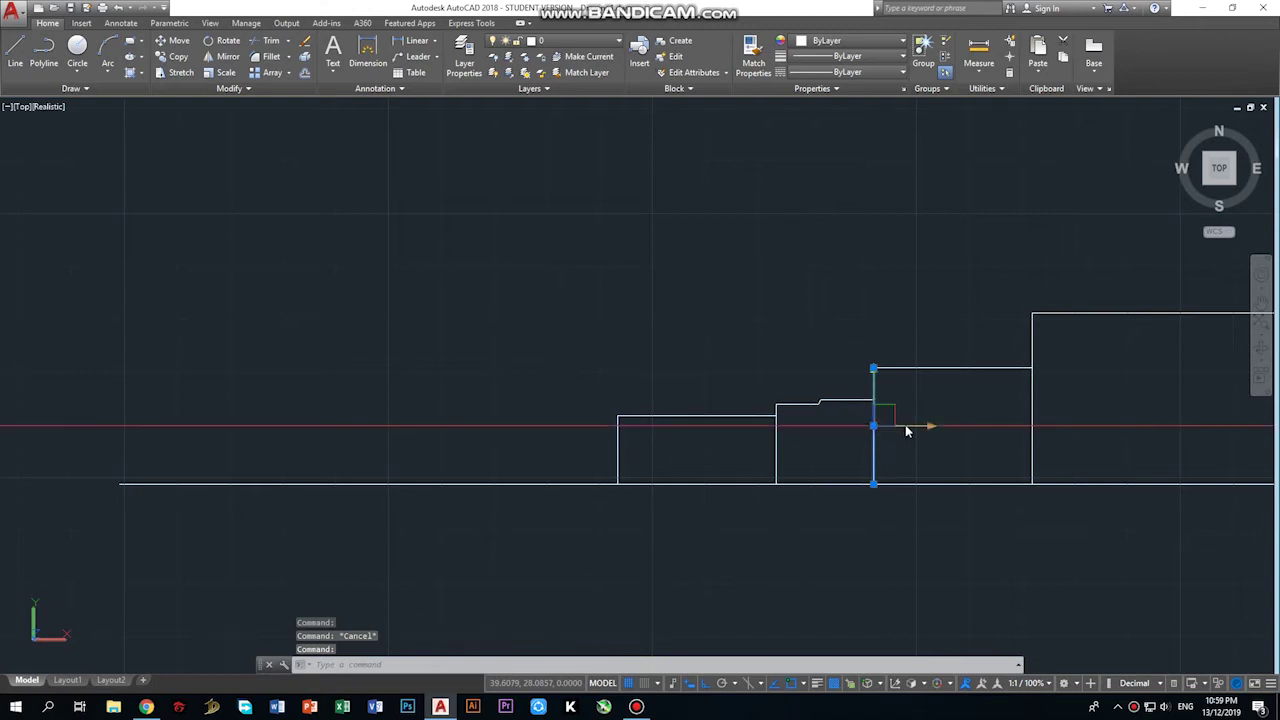
{"action": "left_click", "coordinate": [874, 426]}
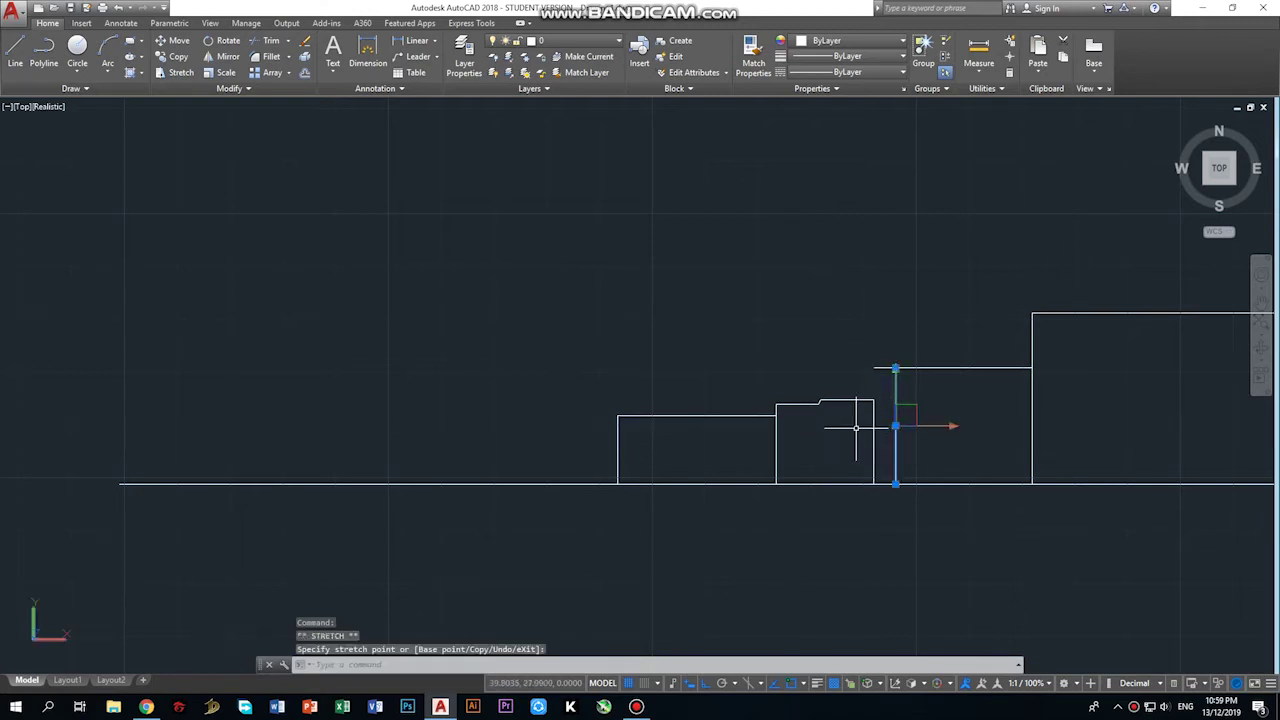
{"action": "key", "text": "Delete"}
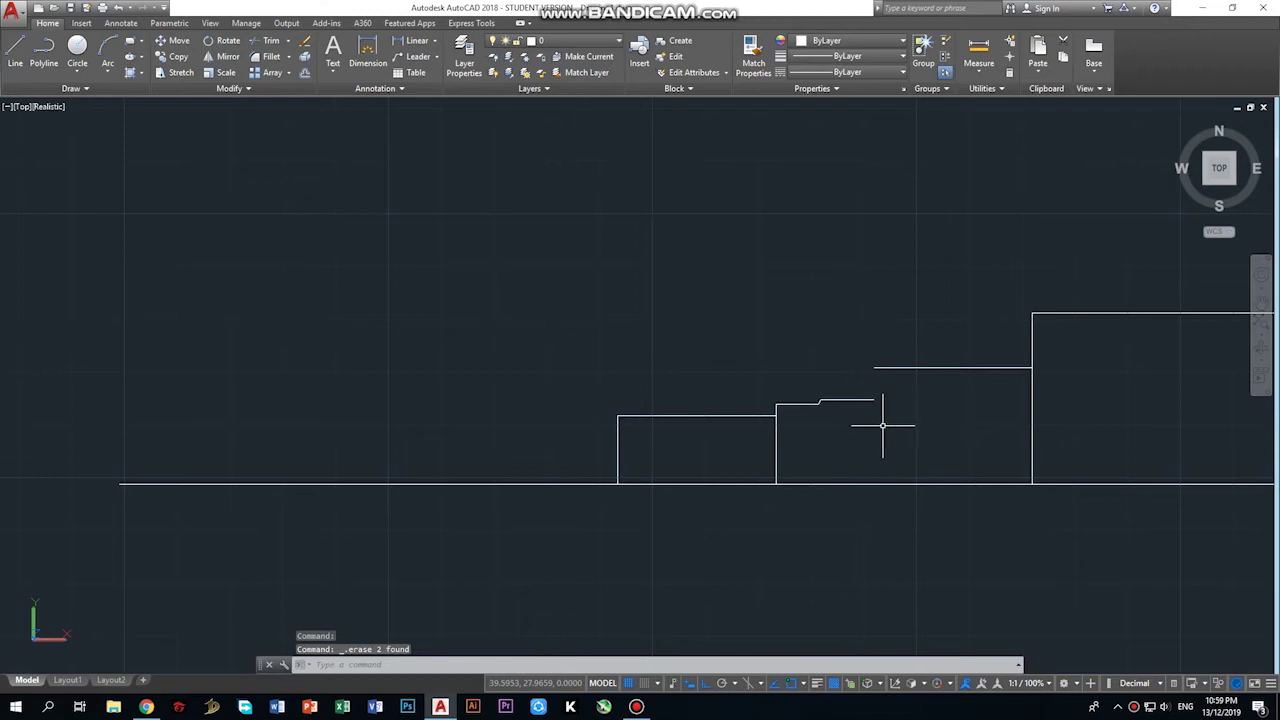
{"action": "key", "text": "ctrl+z"}
{"action": "left_click", "coordinate": [874, 440]}
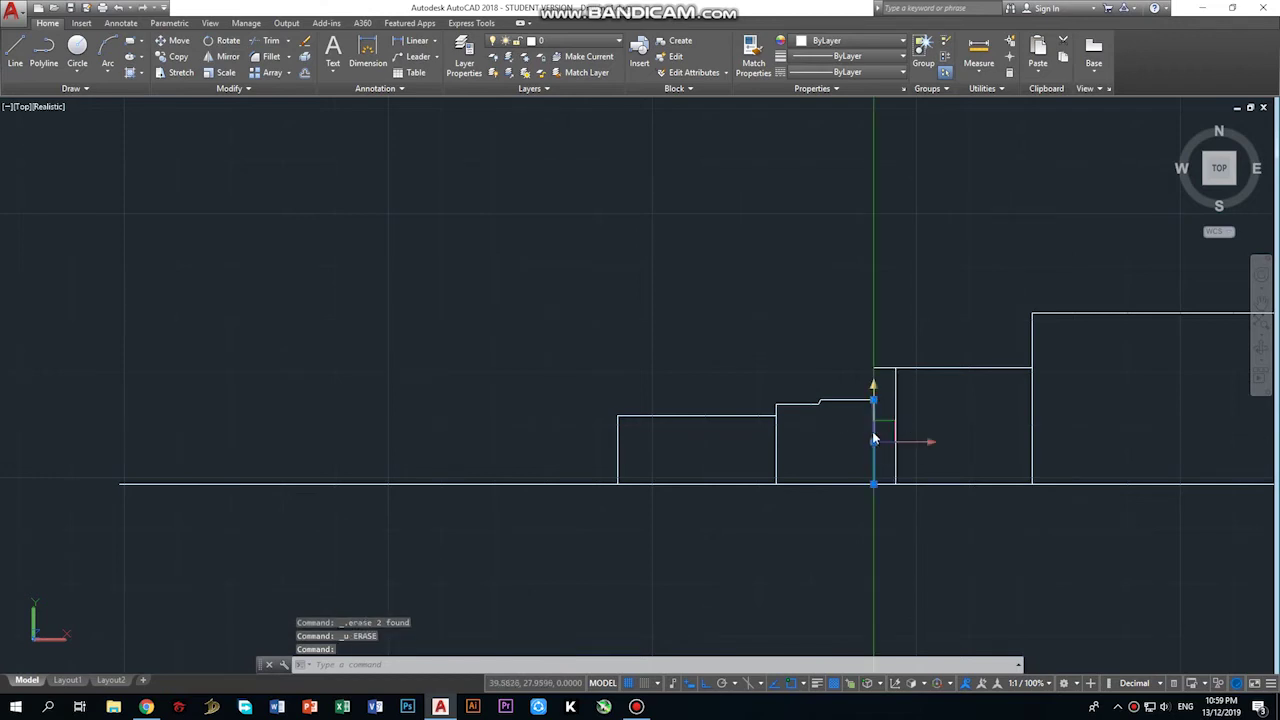
{"action": "key", "text": "Delete"}
{"action": "left_click", "coordinate": [898, 428]}
{"action": "left_click", "coordinate": [890, 434]}
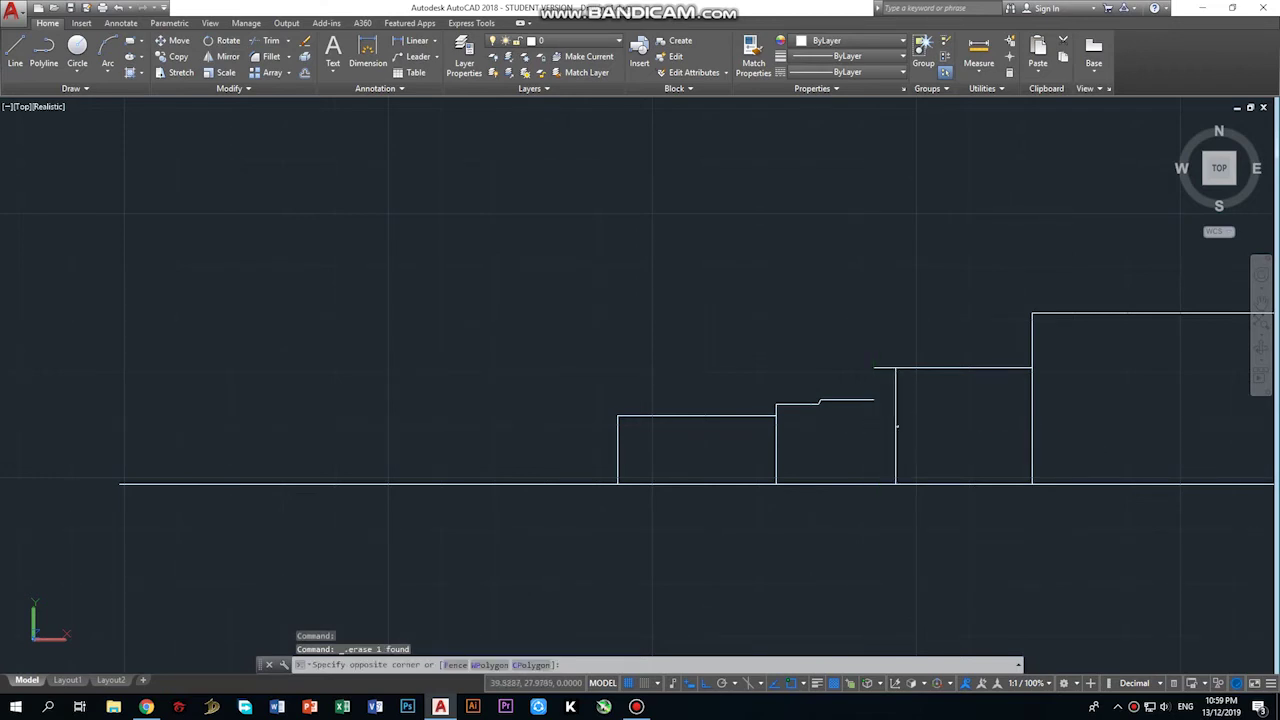
{"action": "left_click", "coordinate": [896, 426]}
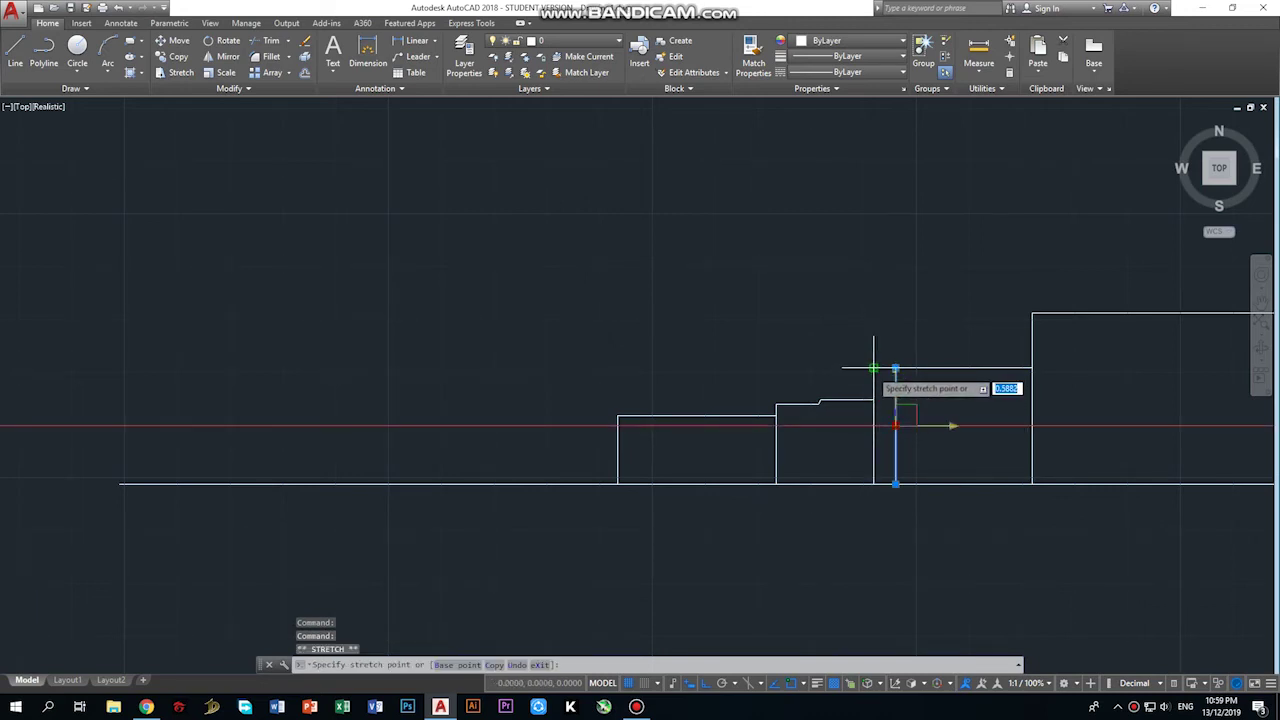
{"action": "left_click", "coordinate": [873, 426]}
{"action": "key", "text": "Escape"}
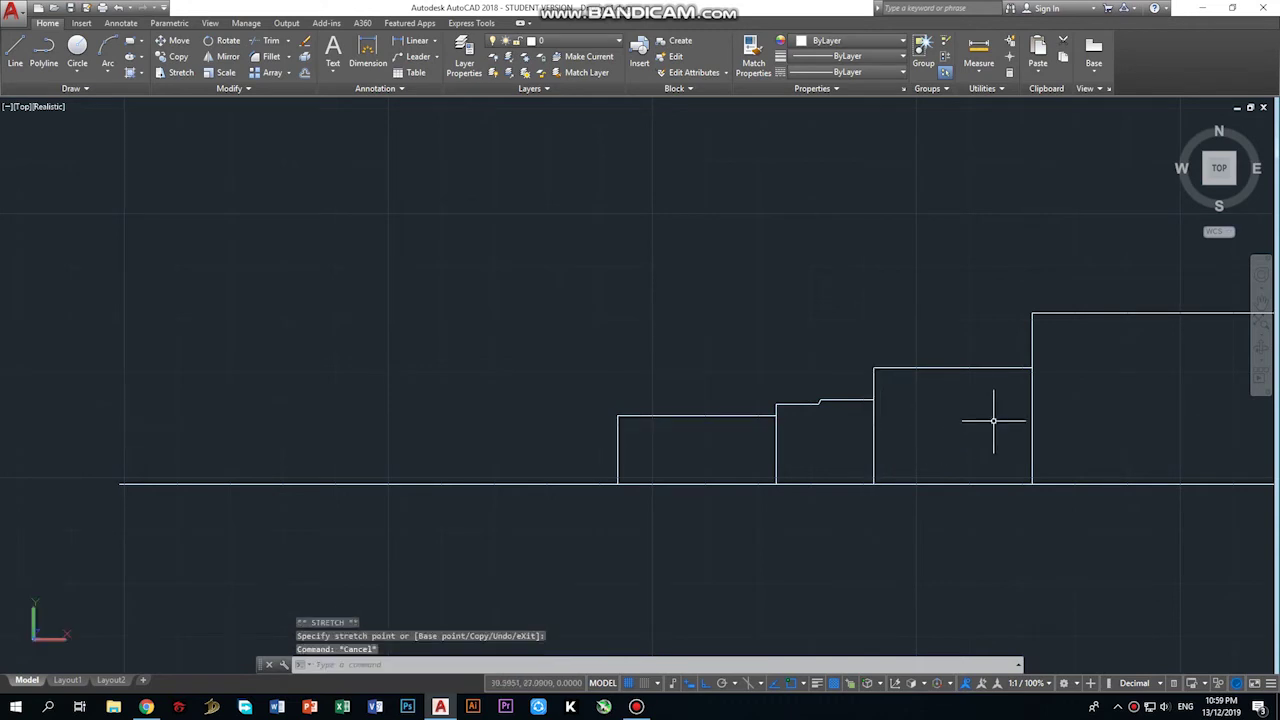
Remove the duplicate vertical line at the largest step and stretch the remaining one back onto its left edge.
{"action": "left_click", "coordinate": [1034, 400]}
{"action": "left_click", "coordinate": [1032, 398]}
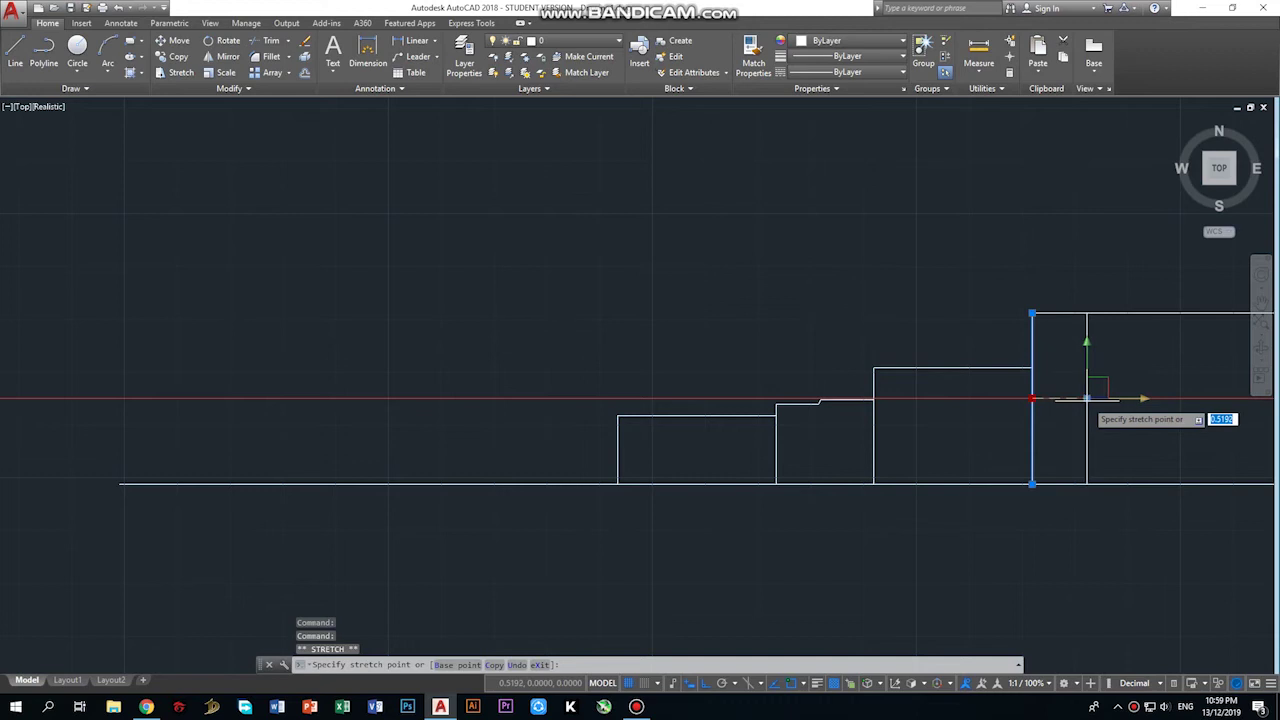
{"action": "left_click", "coordinate": [1087, 398]}
{"action": "key", "text": "Delete"}
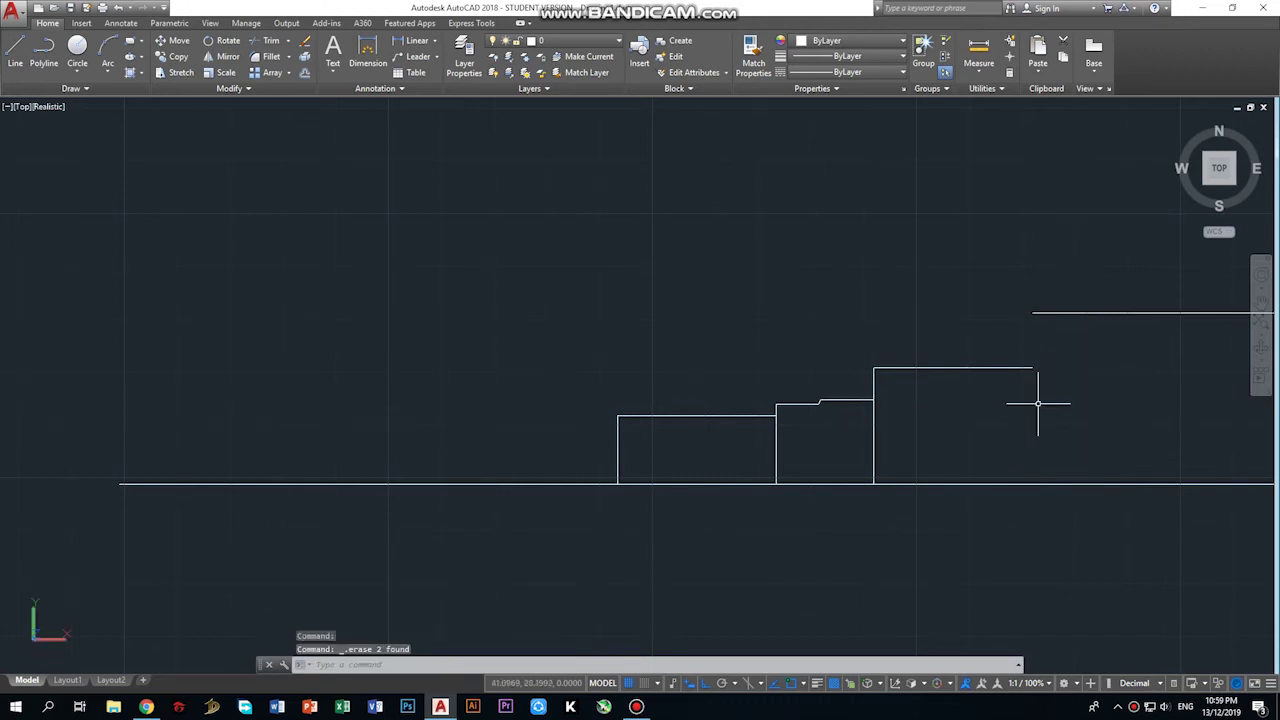
{"action": "key", "text": "ctrl+z"}
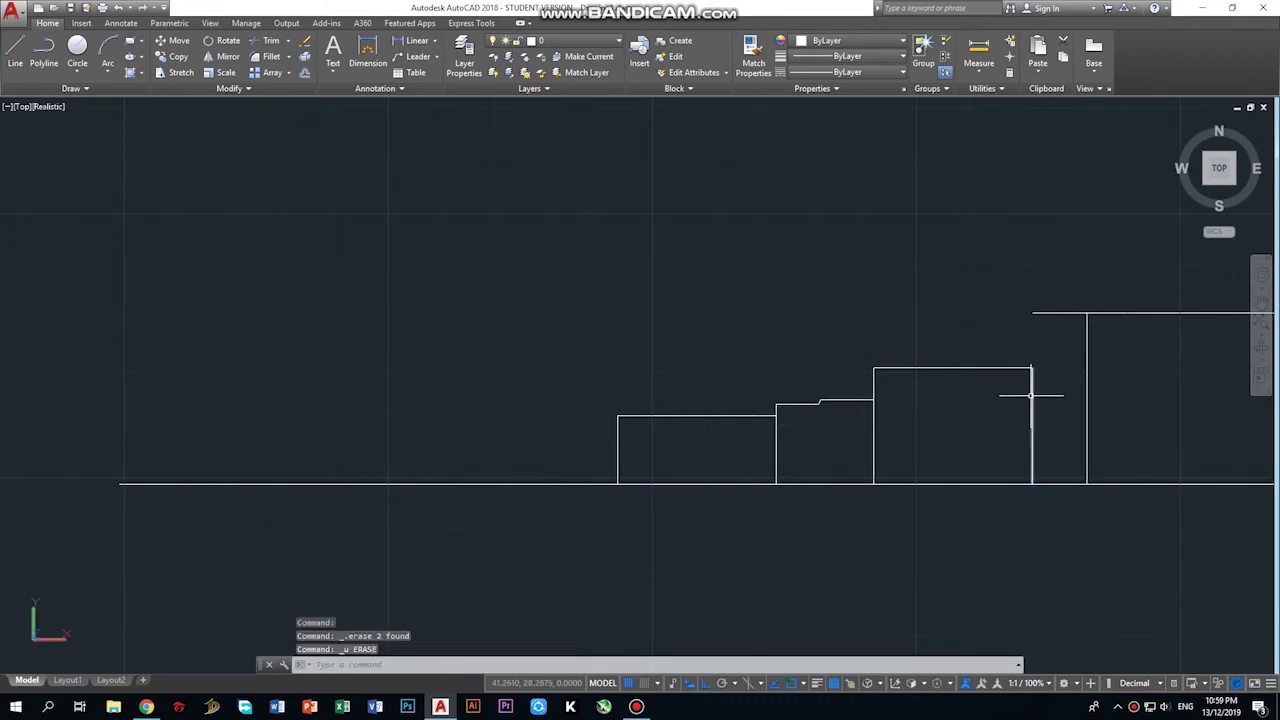
{"action": "left_click", "coordinate": [1032, 395]}
{"action": "key", "text": "Delete"}
{"action": "left_click", "coordinate": [1085, 385]}
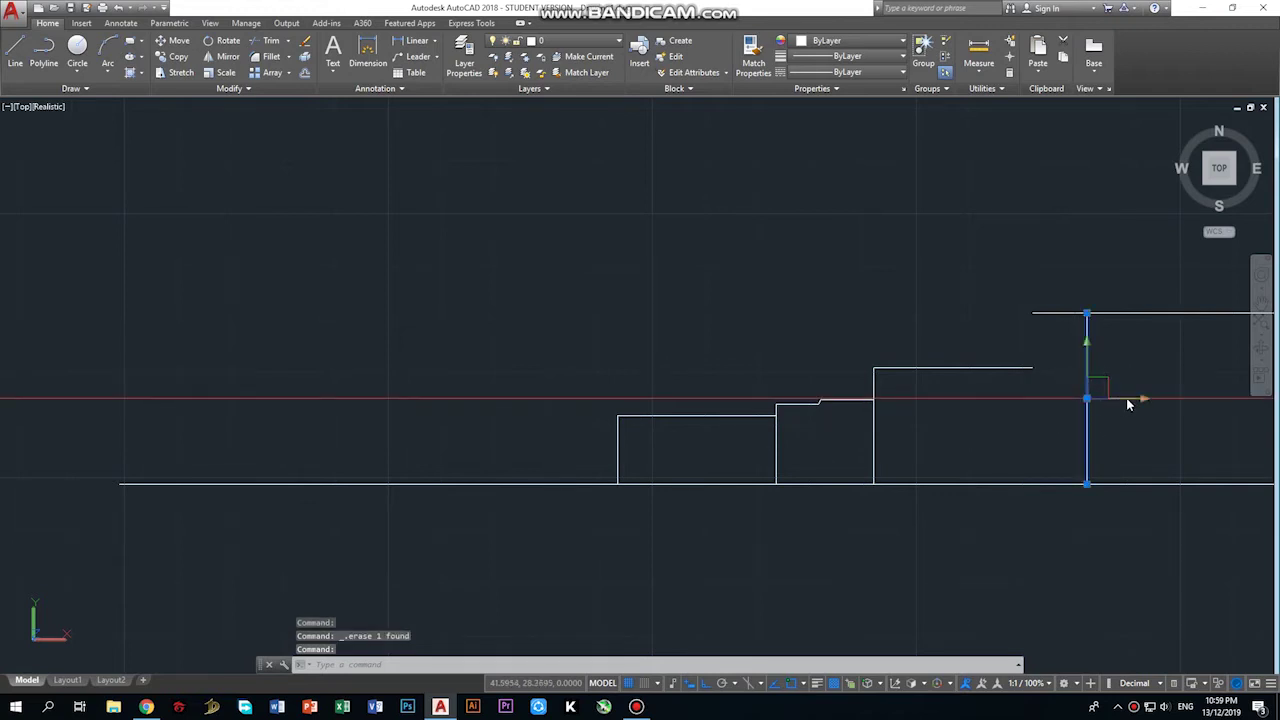
{"action": "left_click", "coordinate": [1087, 398]}
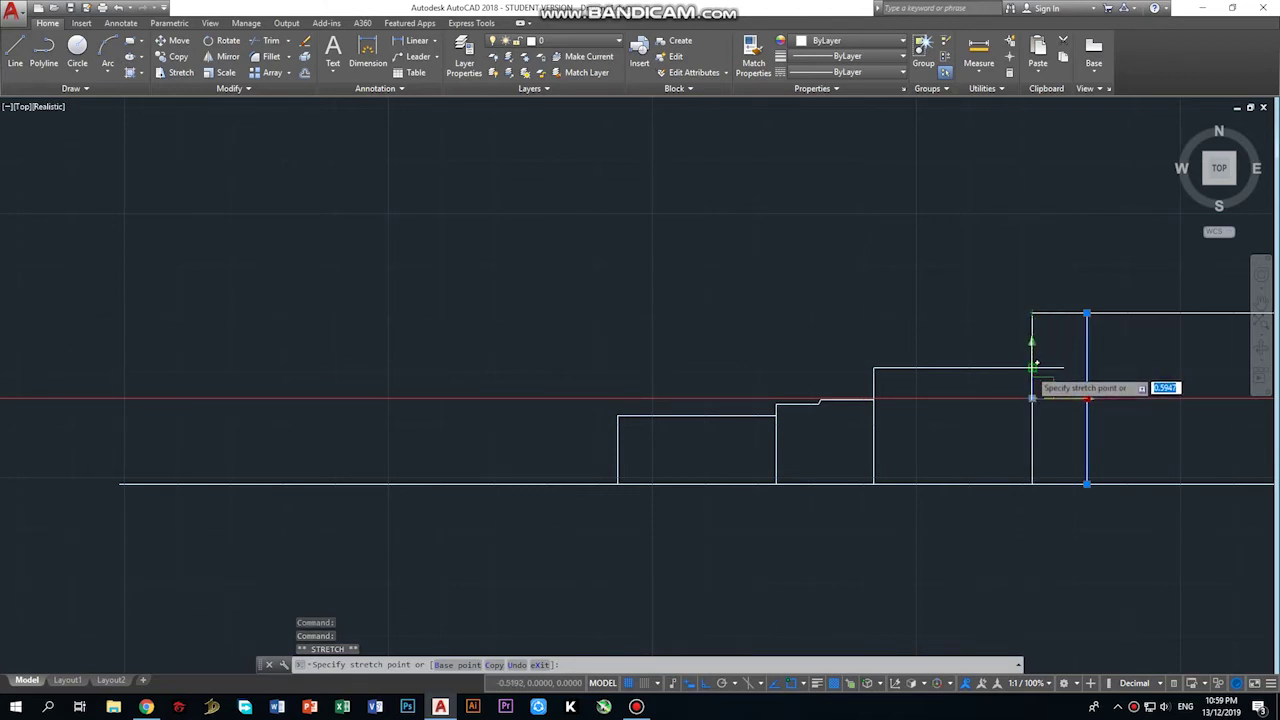
{"action": "left_click", "coordinate": [1032, 399]}
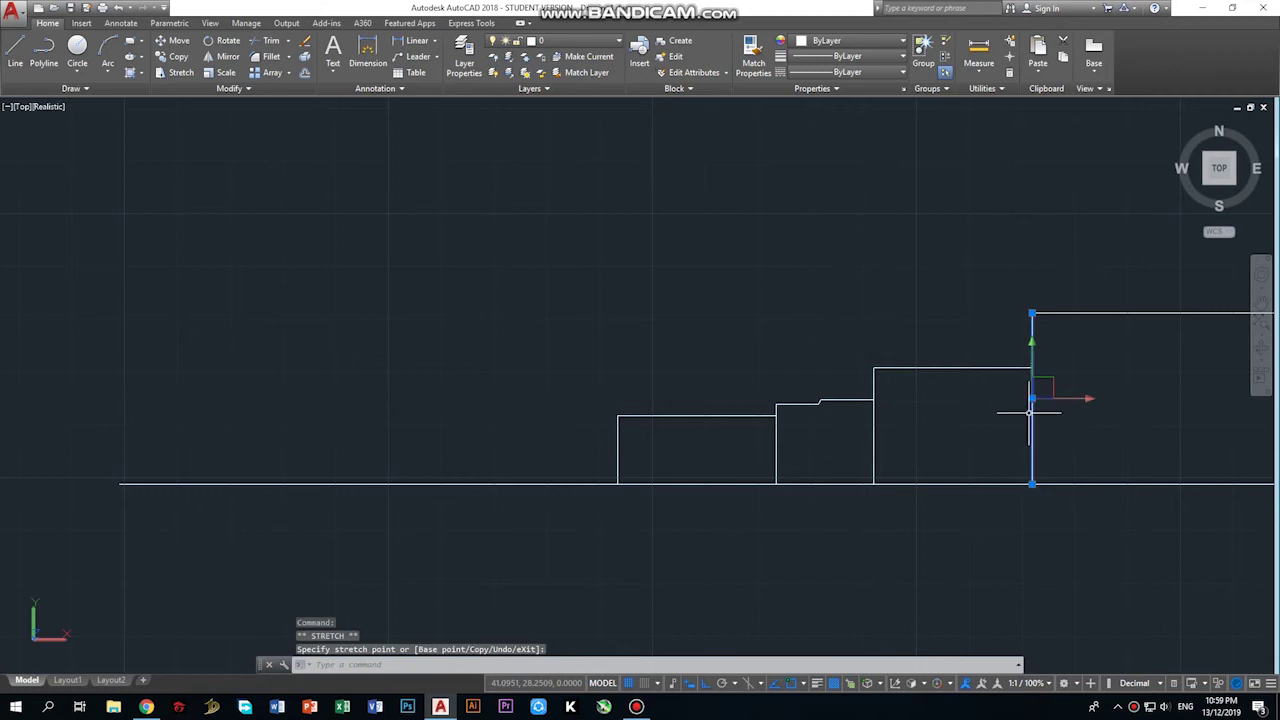
{"action": "key", "text": "Escape"}
{"action": "scroll", "coordinate": [1026, 449], "scroll_direction": "down", "scroll_amount": 2}
Switch to the SE Isometric view and erase the long axis line.
{"action": "scroll", "coordinate": [1137, 429], "scroll_direction": "down", "scroll_amount": 4}
{"action": "scroll", "coordinate": [1160, 450], "scroll_direction": "down", "scroll_amount": 4}
{"action": "scroll", "coordinate": [1251, 453], "scroll_direction": "up", "scroll_amount": 3}
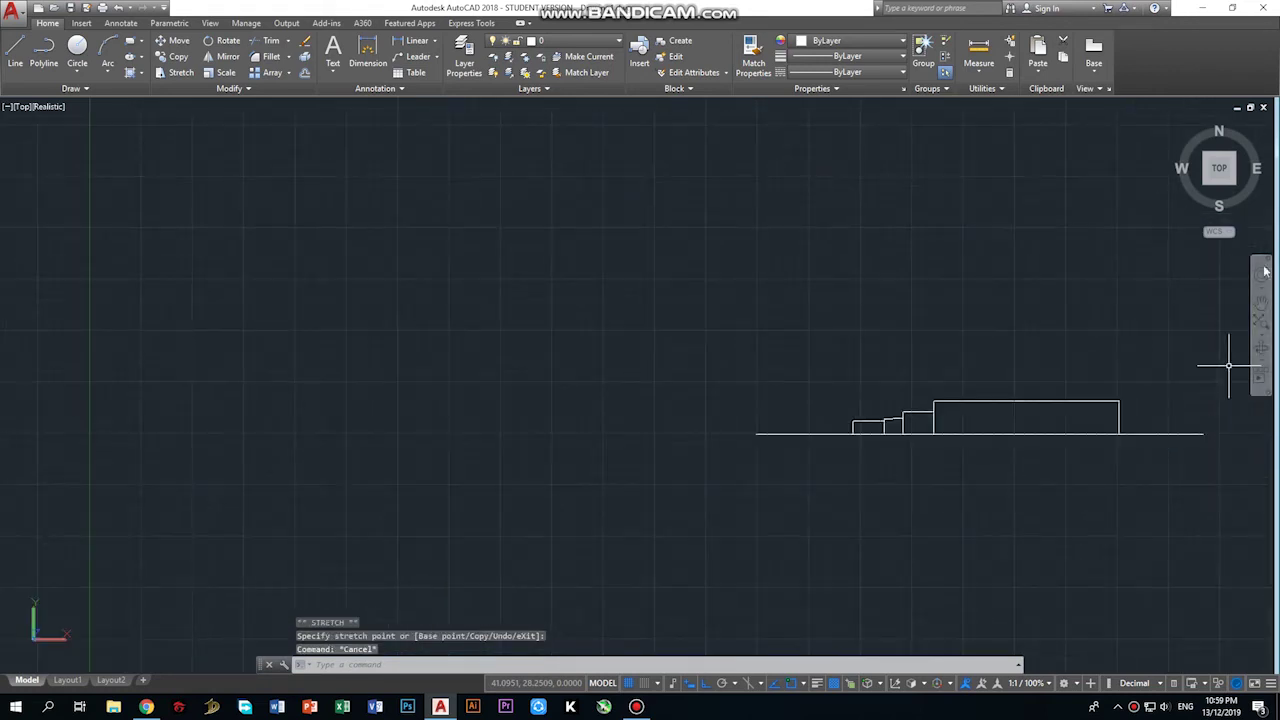
{"action": "left_click", "coordinate": [1236, 184]}
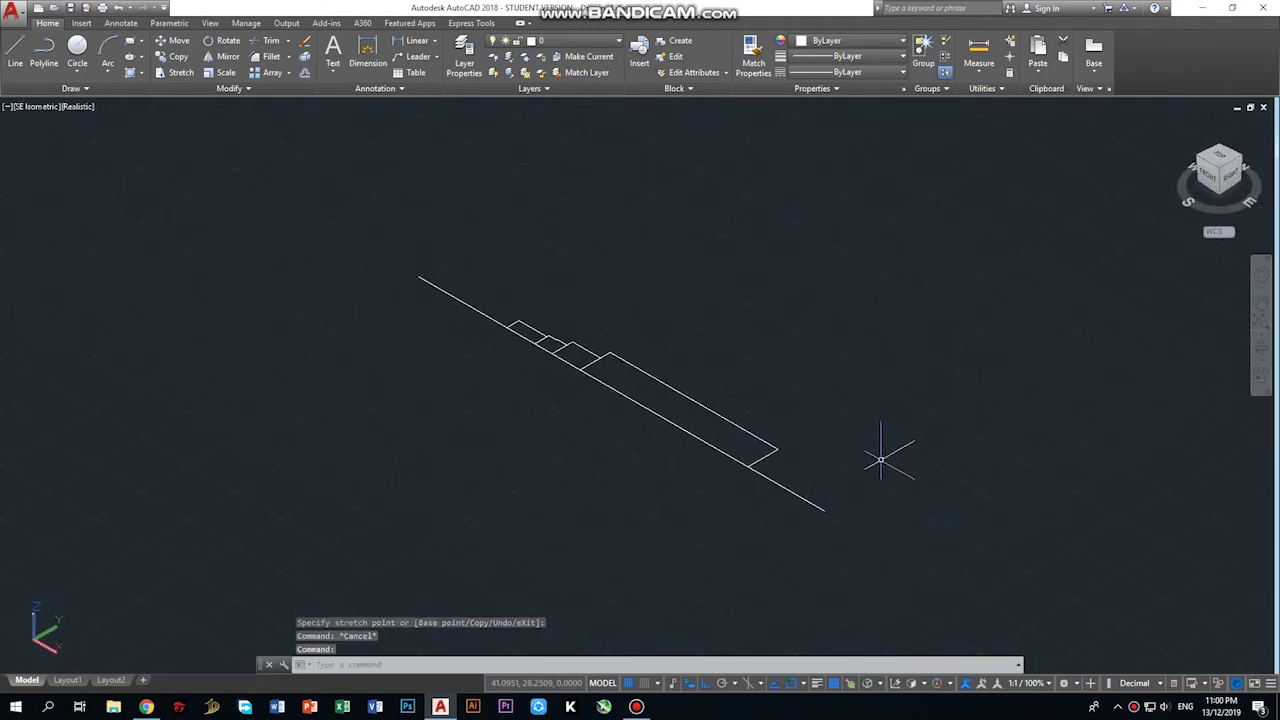
{"action": "left_click", "coordinate": [800, 490]}
{"action": "key", "text": "Delete"}
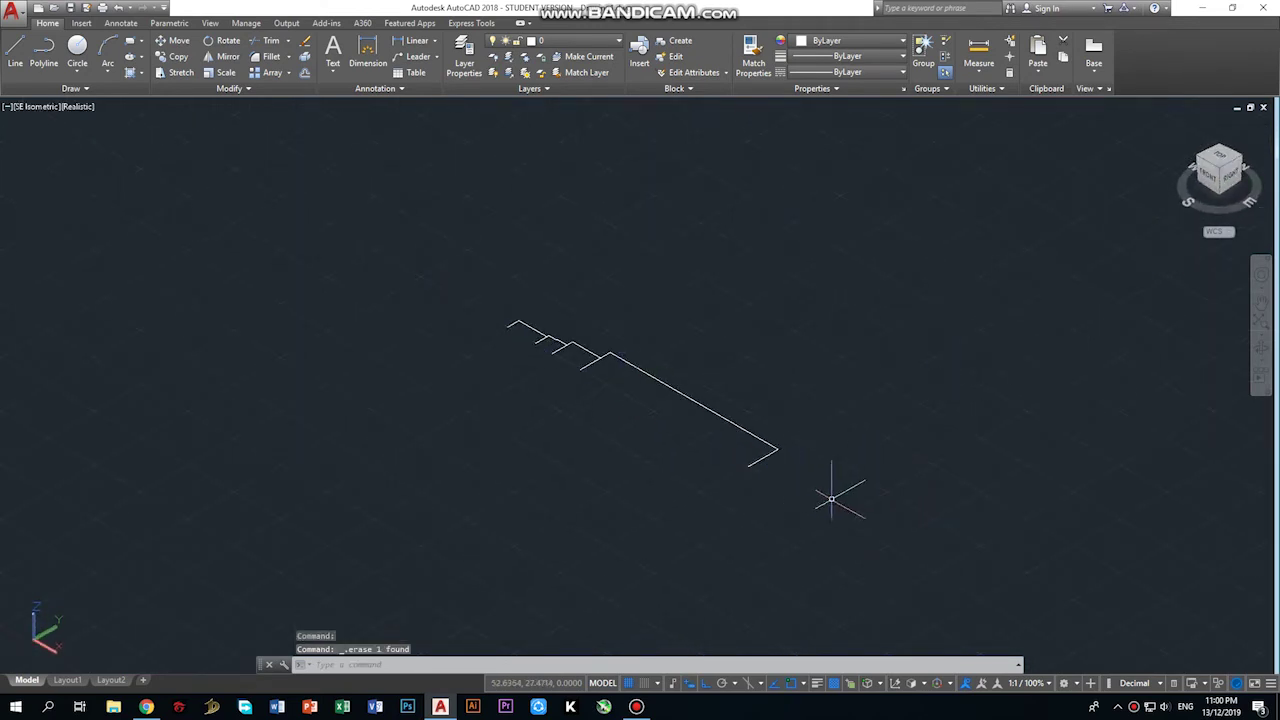
Join the 11 profile lines into 4 polylines with JOIN.
{"action": "left_click", "coordinate": [838, 492]}
{"action": "left_click", "coordinate": [233, 243]}
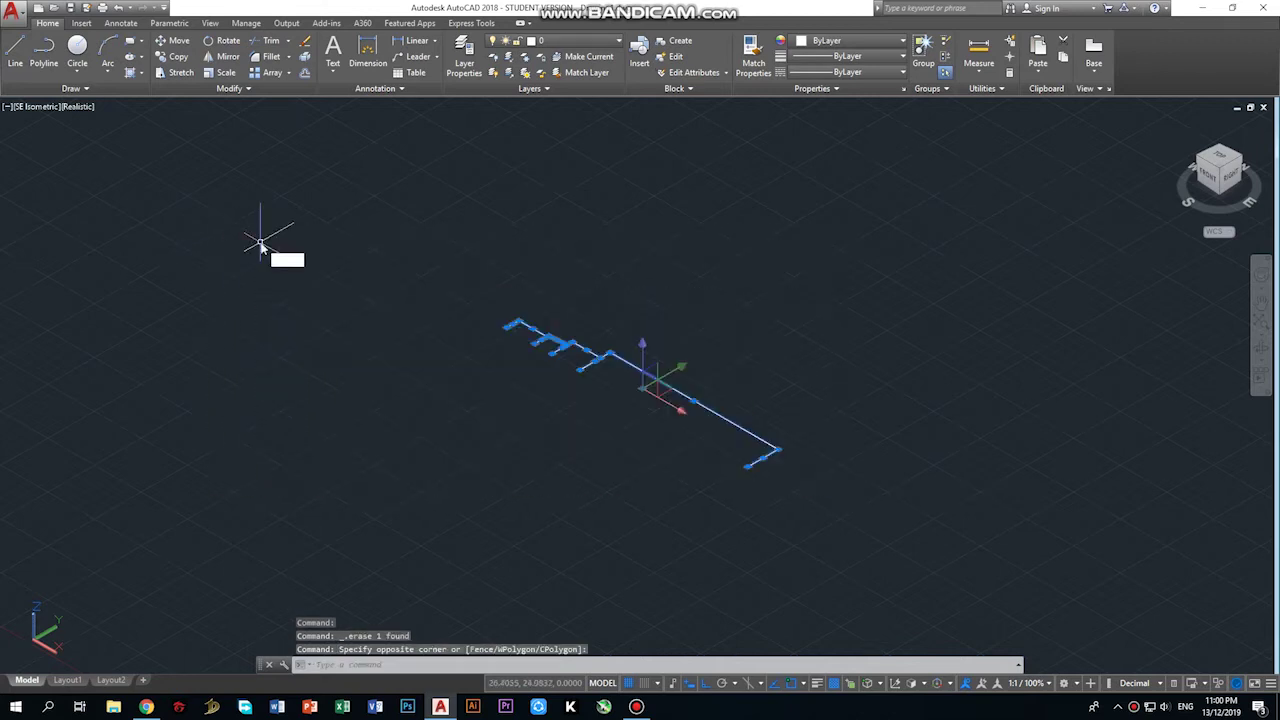
{"action": "type", "text": "j"}
{"action": "key", "text": "Return"}
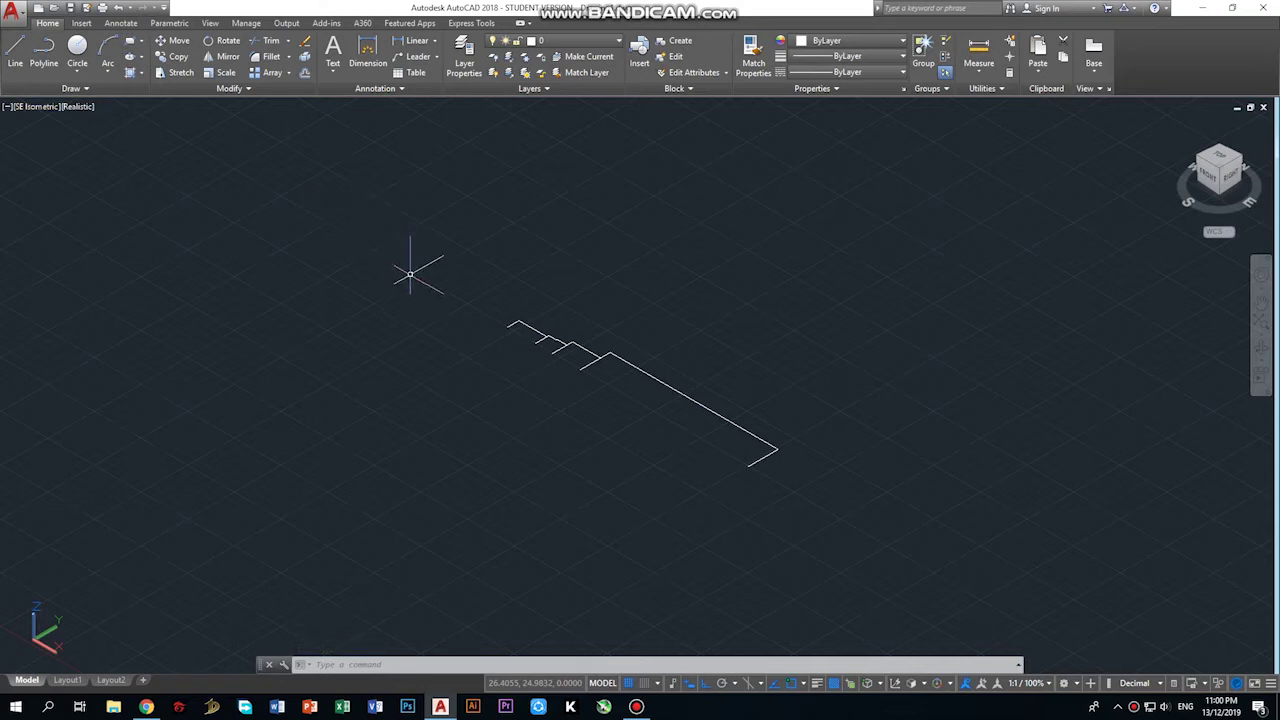
Revolve the three profile polylines a full 360° about the axis into a solid shaft.
{"action": "type", "text": "revolve"}
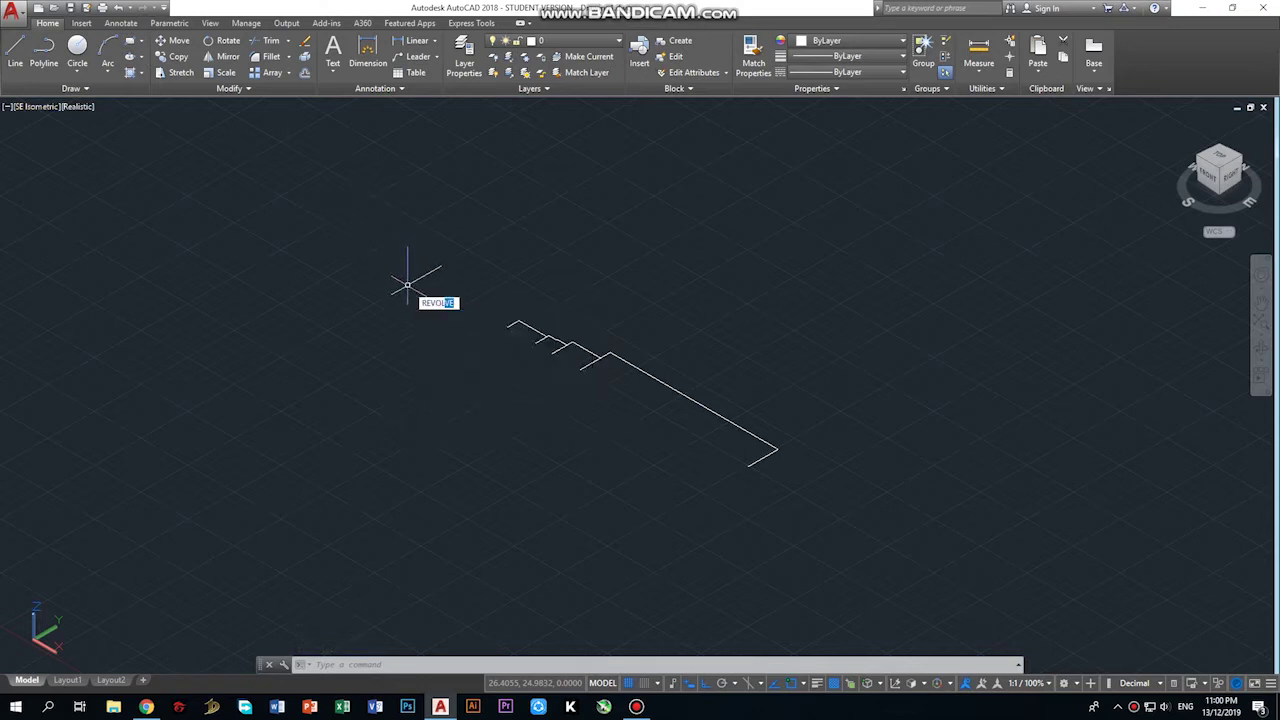
{"action": "key", "text": "Return"}
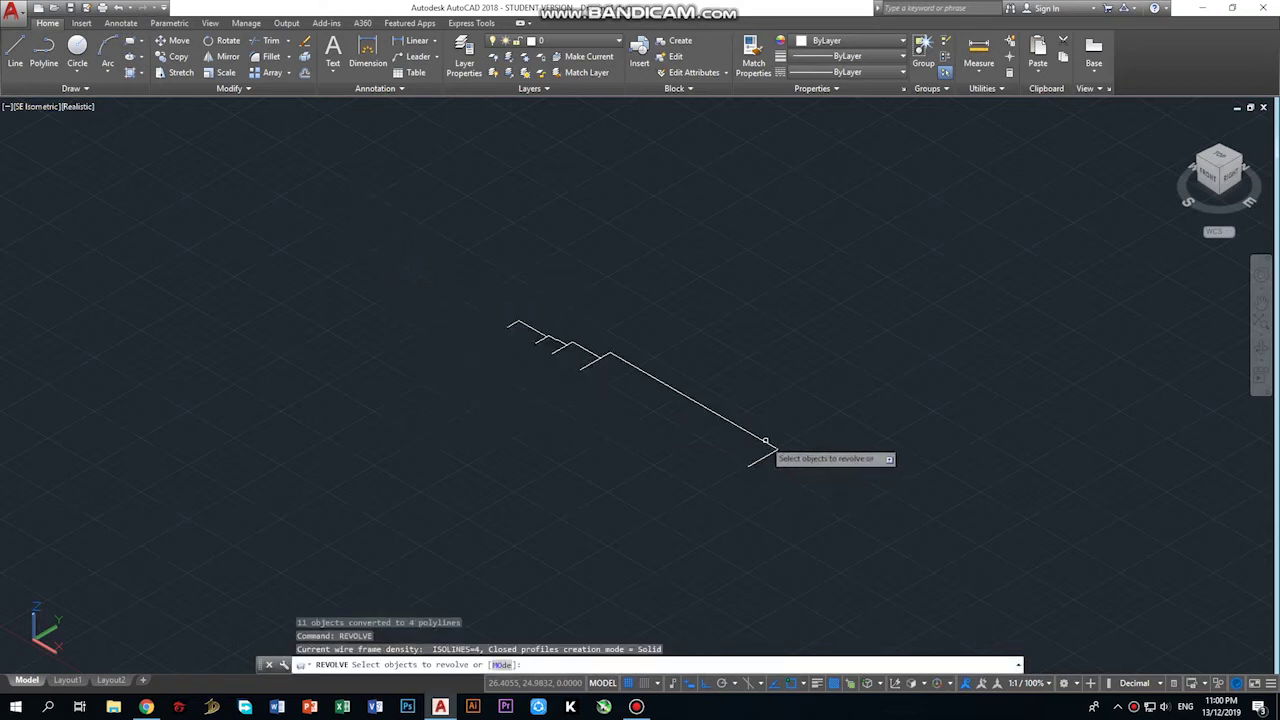
{"action": "left_click", "coordinate": [765, 440]}
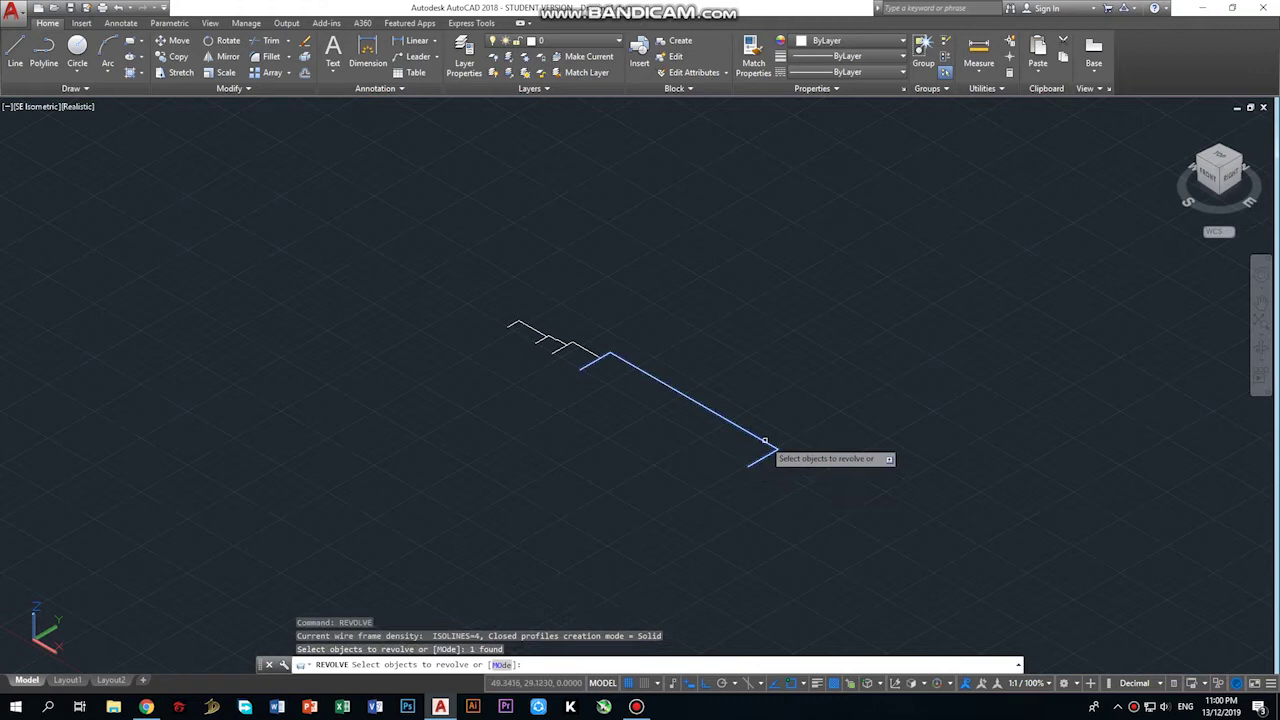
{"action": "left_click", "coordinate": [572, 343]}
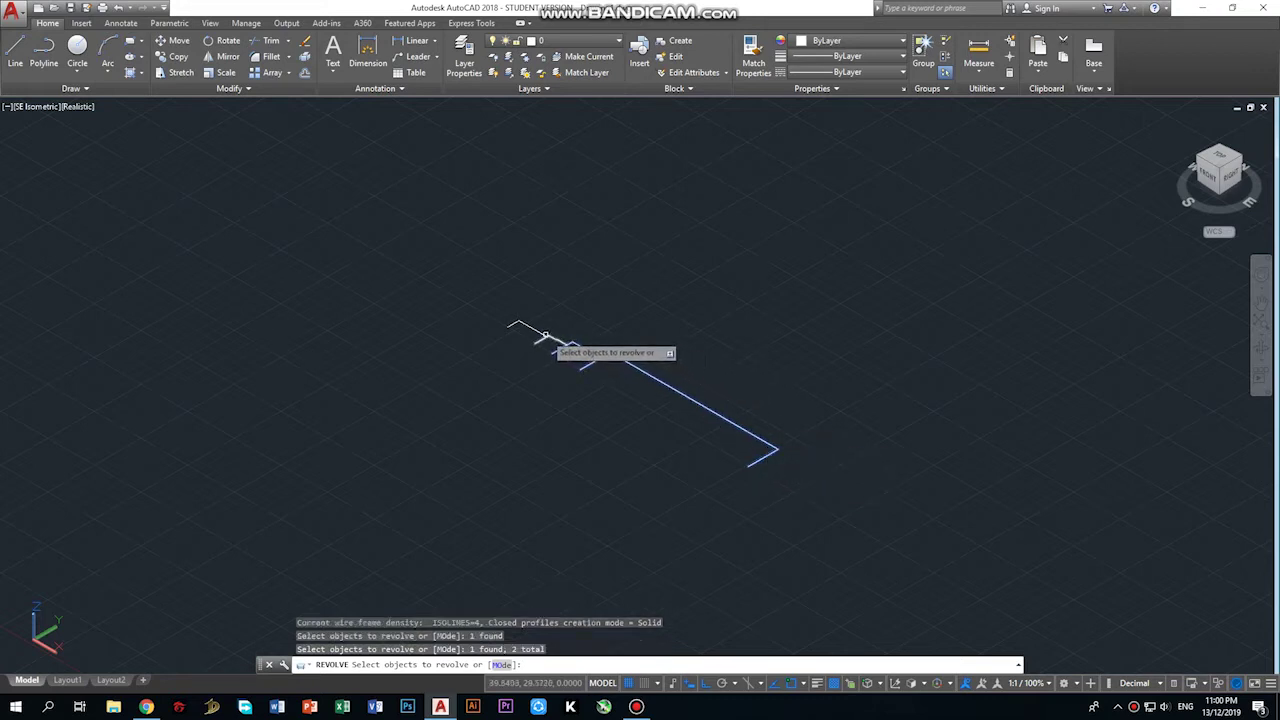
{"action": "left_click", "coordinate": [541, 336]}
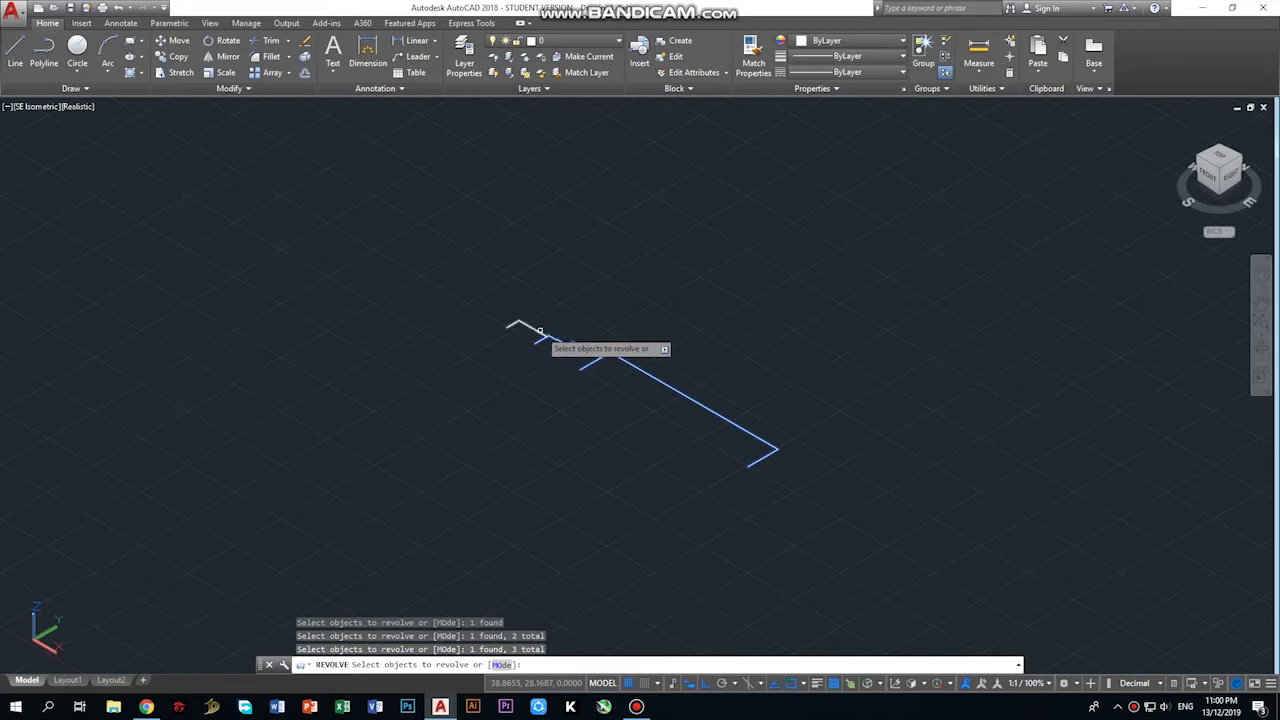
{"action": "key", "text": "Return"}
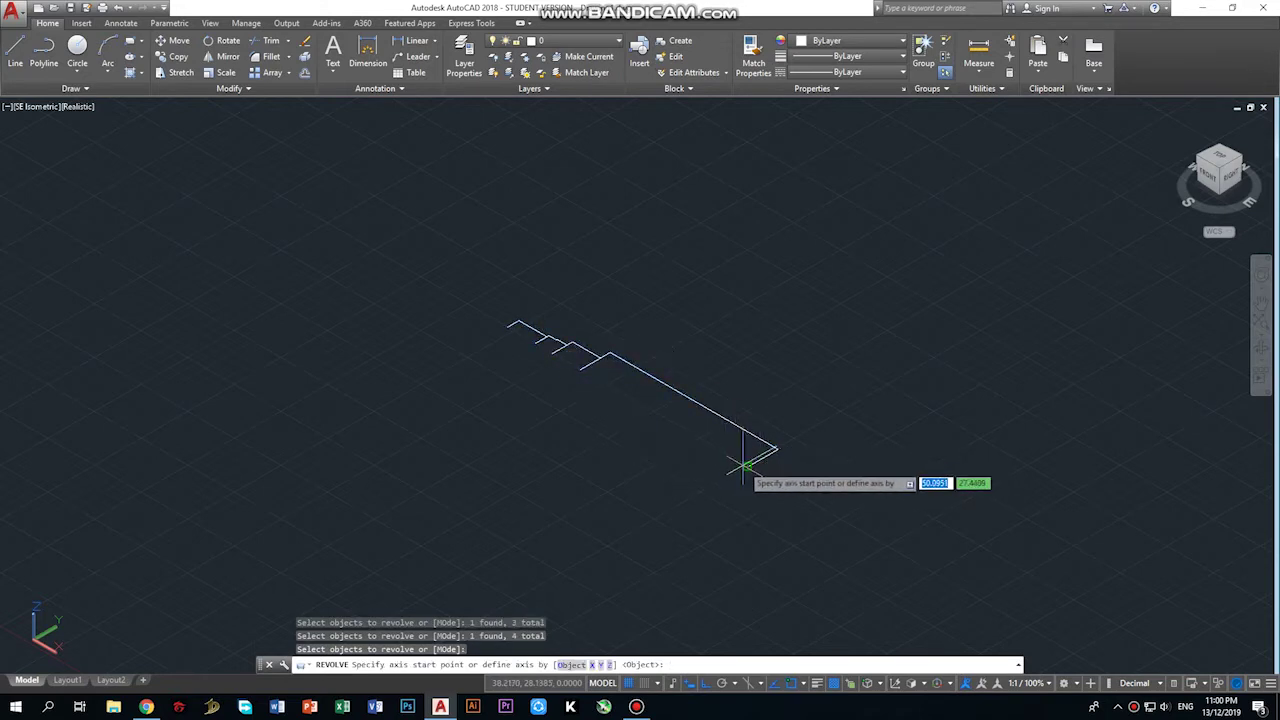
{"action": "left_click", "coordinate": [746, 467]}
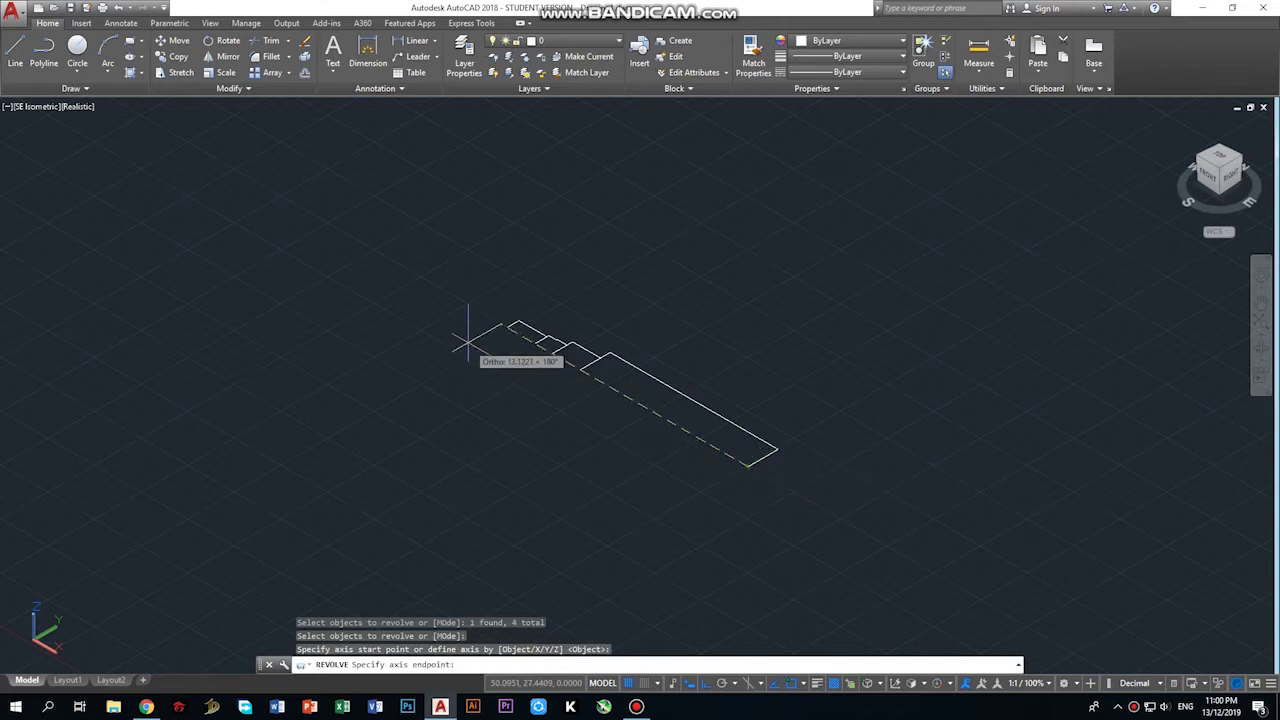
{"action": "left_click", "coordinate": [501, 327]}
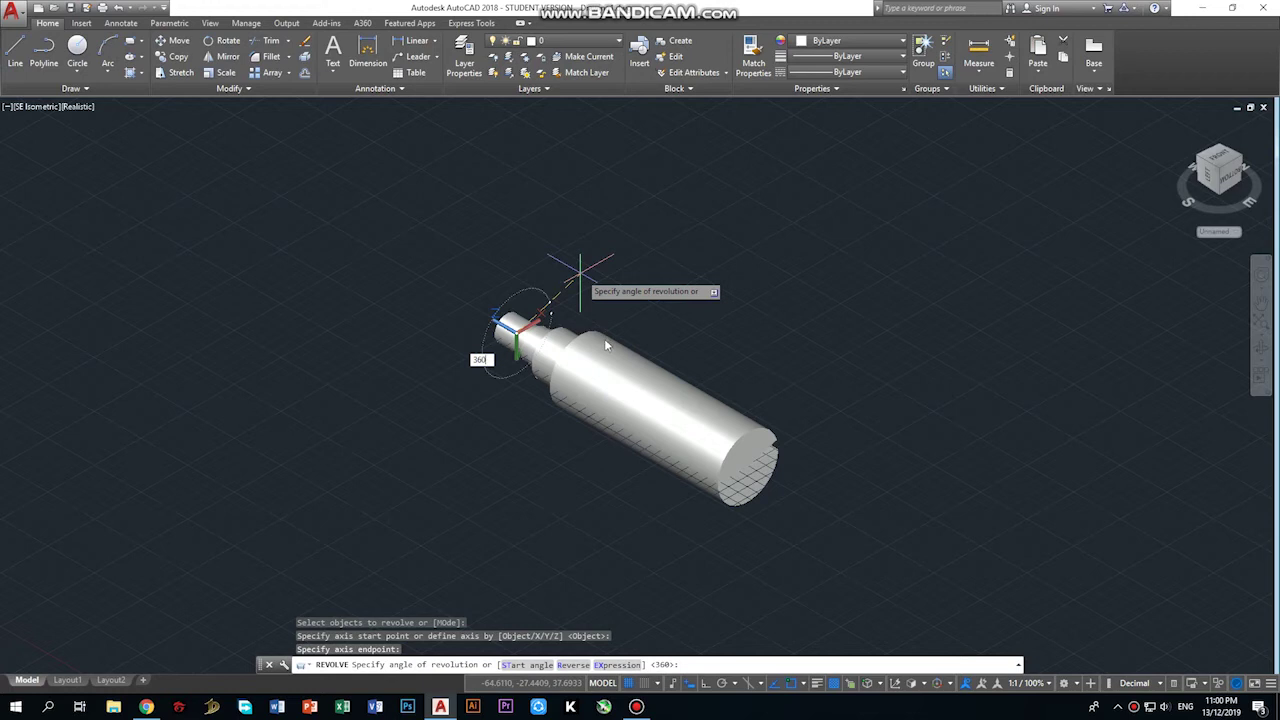
{"action": "key", "text": "Return"}
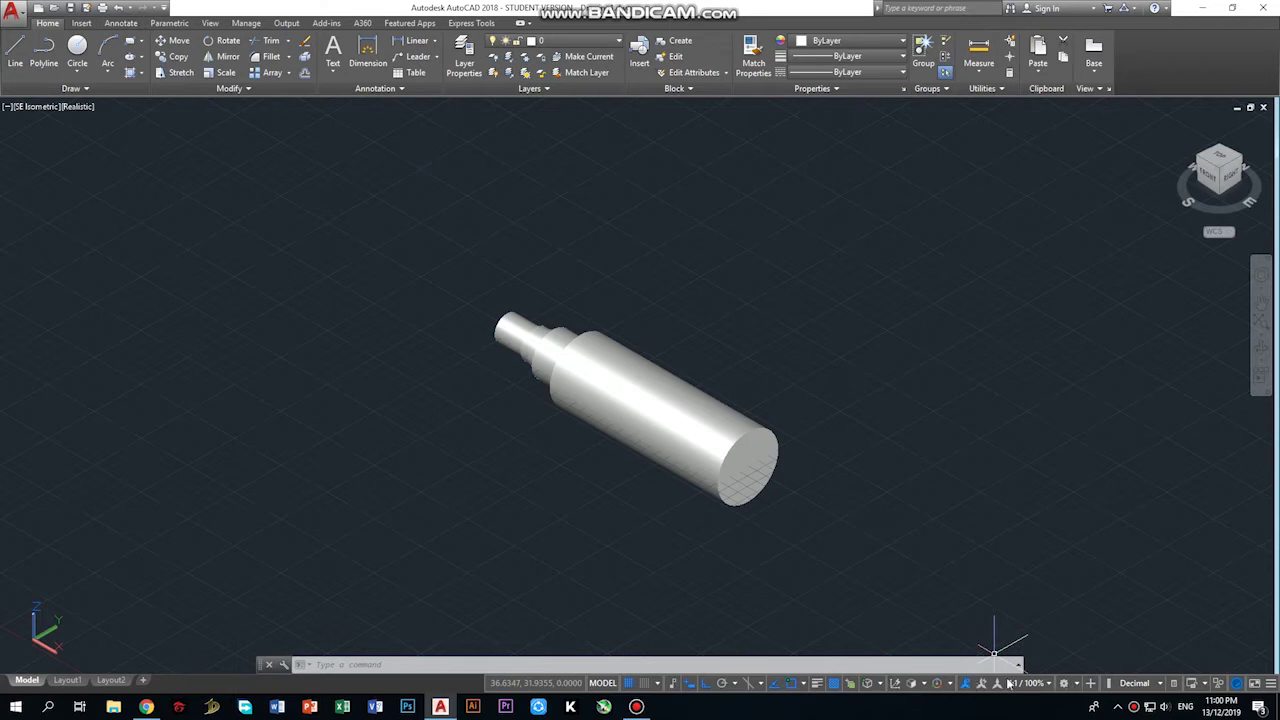
{"action": "left_click", "coordinate": [1080, 684]}
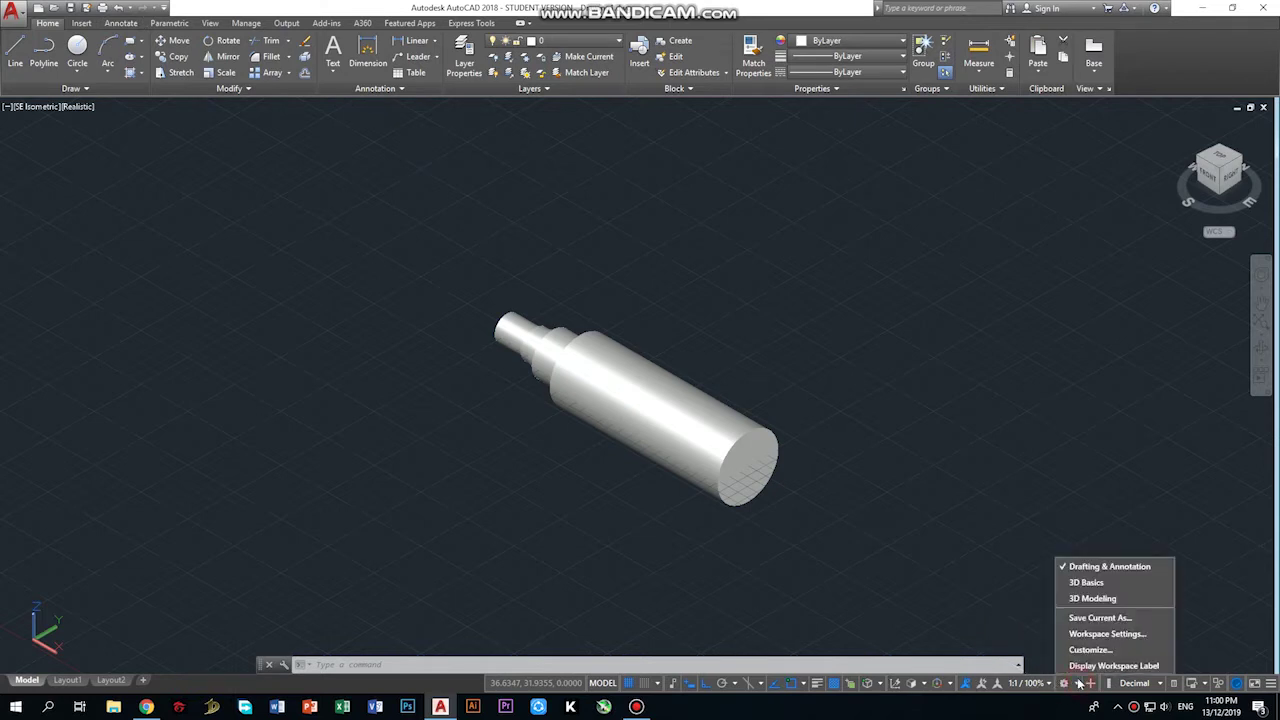
Switch to the 3D Basics workspace, select the shaft and sleeve, and set the gizmo to Rotate.
{"action": "left_click", "coordinate": [1088, 583]}
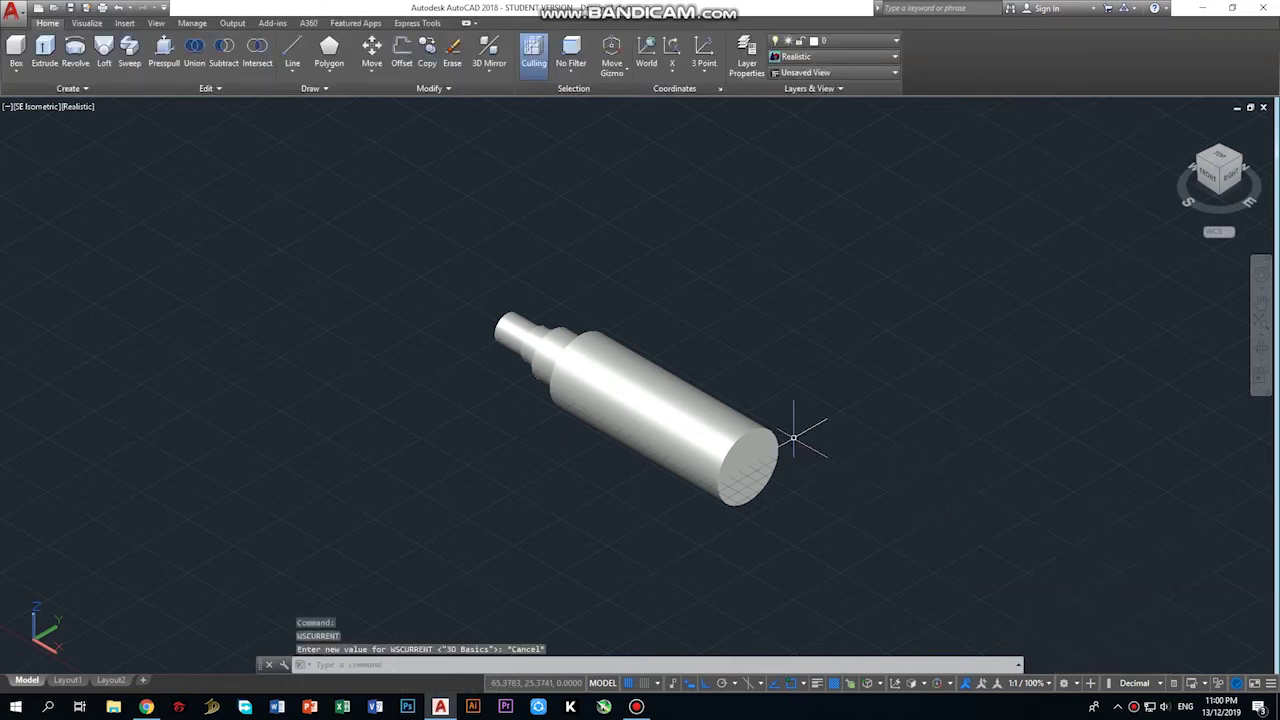
{"action": "left_click", "coordinate": [408, 276]}
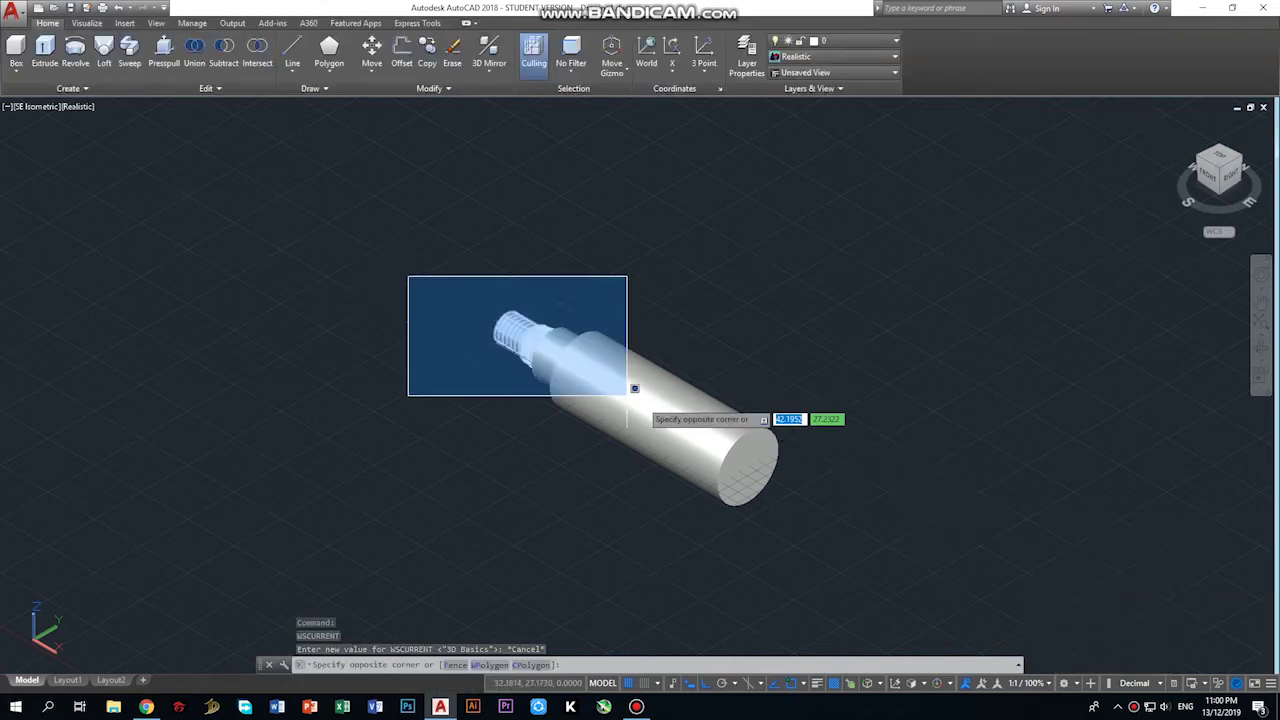
{"action": "left_click", "coordinate": [882, 517]}
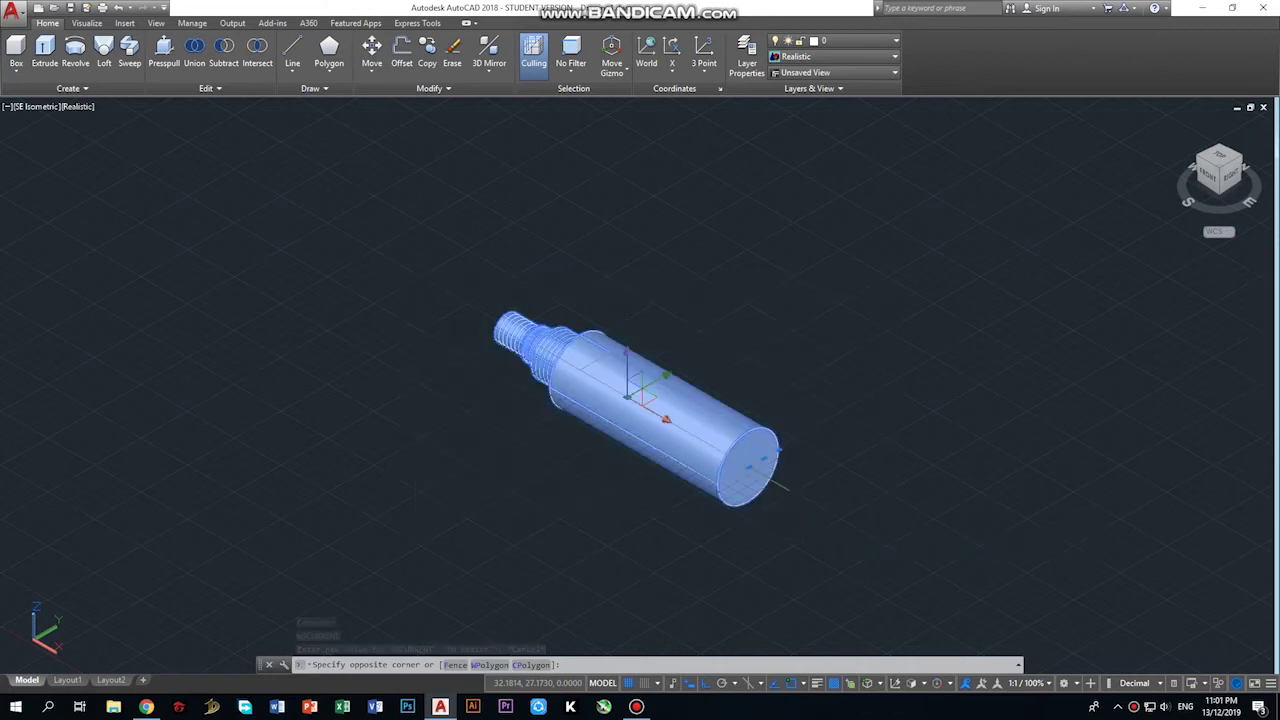
{"action": "left_click", "coordinate": [612, 66]}
{"action": "left_click", "coordinate": [628, 122]}
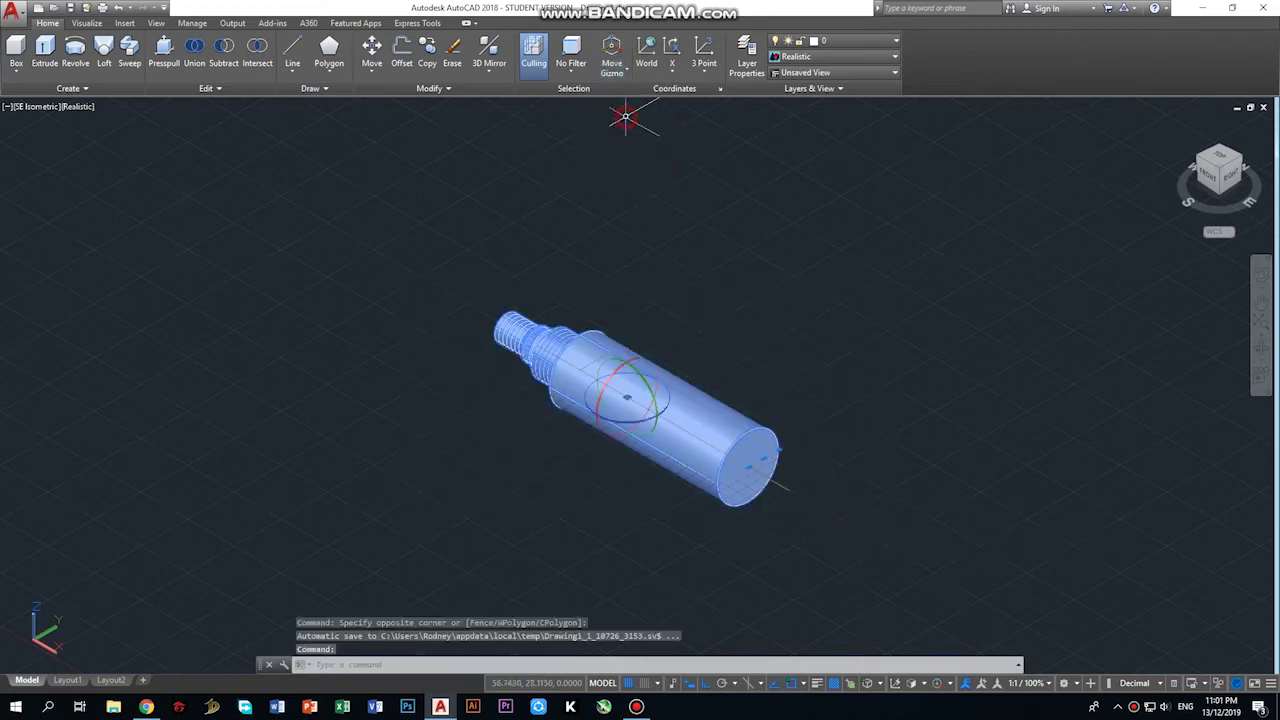
Rotate the shaft and sleeve 270° about the green axis so they stand upright.
{"action": "left_click", "coordinate": [636, 366]}
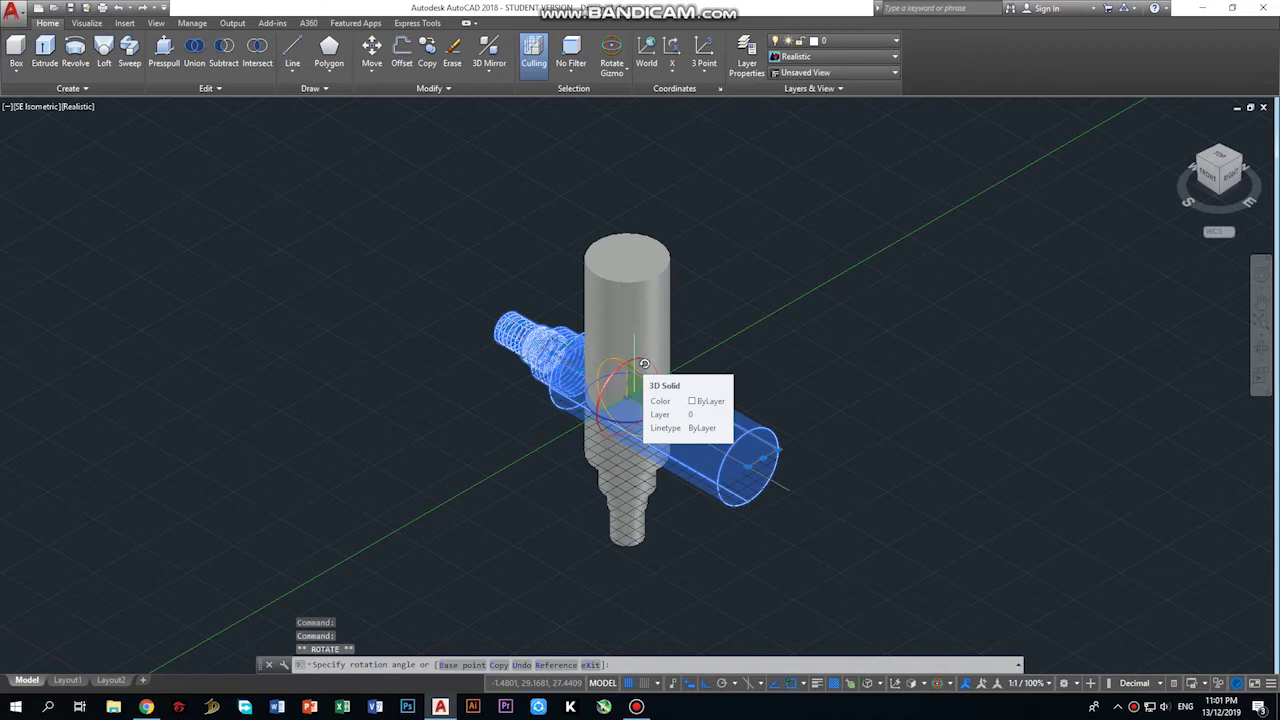
{"action": "type", "text": "90"}
{"action": "key", "text": "Return"}
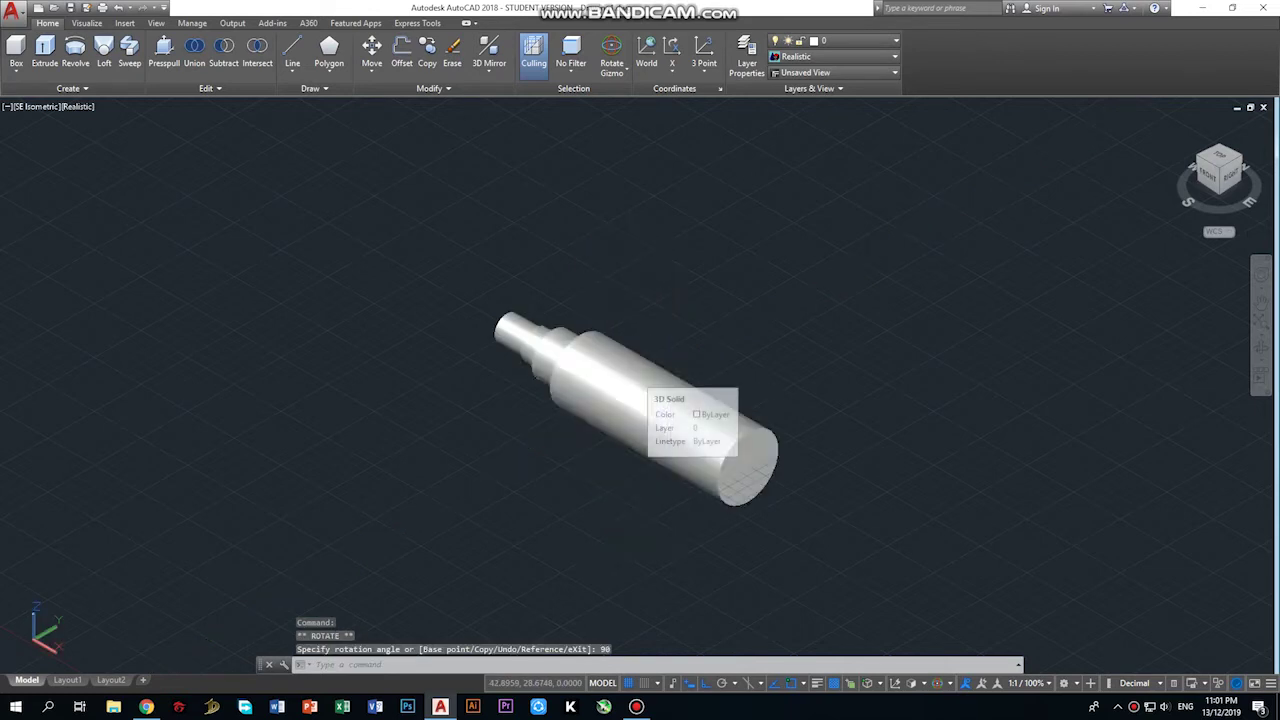
{"action": "key", "text": "ctrl+z"}
{"action": "left_click", "coordinate": [440, 262]}
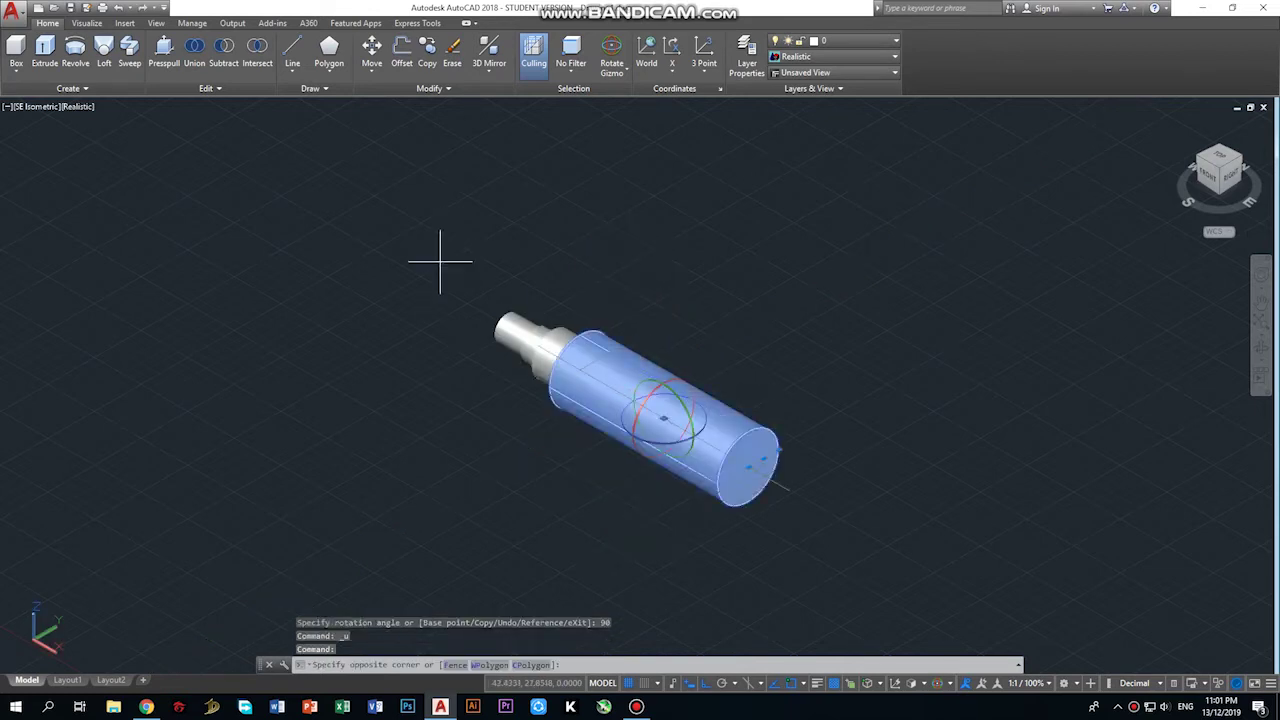
{"action": "left_click", "coordinate": [756, 489]}
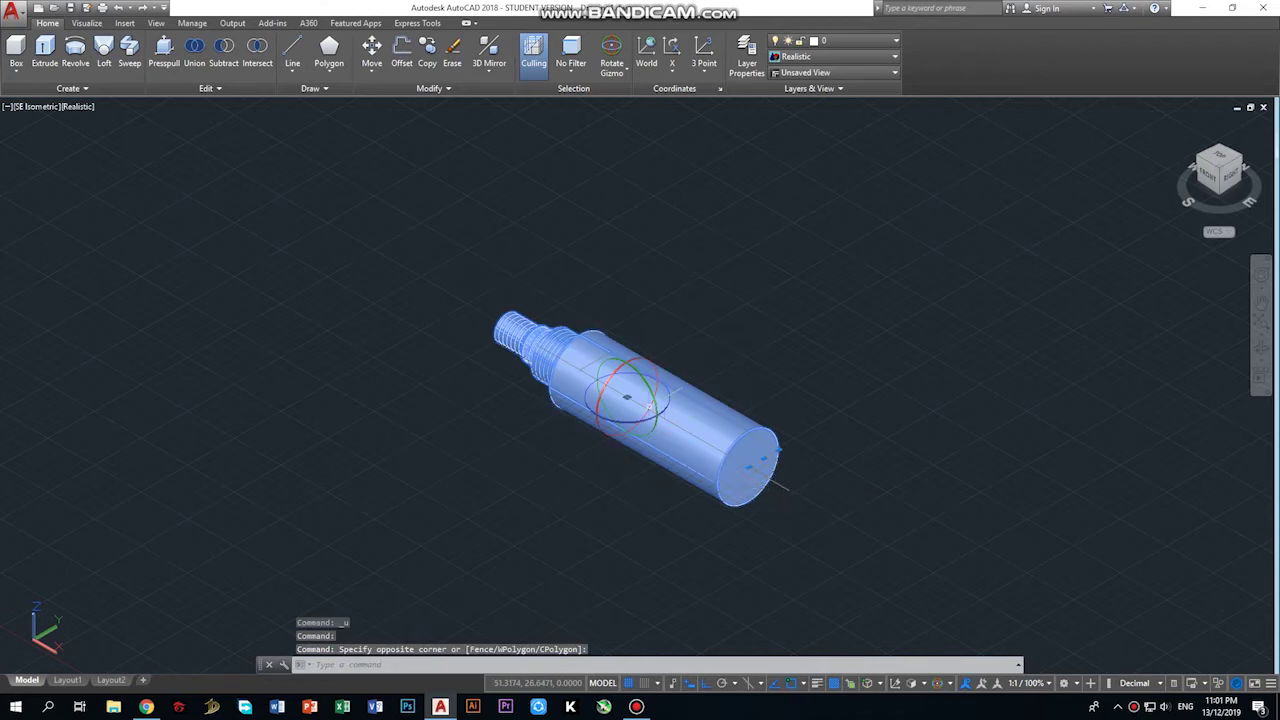
{"action": "left_click", "coordinate": [648, 376]}
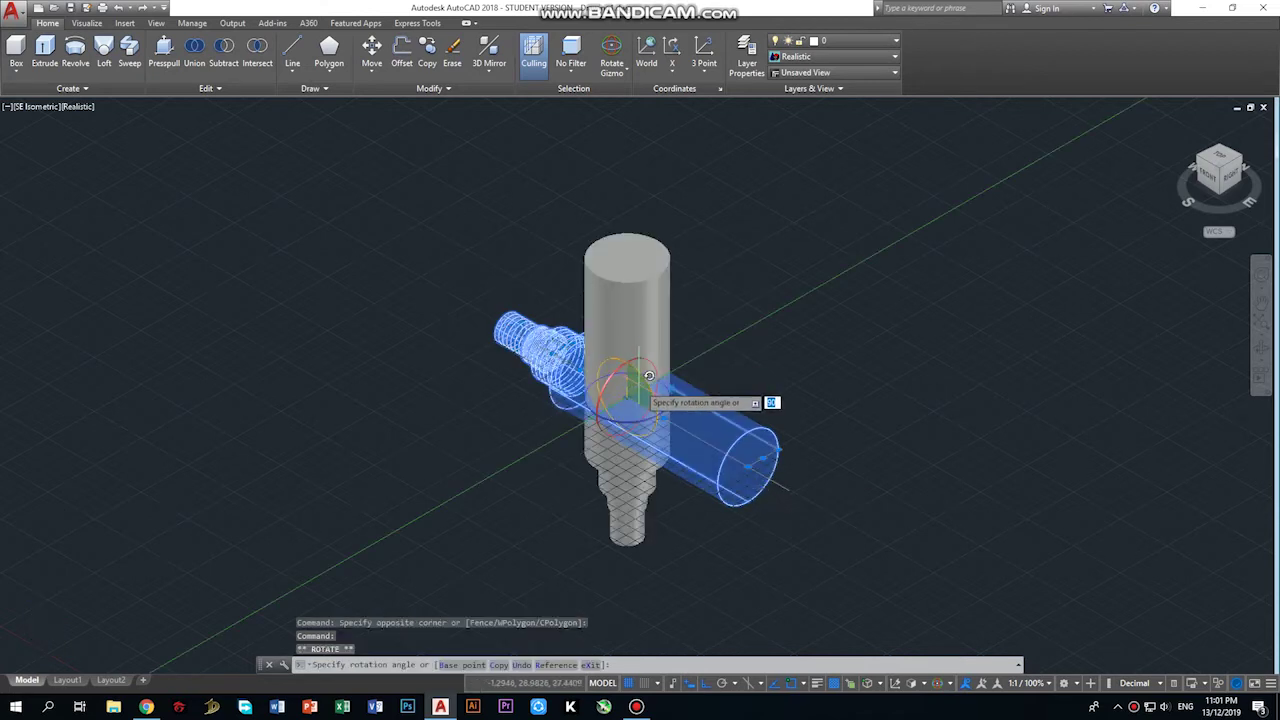
{"action": "type", "text": "270"}
{"action": "key", "text": "Return"}
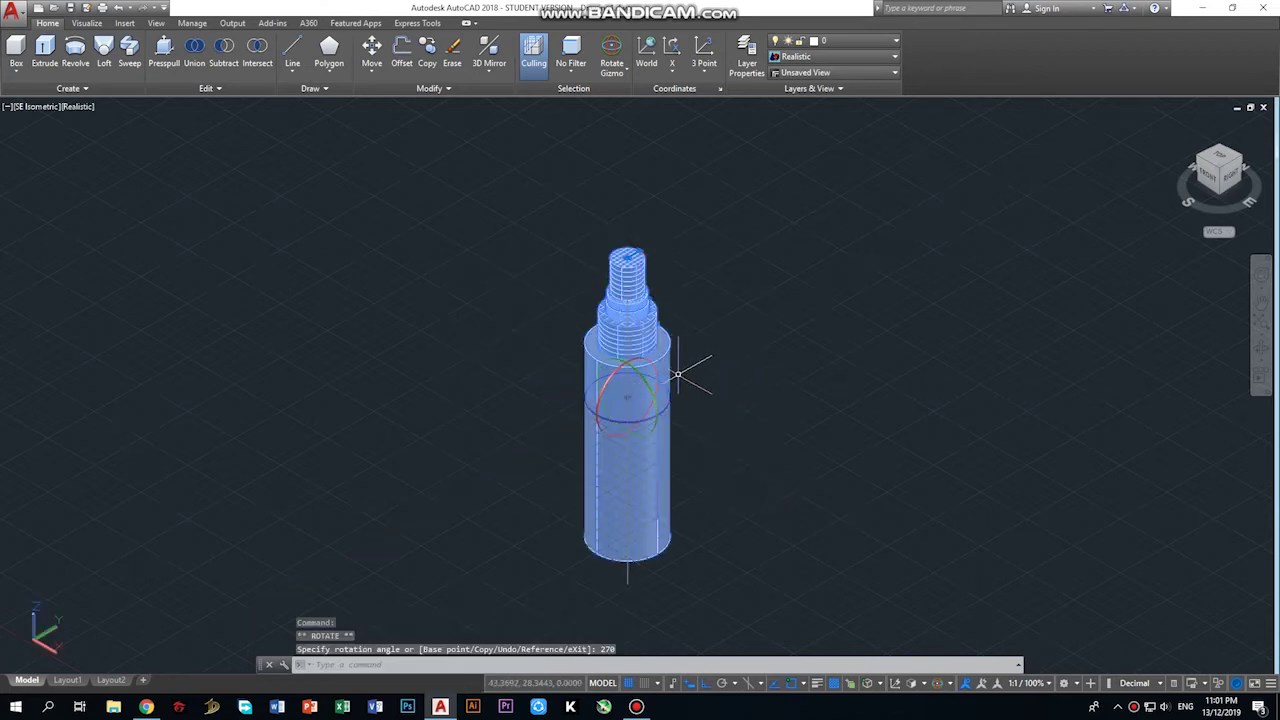
Switch the manipulation handles from Rotate Gizmo to Move Gizmo.
{"action": "left_click", "coordinate": [612, 66]}
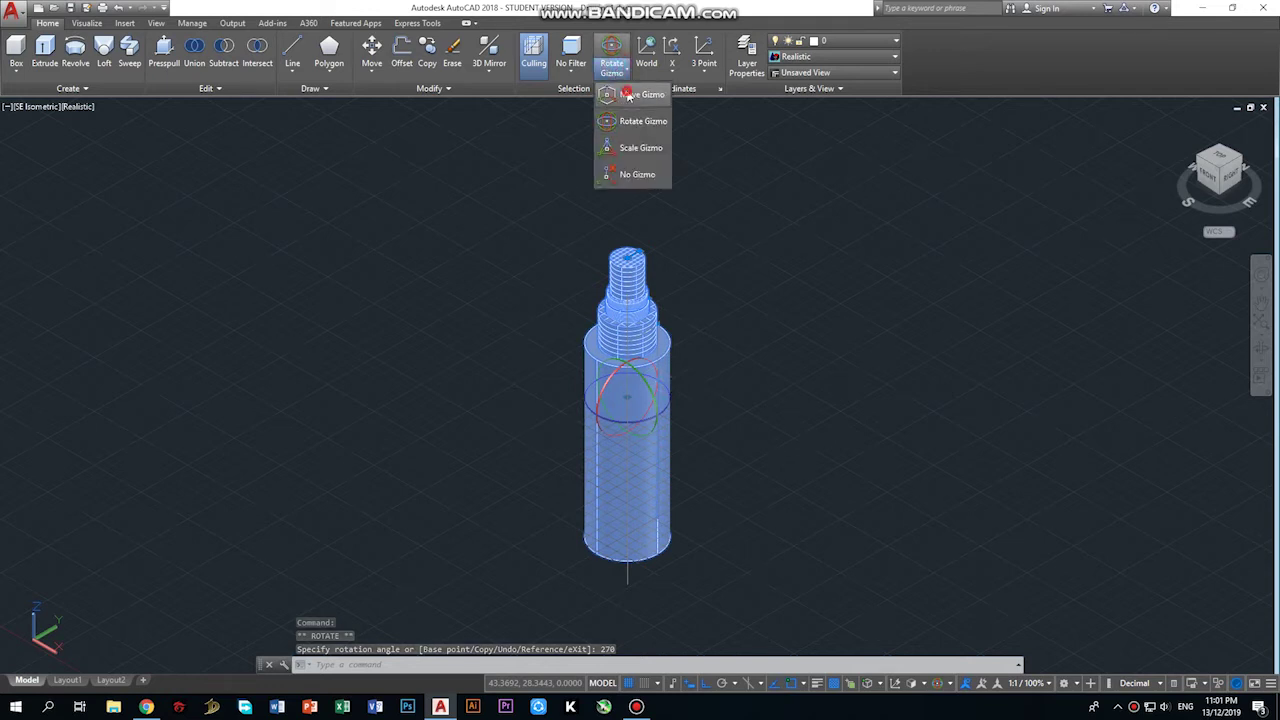
{"action": "left_click", "coordinate": [628, 94]}
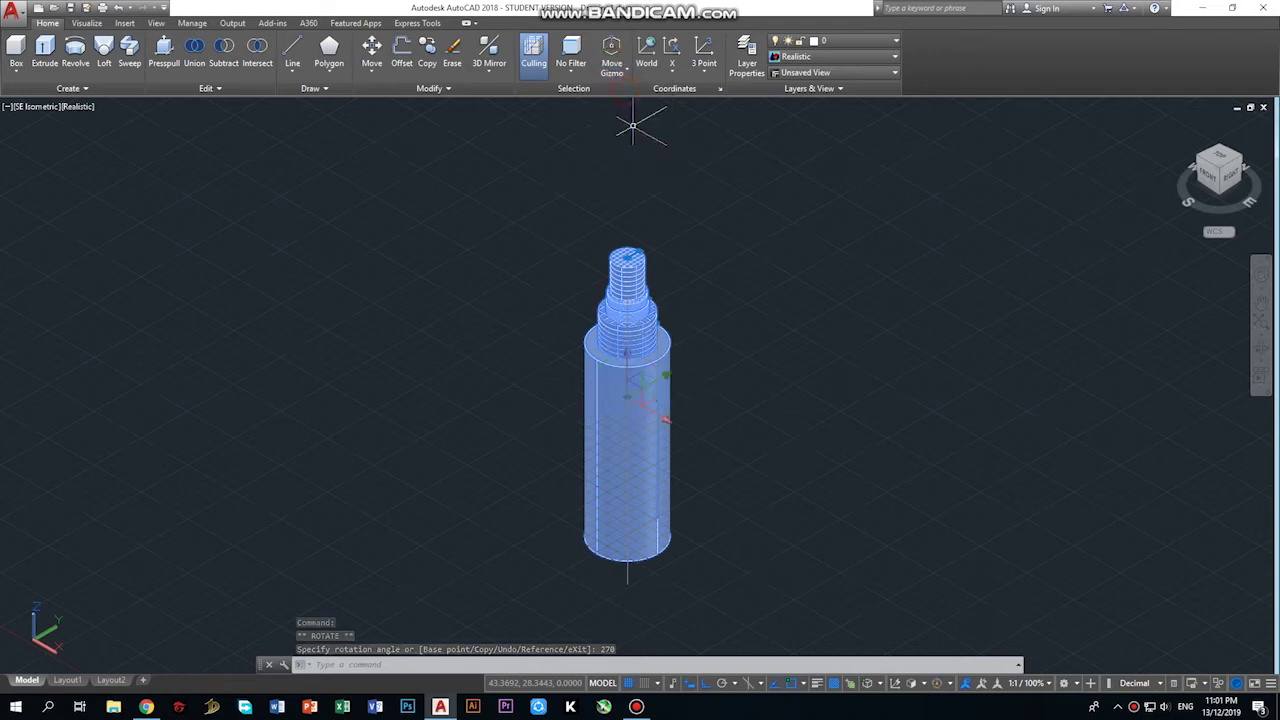
{"action": "left_click", "coordinate": [627, 372]}
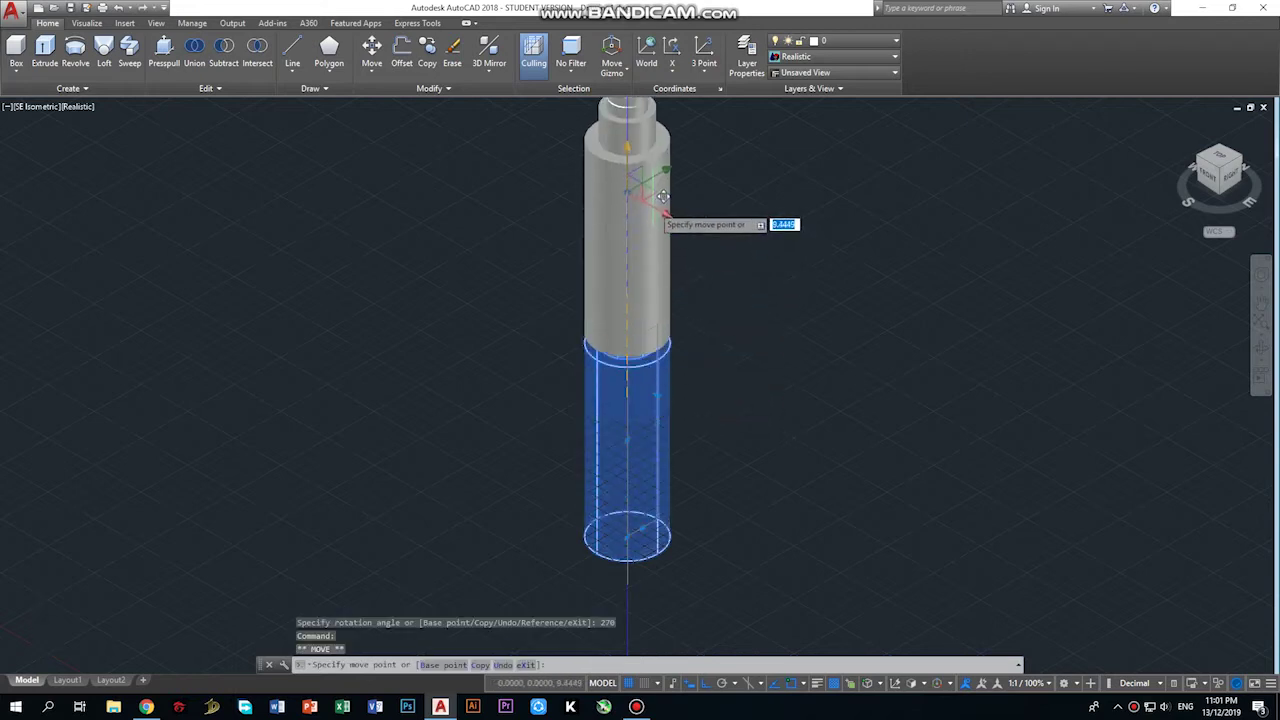
Cancel the pending gizmo move and zoom in on the shaft.
{"action": "left_click", "coordinate": [662, 180]}
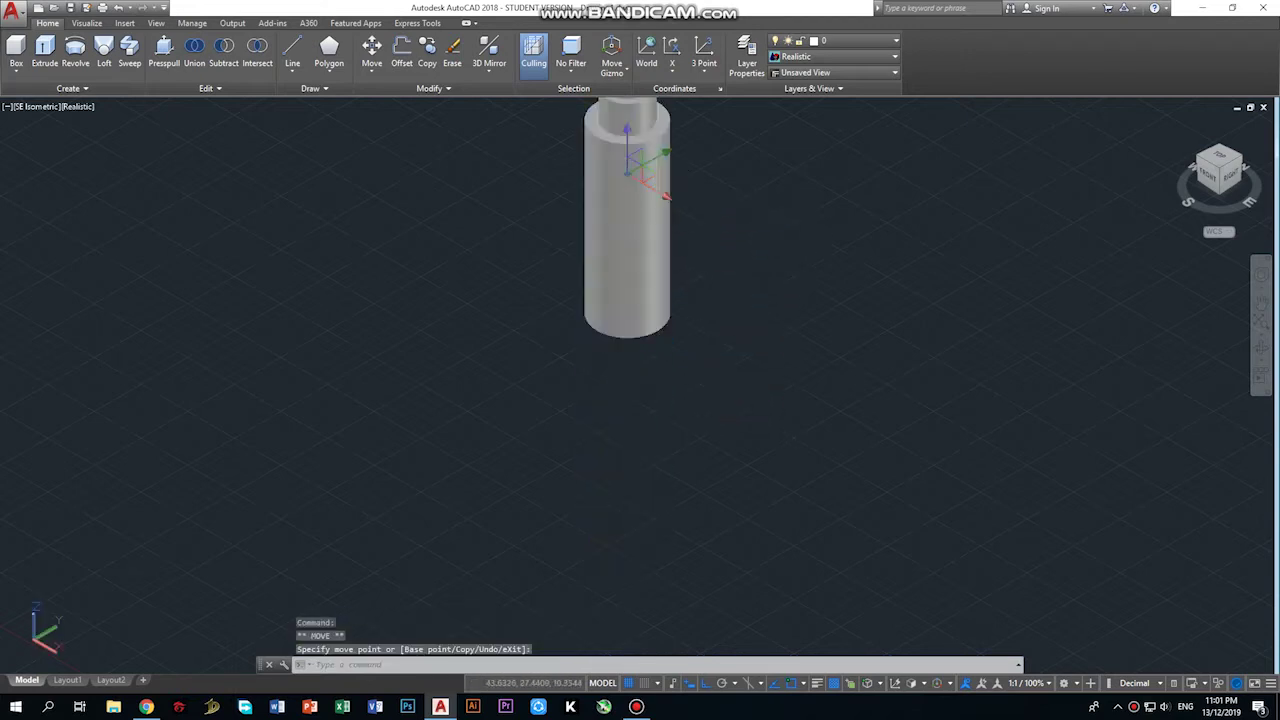
{"action": "key", "text": "Escape"}
{"action": "scroll", "coordinate": [662, 197], "scroll_direction": "down", "scroll_amount": 5}
{"action": "scroll", "coordinate": [663, 150], "scroll_direction": "up", "scroll_amount": 2}
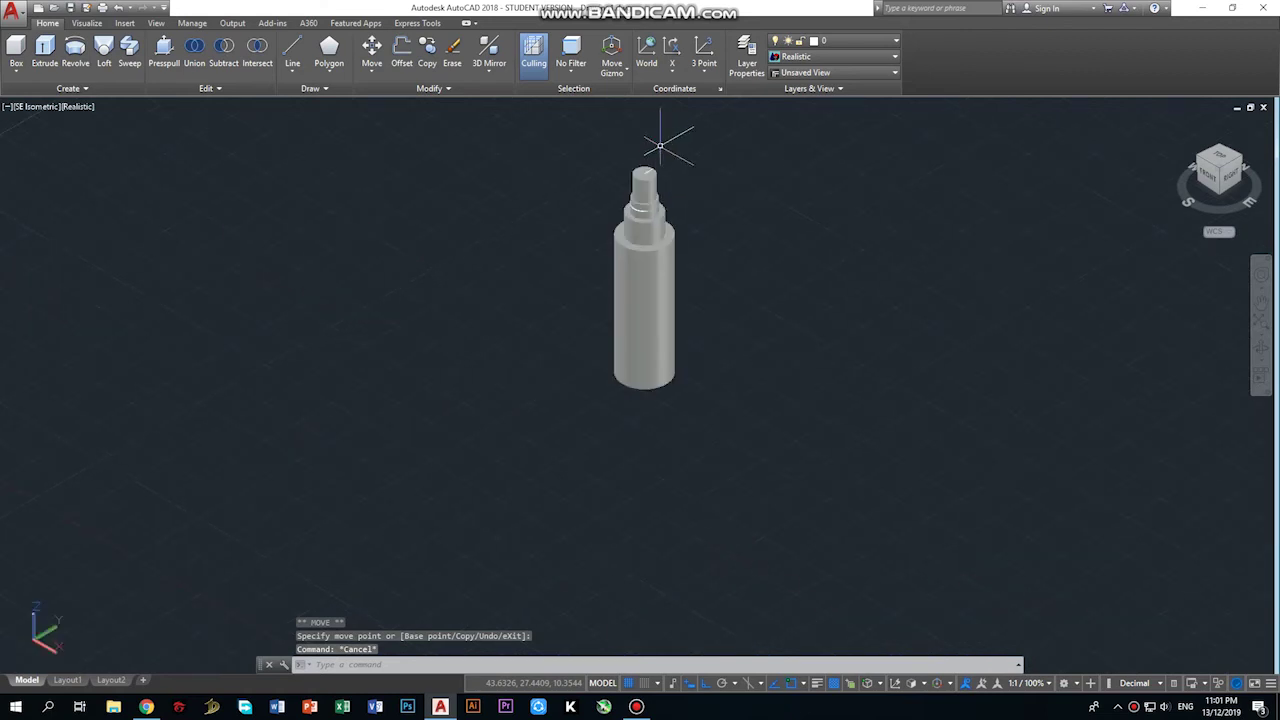
{"action": "scroll", "coordinate": [660, 155], "scroll_direction": "up", "scroll_amount": 2}
{"action": "scroll", "coordinate": [645, 170], "scroll_direction": "up", "scroll_amount": 2}
{"action": "scroll", "coordinate": [625, 185], "scroll_direction": "up", "scroll_amount": 2}
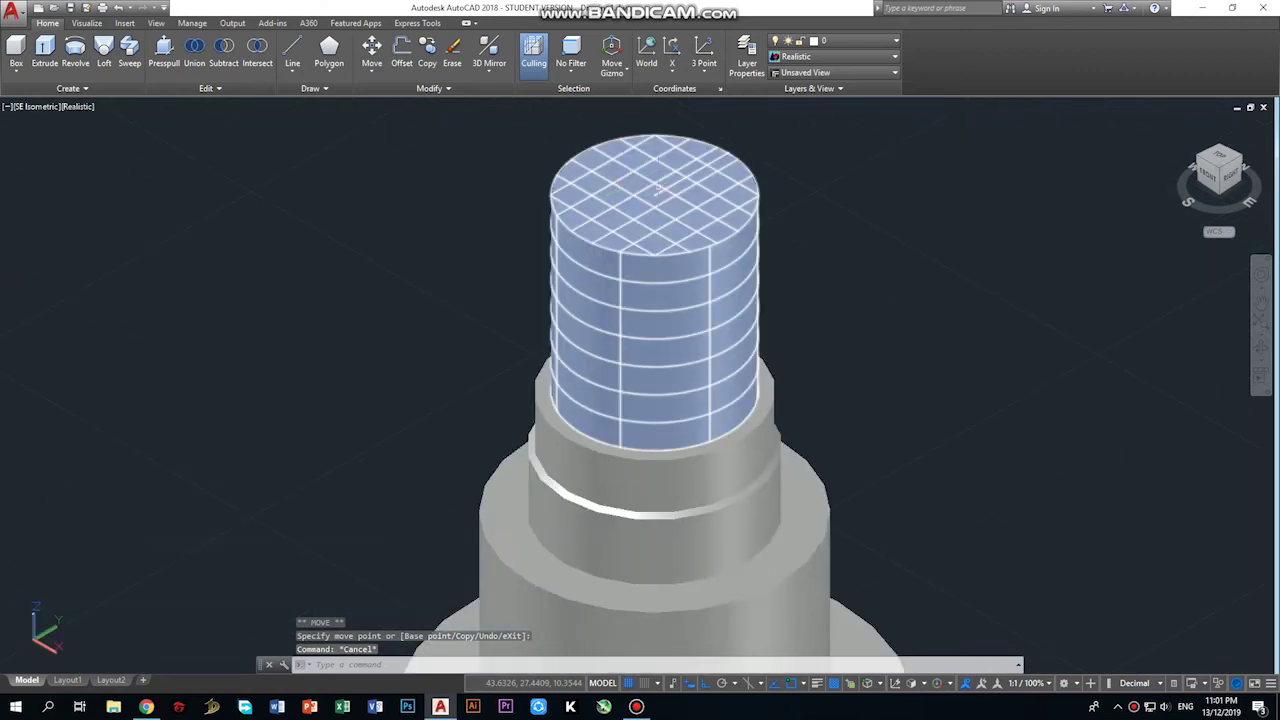
{"action": "scroll", "coordinate": [689, 175], "scroll_direction": "down", "scroll_amount": 3}
{"action": "scroll", "coordinate": [686, 140], "scroll_direction": "up", "scroll_amount": 1}
{"action": "scroll", "coordinate": [694, 162], "scroll_direction": "up", "scroll_amount": 2}
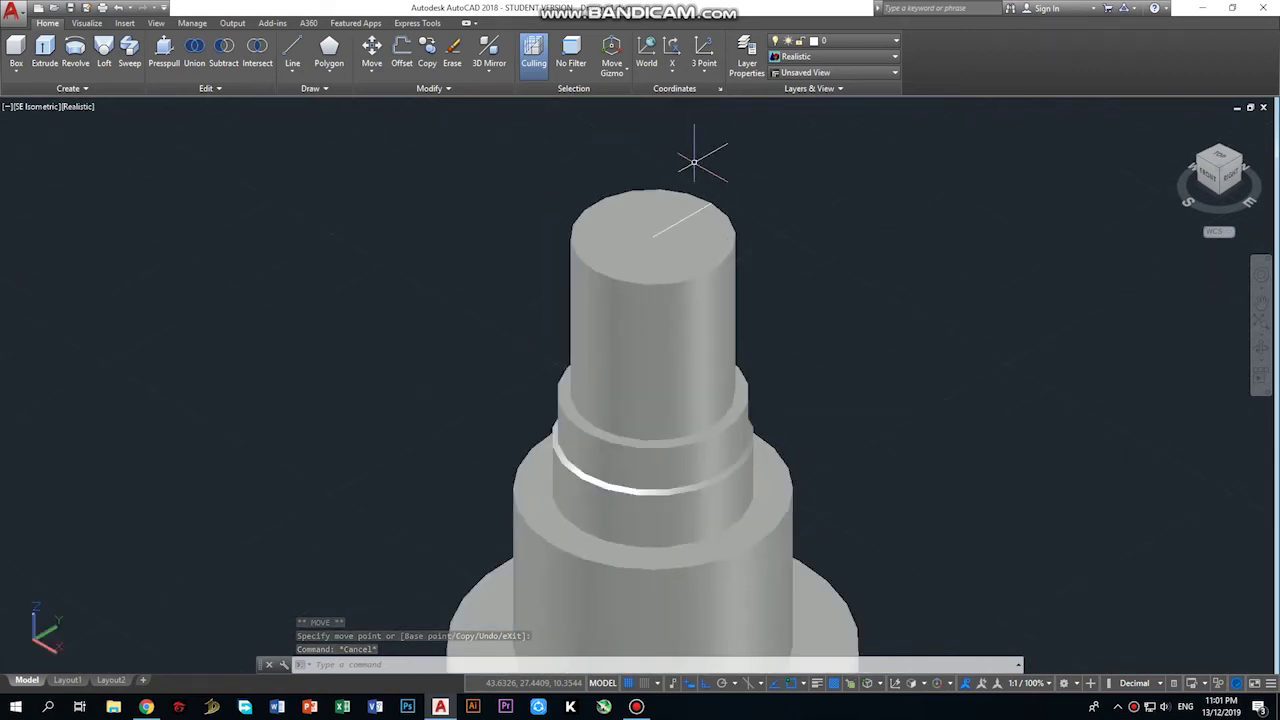
{"action": "mouse_move", "coordinate": [1245, 172]}
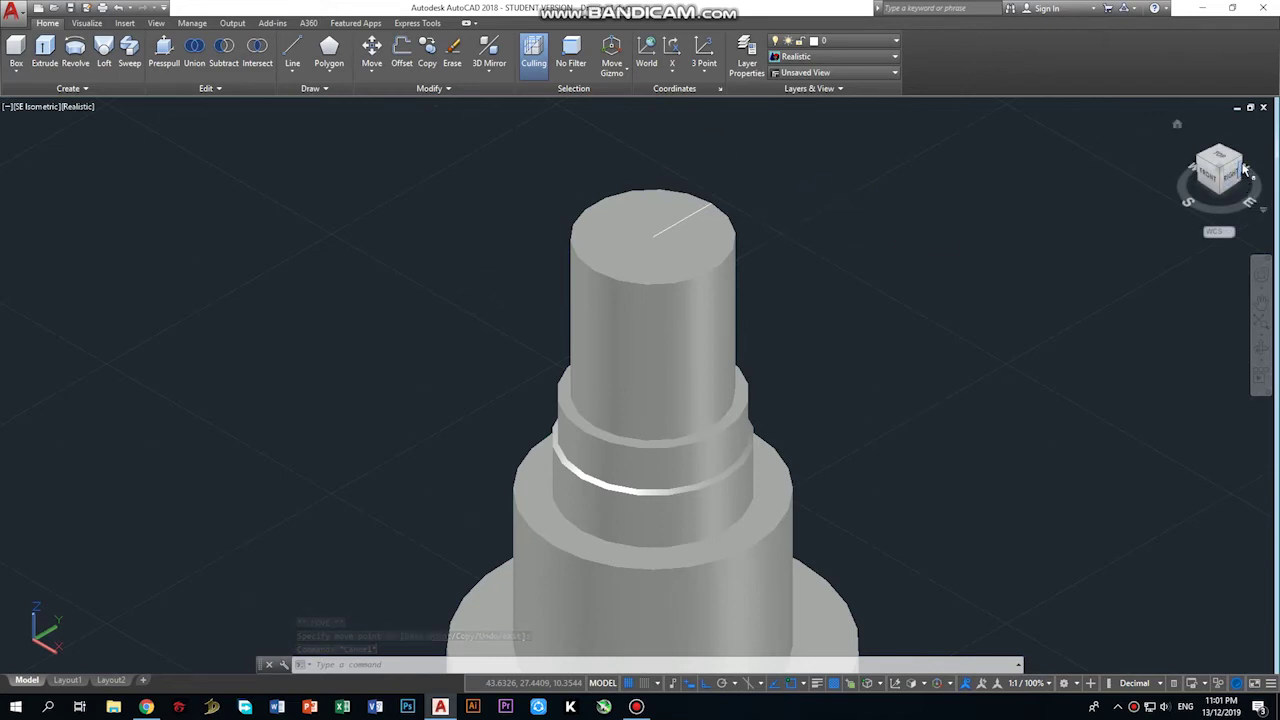
Turn the view to SW Isometric with the narrow top end filling the screen.
{"action": "left_click", "coordinate": [1240, 157]}
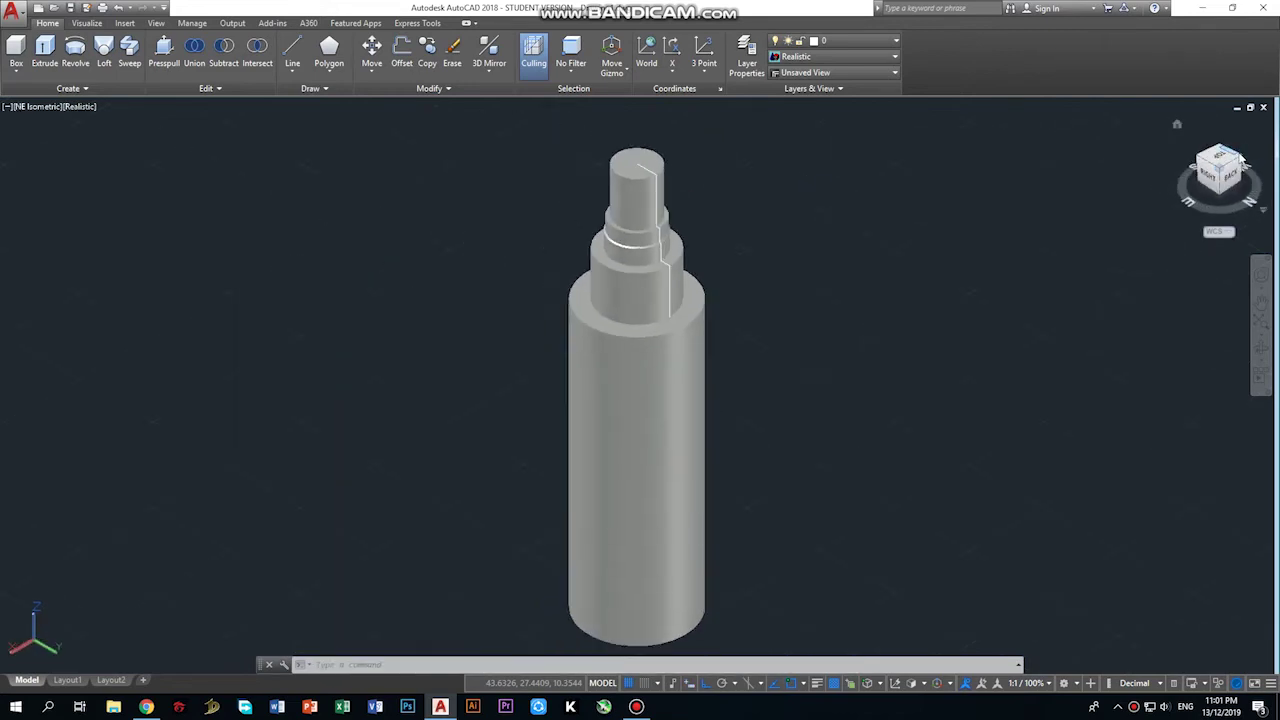
{"action": "left_click", "coordinate": [1240, 157]}
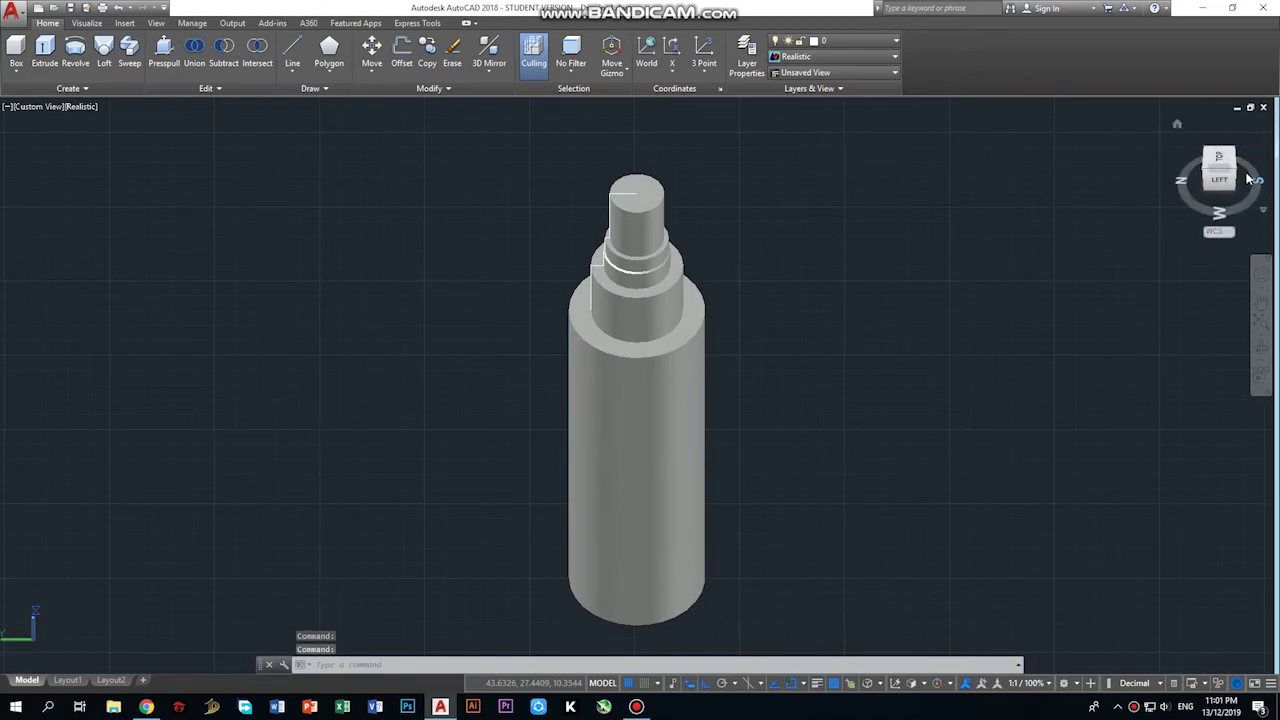
{"action": "left_click", "coordinate": [1242, 172]}
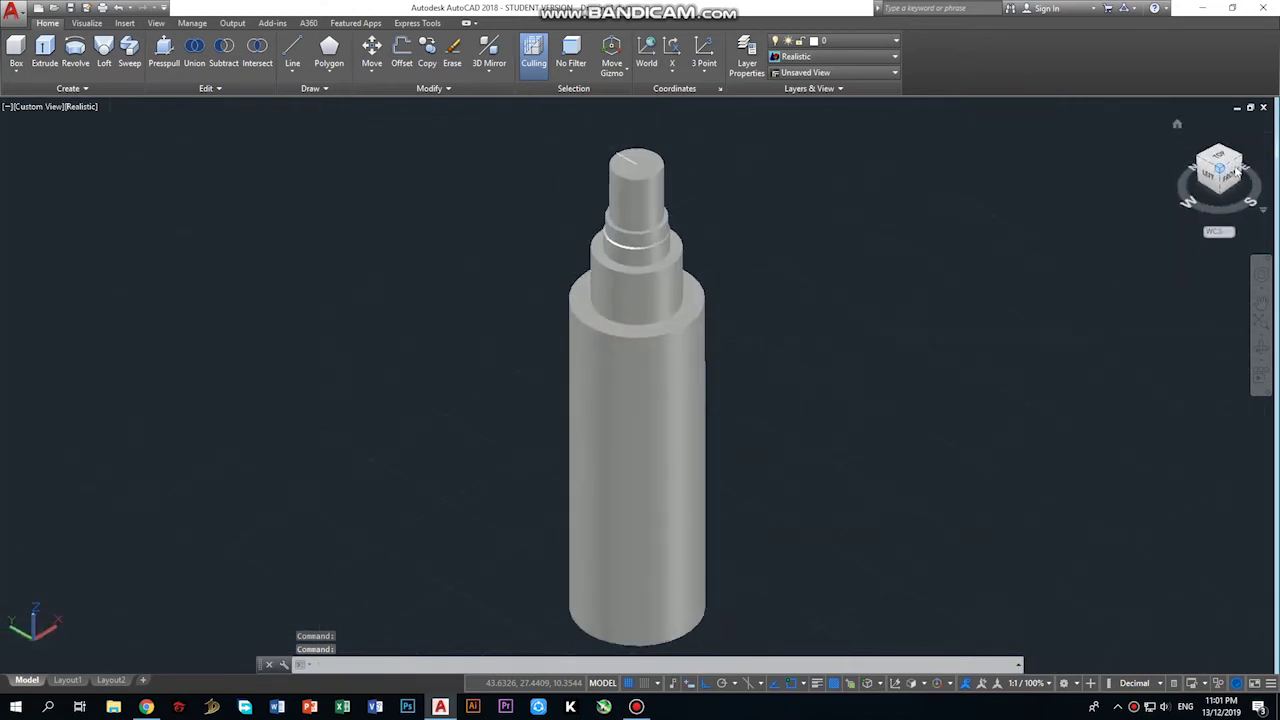
{"action": "scroll", "coordinate": [700, 195], "scroll_direction": "up", "scroll_amount": 1}
{"action": "scroll", "coordinate": [677, 127], "scroll_direction": "up", "scroll_amount": 3}
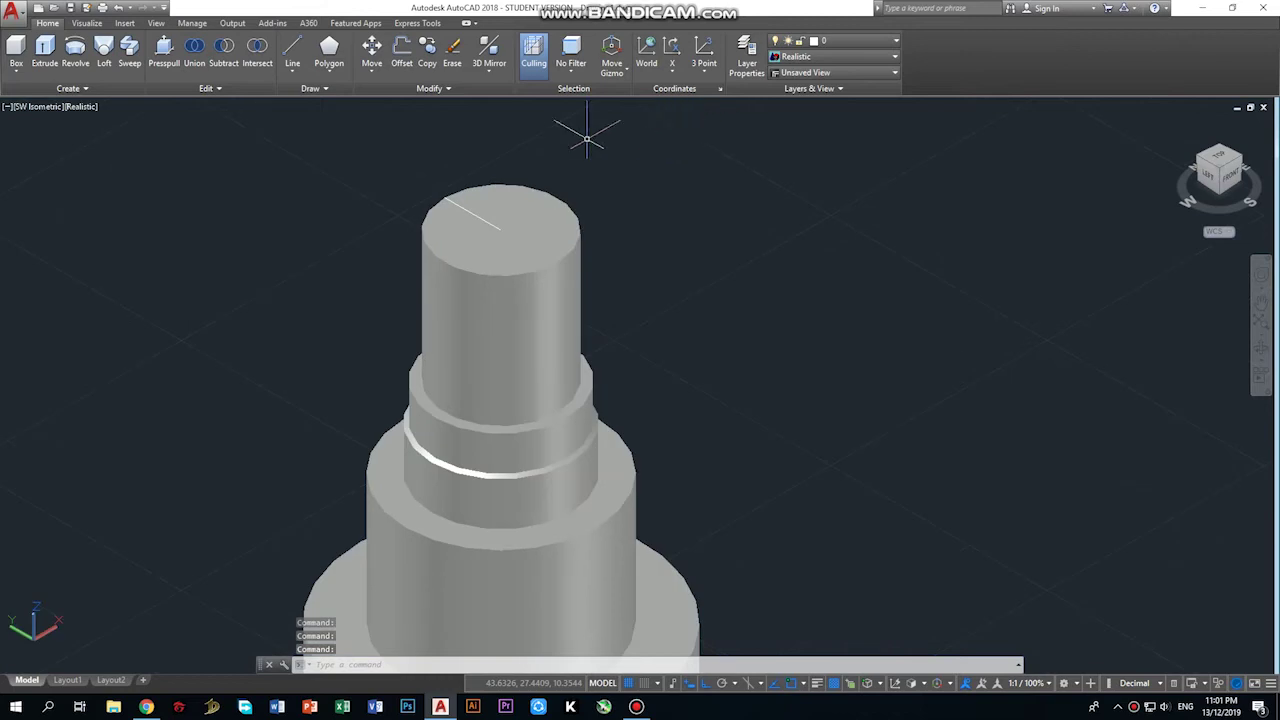
Draw a 0.7-radius sphere centred on the shaft's top face, replacing an oversized 7-radius one.
{"action": "left_click", "coordinate": [25, 74]}
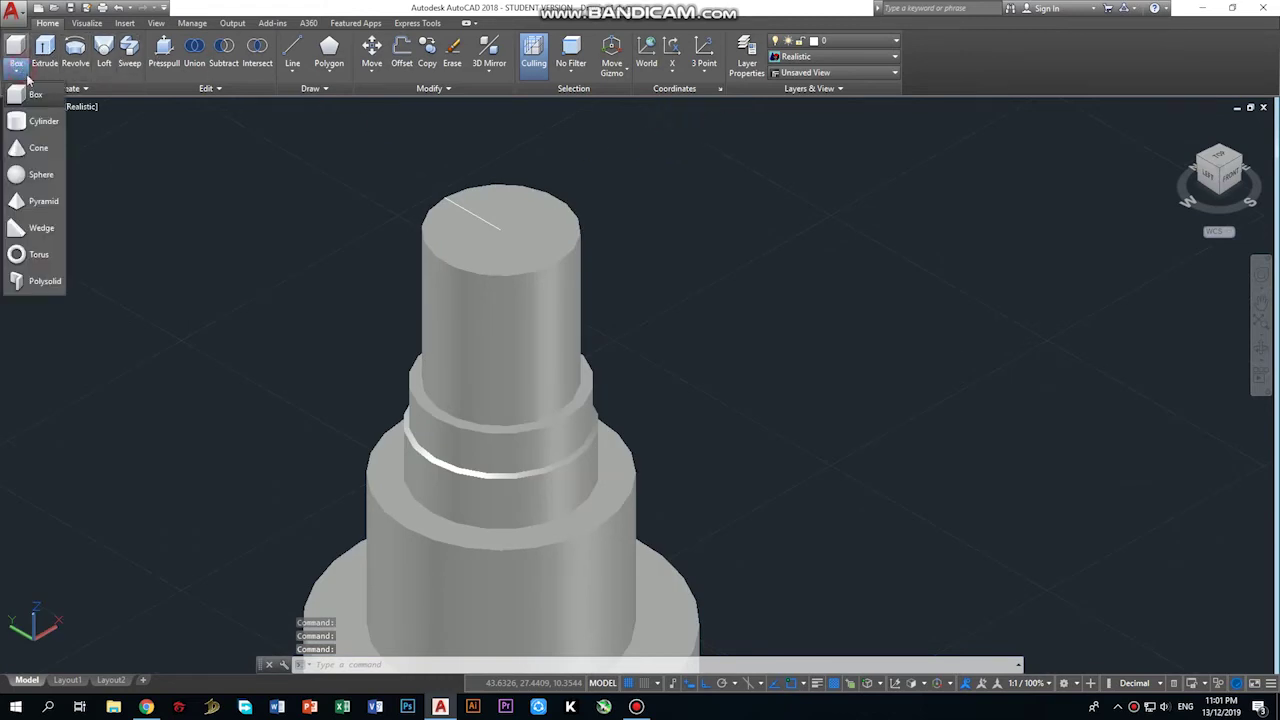
{"action": "left_click", "coordinate": [40, 175]}
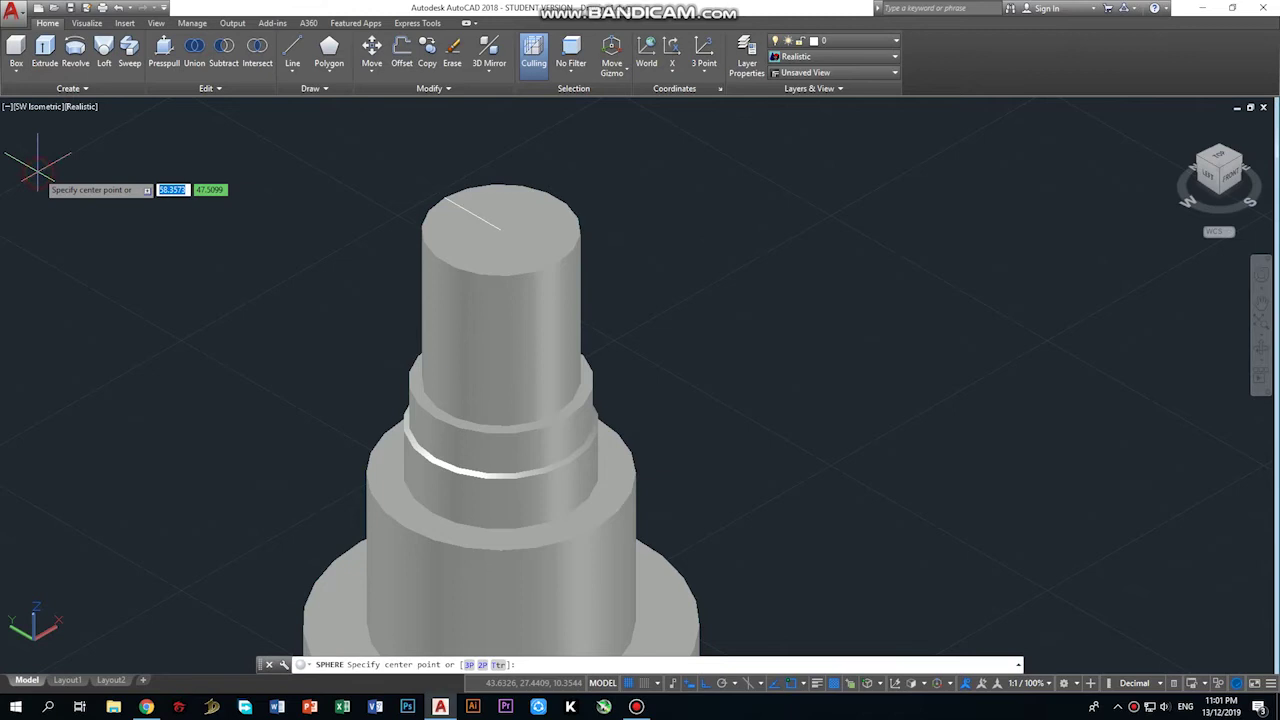
{"action": "left_click", "coordinate": [500, 230]}
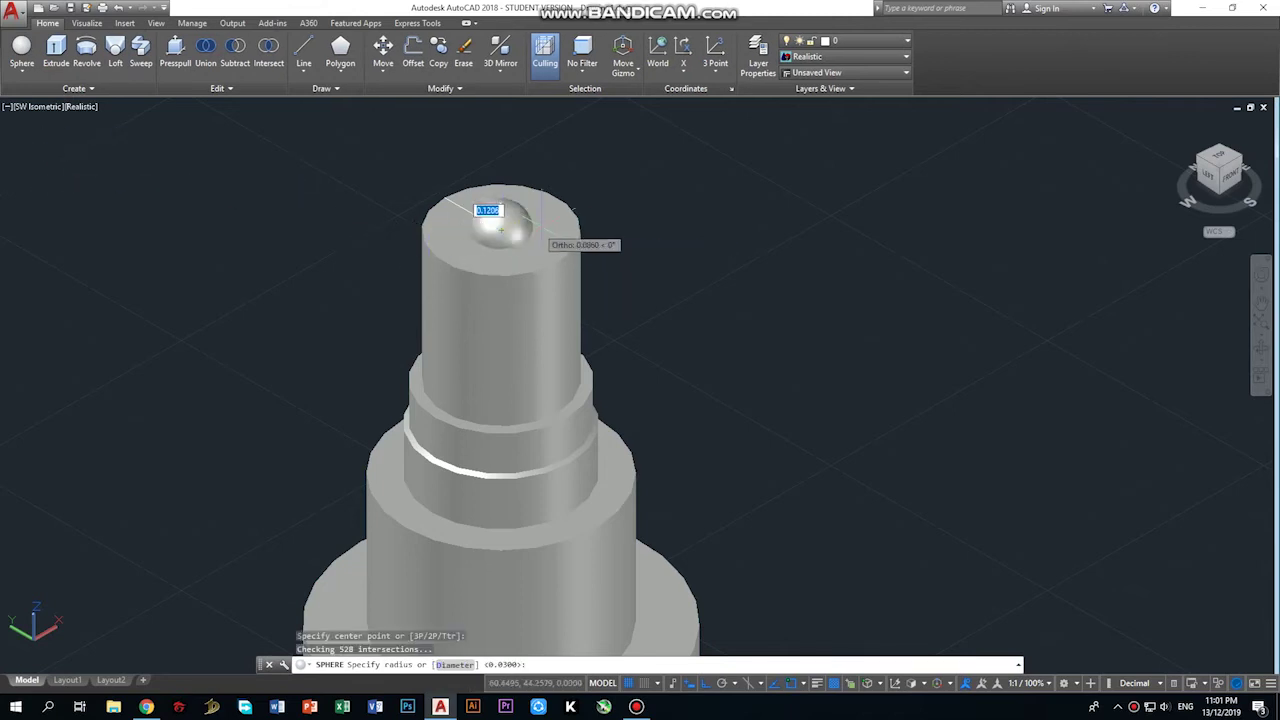
{"action": "type", "text": "7"}
{"action": "key", "text": "Return"}
{"action": "key", "text": "ctrl+z"}
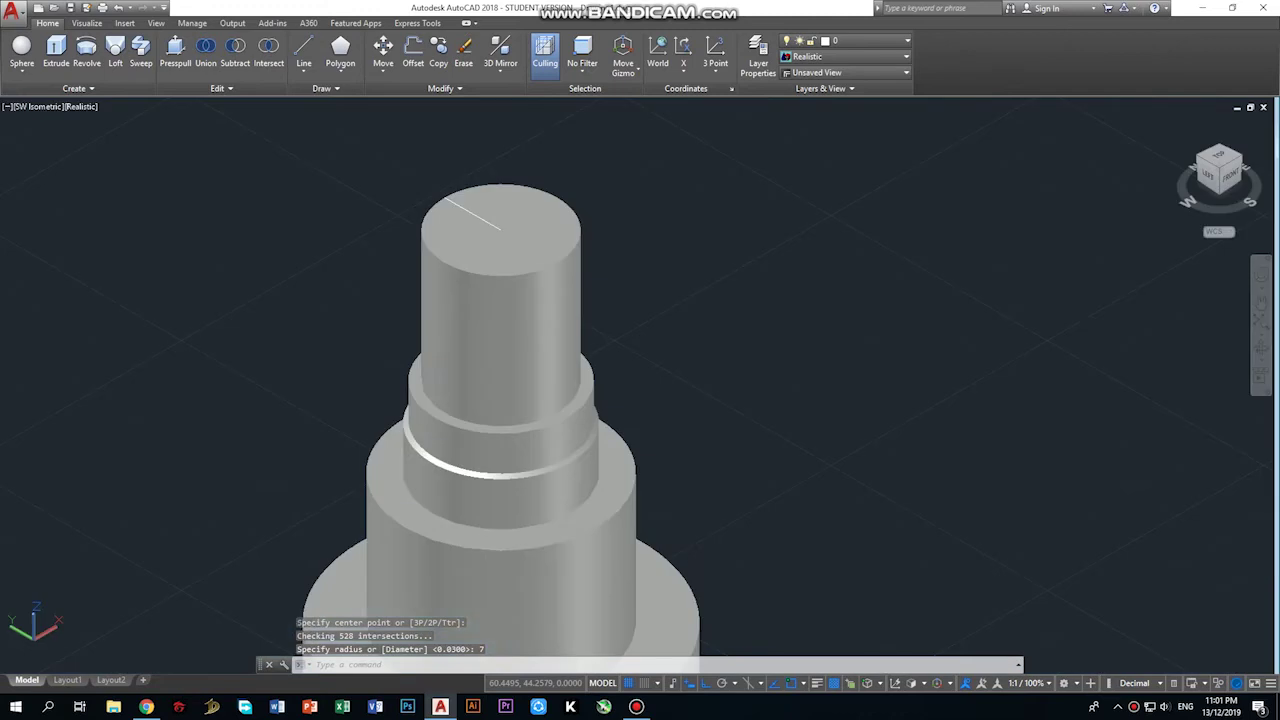
{"action": "left_click", "coordinate": [21, 62]}
{"action": "left_click", "coordinate": [30, 189]}
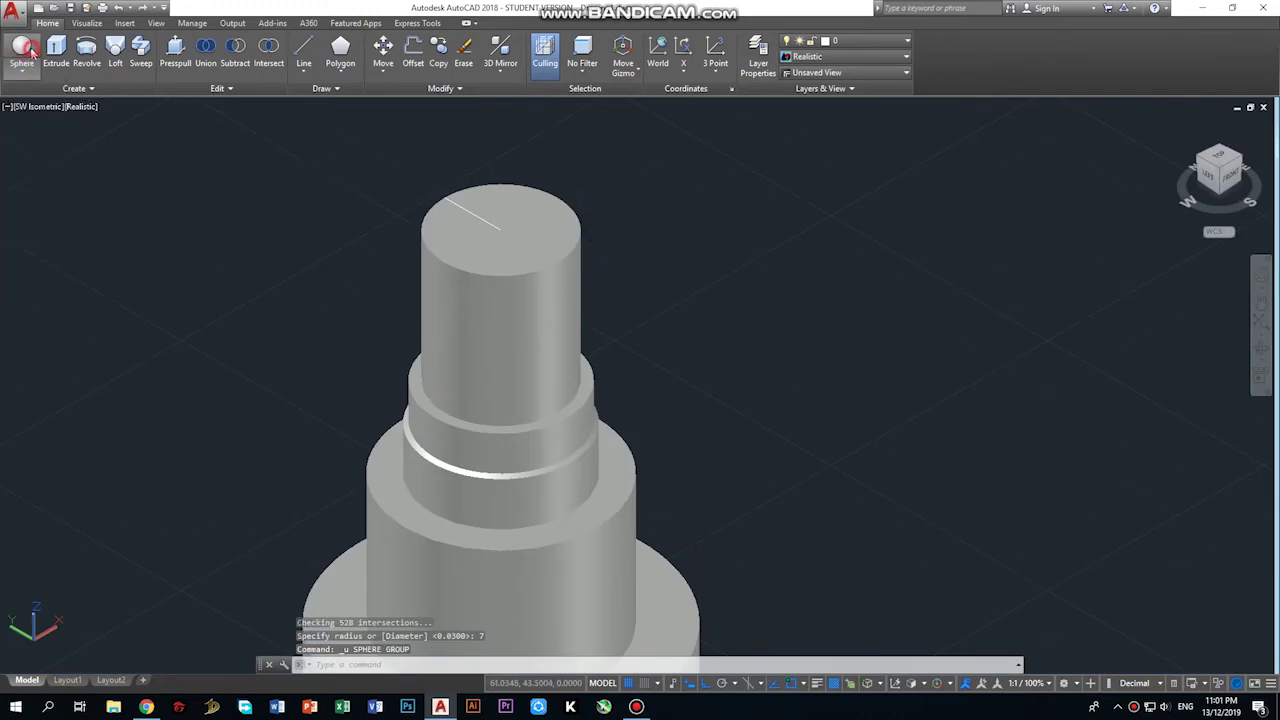
{"action": "left_click", "coordinate": [500, 228]}
{"action": "type", "text": ".7"}
{"action": "key", "text": "Return"}
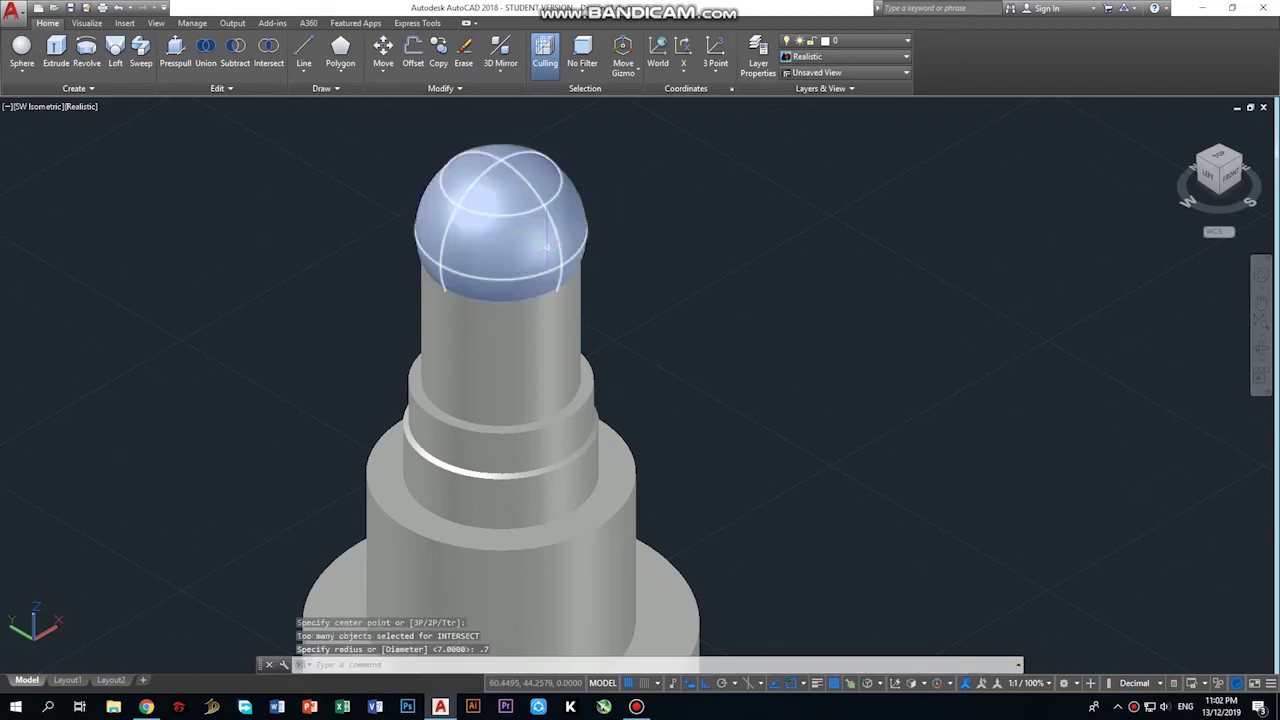
Trial-move the sphere to the top-face centre and 0.2 sideways, then undo those moves.
{"action": "left_click", "coordinate": [525, 233]}
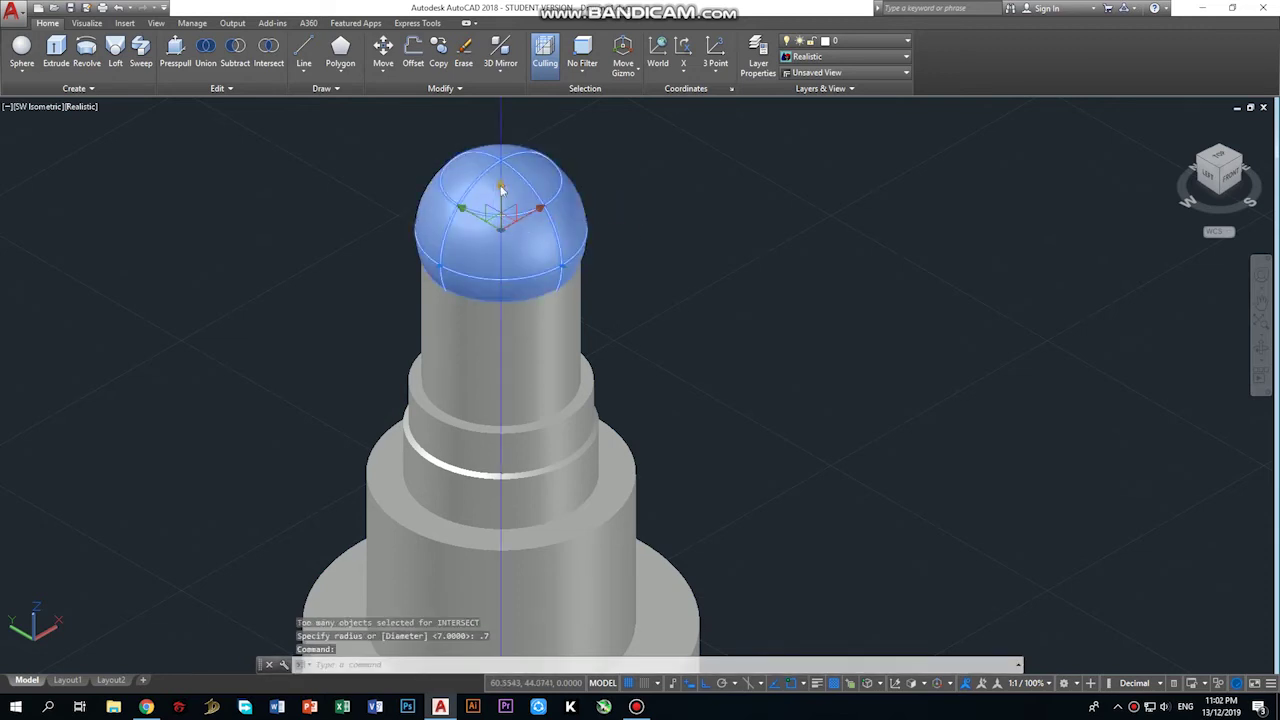
{"action": "left_click", "coordinate": [501, 188]}
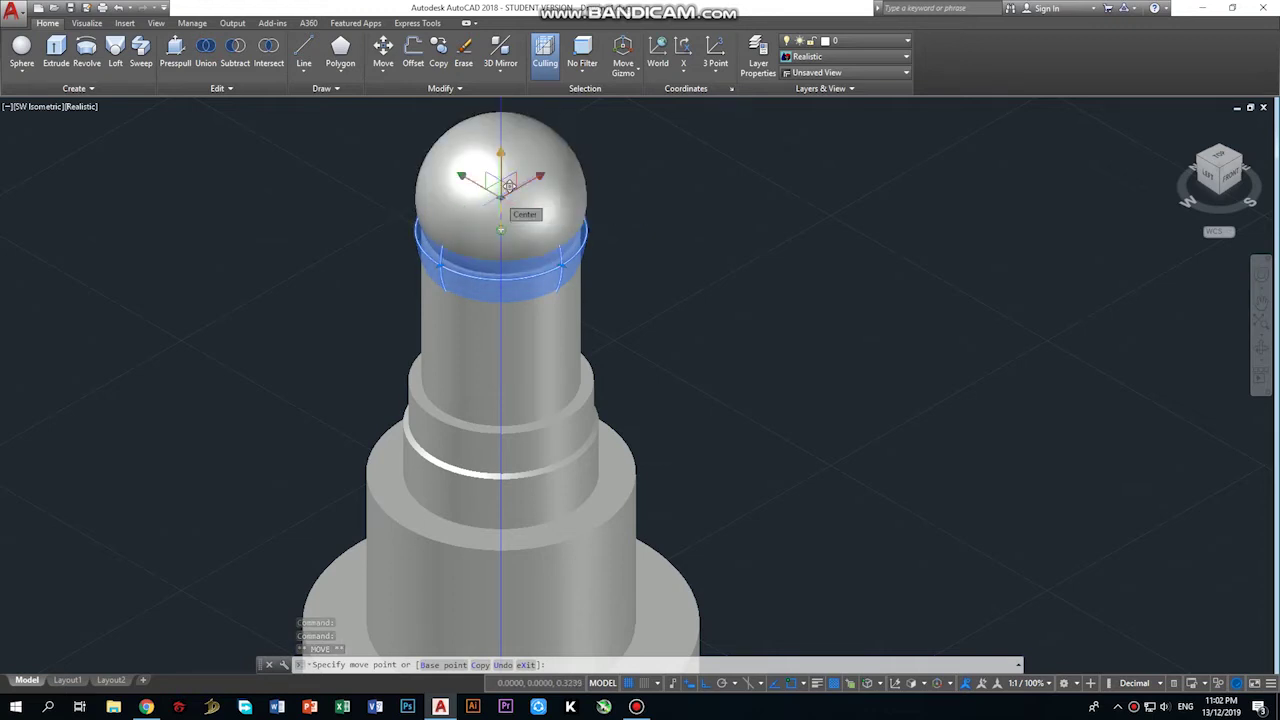
{"action": "left_click", "coordinate": [509, 186]}
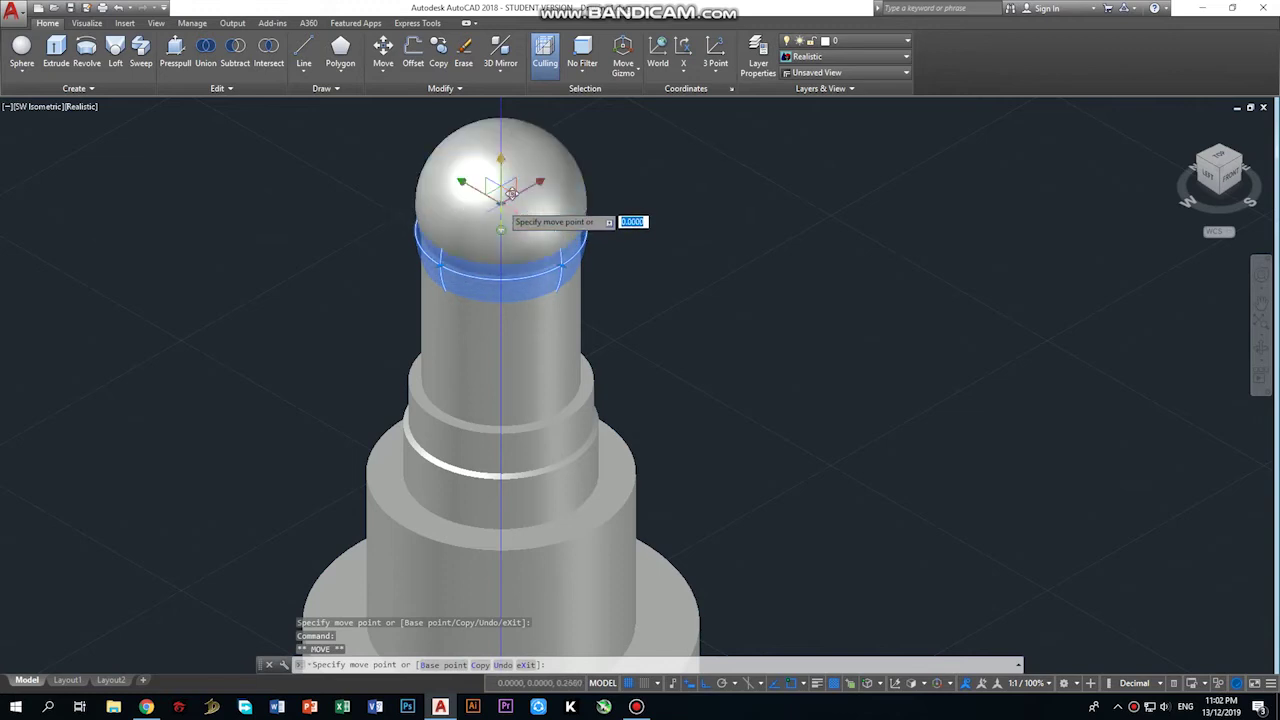
{"action": "key", "text": "Return"}
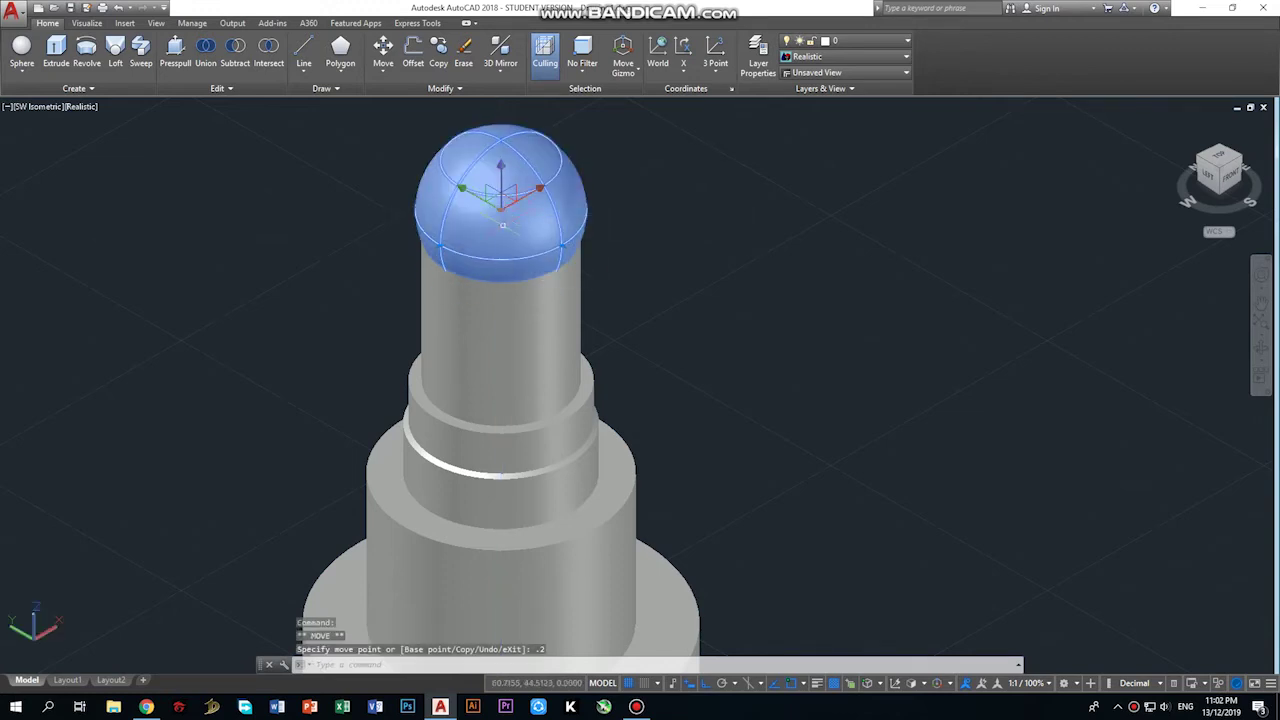
{"action": "left_click", "coordinate": [470, 191]}
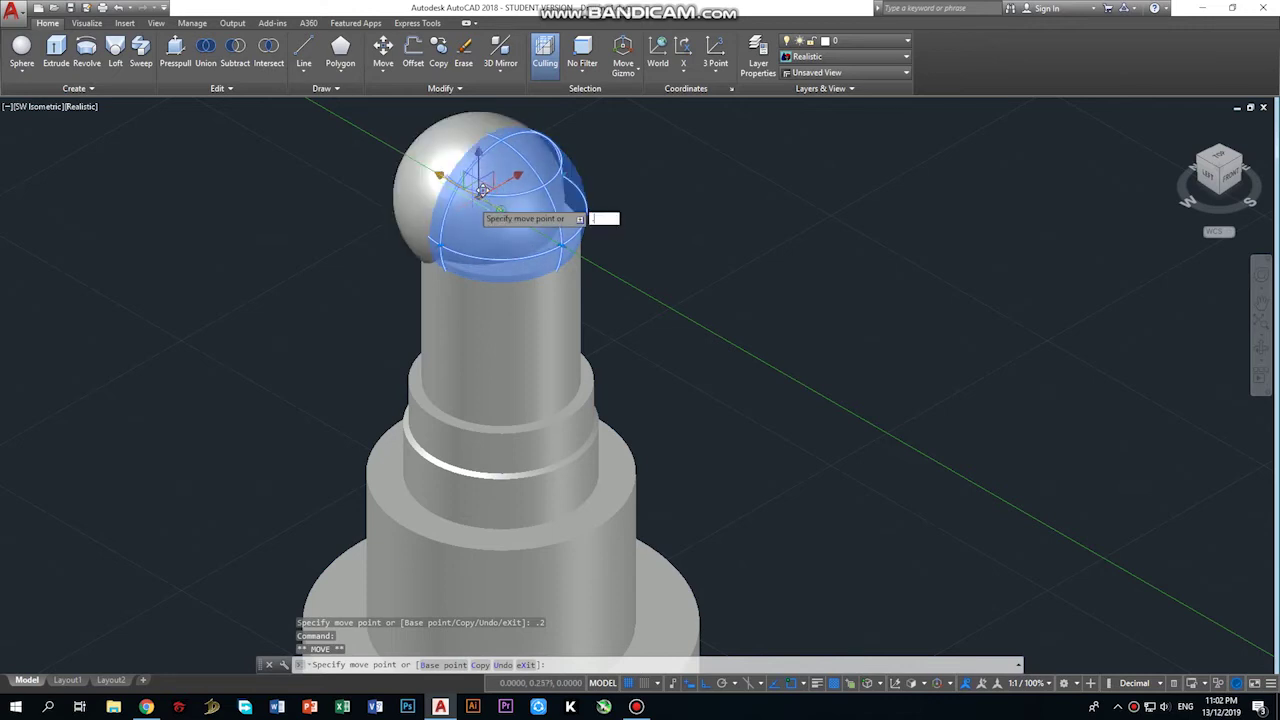
{"action": "type", "text": ".2"}
{"action": "key", "text": "Return"}
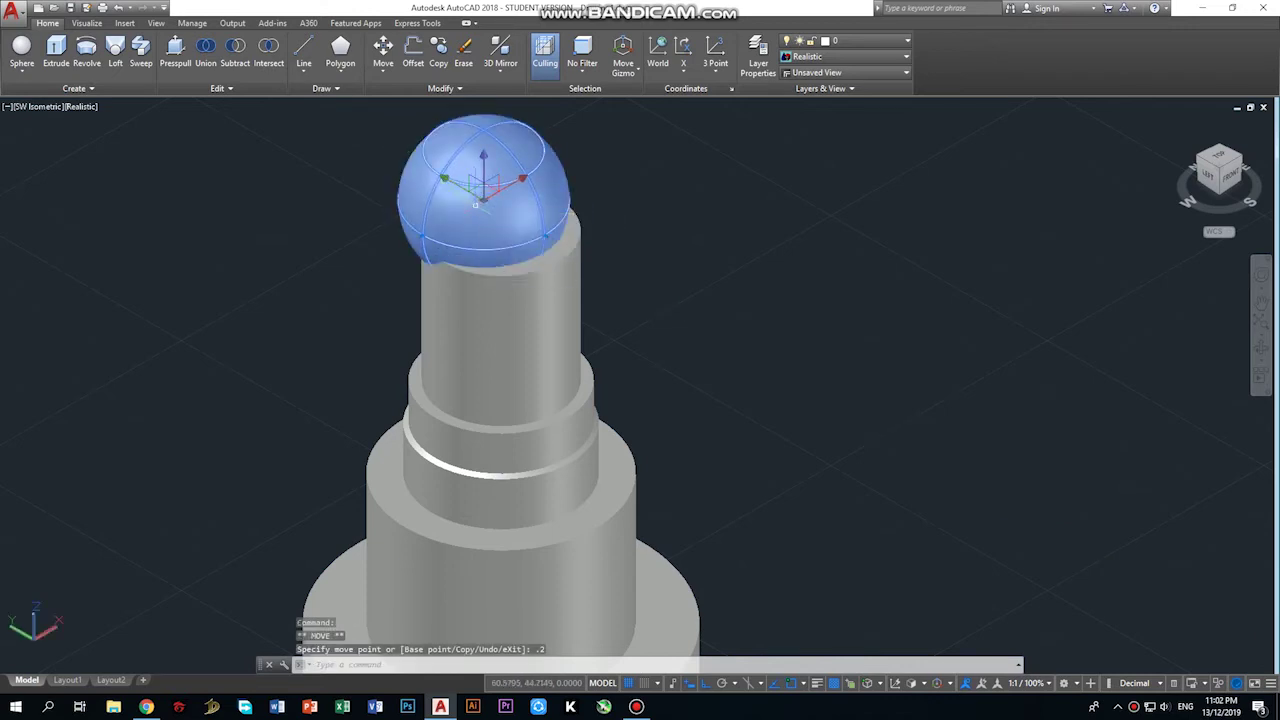
{"action": "key", "text": "ctrl+z"}
{"action": "left_click", "coordinate": [510, 212]}
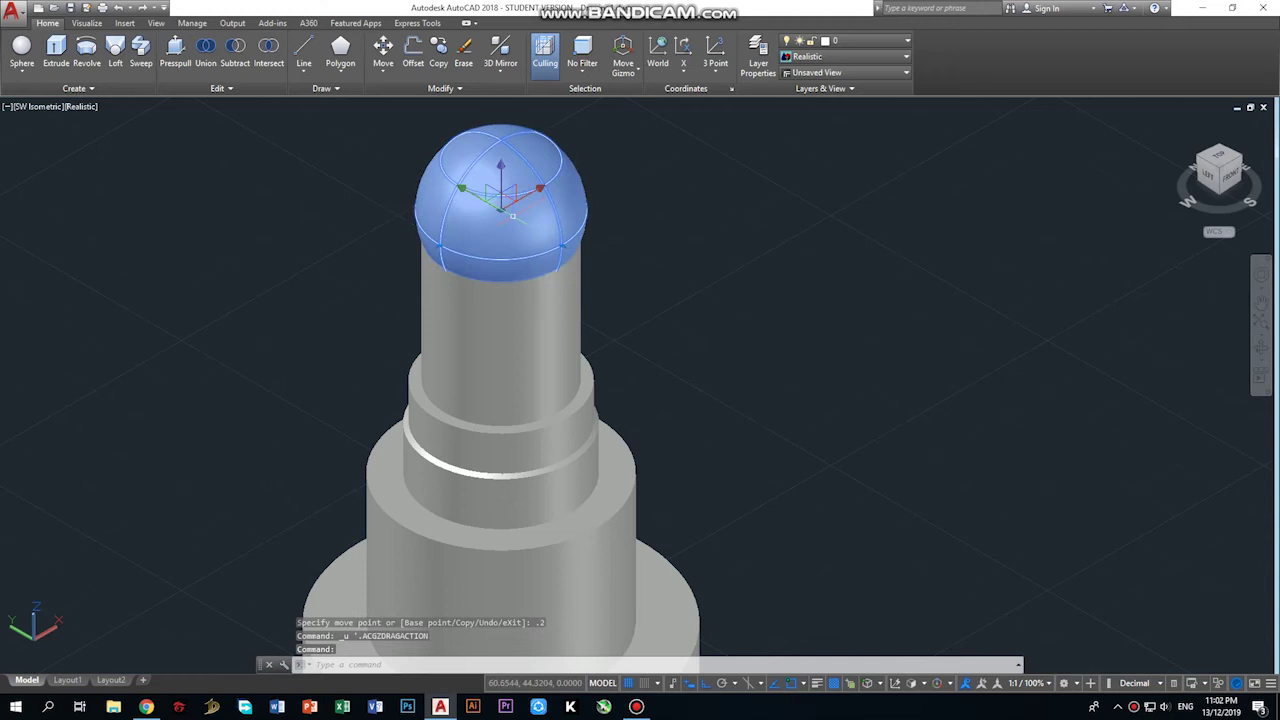
Shift the sphere 0.1 along one axis and lift it 0.1 onto the post top.
{"action": "left_click", "coordinate": [510, 198]}
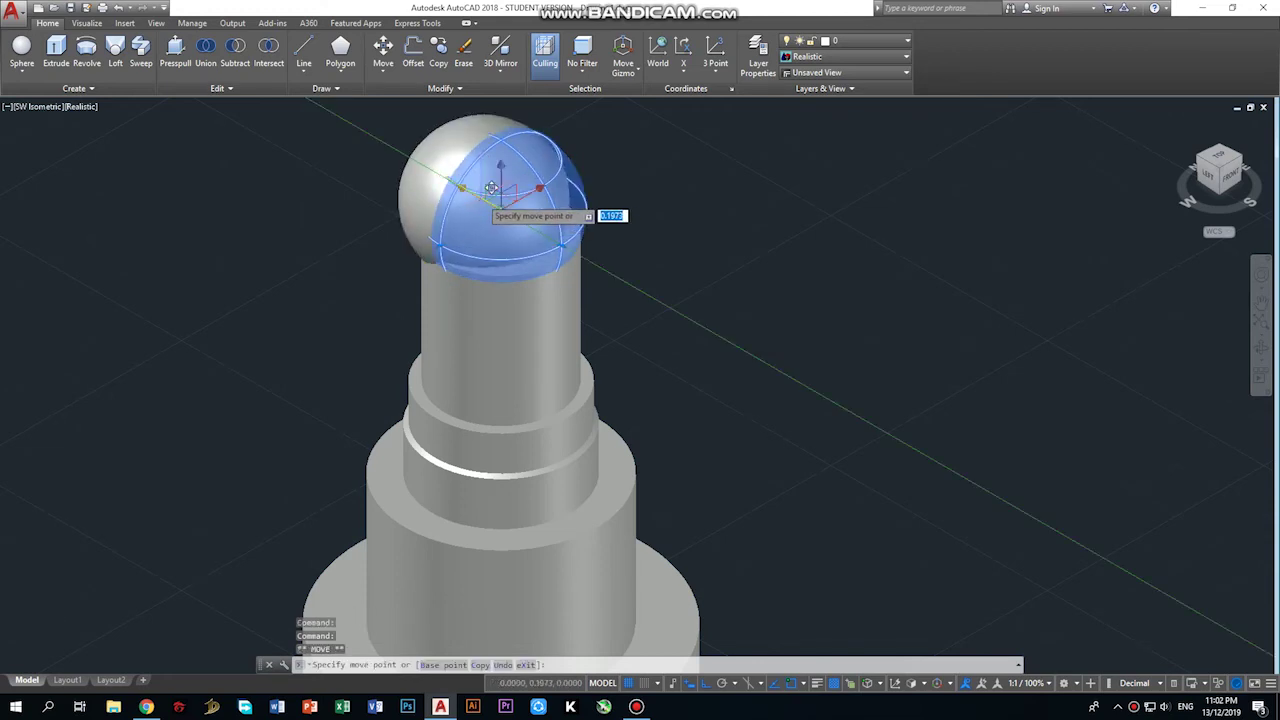
{"action": "type", "text": ".1"}
{"action": "key", "text": "Return"}
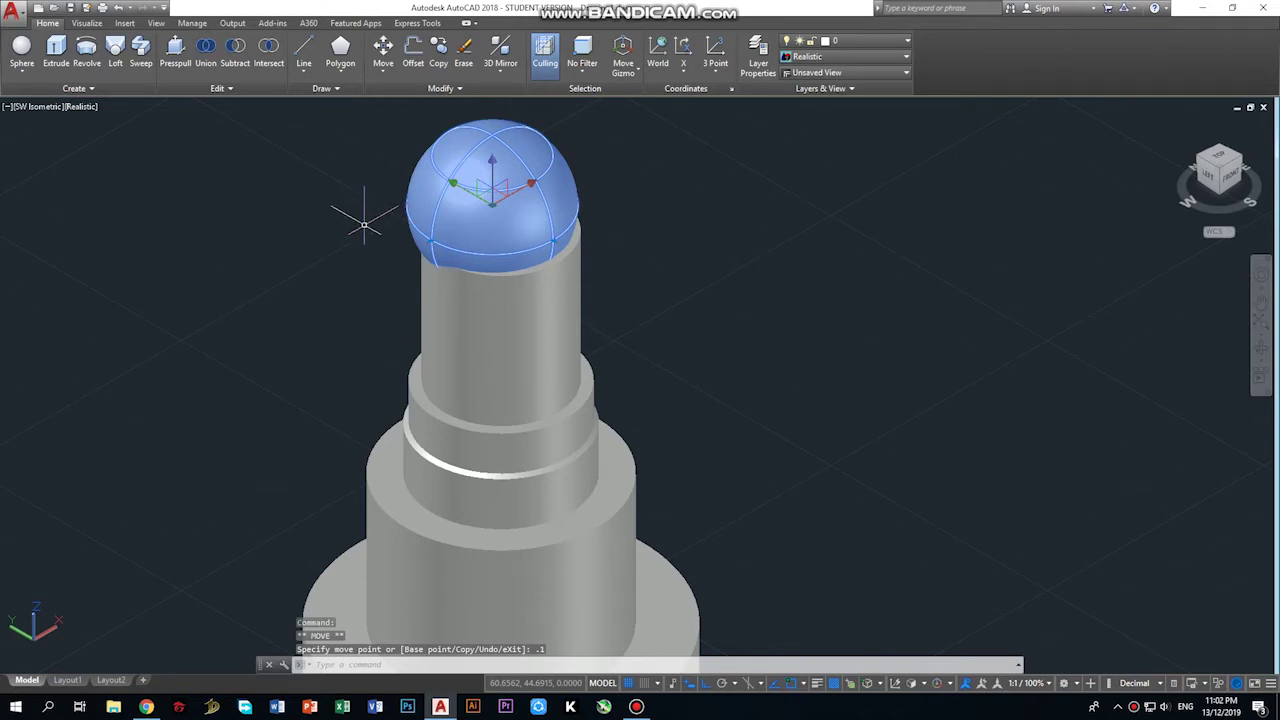
{"action": "left_click", "coordinate": [494, 158]}
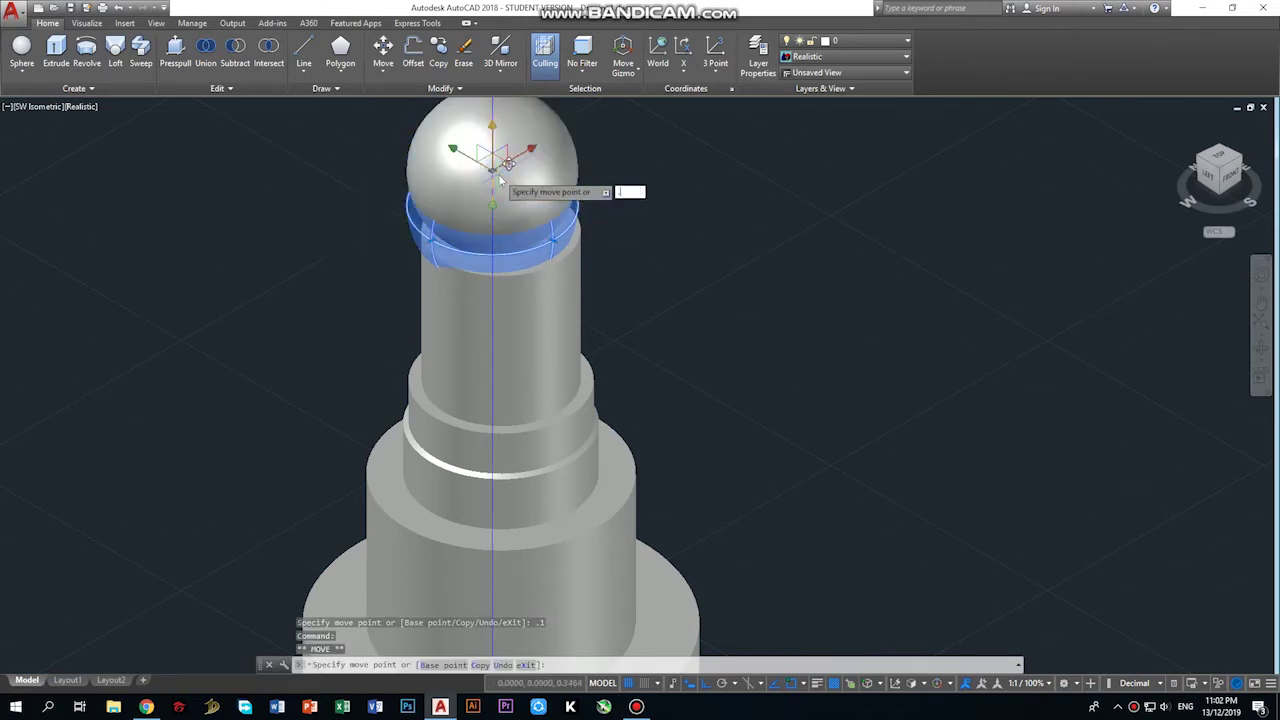
{"action": "type", "text": ".1"}
{"action": "key", "text": "Return"}
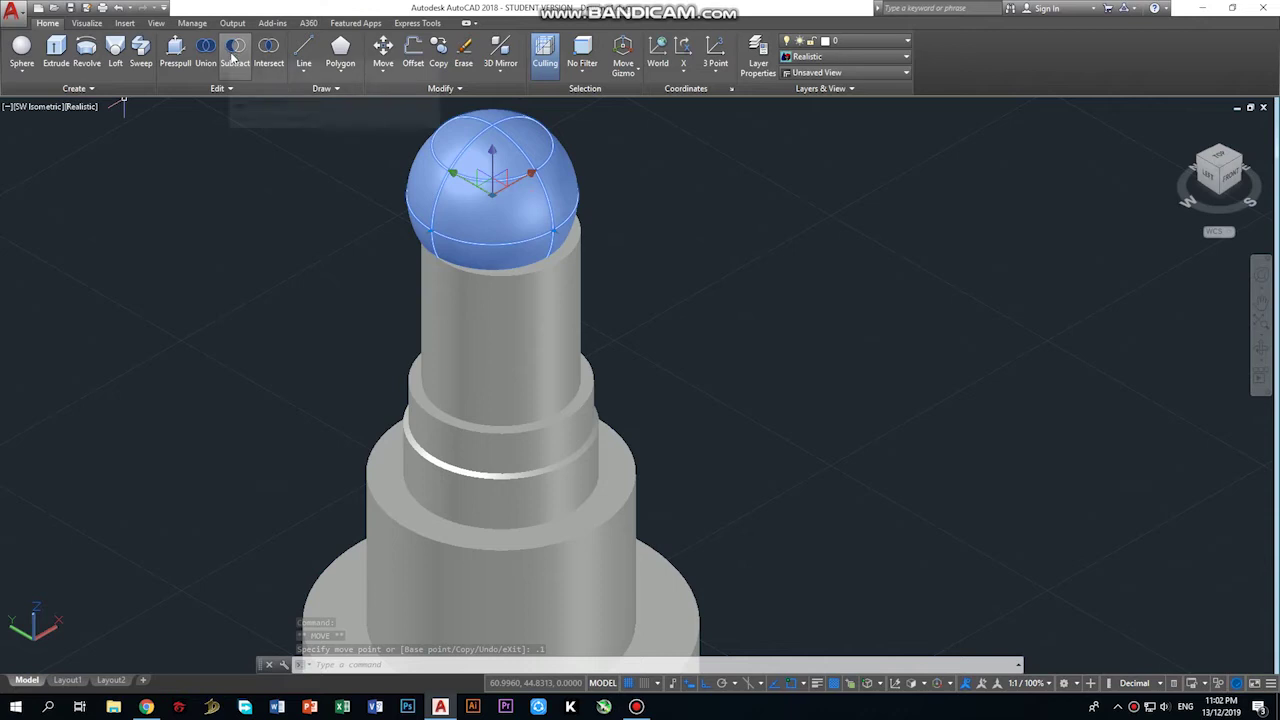
{"action": "left_click", "coordinate": [26, 72]}
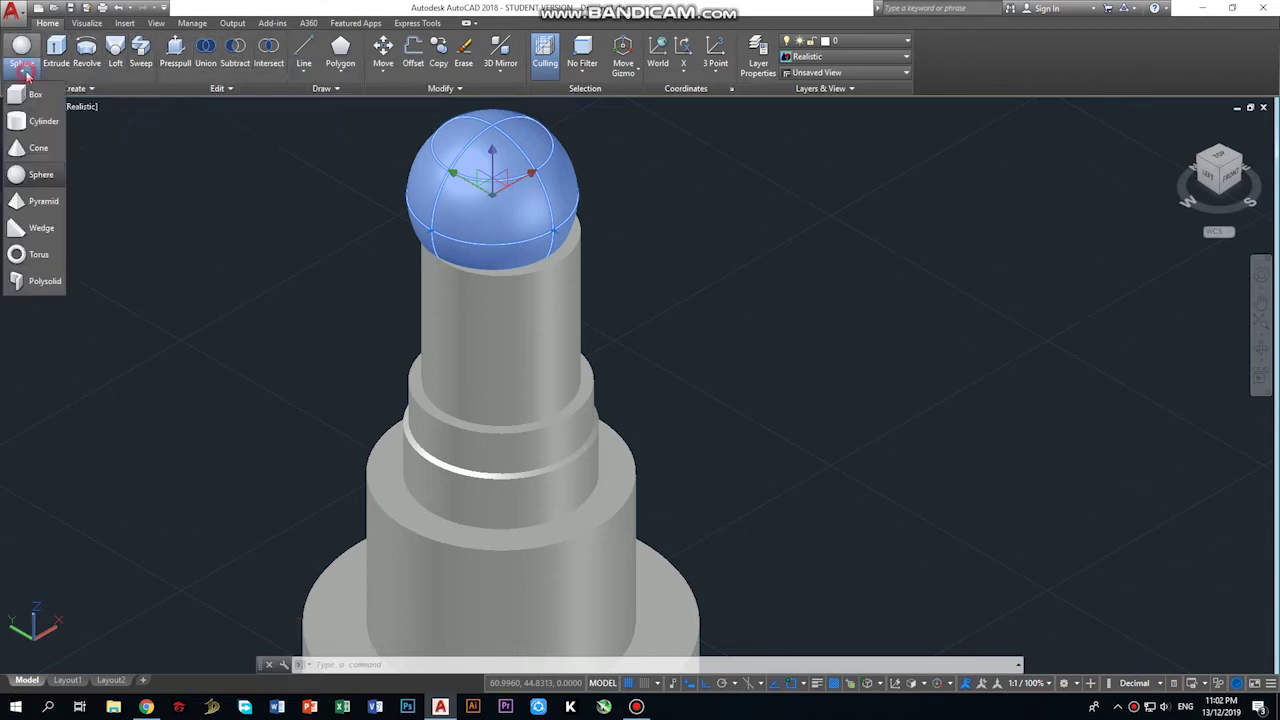
Draw a cylinder over the upper post, from its base centre up to the sphere.
{"action": "left_click", "coordinate": [42, 121]}
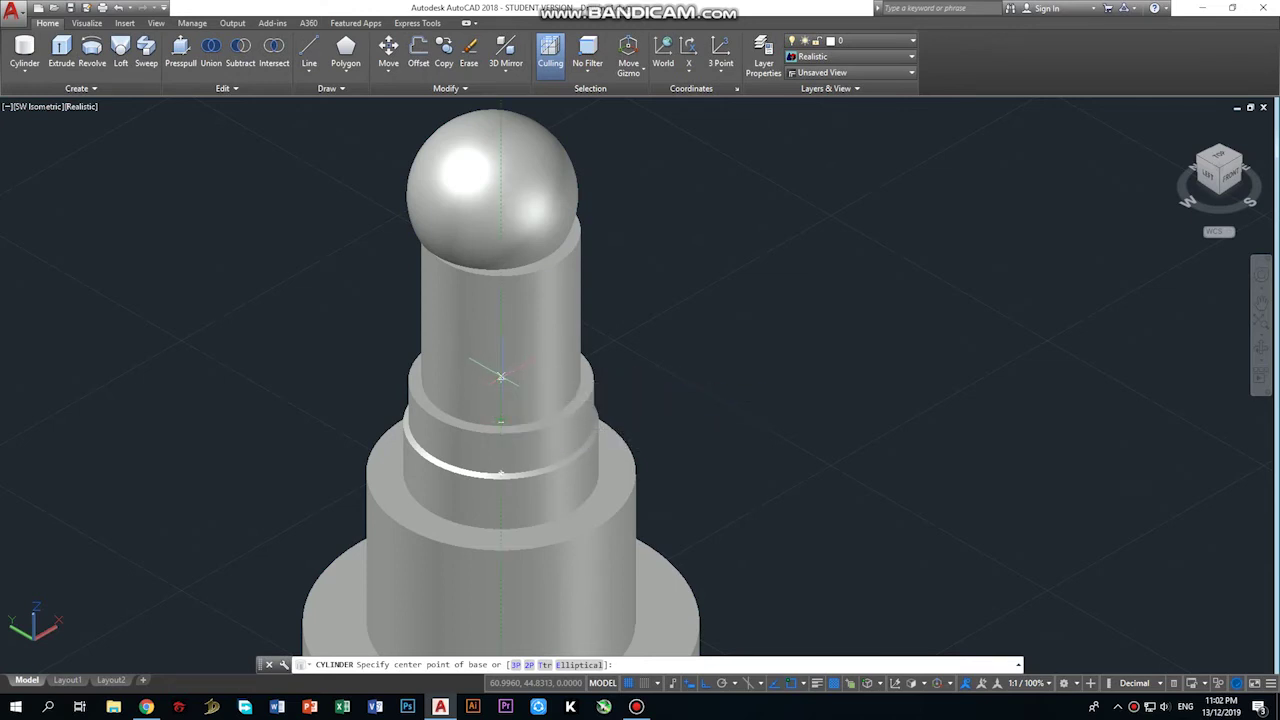
{"action": "left_click", "coordinate": [501, 376]}
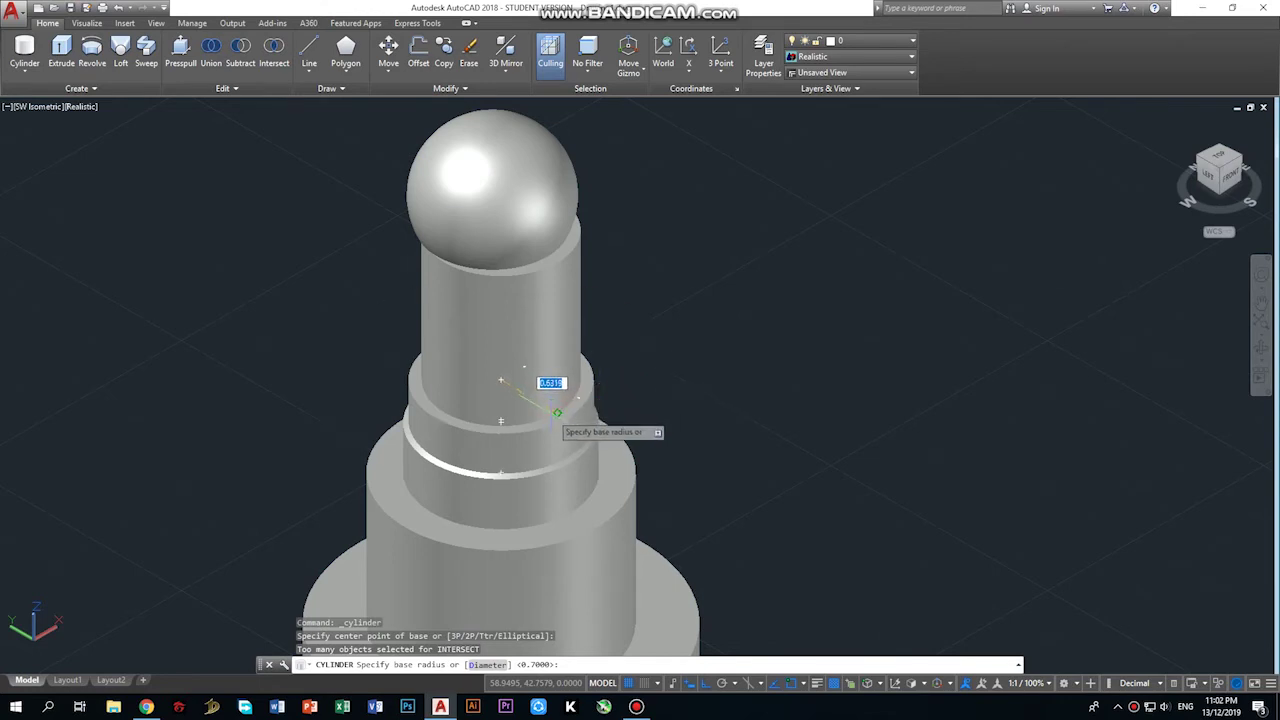
{"action": "left_click", "coordinate": [557, 412]}
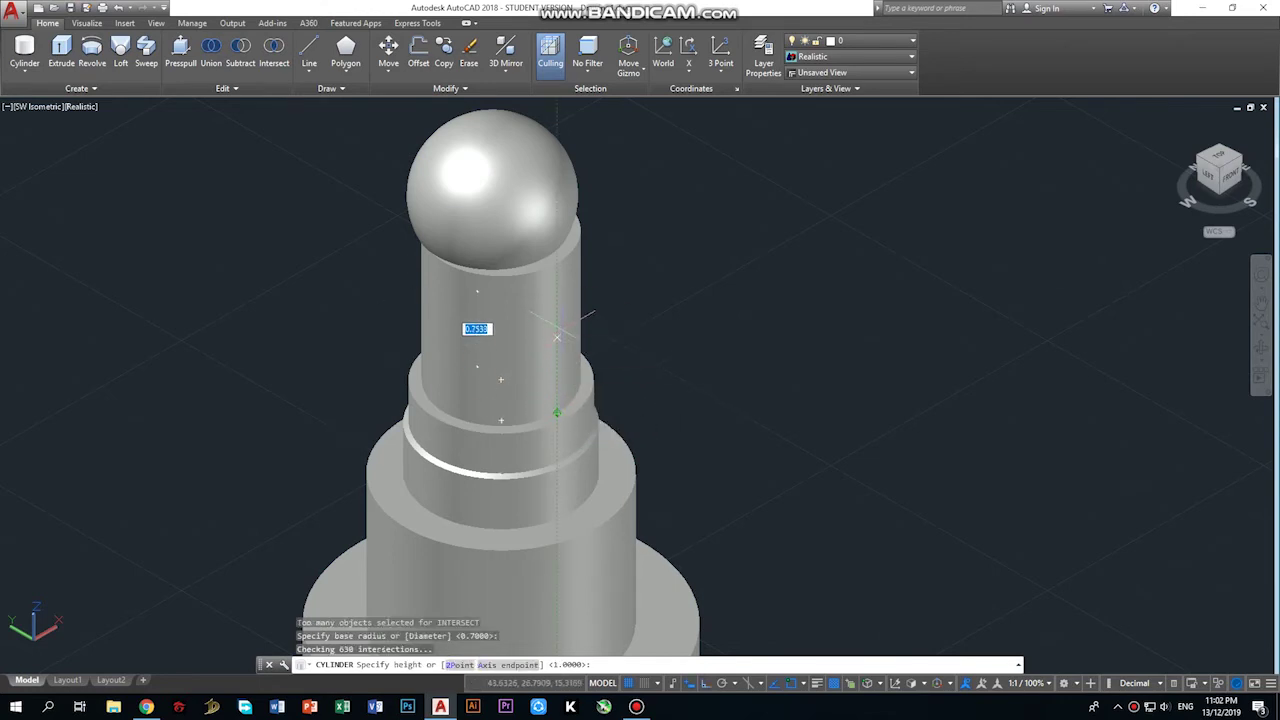
{"action": "left_click", "coordinate": [557, 262]}
Move the trial cylinder beside the sphere and delete it.
{"action": "left_click", "coordinate": [519, 328]}
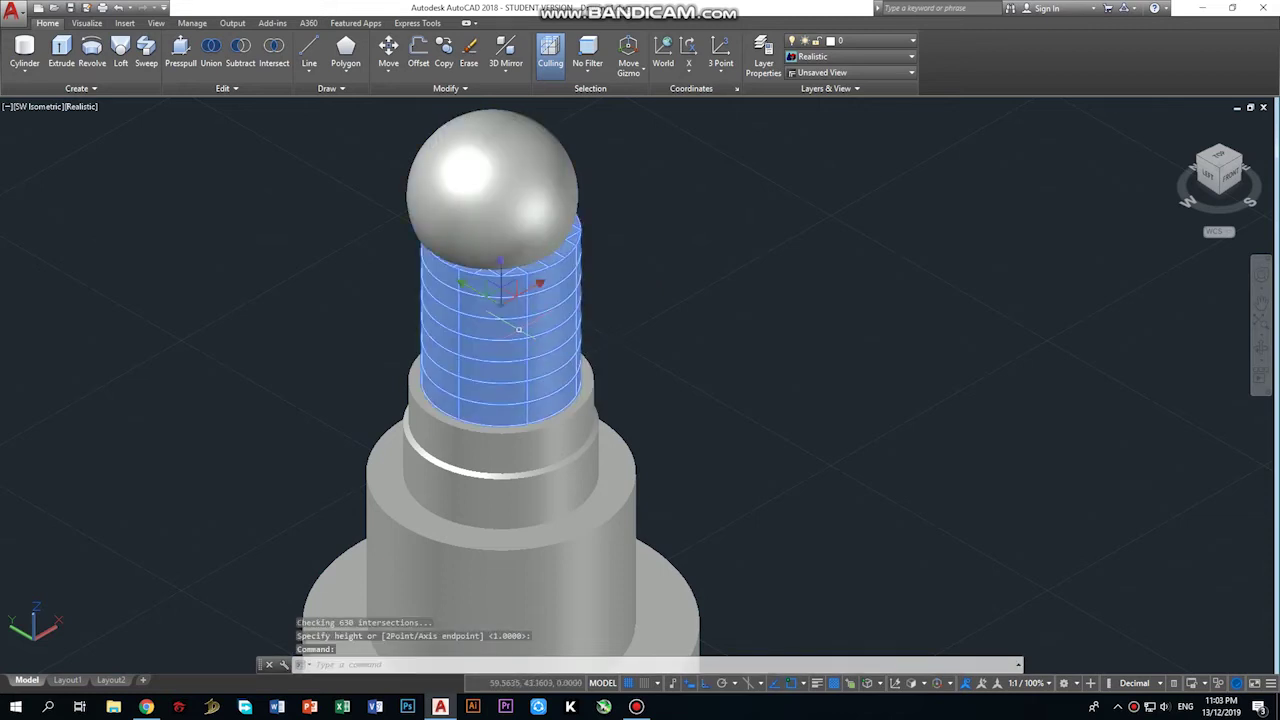
{"action": "left_click", "coordinate": [512, 298]}
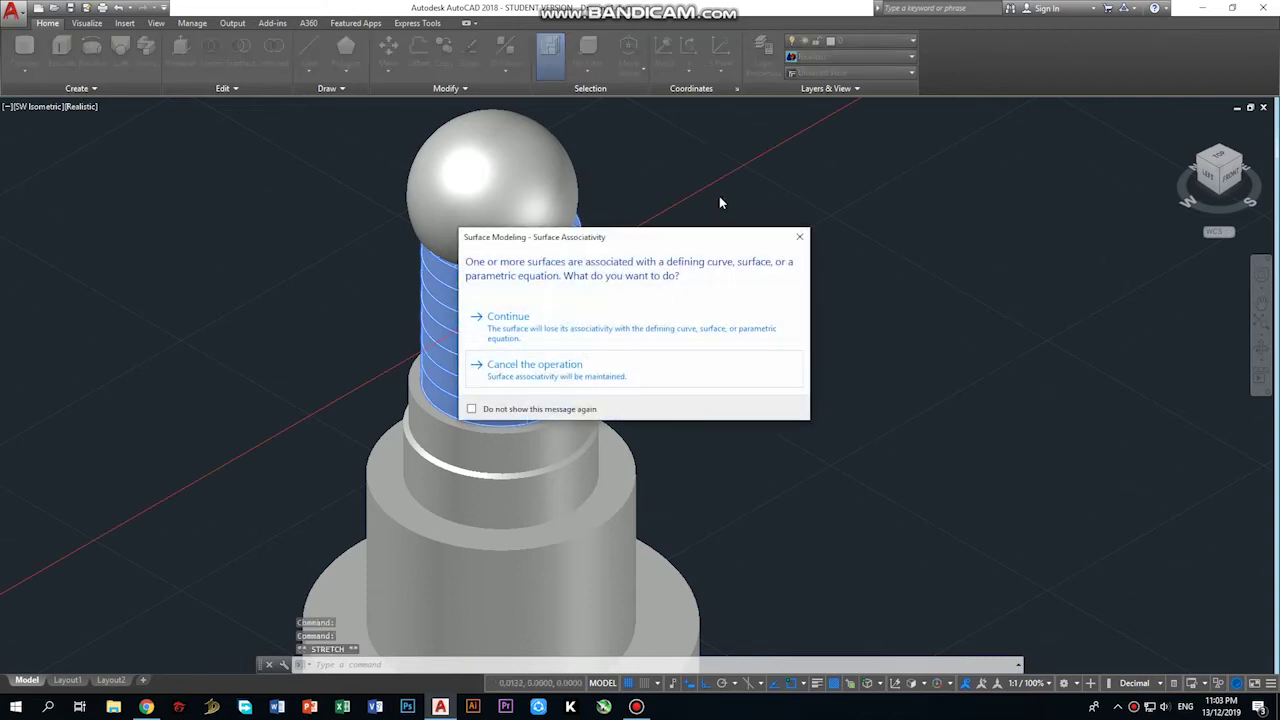
{"action": "left_click", "coordinate": [645, 320]}
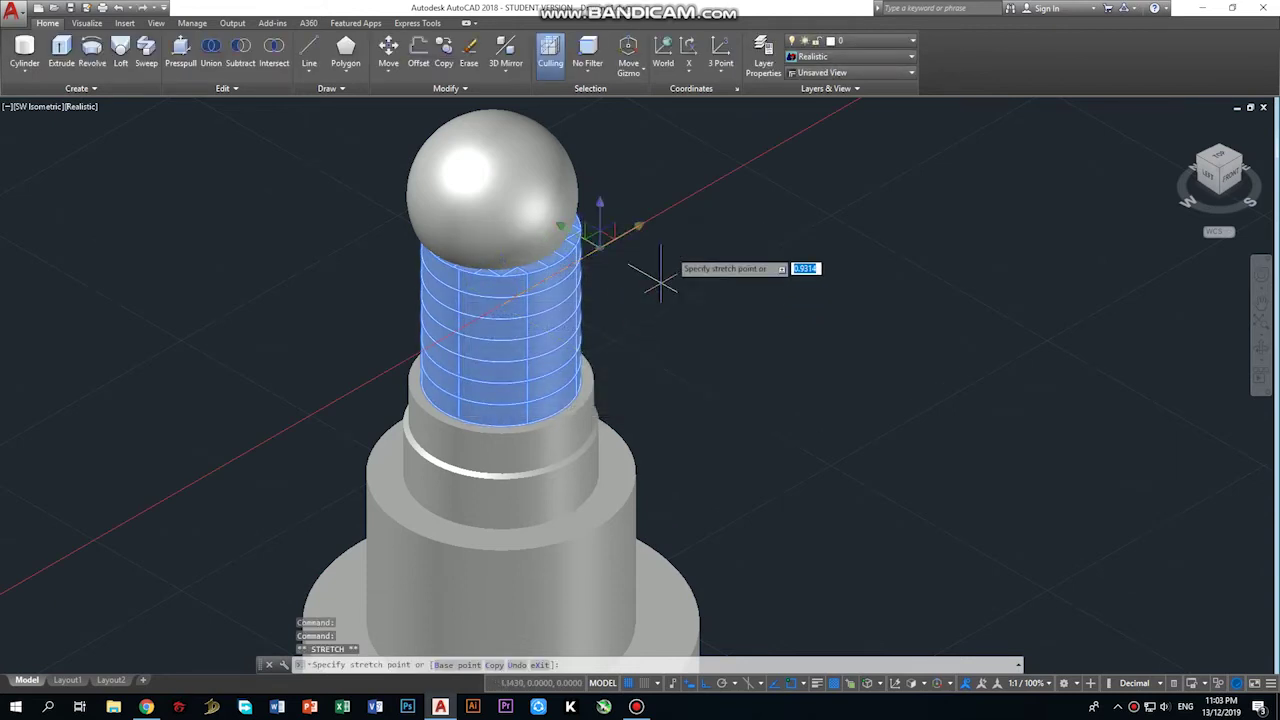
{"action": "key", "text": "Return"}
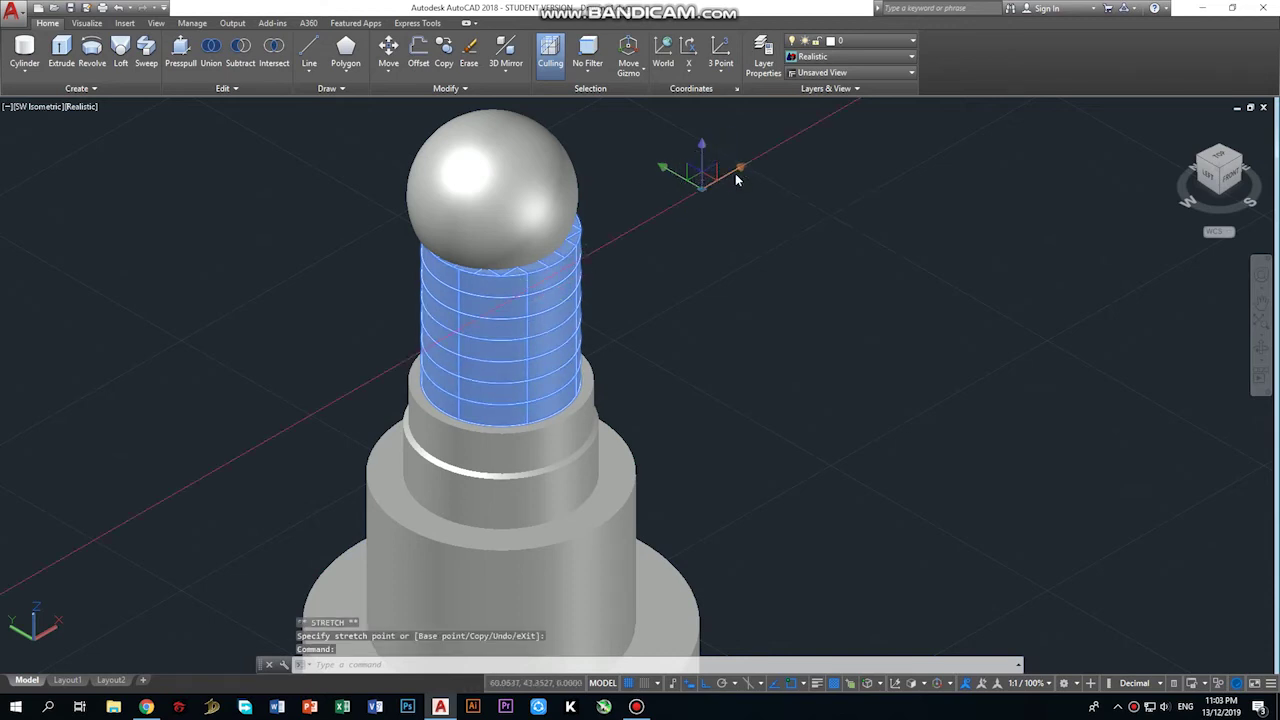
{"action": "left_click", "coordinate": [734, 169]}
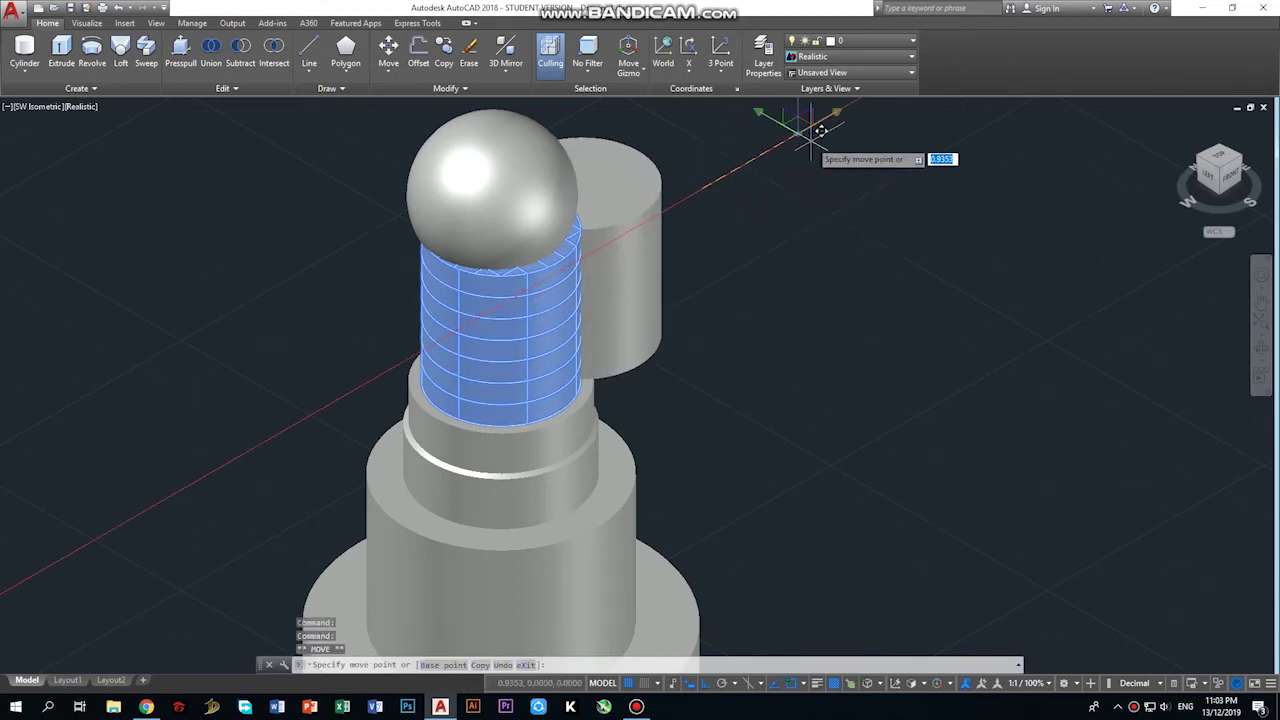
{"action": "left_click", "coordinate": [884, 118]}
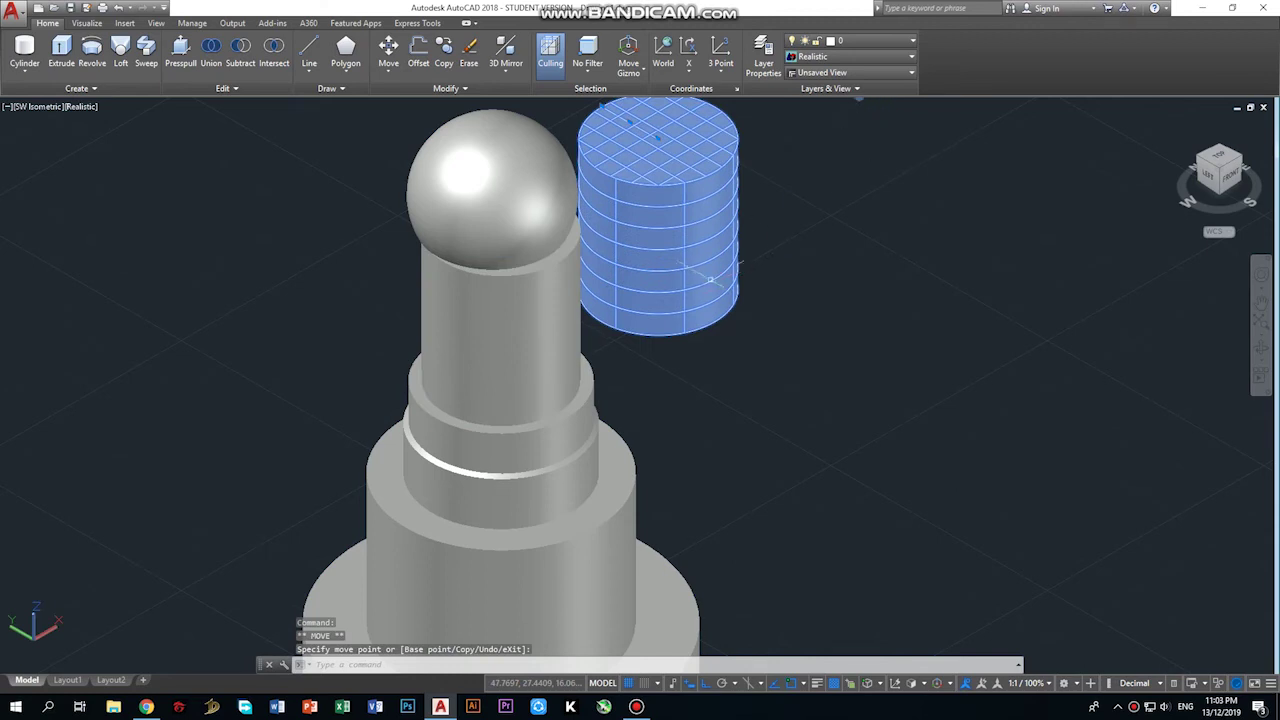
{"action": "key", "text": "Delete"}
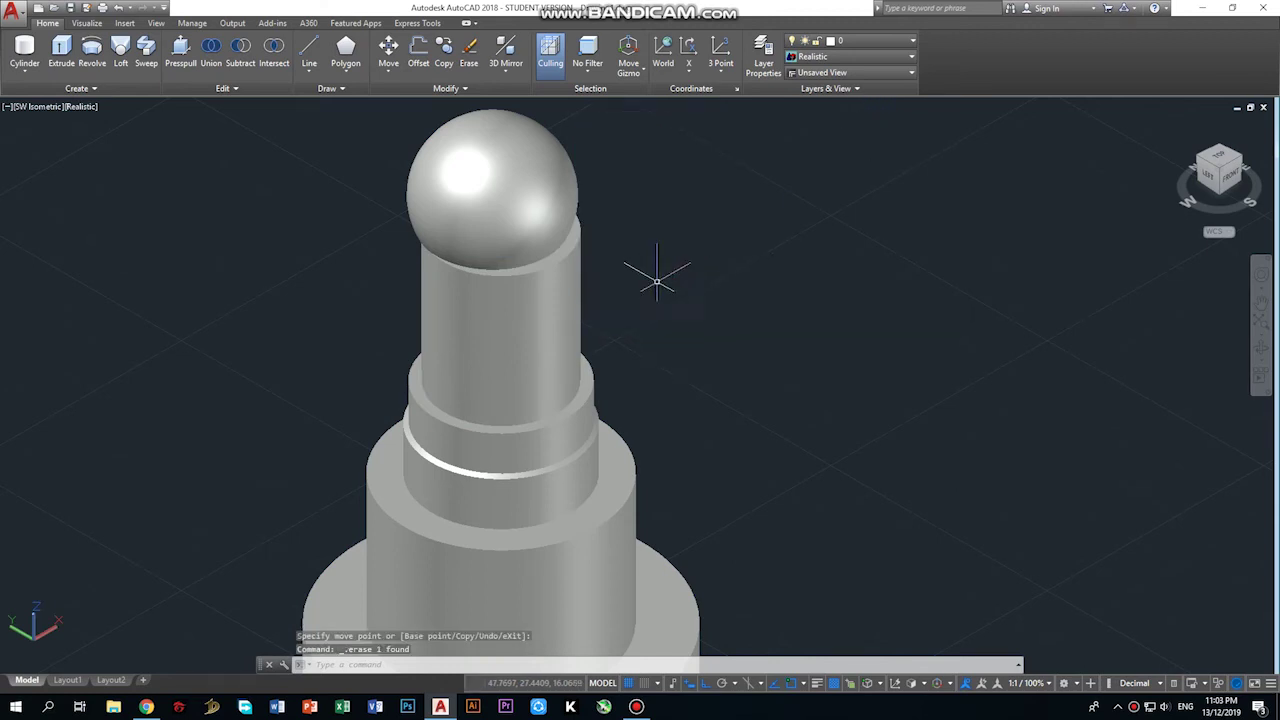
Clear the post selection and launch SUBTRACT.
{"action": "left_click", "coordinate": [533, 343]}
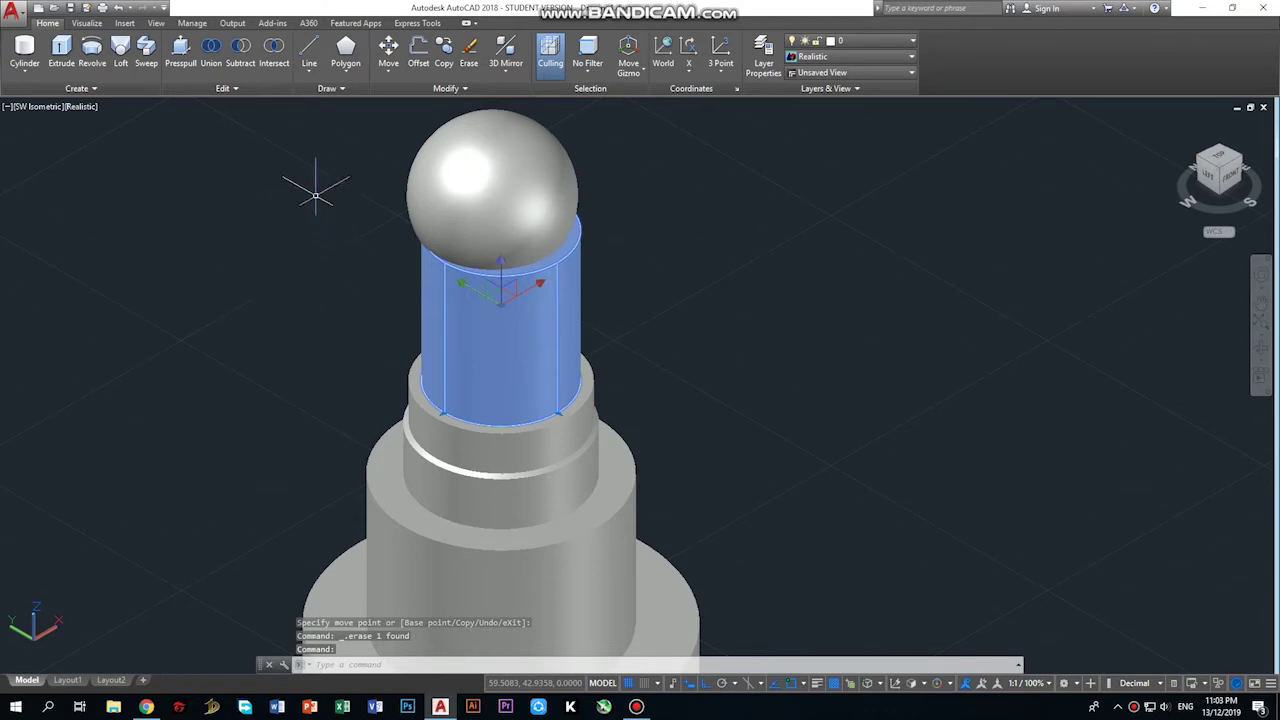
{"action": "key", "text": "Escape"}
{"action": "left_click", "coordinate": [240, 50]}
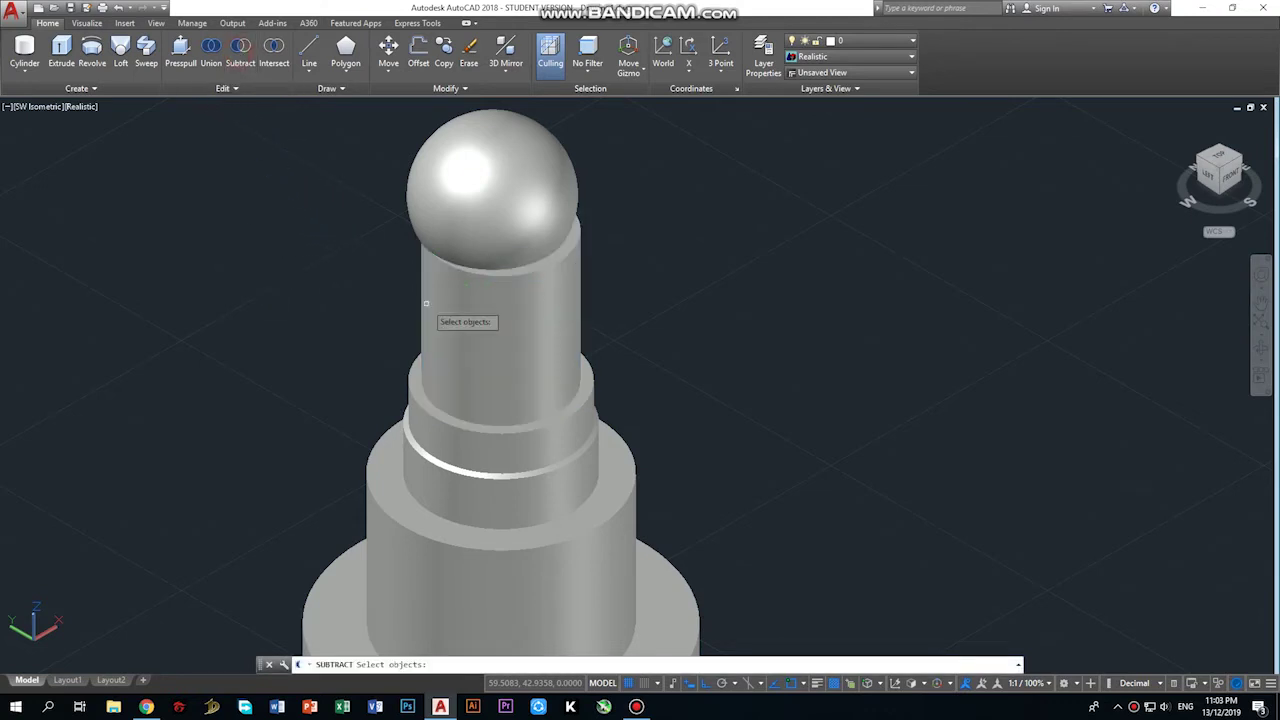
Subtract the sphere from the upper post and zoom in to inspect the spherical hollow.
{"action": "left_click", "coordinate": [460, 322]}
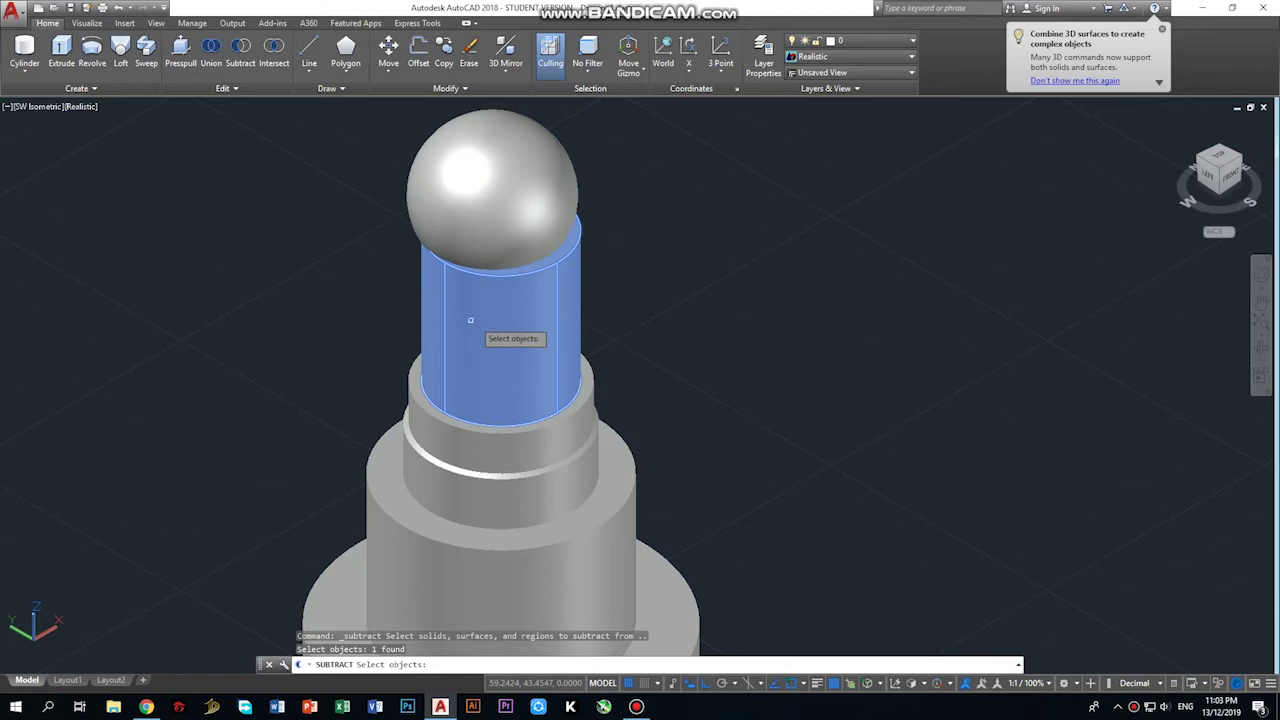
{"action": "key", "text": "Return"}
{"action": "left_click", "coordinate": [447, 202]}
{"action": "key", "text": "Return"}
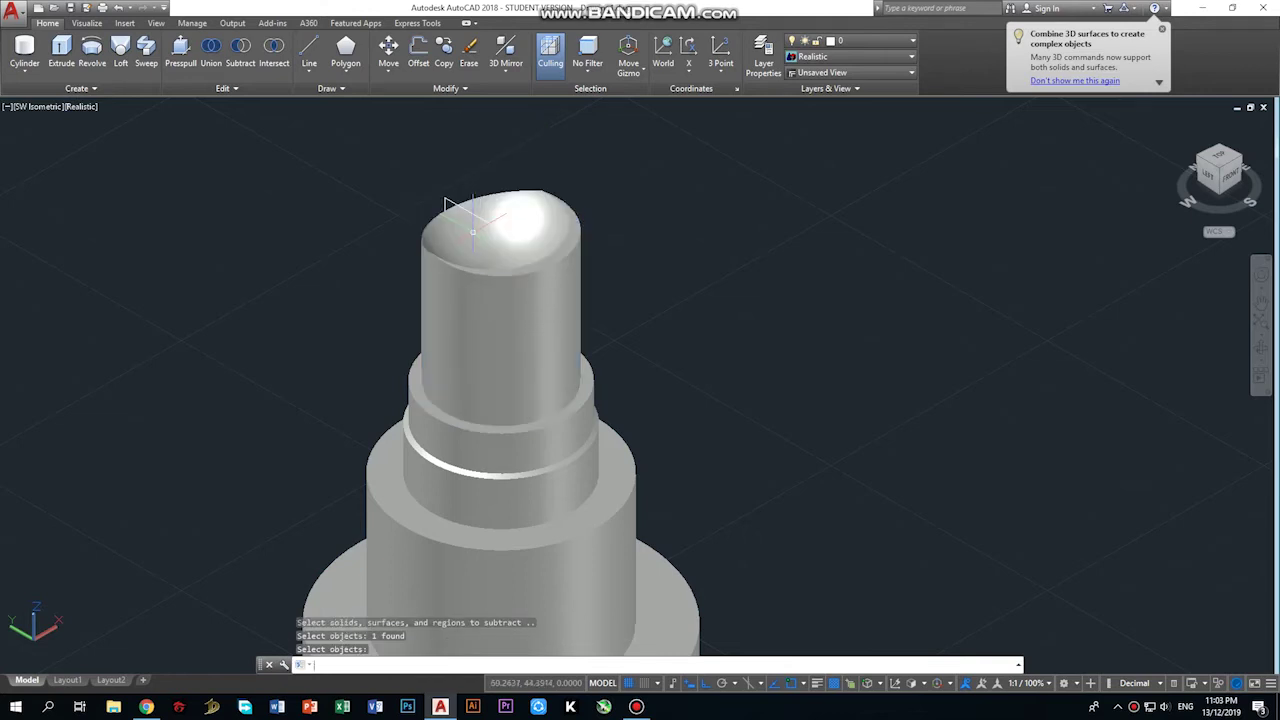
{"action": "key", "text": "Return"}
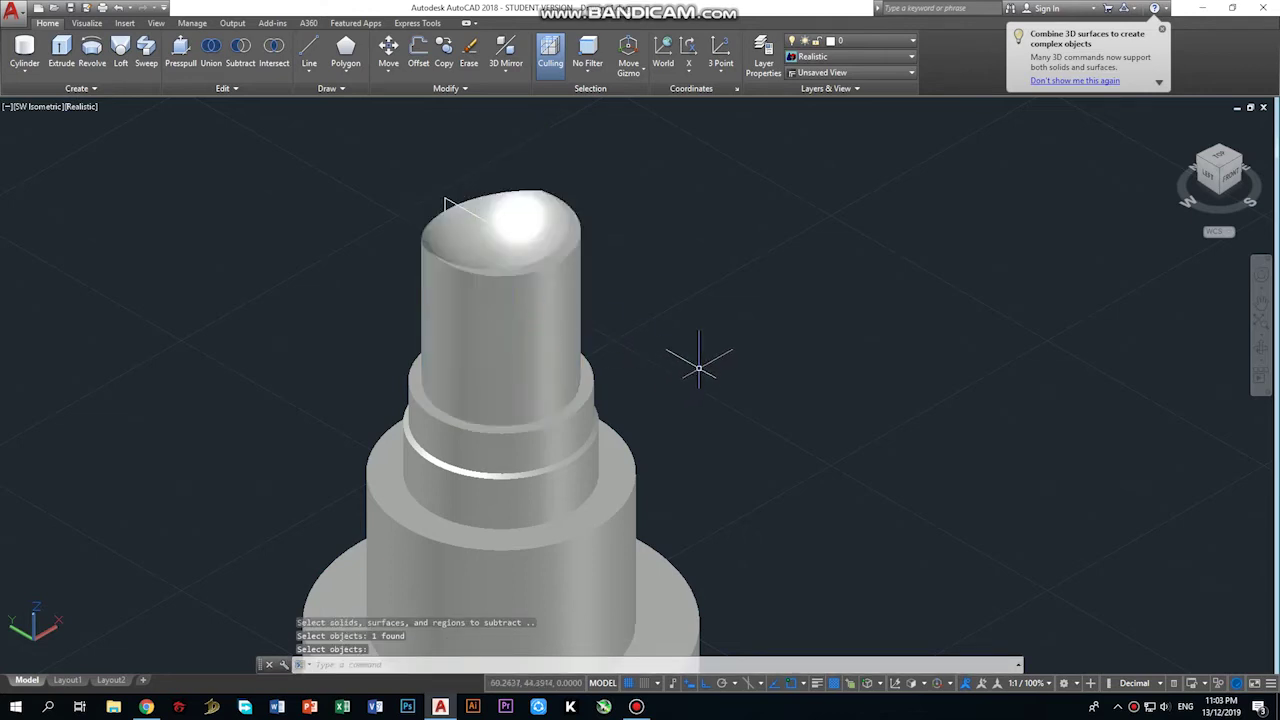
{"action": "scroll", "coordinate": [505, 213], "scroll_direction": "down", "scroll_amount": 4}
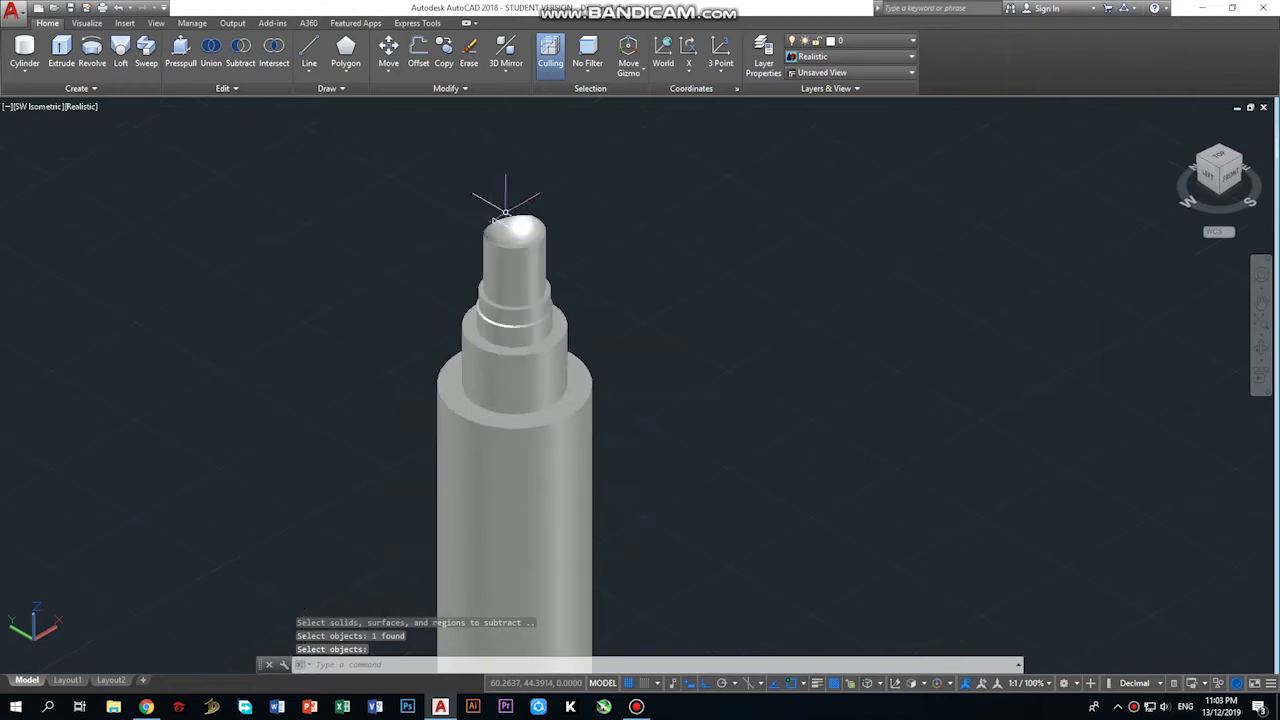
{"action": "scroll", "coordinate": [498, 197], "scroll_direction": "up", "scroll_amount": 3}
{"action": "scroll", "coordinate": [508, 220], "scroll_direction": "up", "scroll_amount": 3}
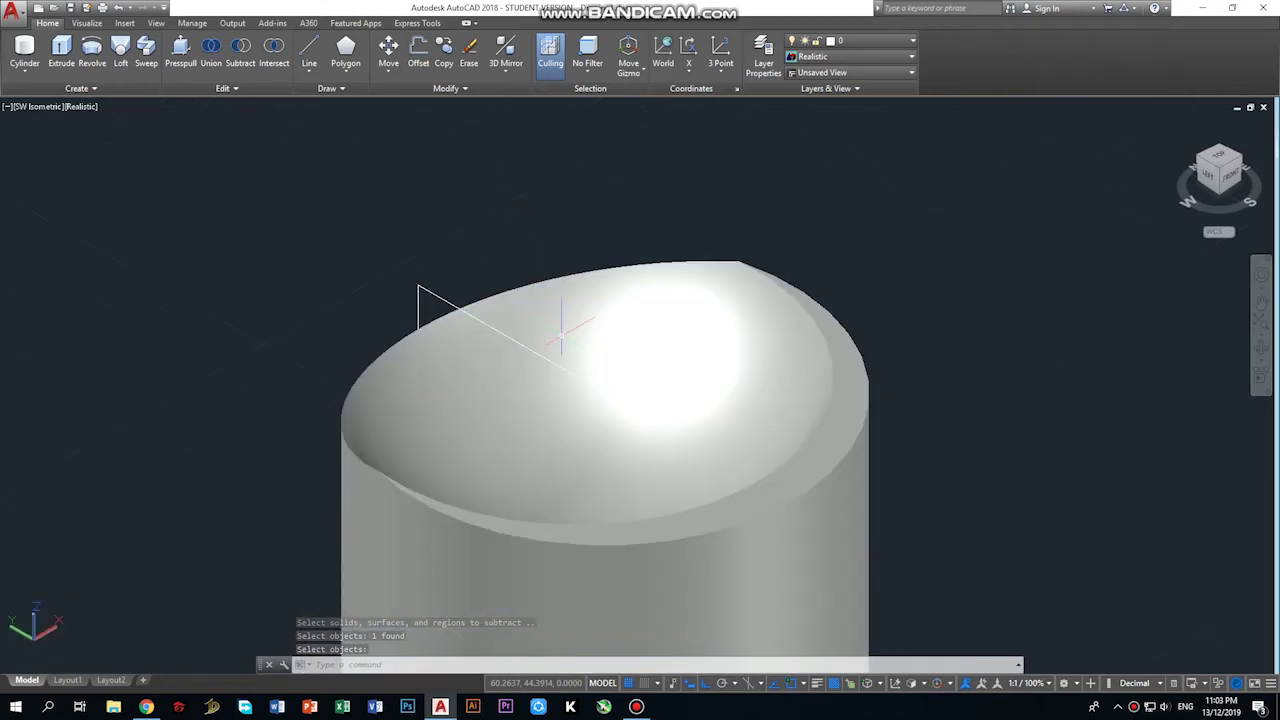
{"action": "right_click", "coordinate": [563, 375]}
{"action": "left_click", "coordinate": [590, 397]}
{"action": "scroll", "coordinate": [565, 380], "scroll_direction": "down", "scroll_amount": 5}
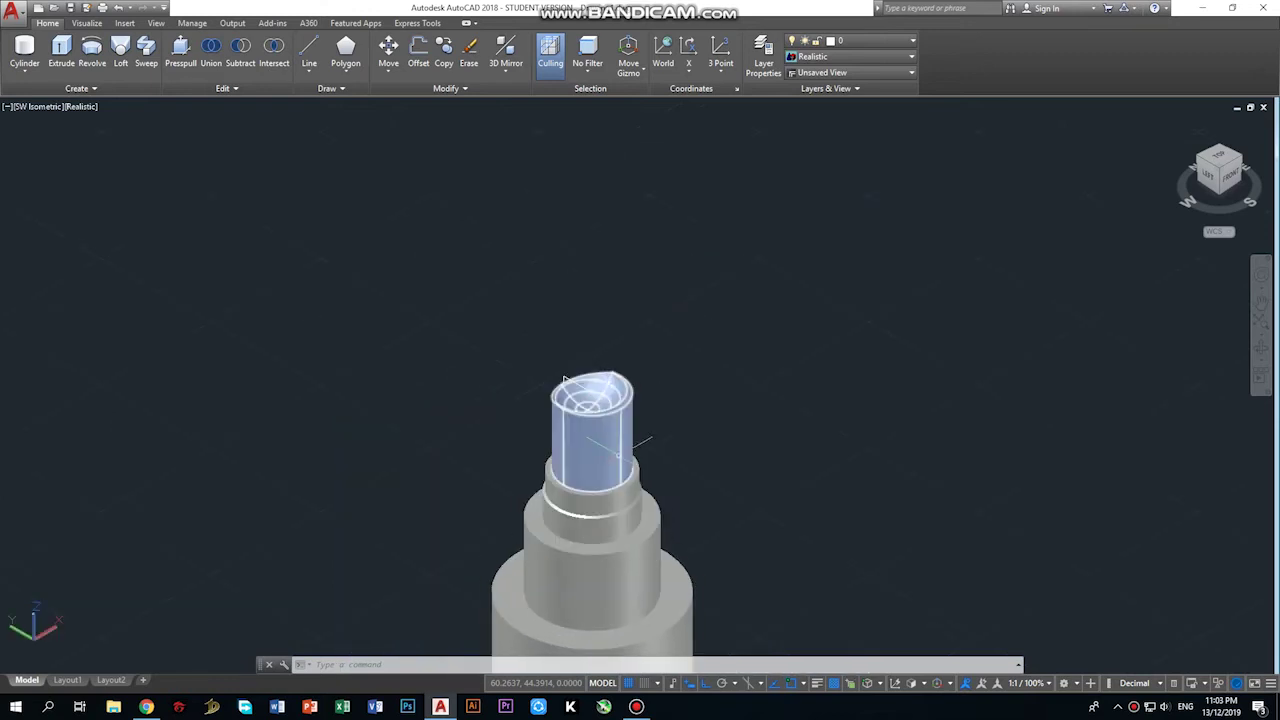
{"action": "scroll", "coordinate": [617, 456], "scroll_direction": "up", "scroll_amount": 5}
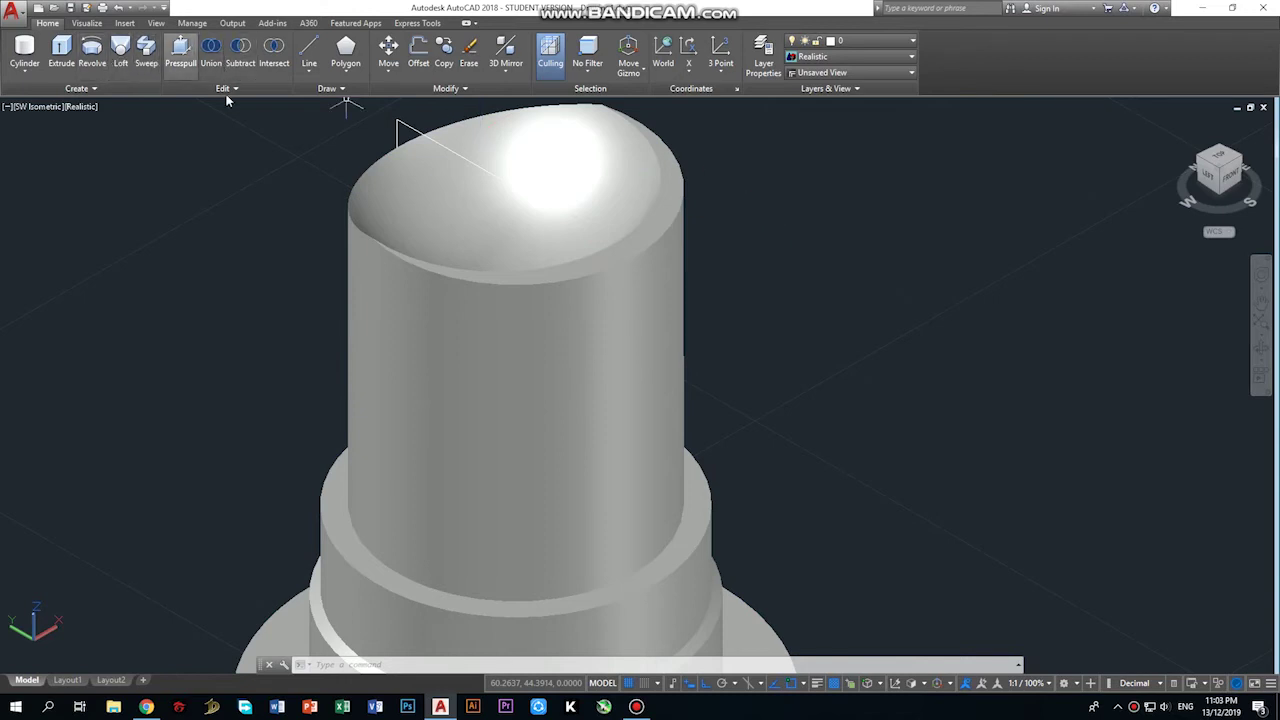
Fillet the inner and outer rims of the post's hollow top with radius 0.0444.
{"action": "left_click", "coordinate": [270, 90]}
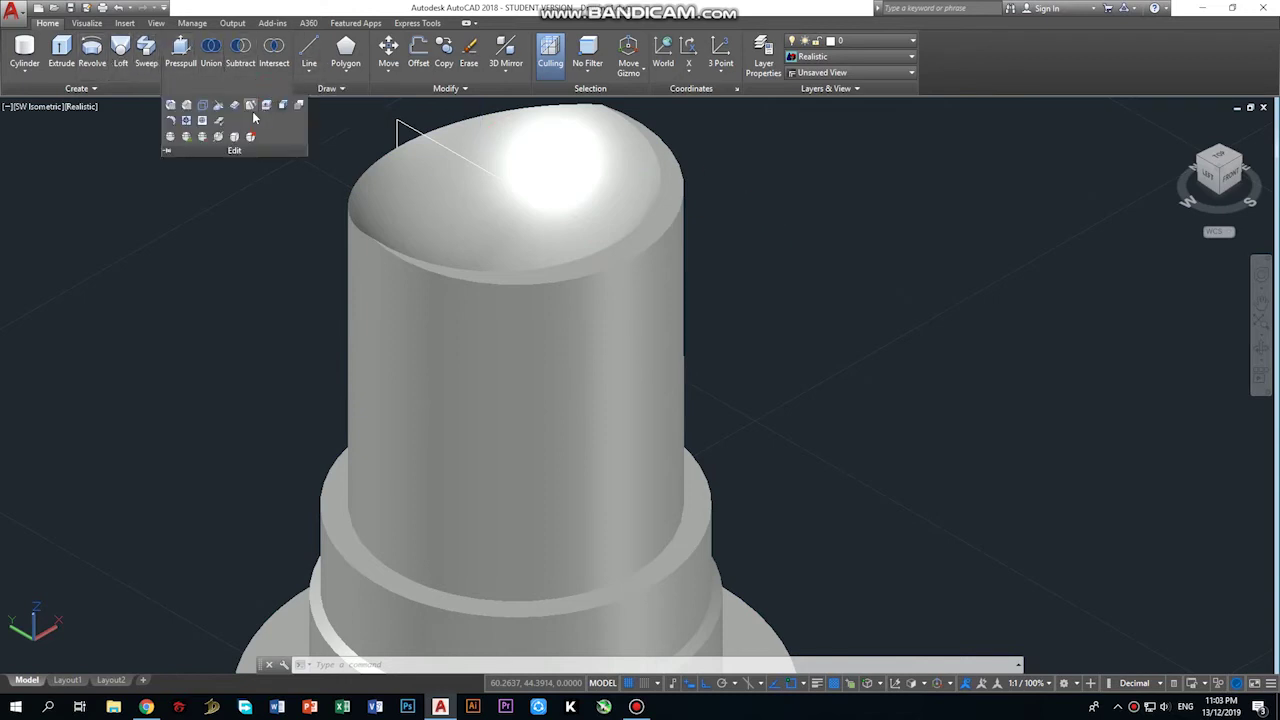
{"action": "left_click", "coordinate": [170, 106]}
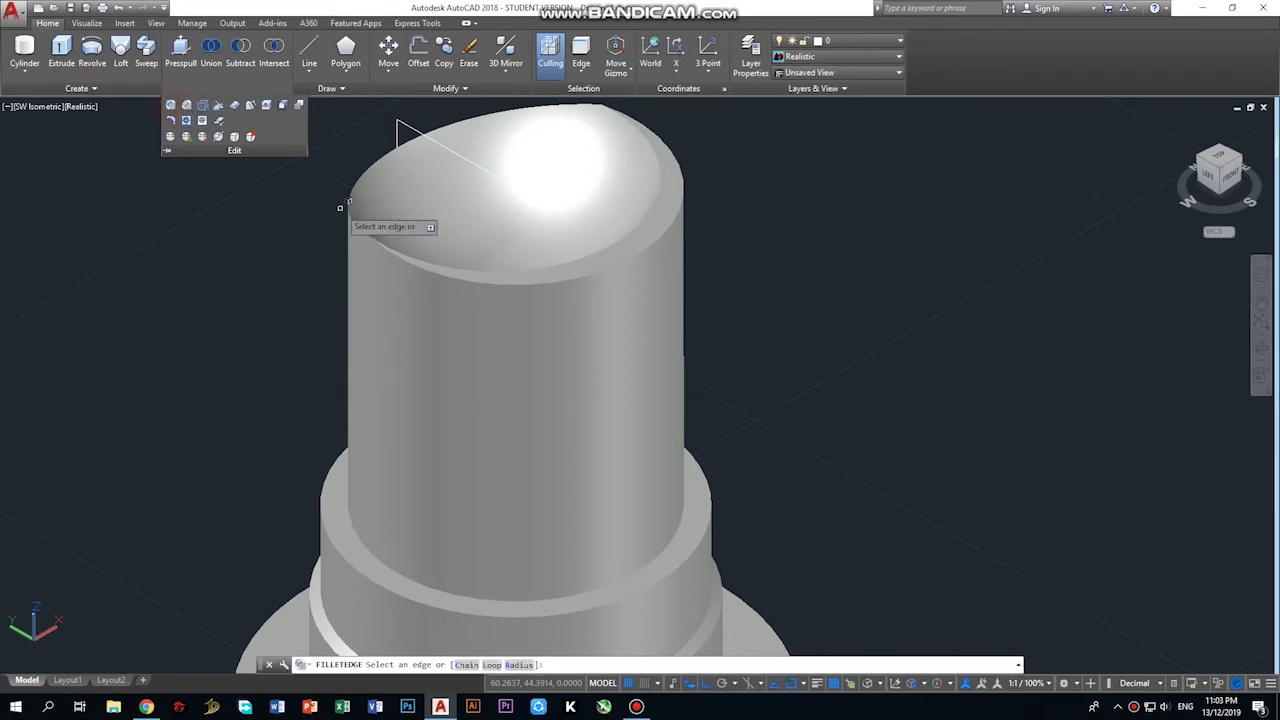
{"action": "left_click", "coordinate": [514, 265]}
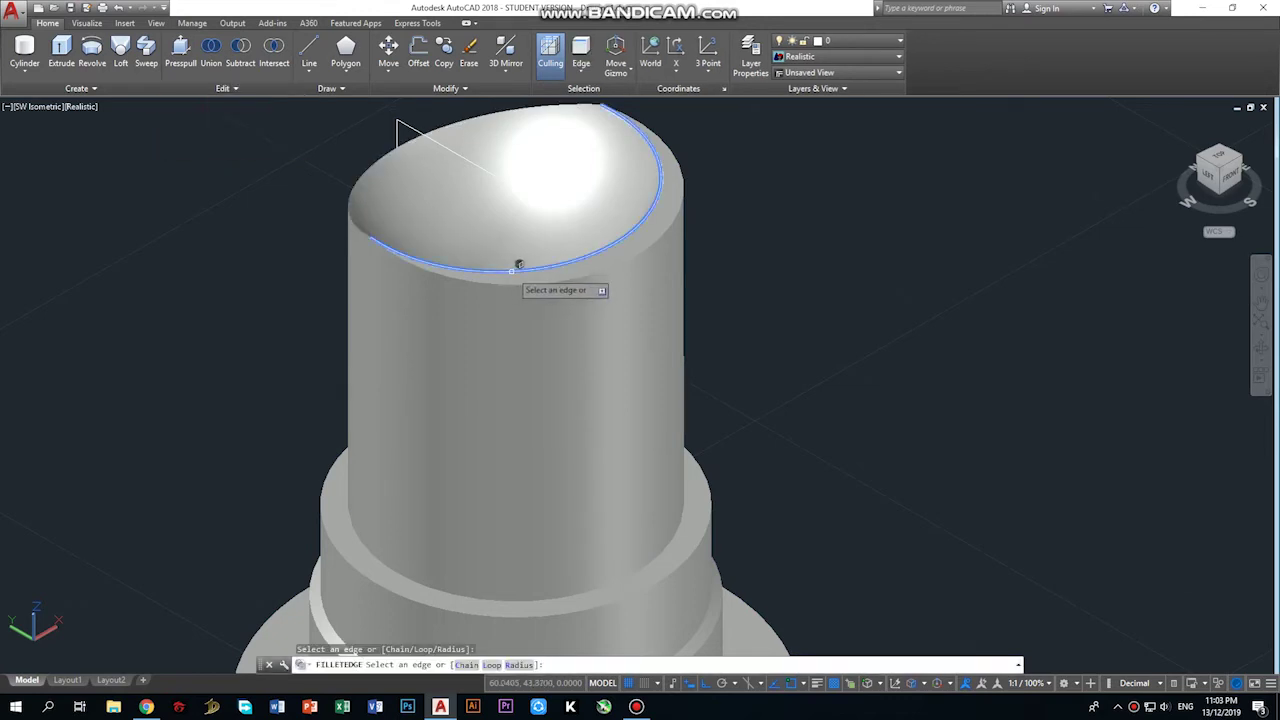
{"action": "left_click", "coordinate": [537, 278]}
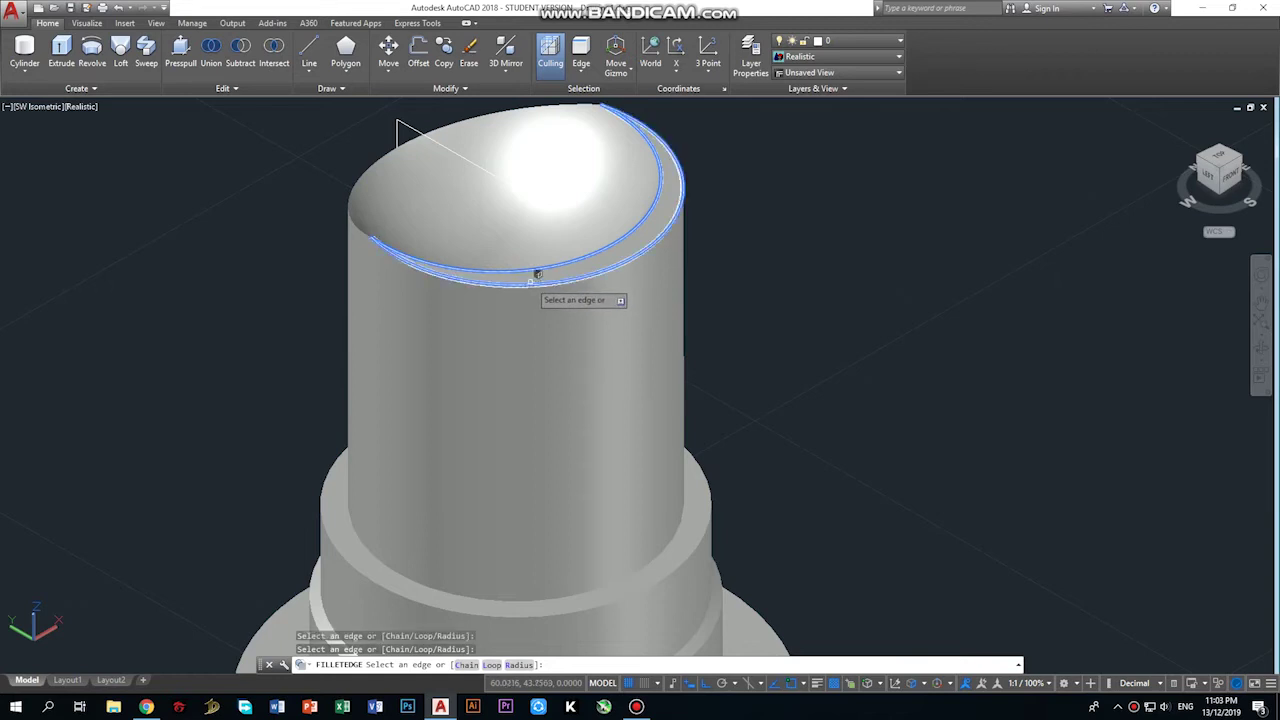
{"action": "key", "text": "Return"}
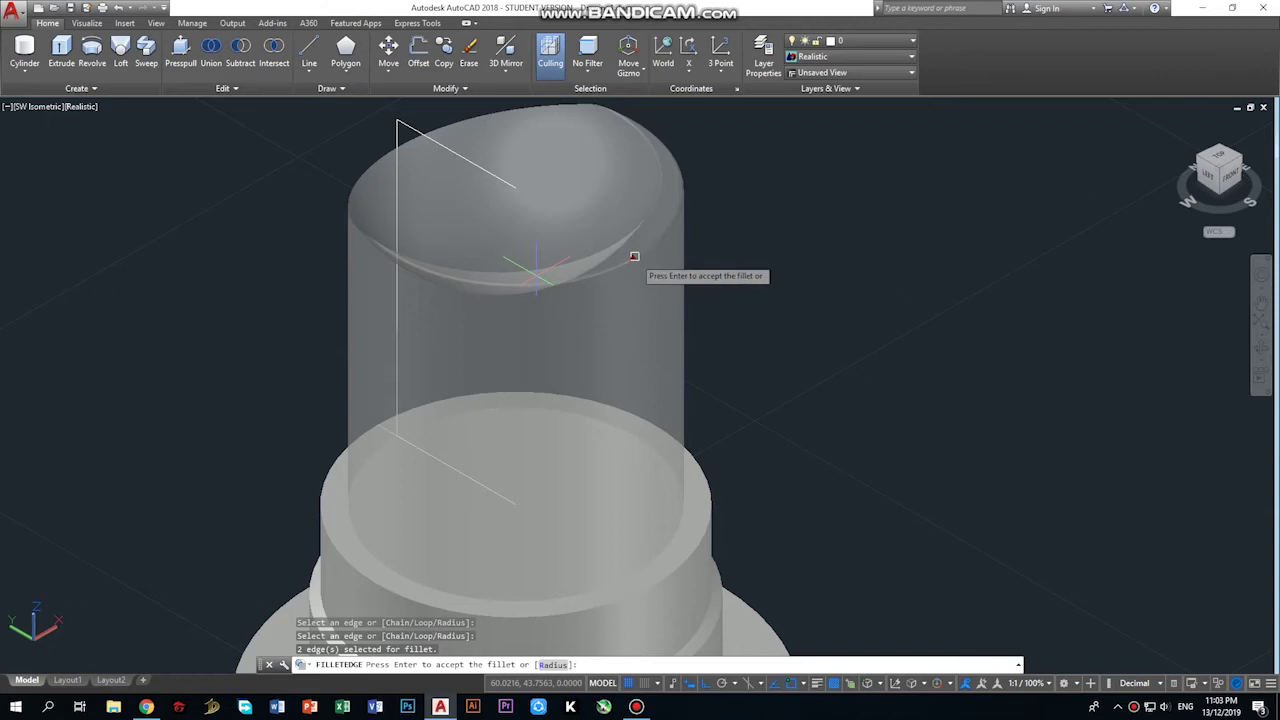
{"action": "type", "text": "r"}
{"action": "key", "text": "Return"}
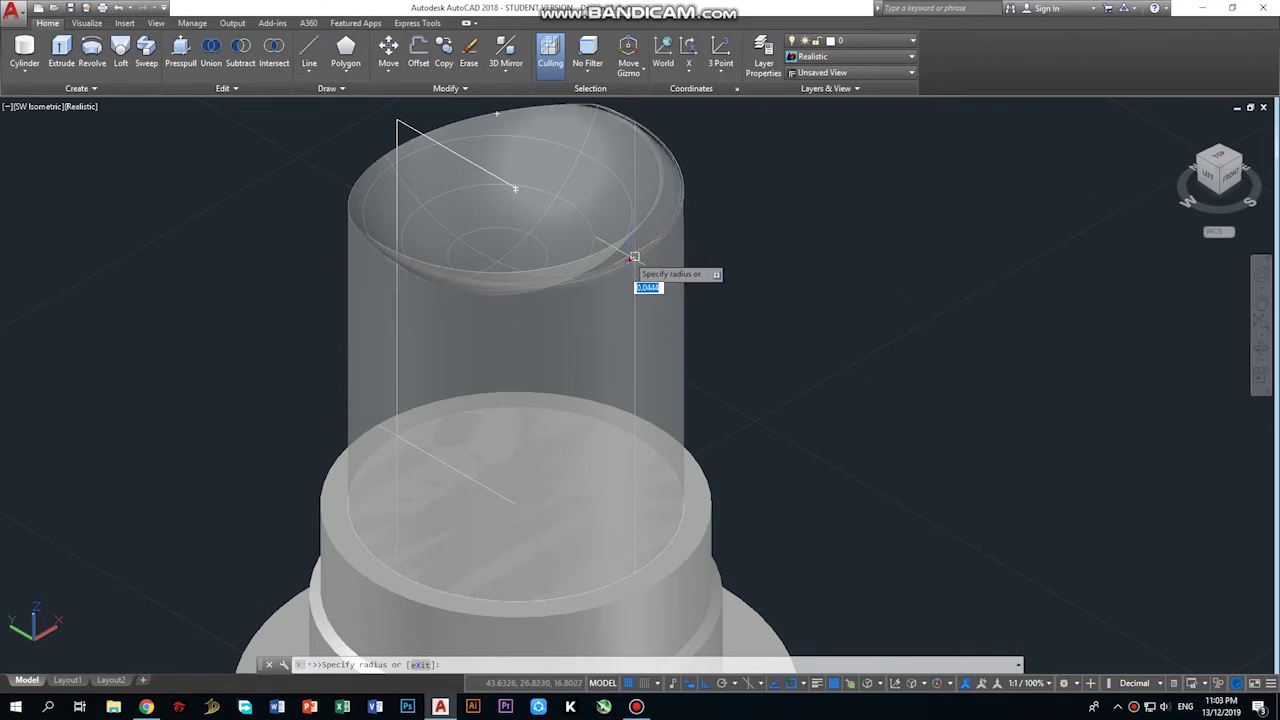
{"action": "left_click", "coordinate": [634, 257]}
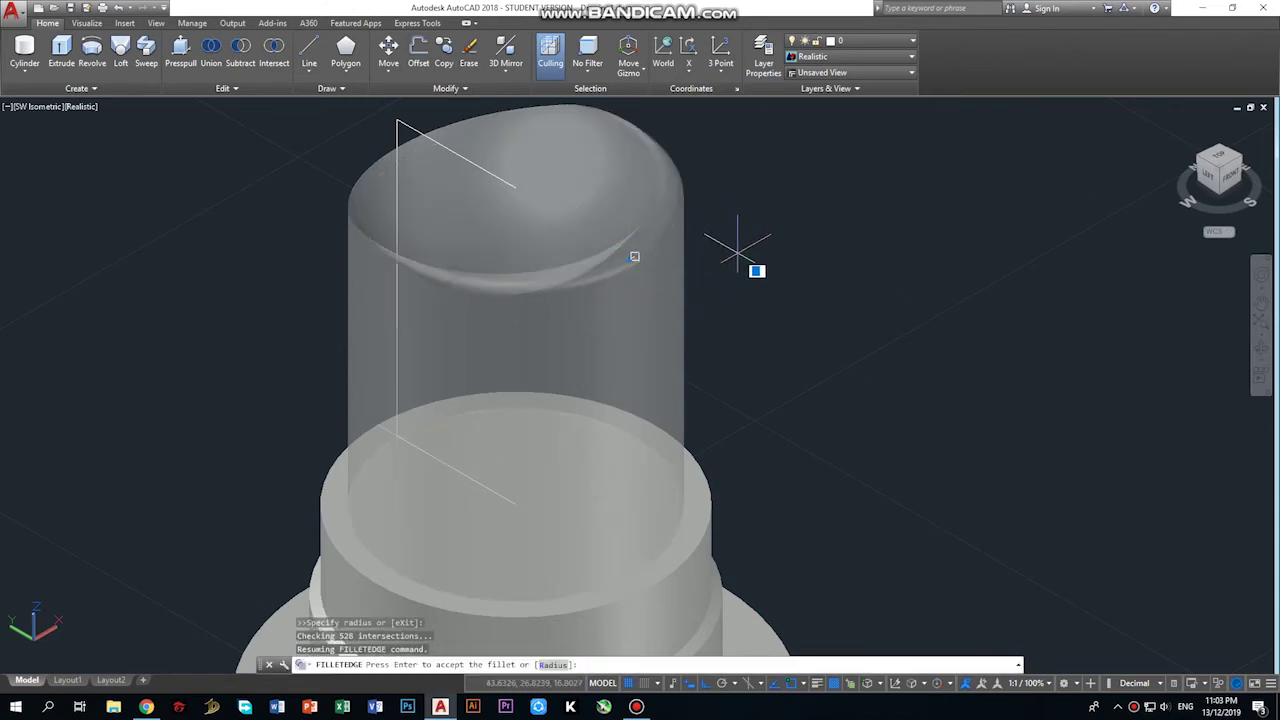
{"action": "key", "text": "Return"}
{"action": "scroll", "coordinate": [749, 422], "scroll_direction": "down", "scroll_amount": 4}
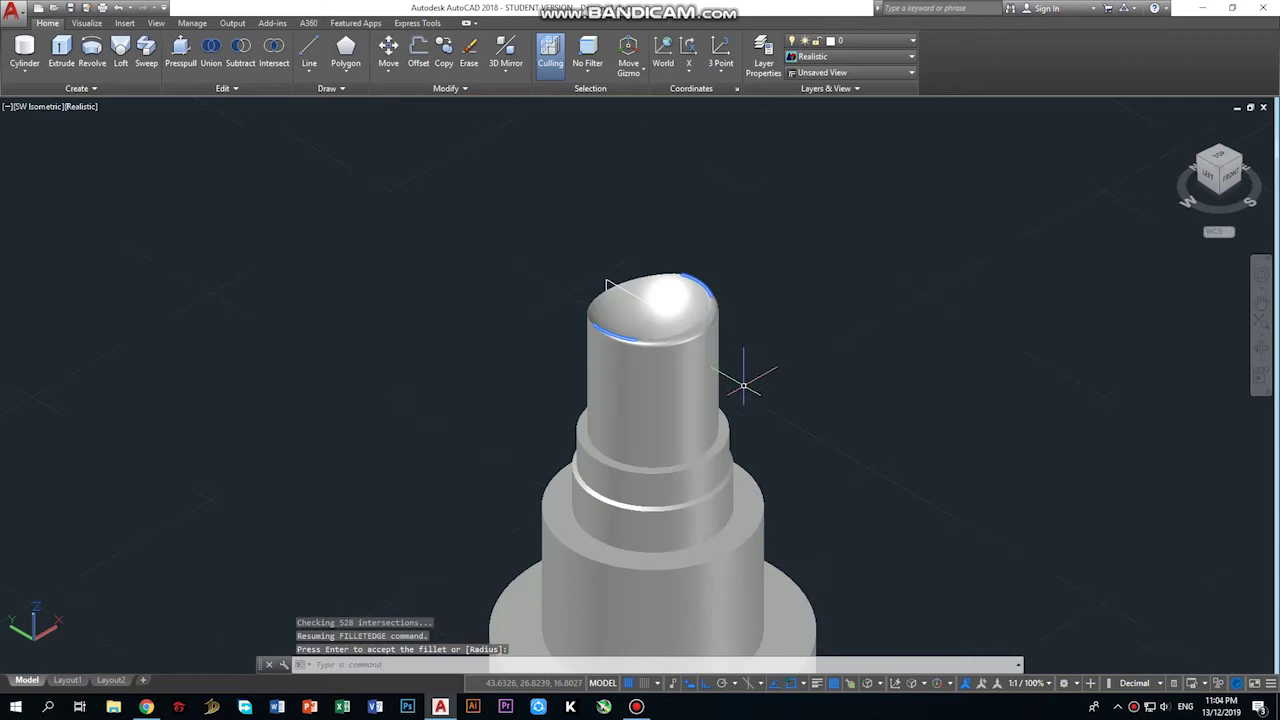
{"action": "scroll", "coordinate": [743, 460], "scroll_direction": "up", "scroll_amount": 3}
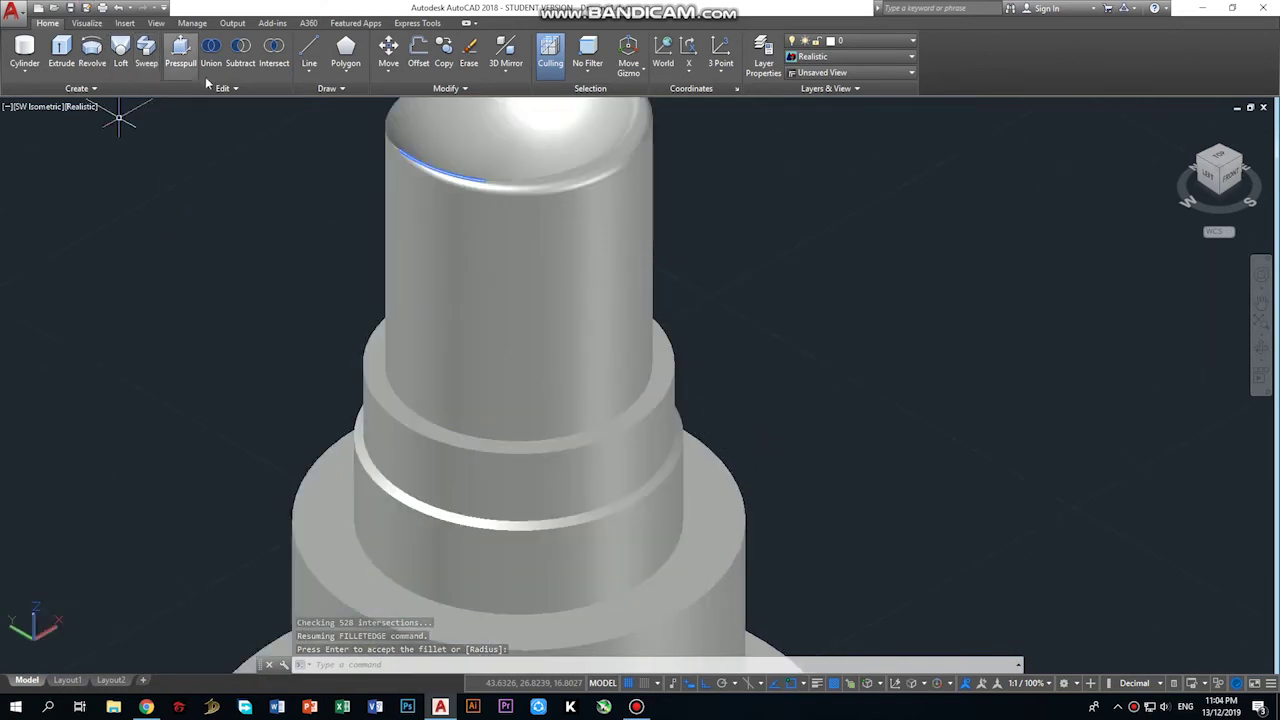
{"action": "key", "text": "Return"}
{"action": "key", "text": "Return"}
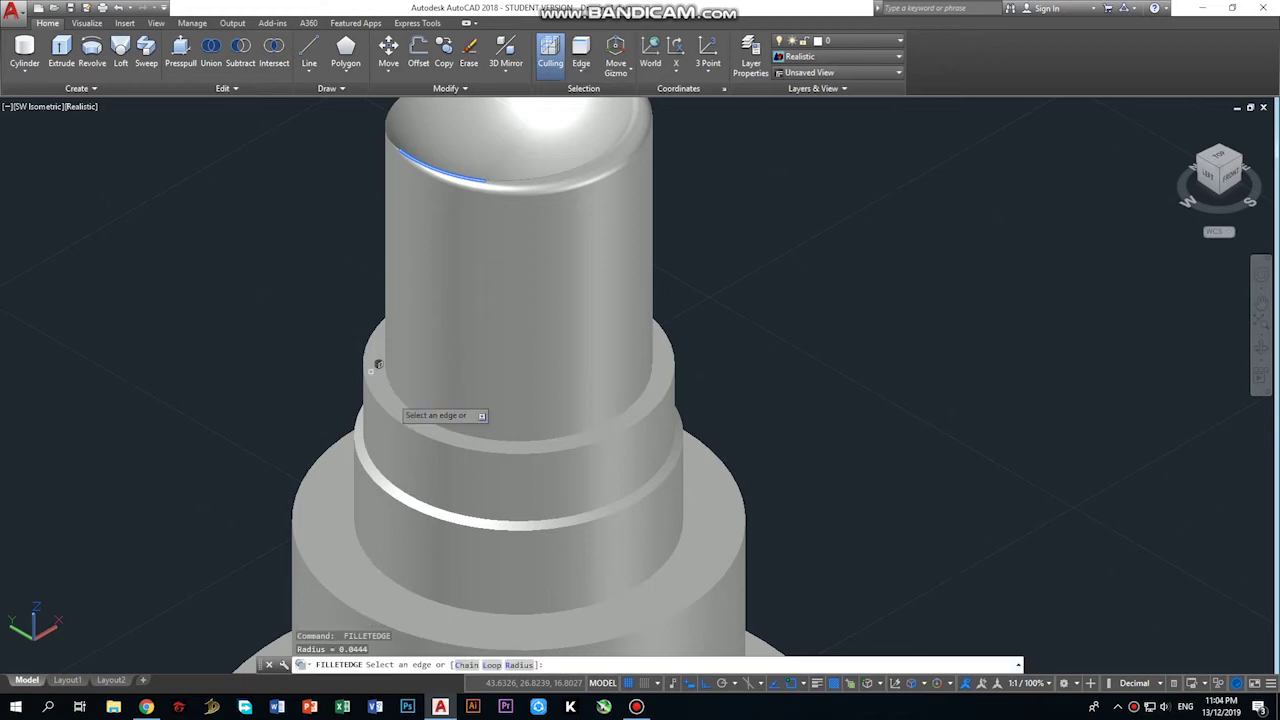
Select the upper and lower step edges for a fillet, then cancel it.
{"action": "left_click", "coordinate": [516, 455]}
{"action": "left_click", "coordinate": [519, 523]}
{"action": "left_click", "coordinate": [570, 638]}
{"action": "left_click", "coordinate": [587, 636]}
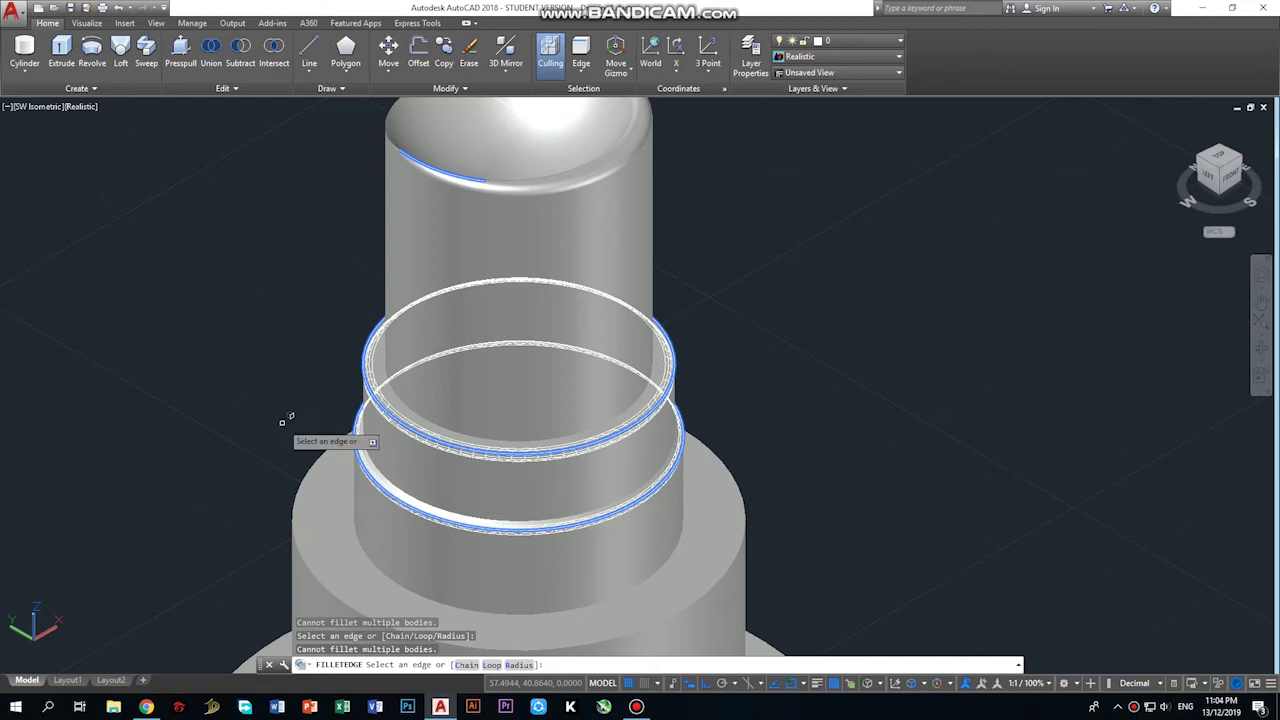
{"action": "key", "text": "Return"}
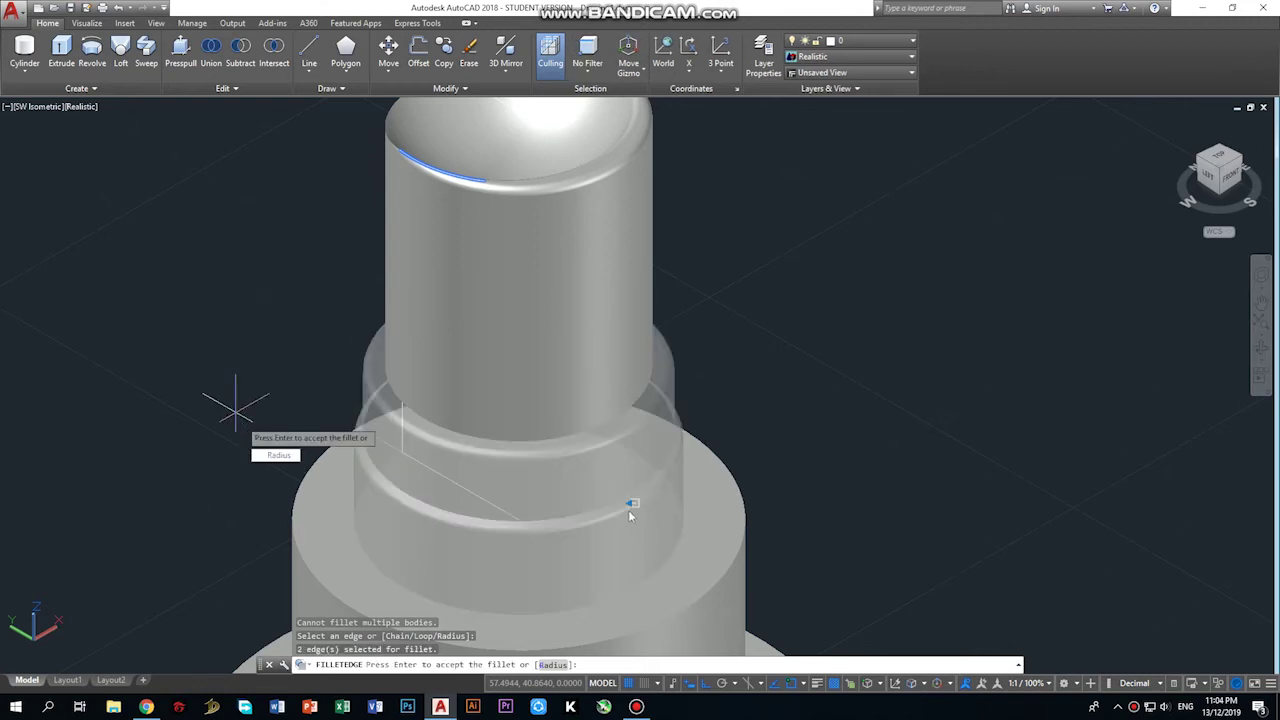
{"action": "type", "text": "u"}
{"action": "key", "text": "Return"}
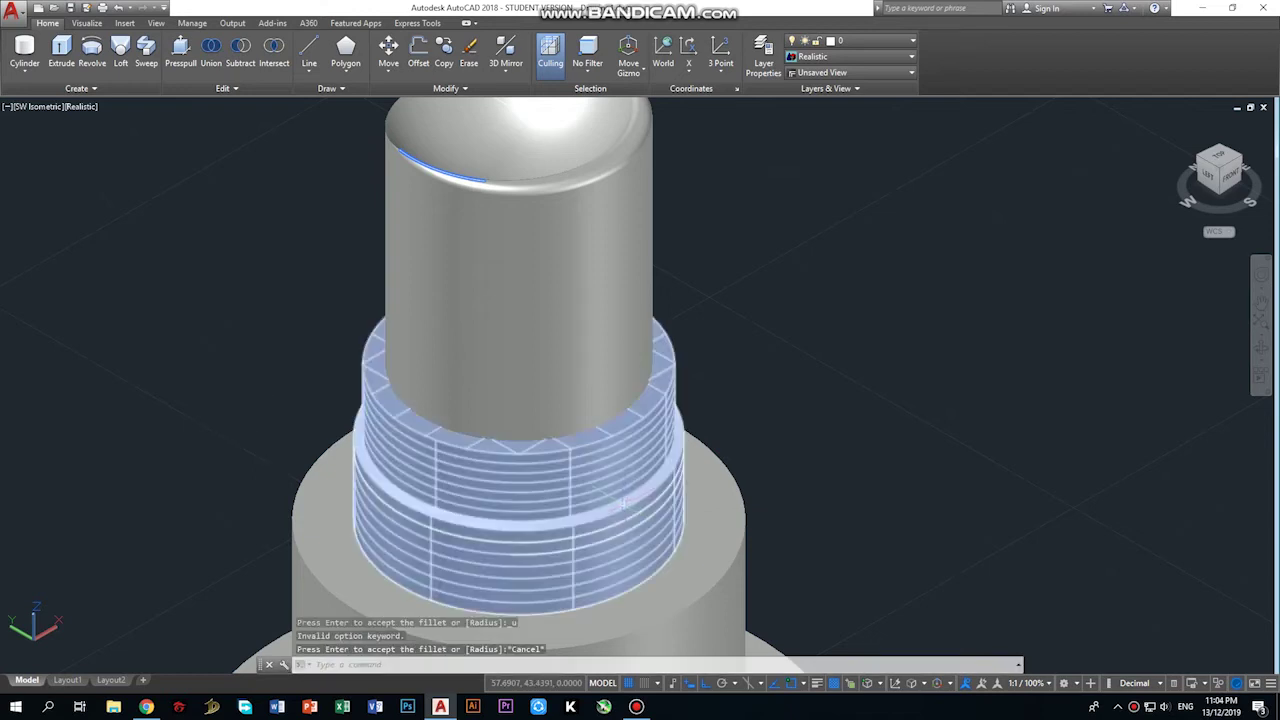
{"action": "key", "text": "Escape"}
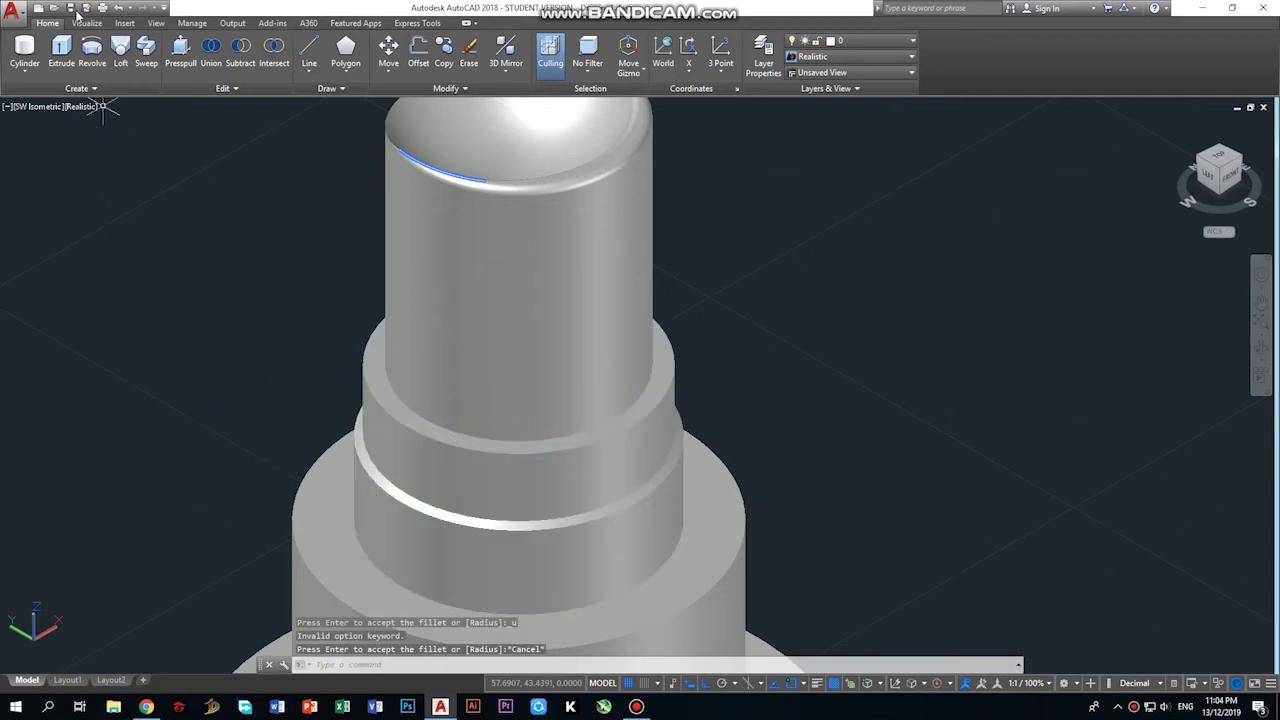
{"action": "key", "text": "Return"}
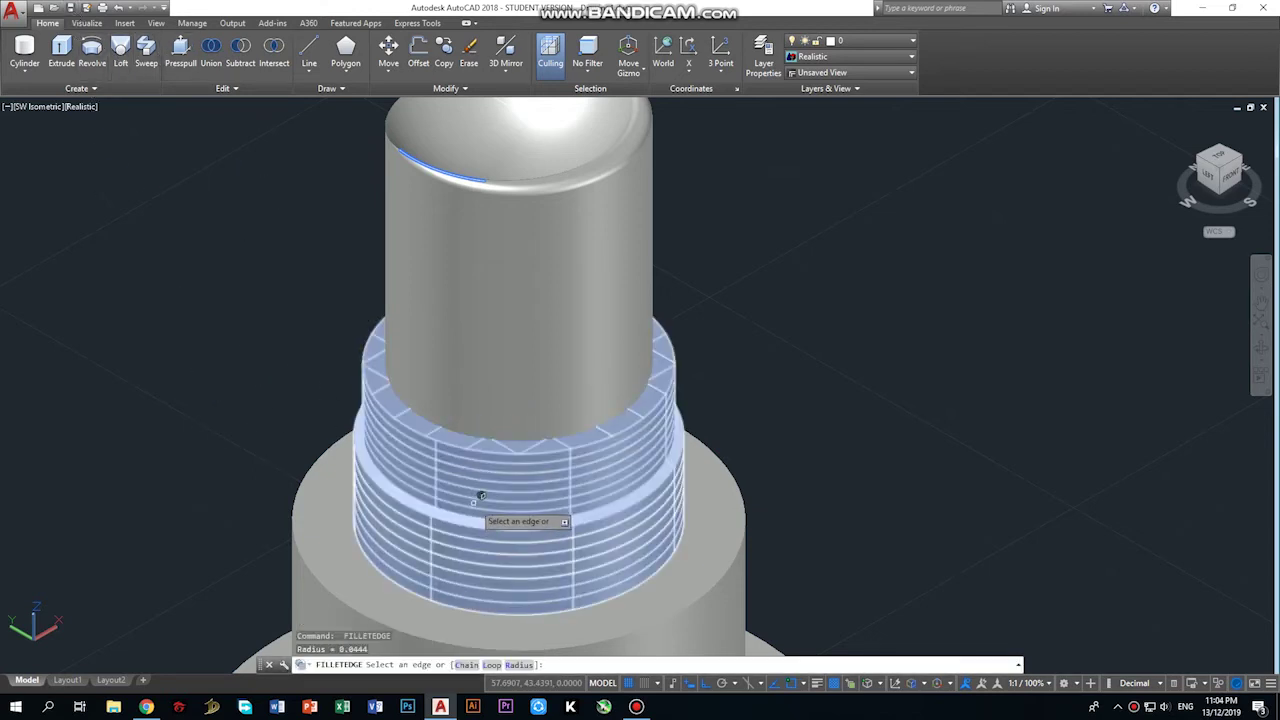
Fillet the top edge of the shaft's middle step.
{"action": "left_click", "coordinate": [507, 447]}
{"action": "left_click", "coordinate": [706, 591]}
{"action": "left_click", "coordinate": [710, 589]}
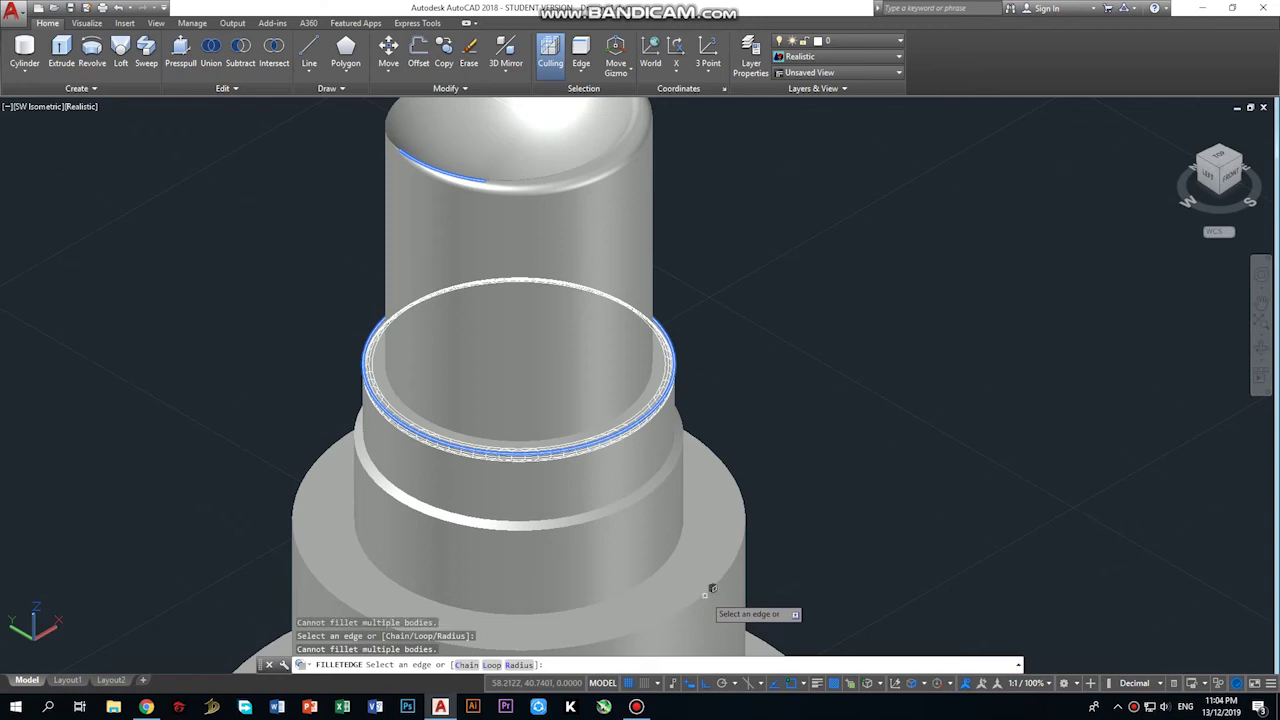
{"action": "left_click", "coordinate": [710, 590]}
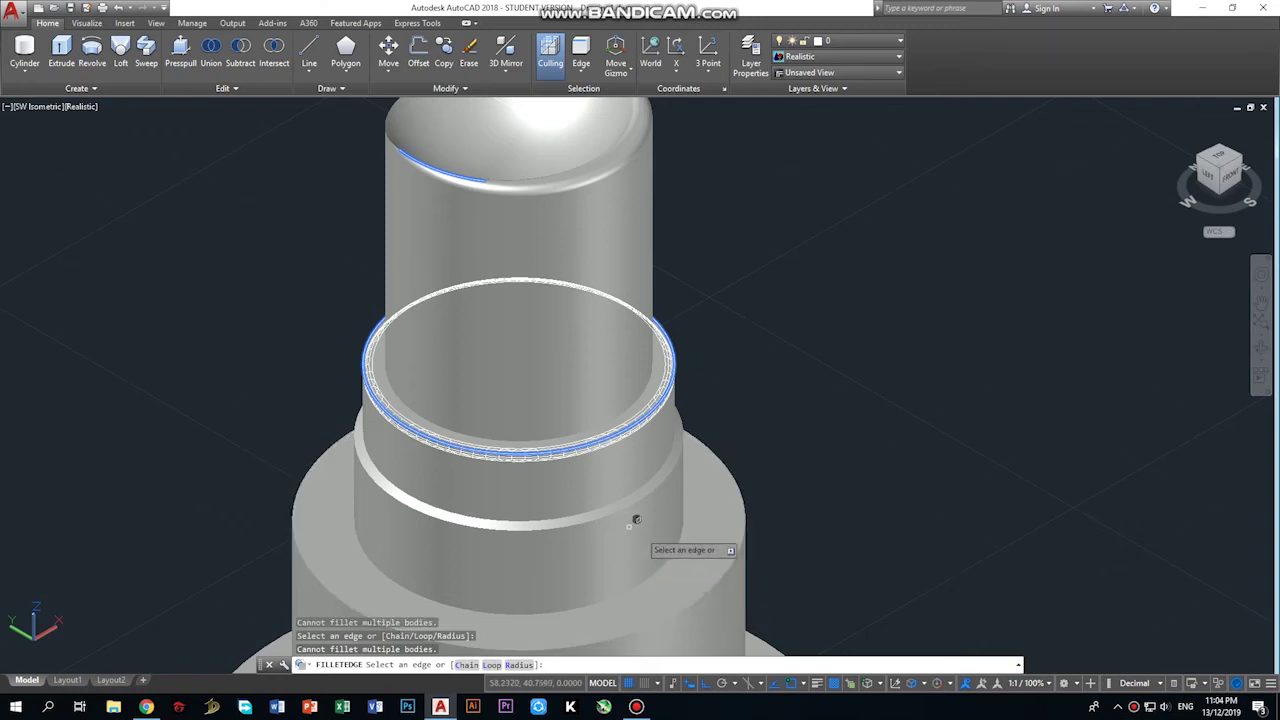
{"action": "key", "text": "Return"}
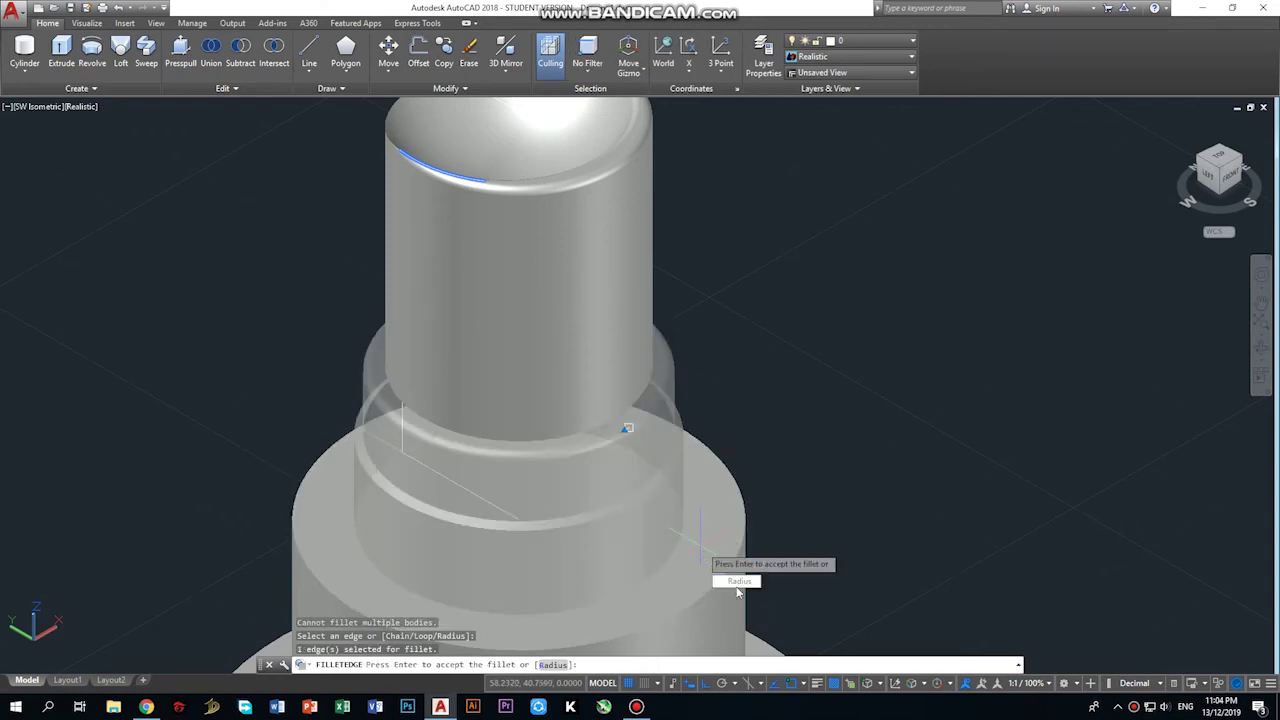
{"action": "key", "text": "Return"}
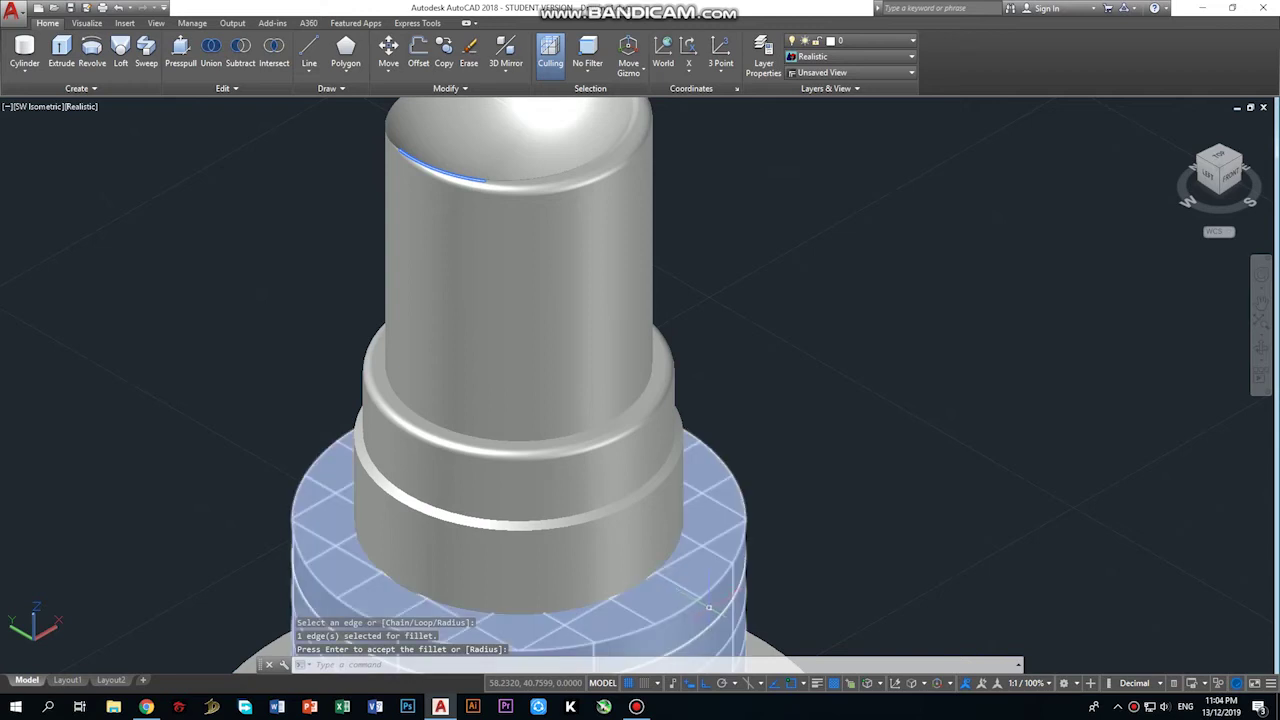
Fillet the top edge of the shaft's base.
{"action": "key", "text": "Return"}
{"action": "left_click", "coordinate": [712, 588]}
{"action": "key", "text": "Return"}
{"action": "scroll", "coordinate": [705, 588], "scroll_direction": "down", "scroll_amount": 5}
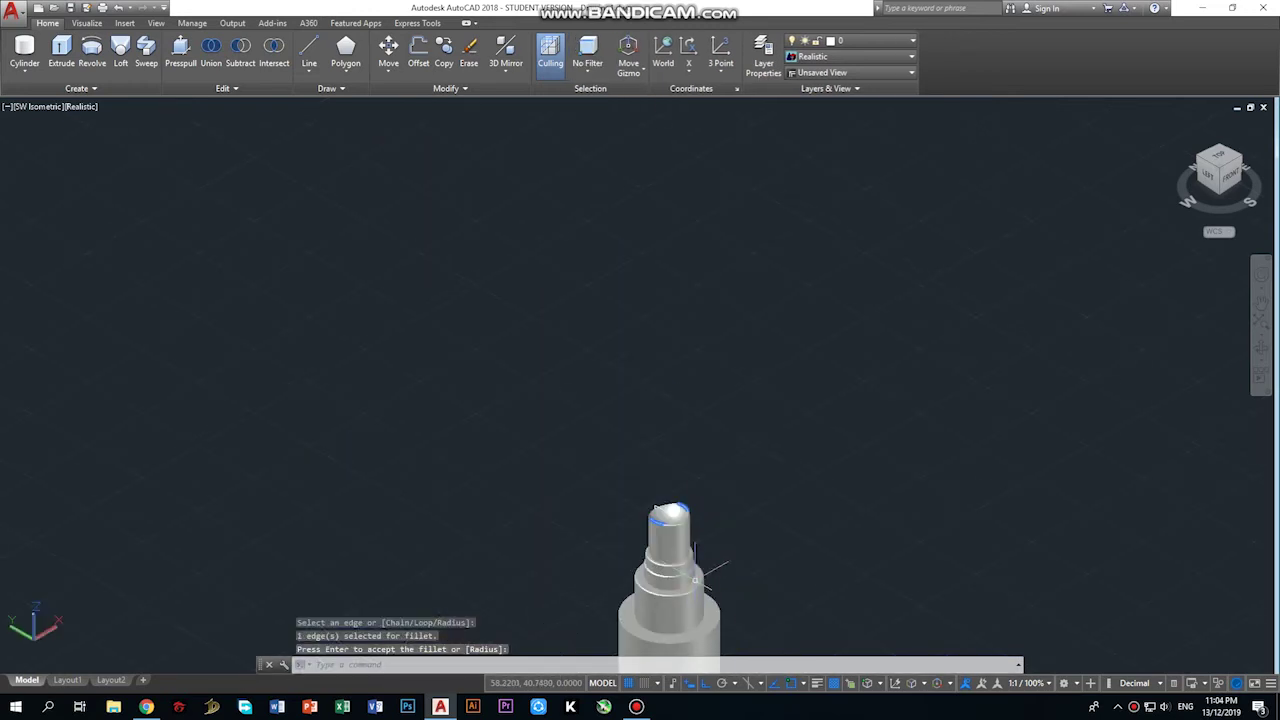
{"action": "scroll", "coordinate": [718, 592], "scroll_direction": "up", "scroll_amount": 2}
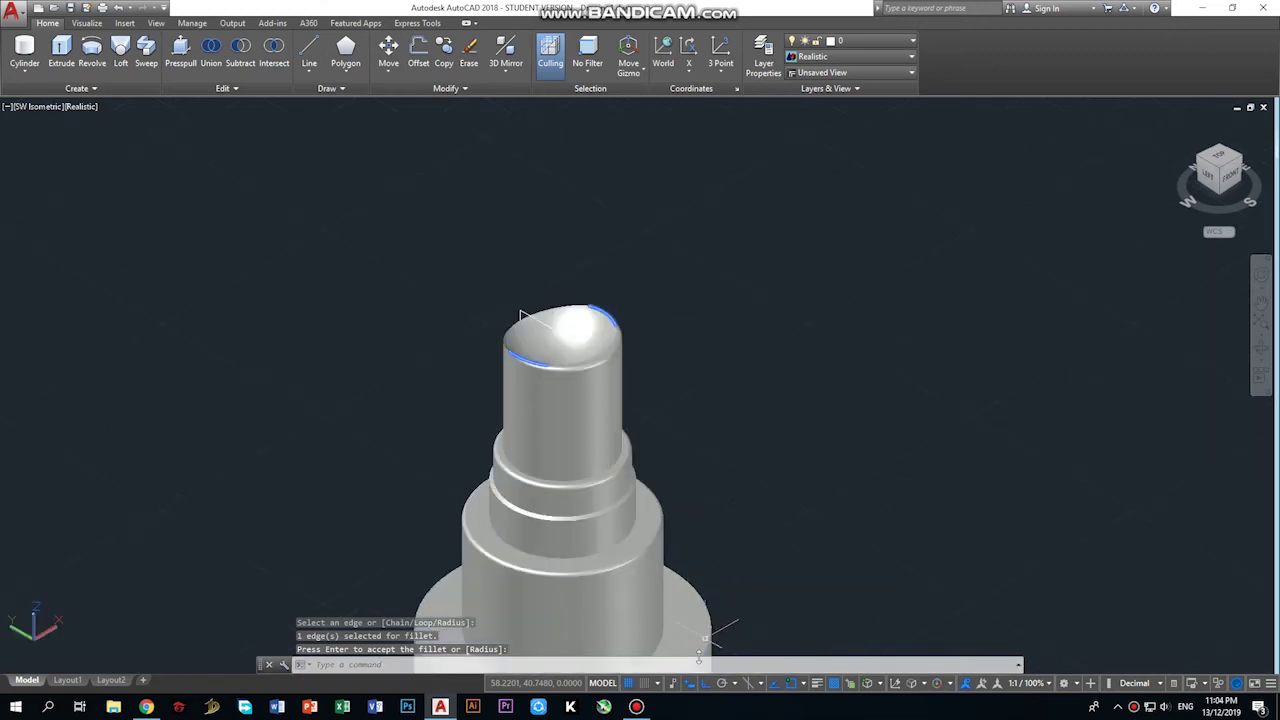
{"action": "scroll", "coordinate": [715, 593], "scroll_direction": "up", "scroll_amount": 2}
{"action": "scroll", "coordinate": [711, 594], "scroll_direction": "up", "scroll_amount": 3}
{"action": "key", "text": "Return"}
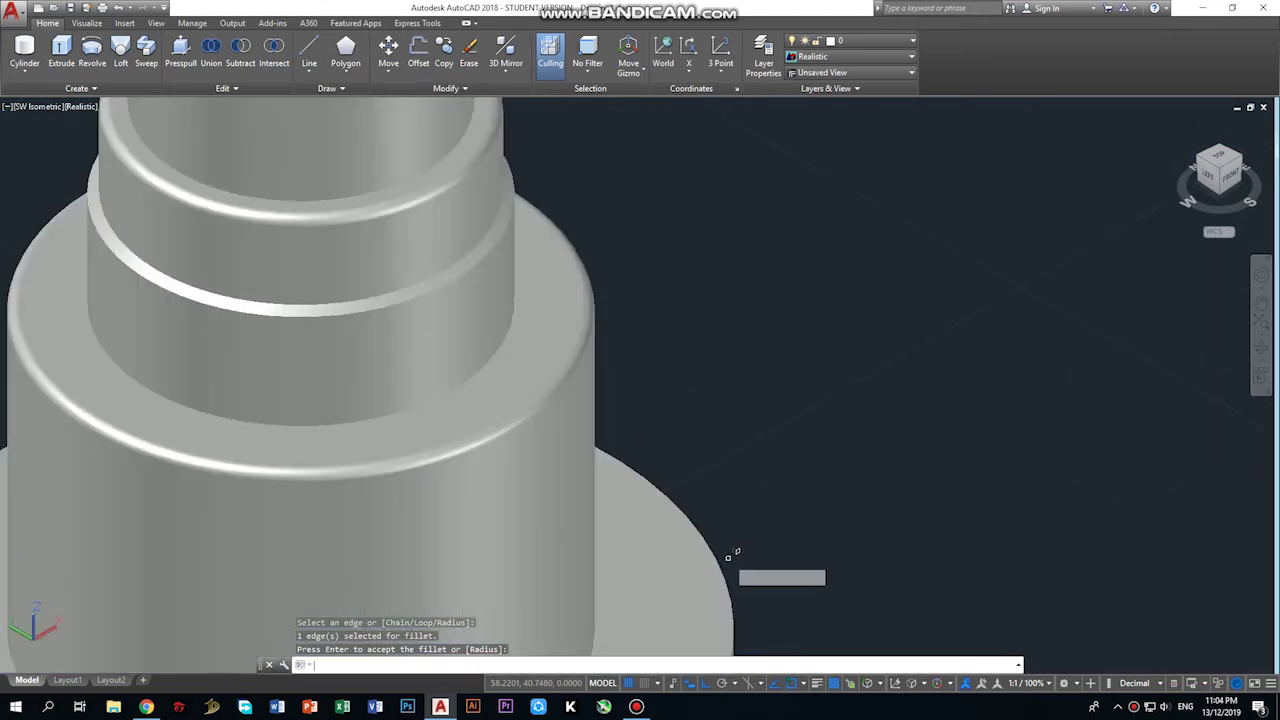
Fillet the sleeve's top rim.
{"action": "key", "text": "Return"}
{"action": "left_click", "coordinate": [717, 555]}
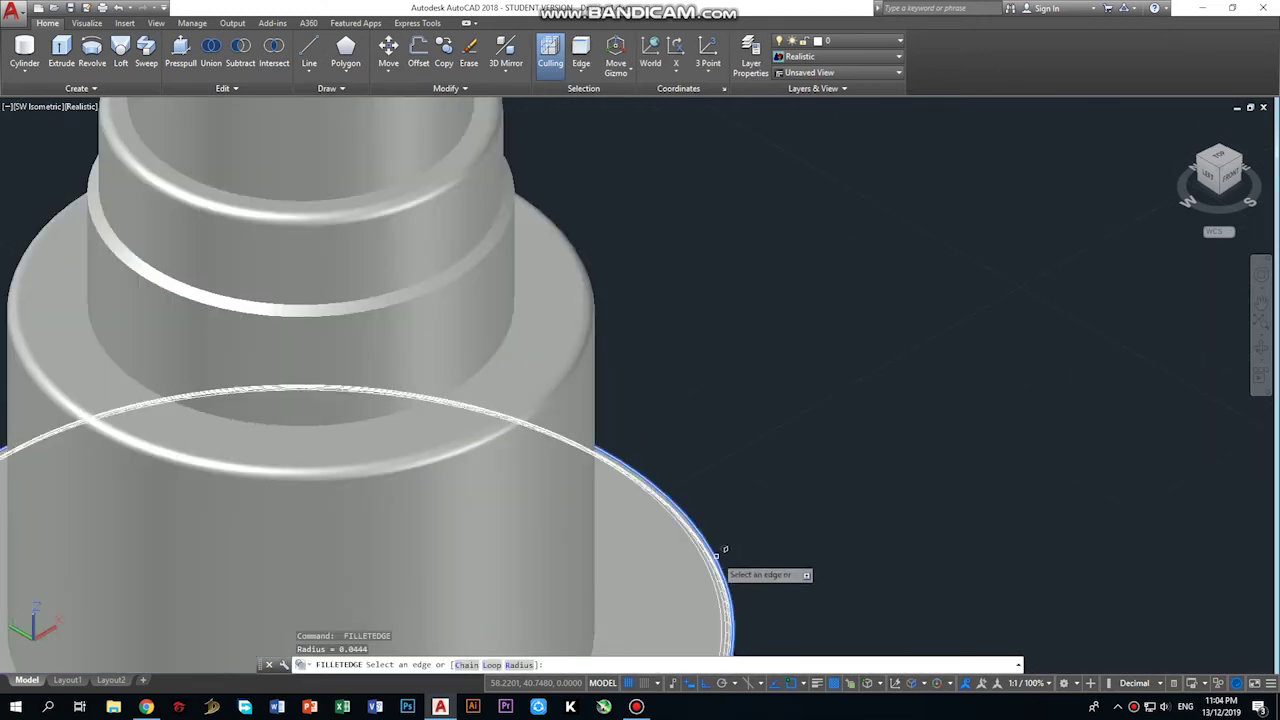
{"action": "scroll", "coordinate": [722, 567], "scroll_direction": "down", "scroll_amount": 1}
{"action": "key", "text": "Return"}
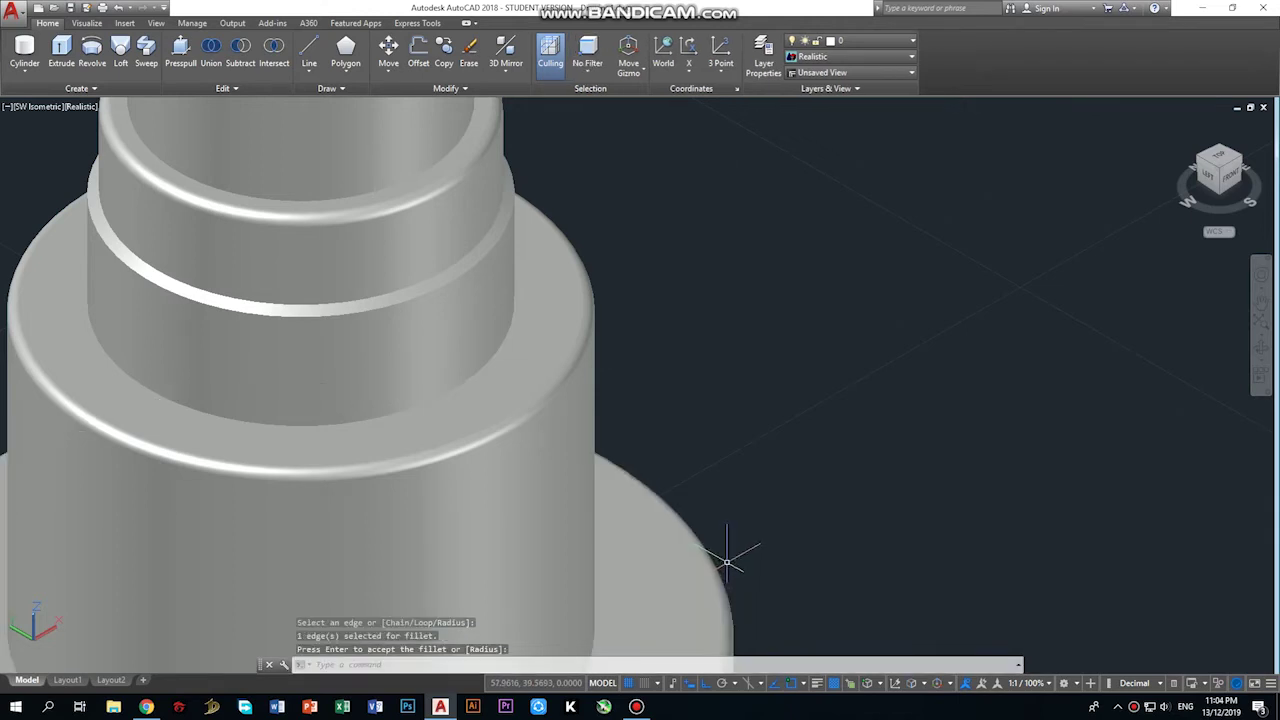
{"action": "scroll", "coordinate": [725, 580], "scroll_direction": "down", "scroll_amount": 3}
{"action": "scroll", "coordinate": [727, 590], "scroll_direction": "down", "scroll_amount": 2}
{"action": "scroll", "coordinate": [722, 598], "scroll_direction": "down", "scroll_amount": 4}
{"action": "scroll", "coordinate": [714, 610], "scroll_direction": "down", "scroll_amount": 2}
{"action": "scroll", "coordinate": [717, 620], "scroll_direction": "up", "scroll_amount": 2}
{"action": "scroll", "coordinate": [718, 632], "scroll_direction": "up", "scroll_amount": 3}
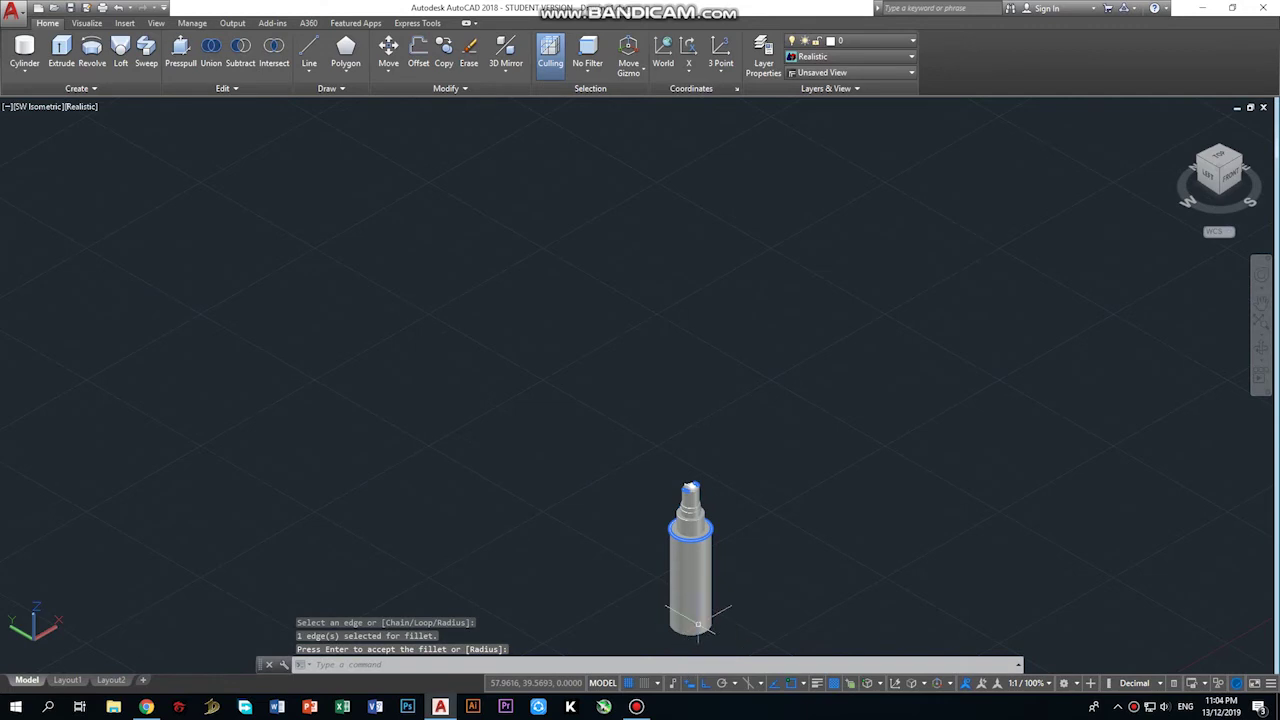
{"action": "scroll", "coordinate": [686, 615], "scroll_direction": "up", "scroll_amount": 4}
{"action": "scroll", "coordinate": [690, 630], "scroll_direction": "up", "scroll_amount": 3}
{"action": "scroll", "coordinate": [691, 635], "scroll_direction": "up", "scroll_amount": 1}
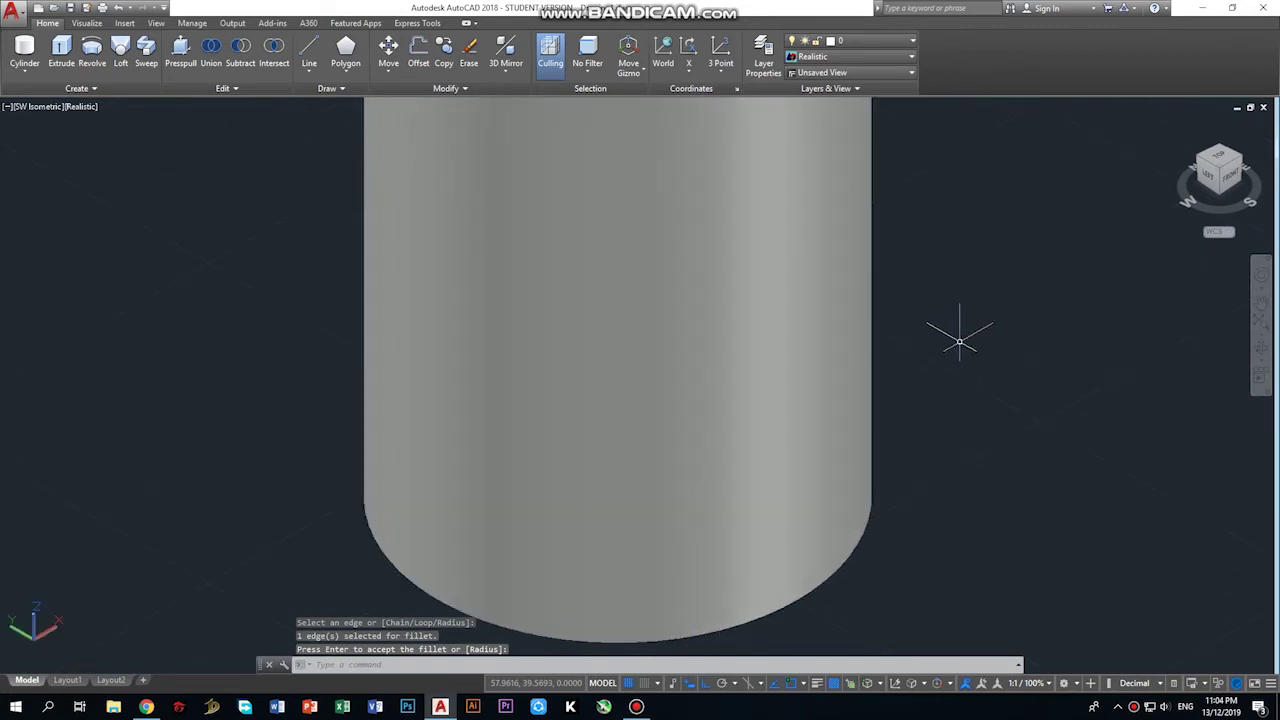
{"action": "left_click", "coordinate": [1222, 198]}
{"action": "key", "text": "Return"}
Fillet the sleeve's bottom edge, viewed from below.
{"action": "scroll", "coordinate": [641, 619], "scroll_direction": "up", "scroll_amount": 3}
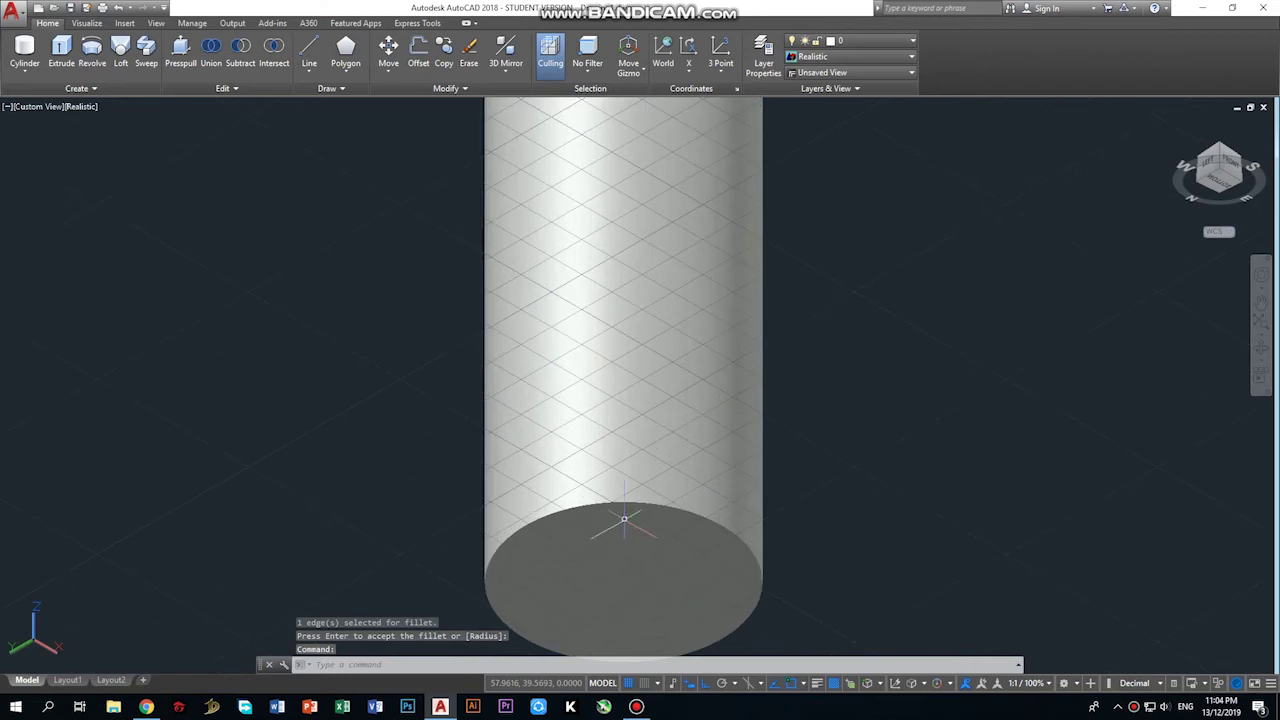
{"action": "key", "text": "Return"}
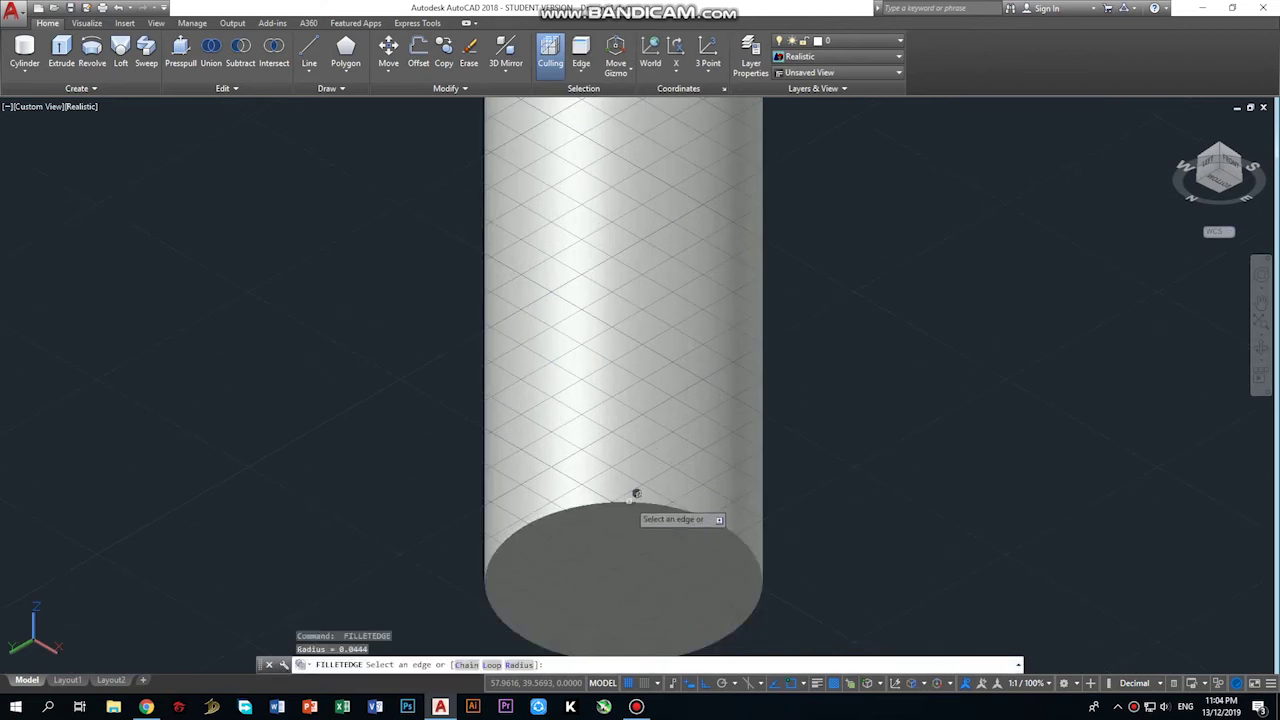
{"action": "left_click", "coordinate": [635, 492]}
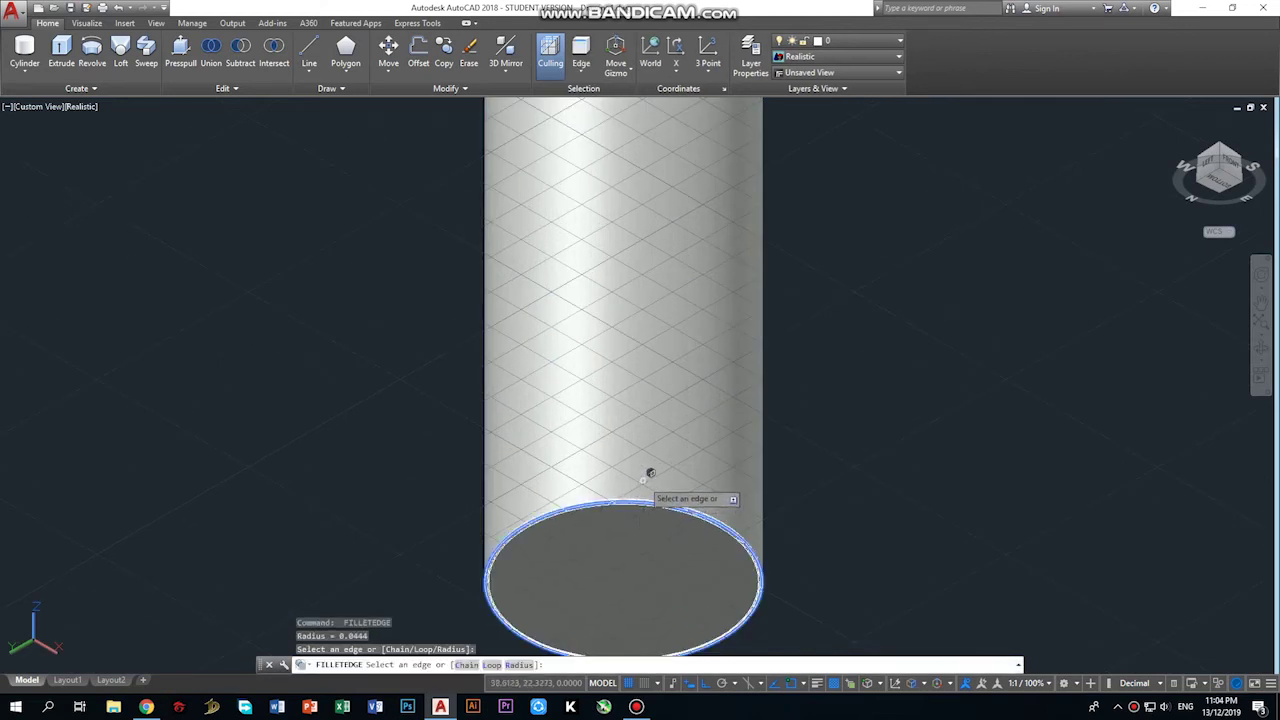
{"action": "key", "text": "Return"}
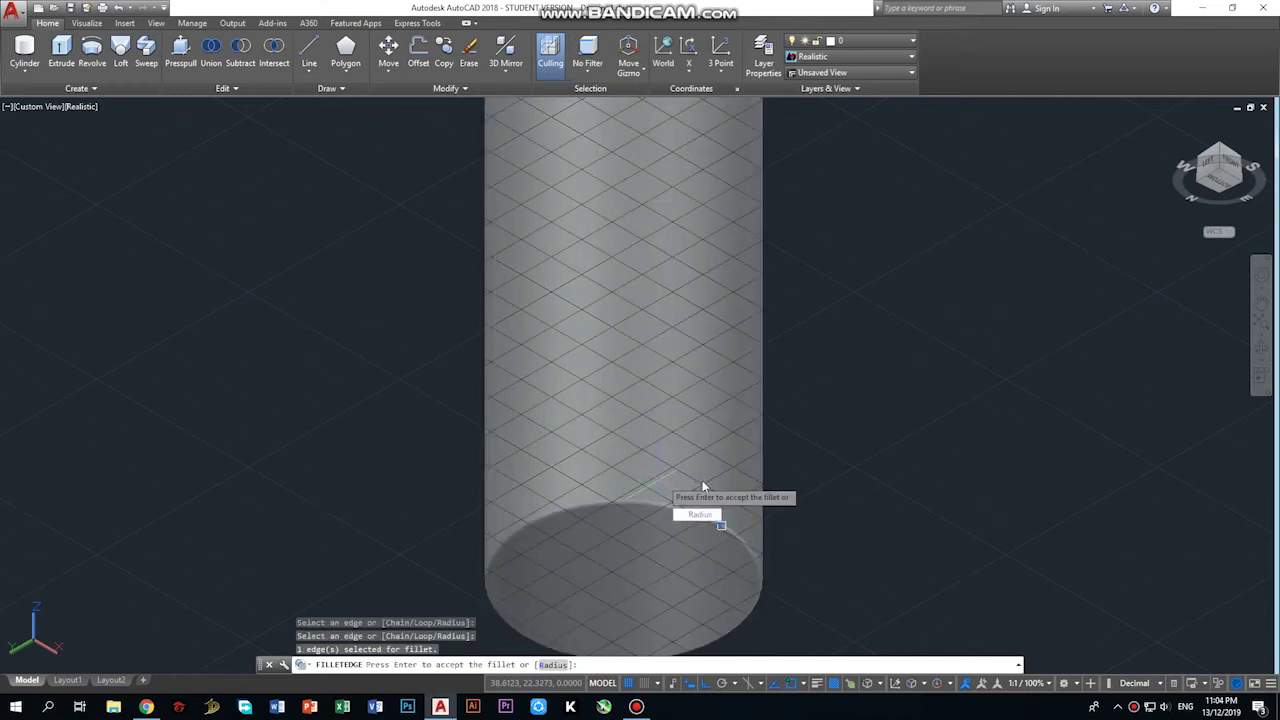
{"action": "key", "text": "Return"}
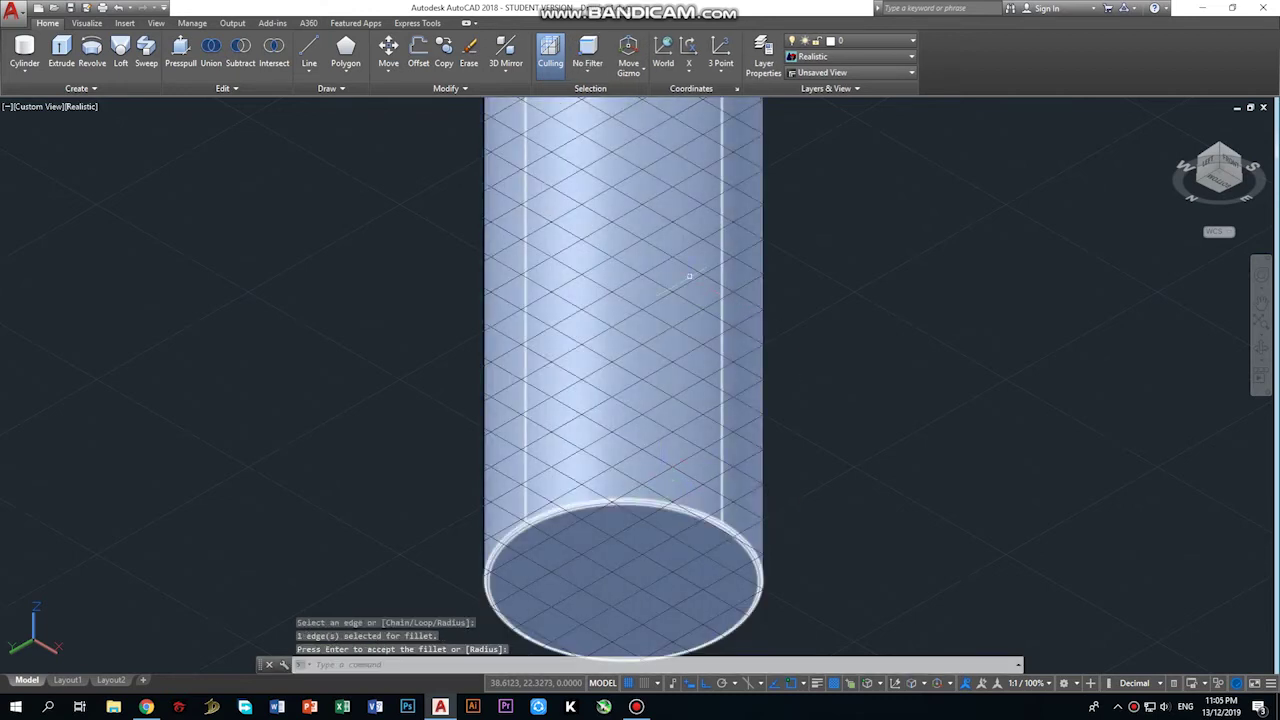
Return to SW Isometric view and briefly select, then deselect, all objects.
{"action": "scroll", "coordinate": [620, 432], "scroll_direction": "down", "scroll_amount": 3}
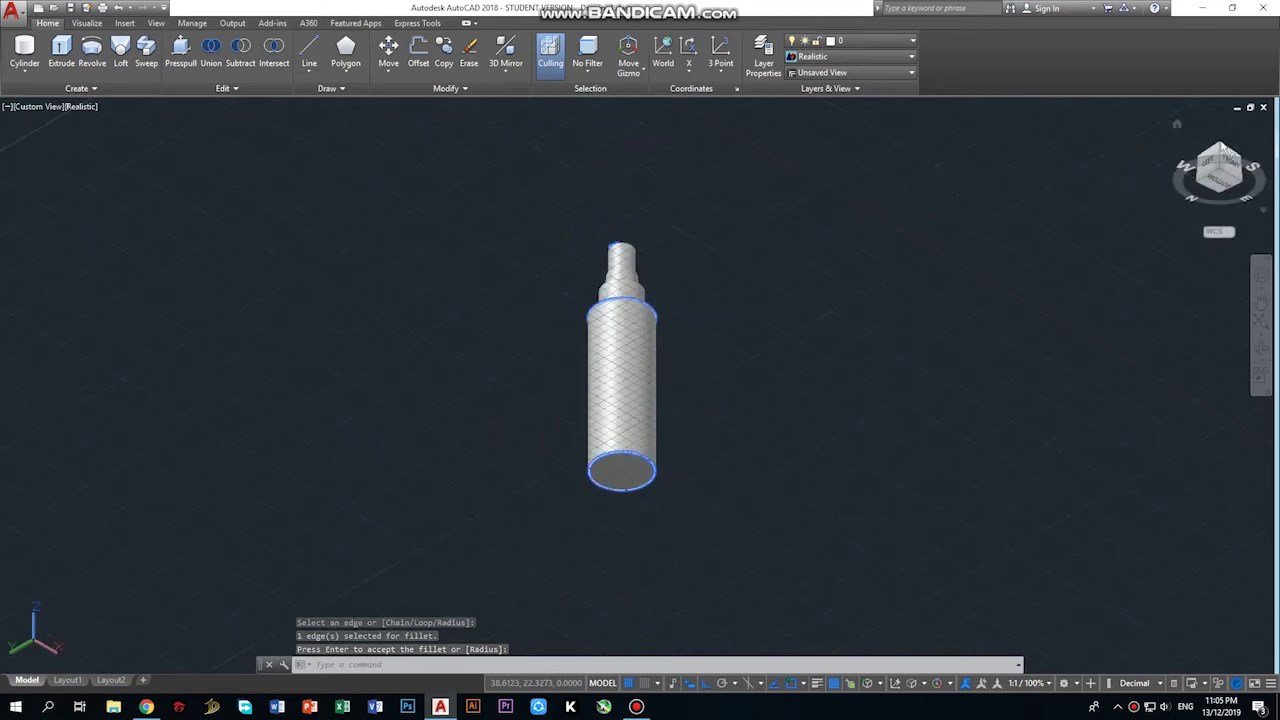
{"action": "left_click", "coordinate": [1221, 148]}
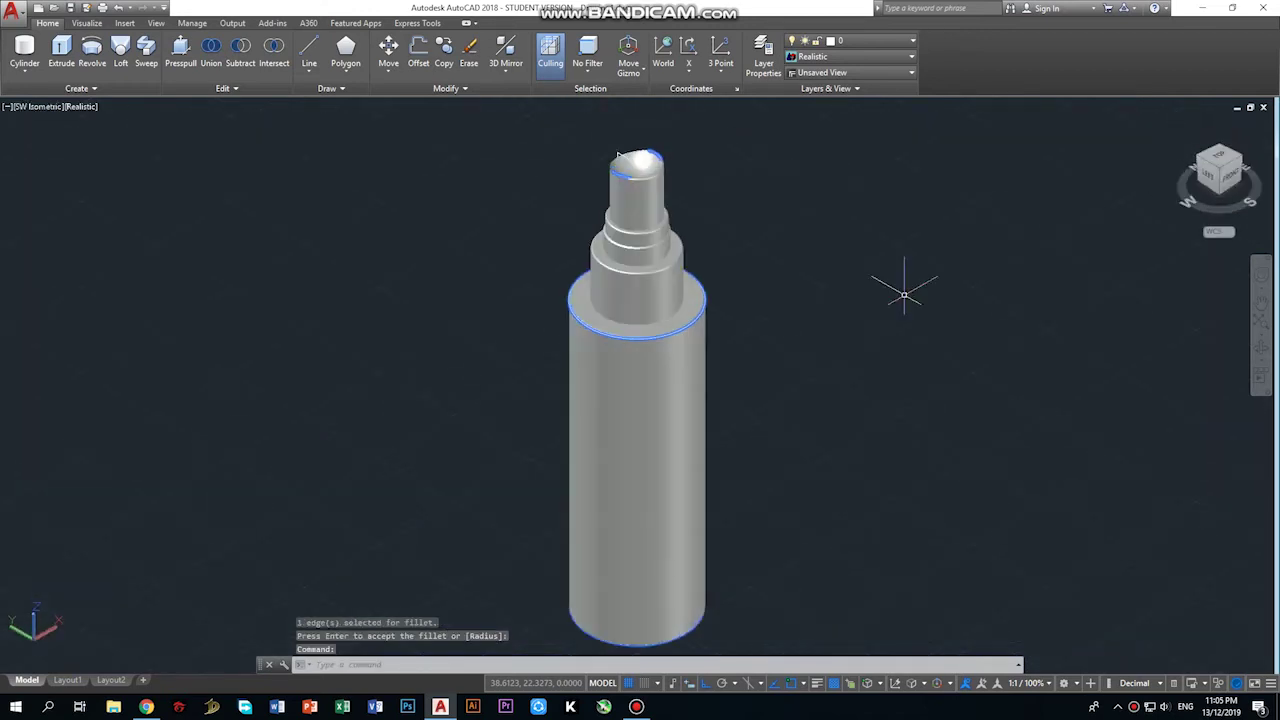
{"action": "key", "text": "ctrl+a"}
{"action": "key", "text": "Escape"}
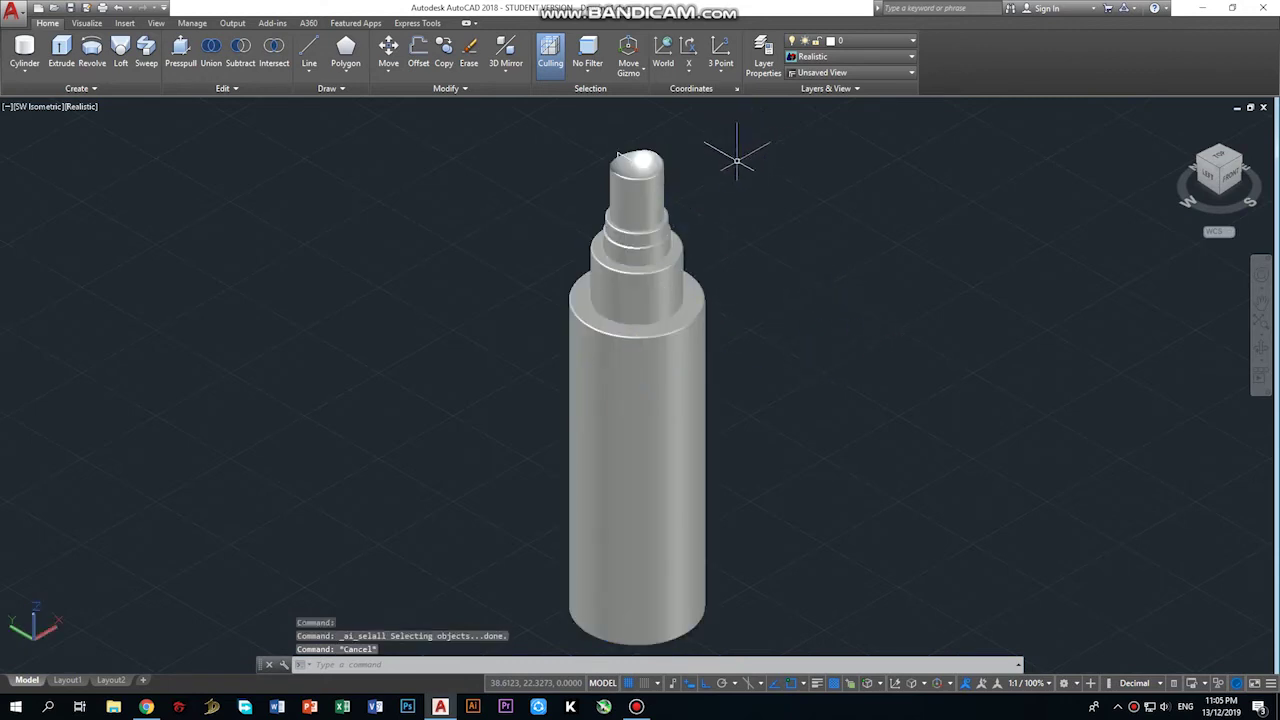
Draw a thin disc cylinder of radius 0.25 centred on the rim of the shaft's top step.
{"action": "scroll", "coordinate": [686, 183], "scroll_direction": "up", "scroll_amount": 2}
{"action": "scroll", "coordinate": [657, 189], "scroll_direction": "up", "scroll_amount": 3}
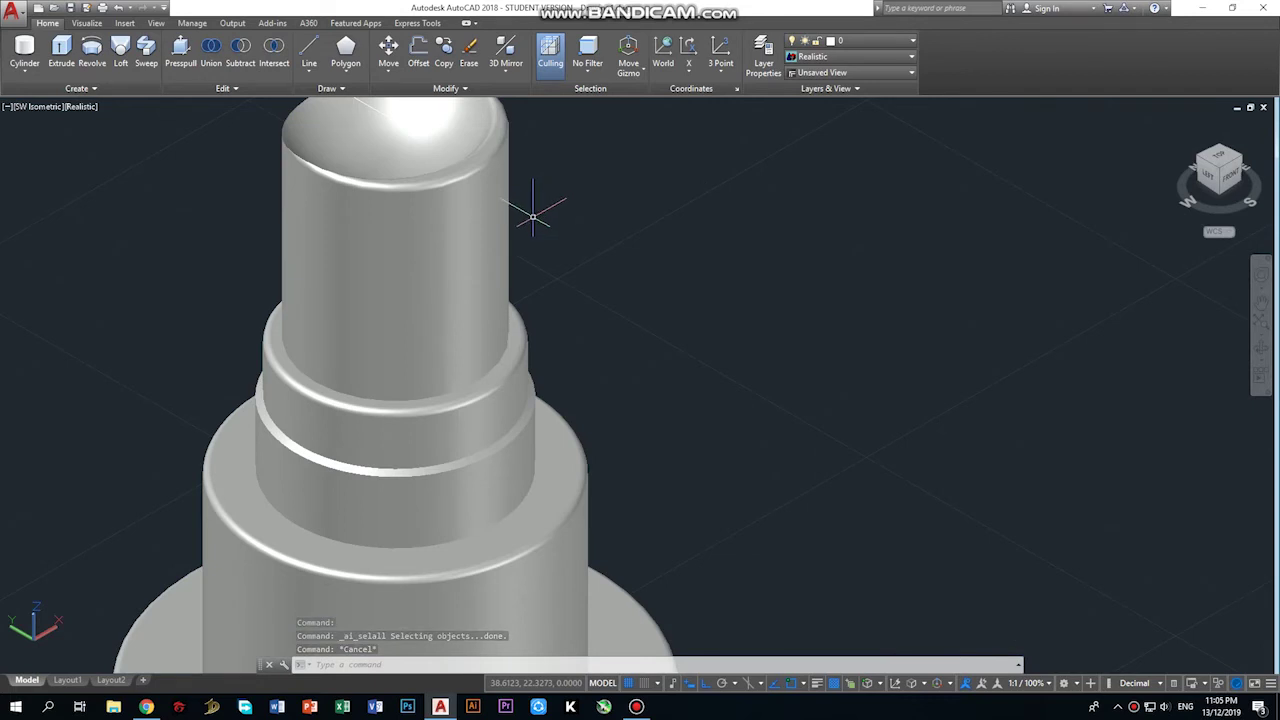
{"action": "scroll", "coordinate": [499, 210], "scroll_direction": "down", "scroll_amount": 2}
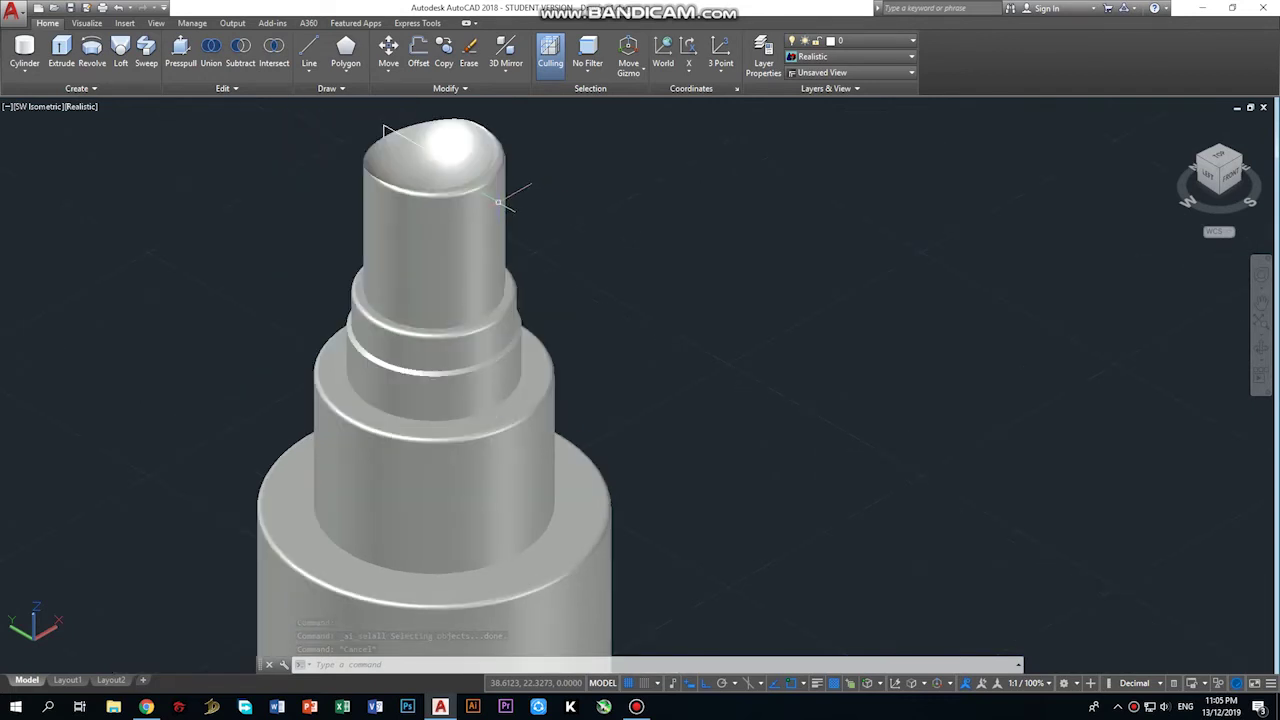
{"action": "left_click", "coordinate": [22, 48]}
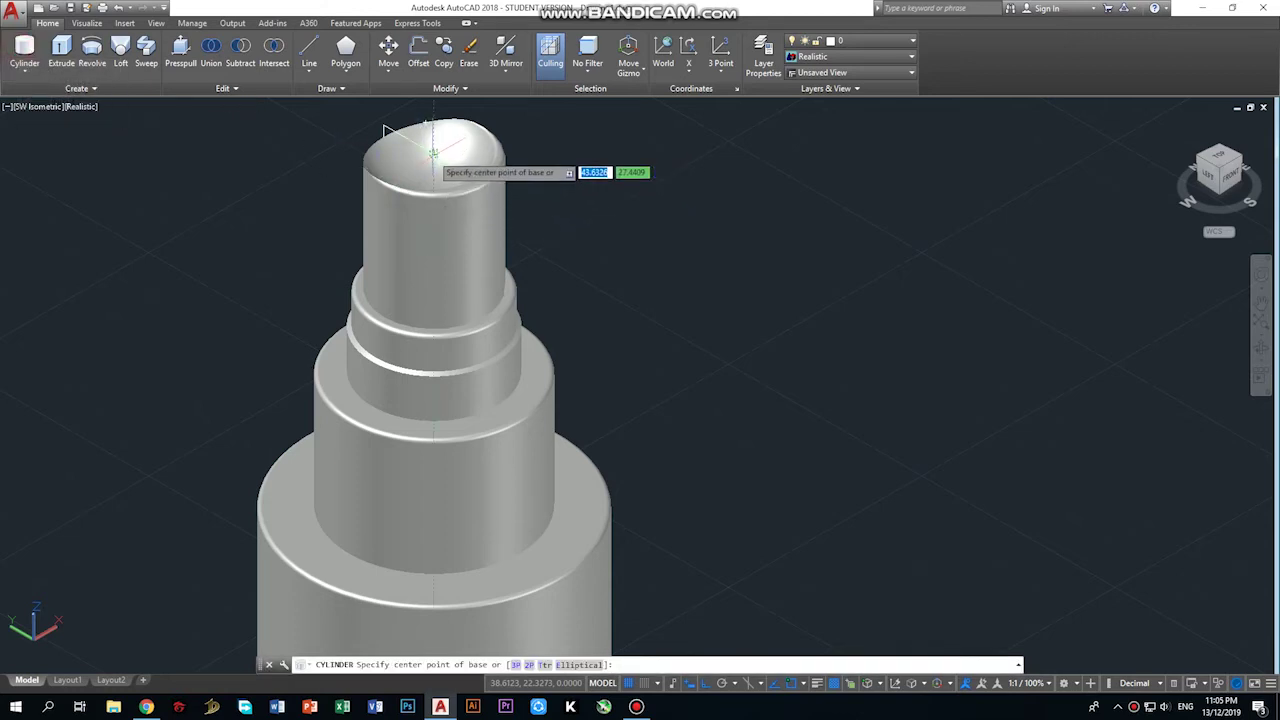
{"action": "left_click", "coordinate": [488, 182]}
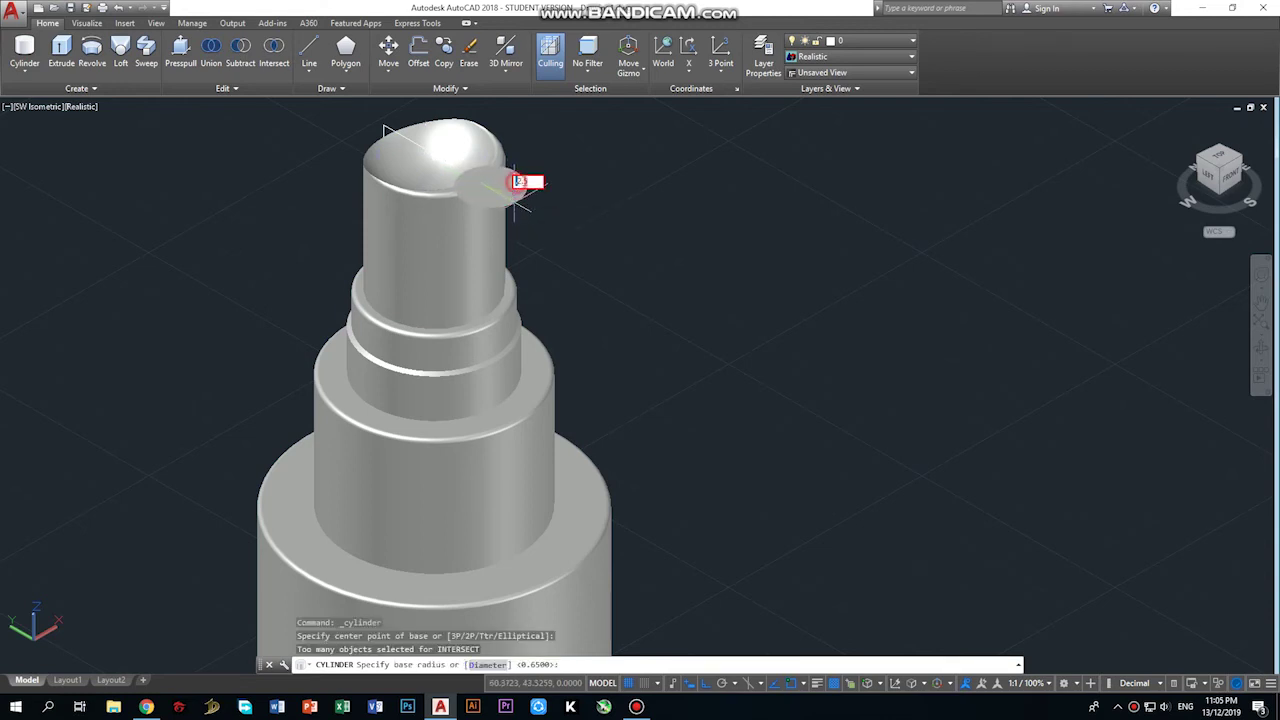
{"action": "type", "text": ".25"}
{"action": "key", "text": "Return"}
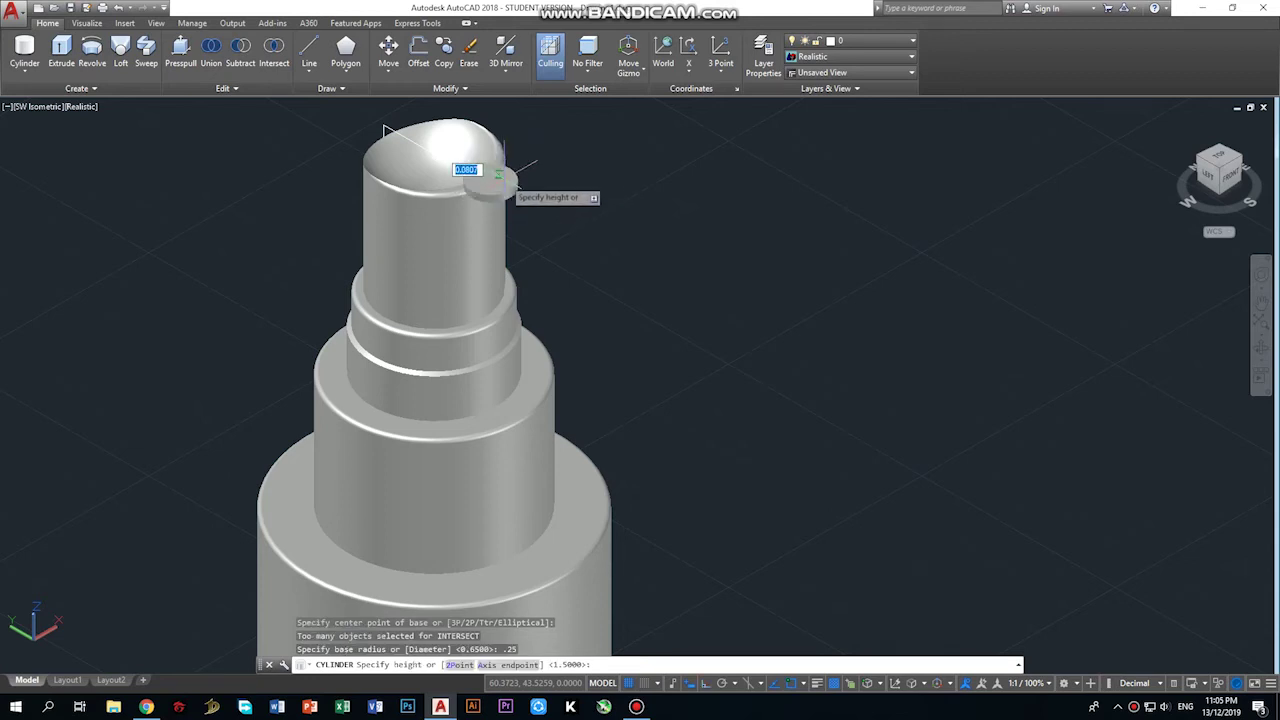
{"action": "left_click", "coordinate": [503, 177]}
{"action": "left_click", "coordinate": [384, 130]}
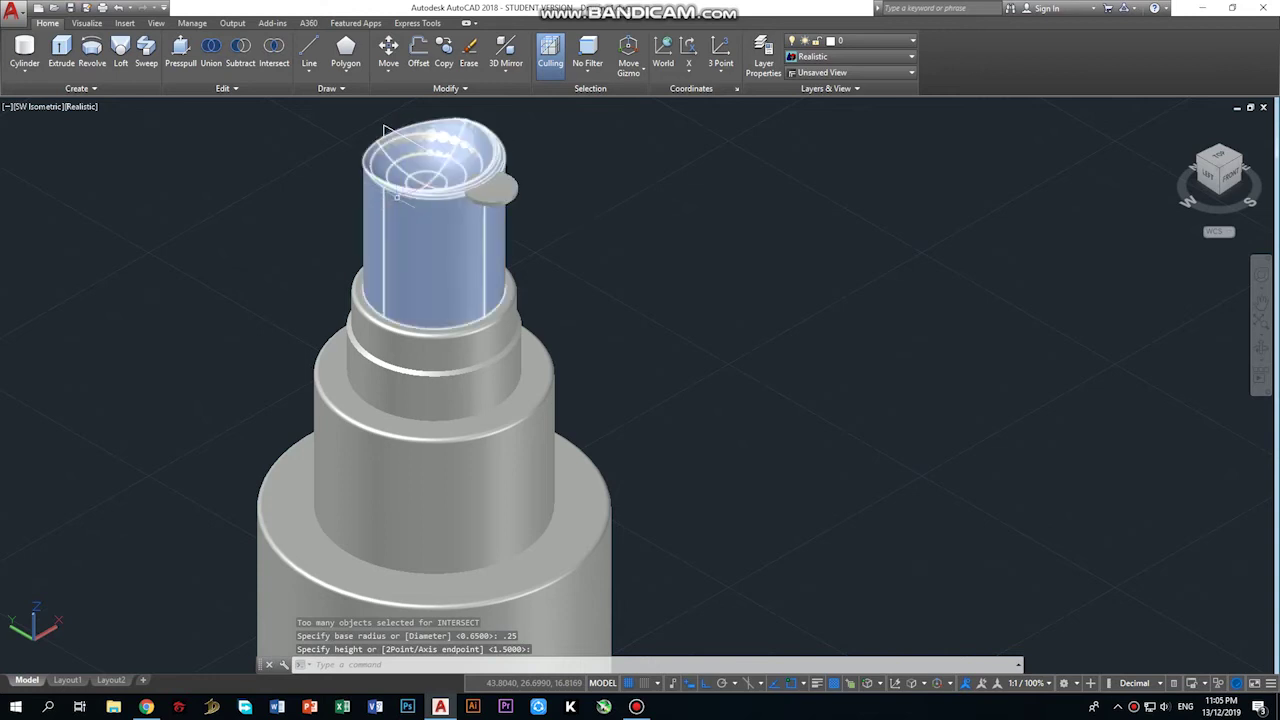
{"action": "key", "text": "Escape"}
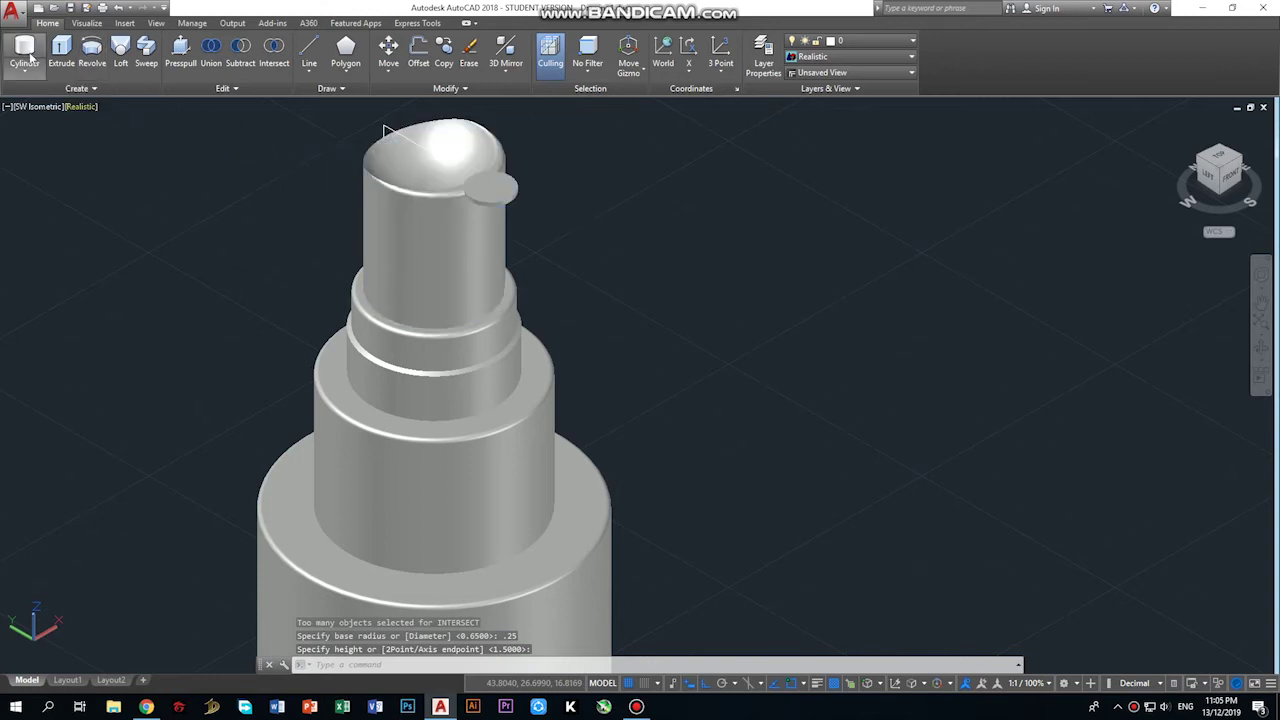
Draw a 0.05-radius pin cylinder through the disc's centre, then undo back to the full shaft view.
{"action": "left_click", "coordinate": [25, 52]}
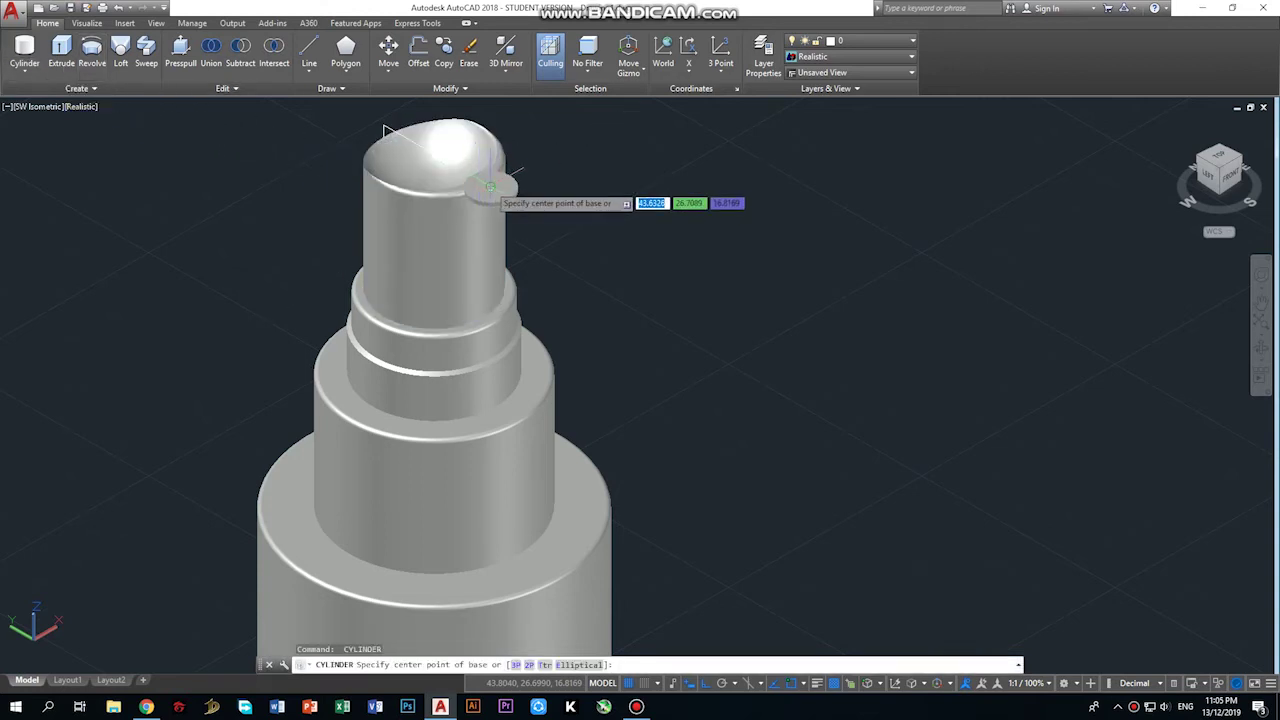
{"action": "left_click", "coordinate": [505, 178]}
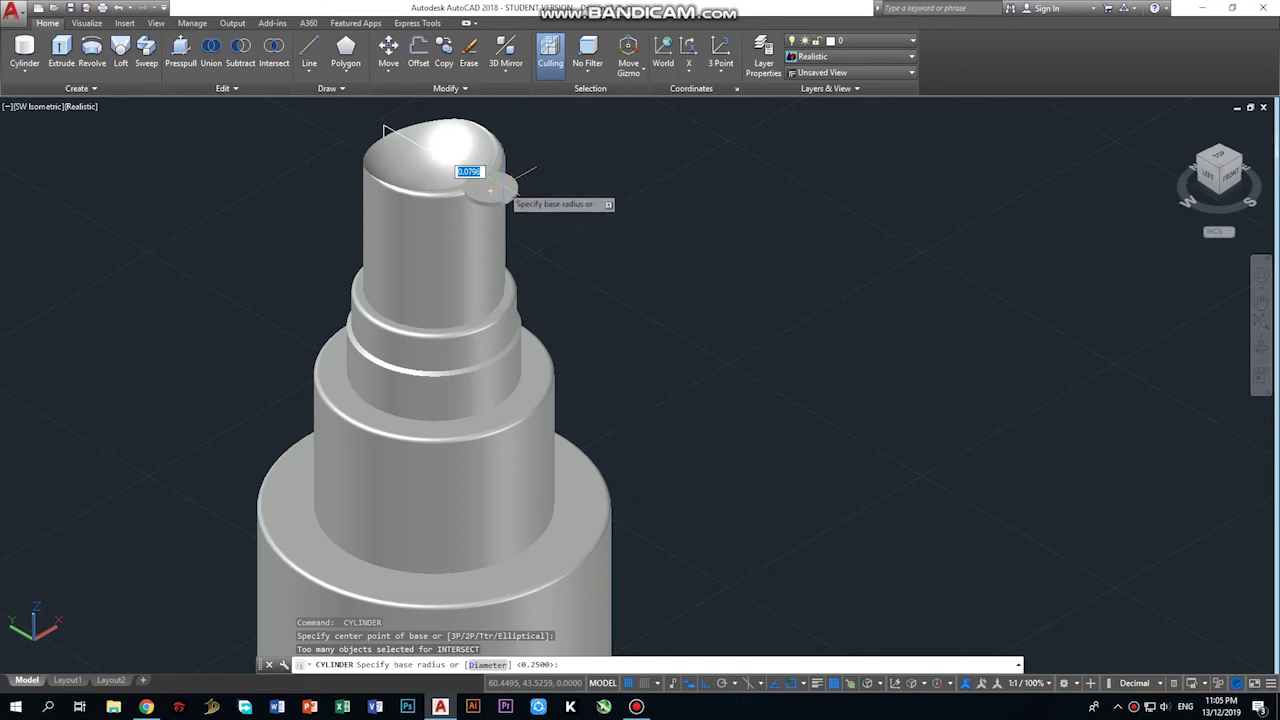
{"action": "scroll", "coordinate": [492, 182], "scroll_direction": "up", "scroll_amount": 3}
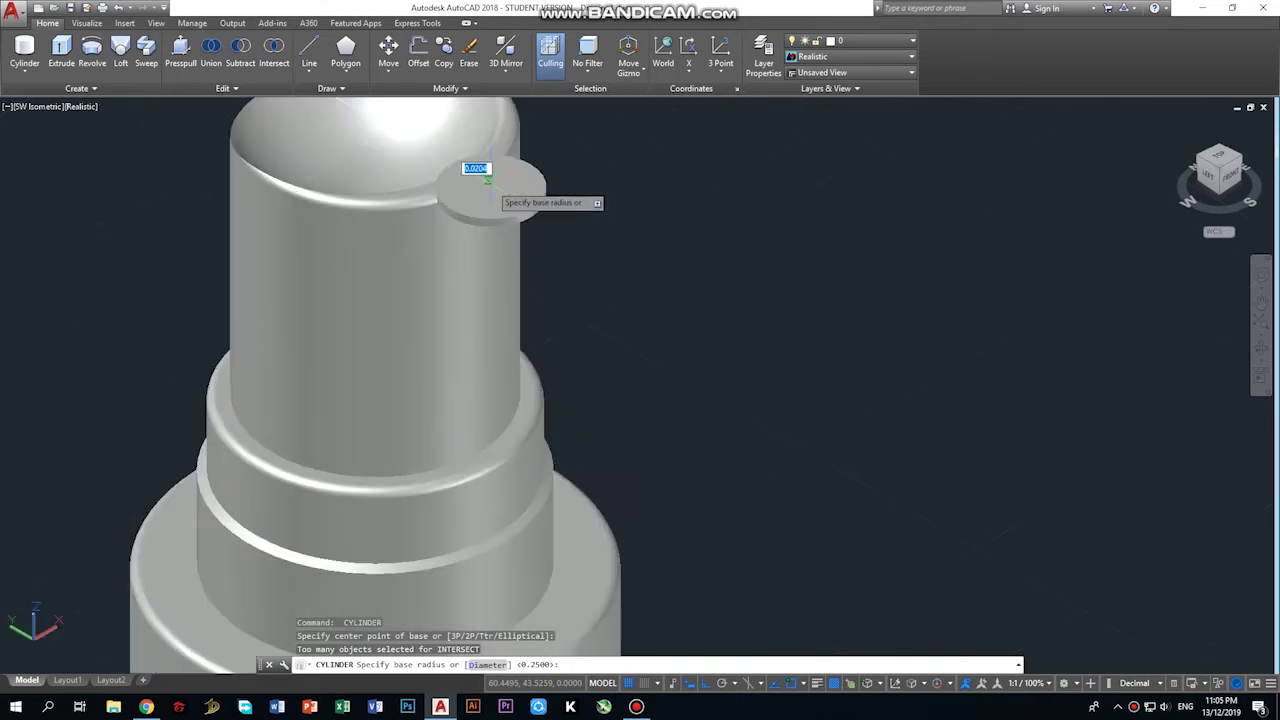
{"action": "scroll", "coordinate": [500, 179], "scroll_direction": "up", "scroll_amount": 5}
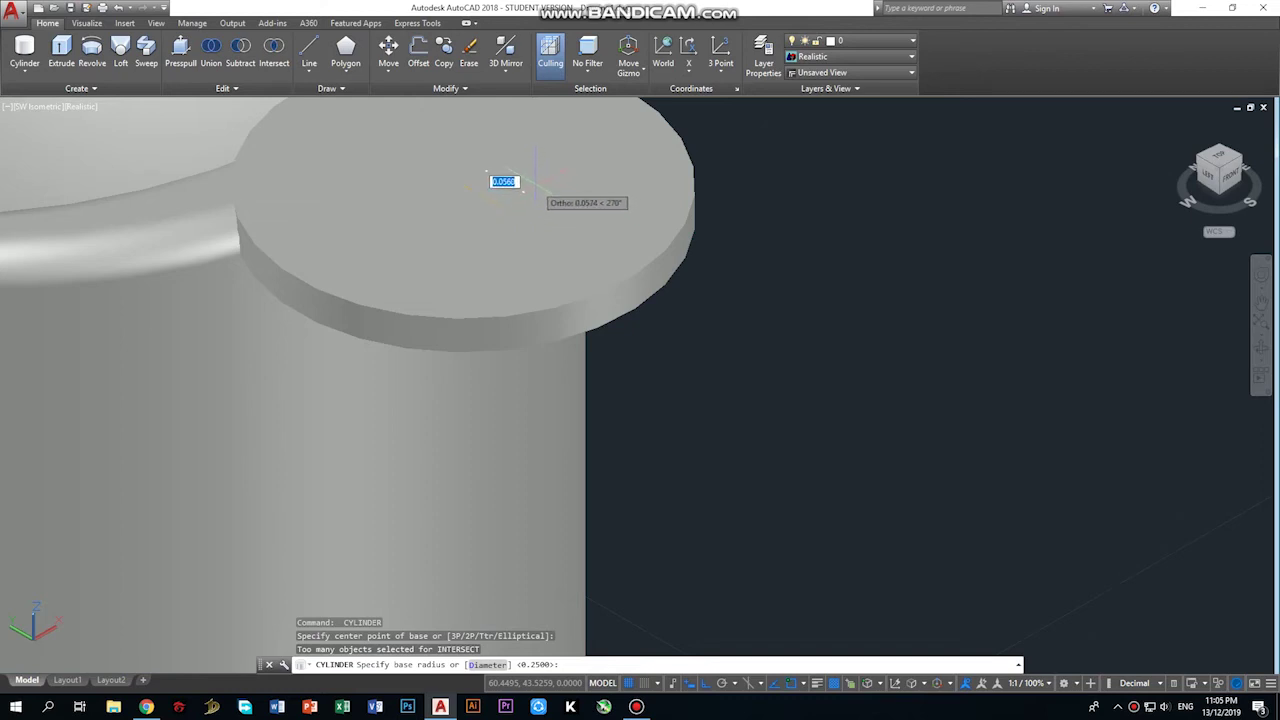
{"action": "type", "text": ".05"}
{"action": "key", "text": "Return"}
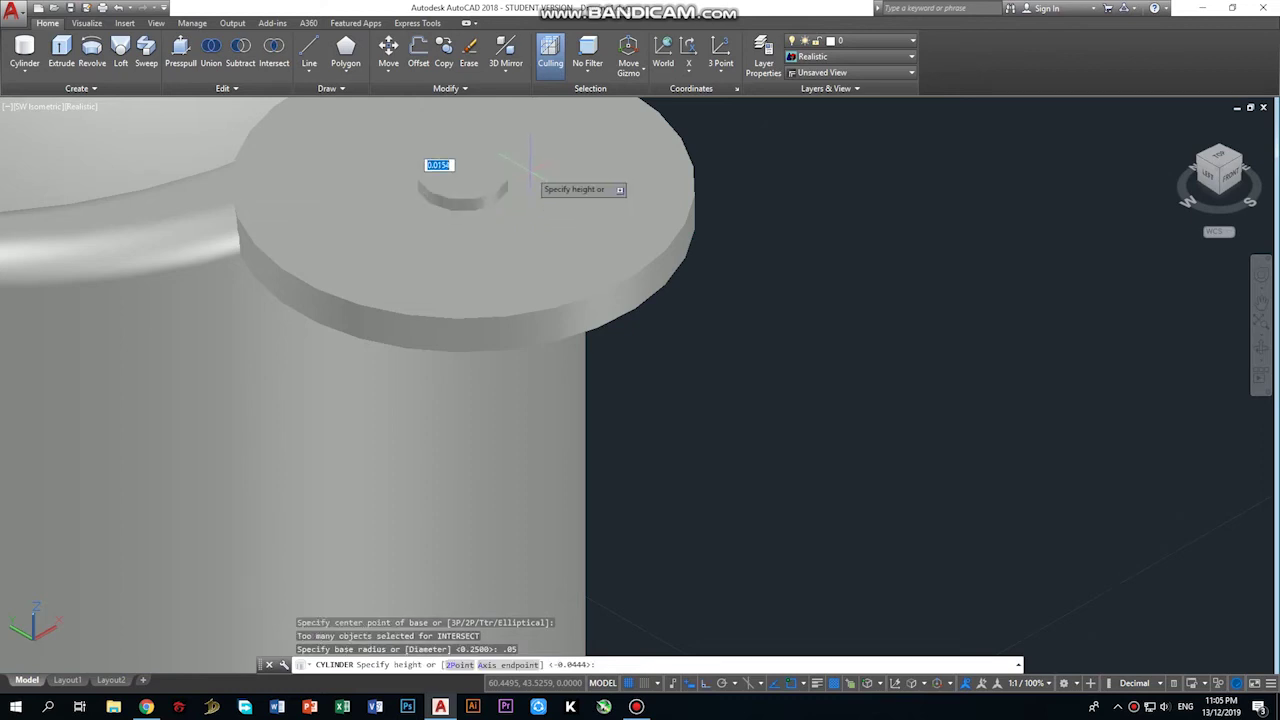
{"action": "left_click", "coordinate": [551, 353]}
{"action": "left_click", "coordinate": [516, 286]}
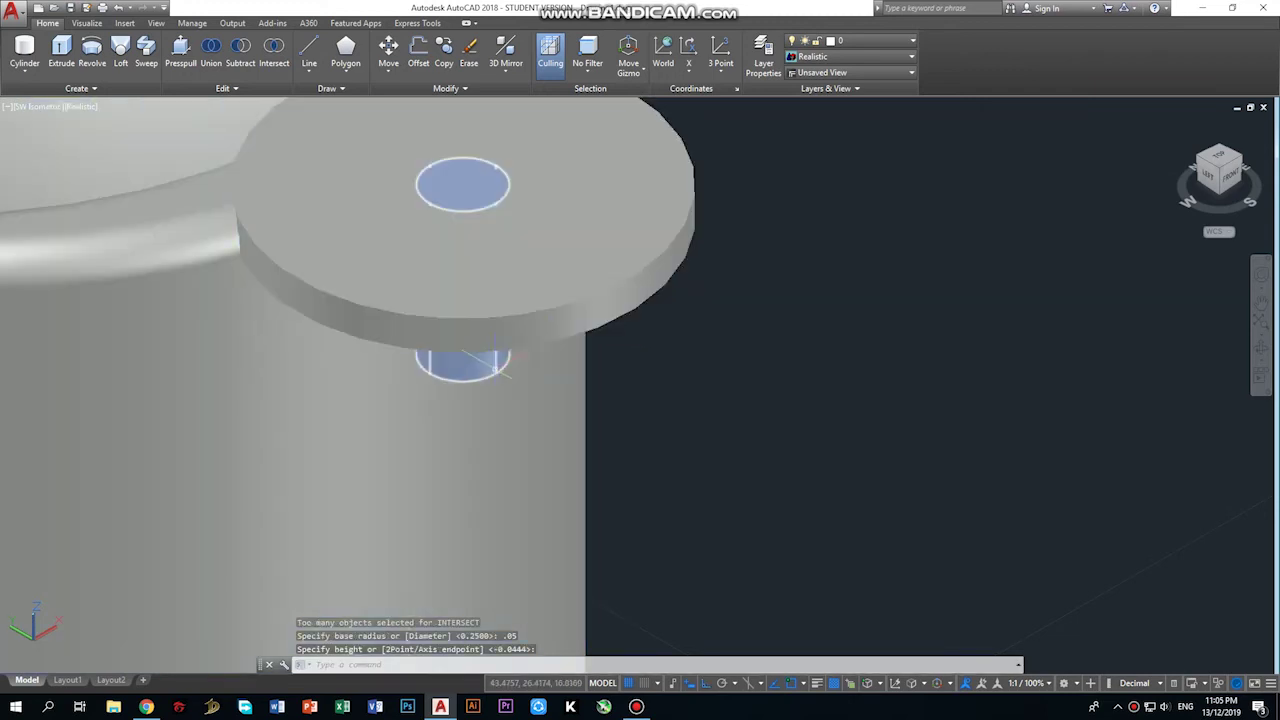
{"action": "left_click", "coordinate": [497, 290]}
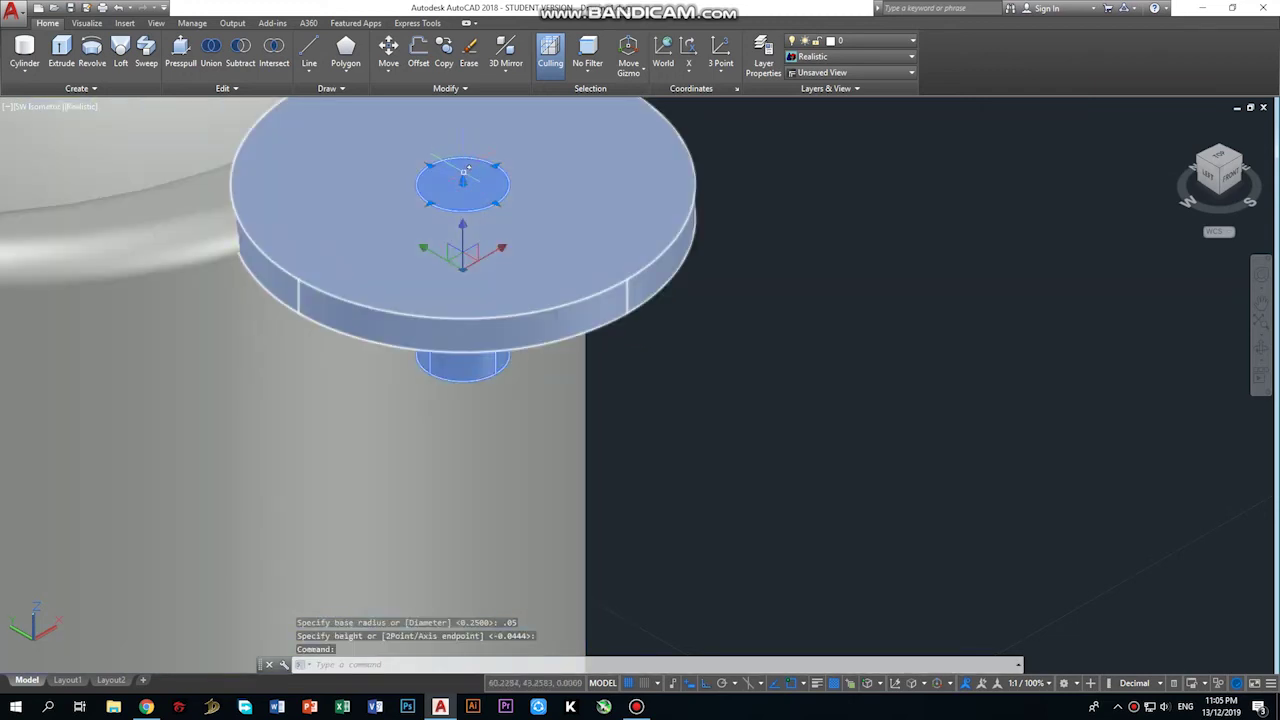
{"action": "key", "text": "ctrl+z"}
{"action": "key", "text": "ctrl+z"}
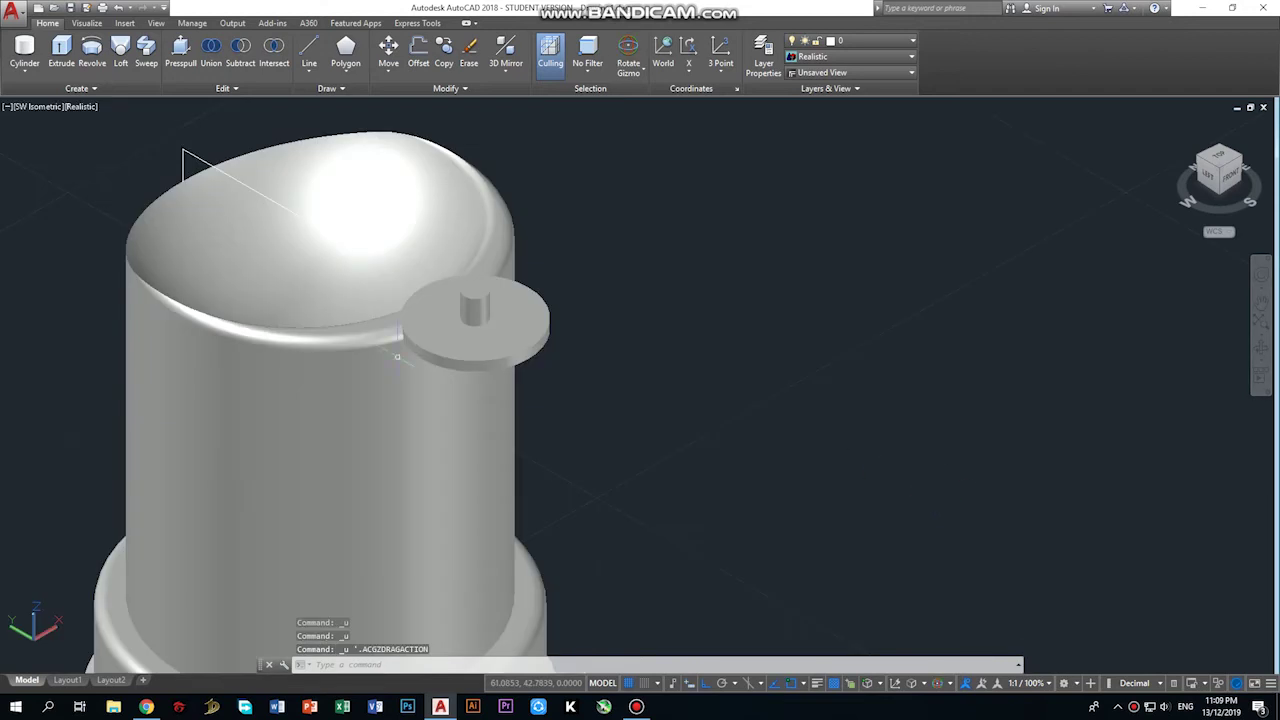
Select the pin and disc and rotate them 90° with the rotate gizmo.
{"action": "left_click", "coordinate": [478, 306]}
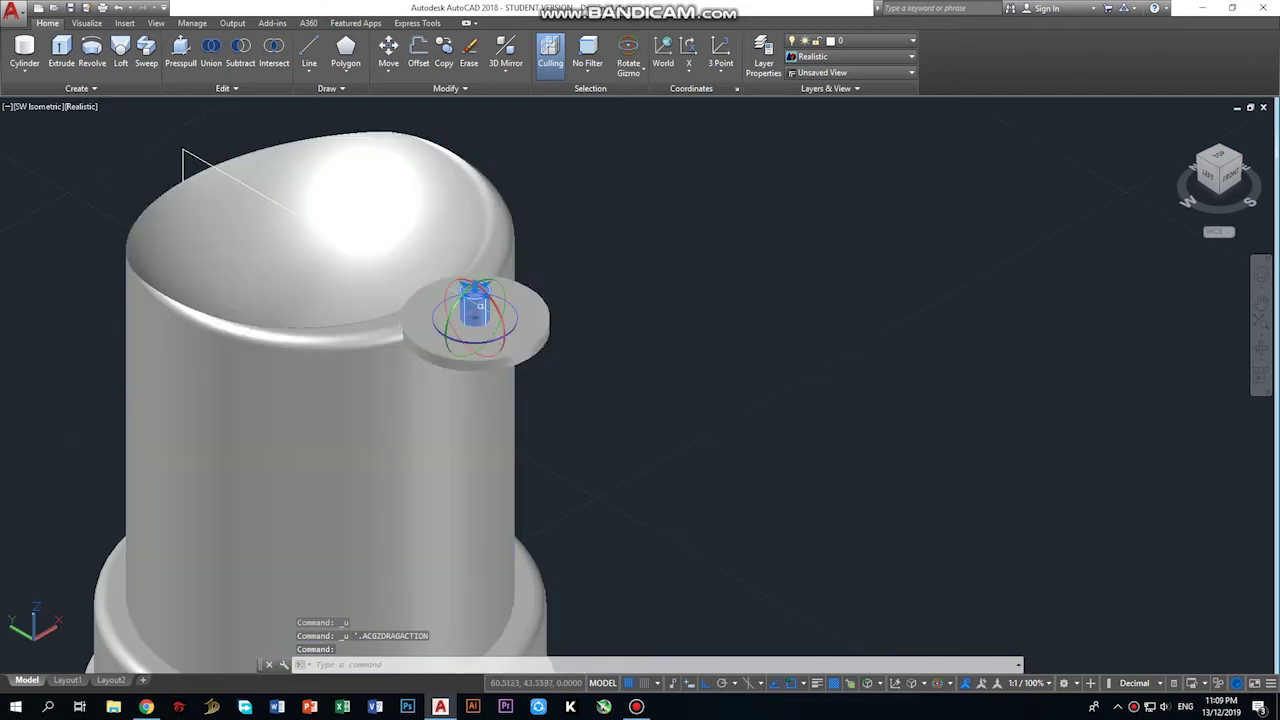
{"action": "left_click", "coordinate": [497, 310]}
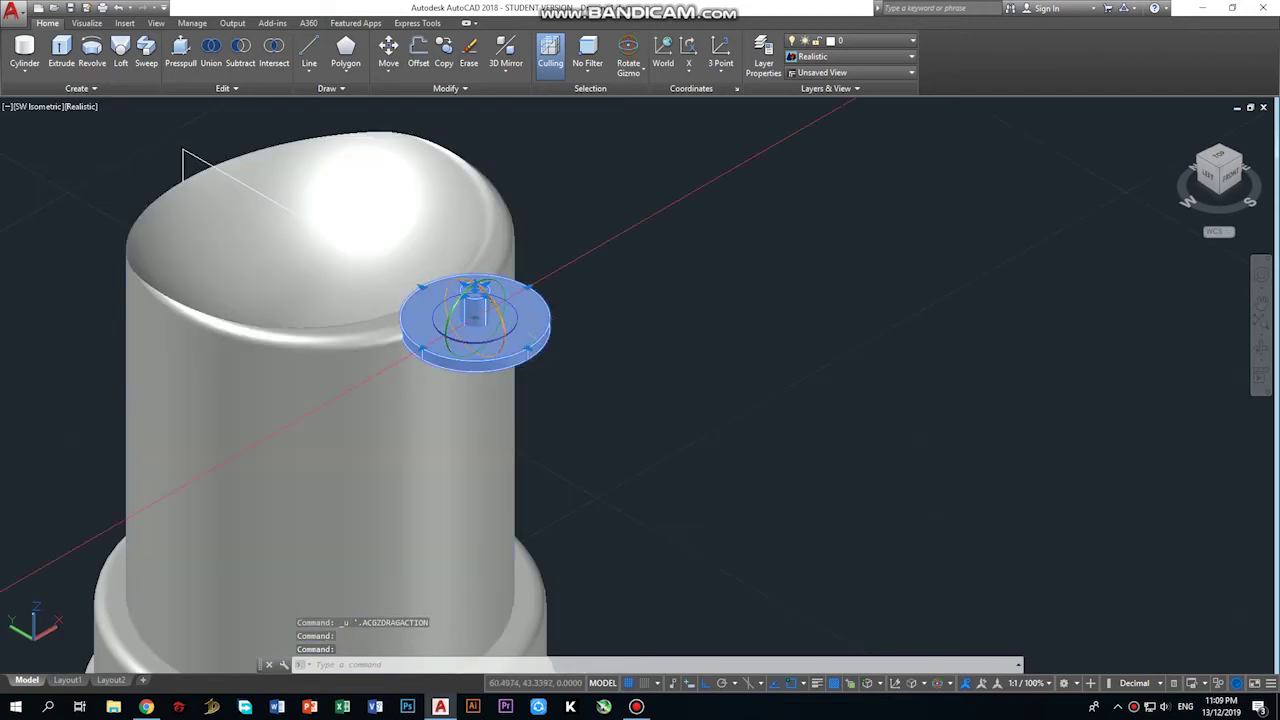
{"action": "left_click", "coordinate": [497, 306]}
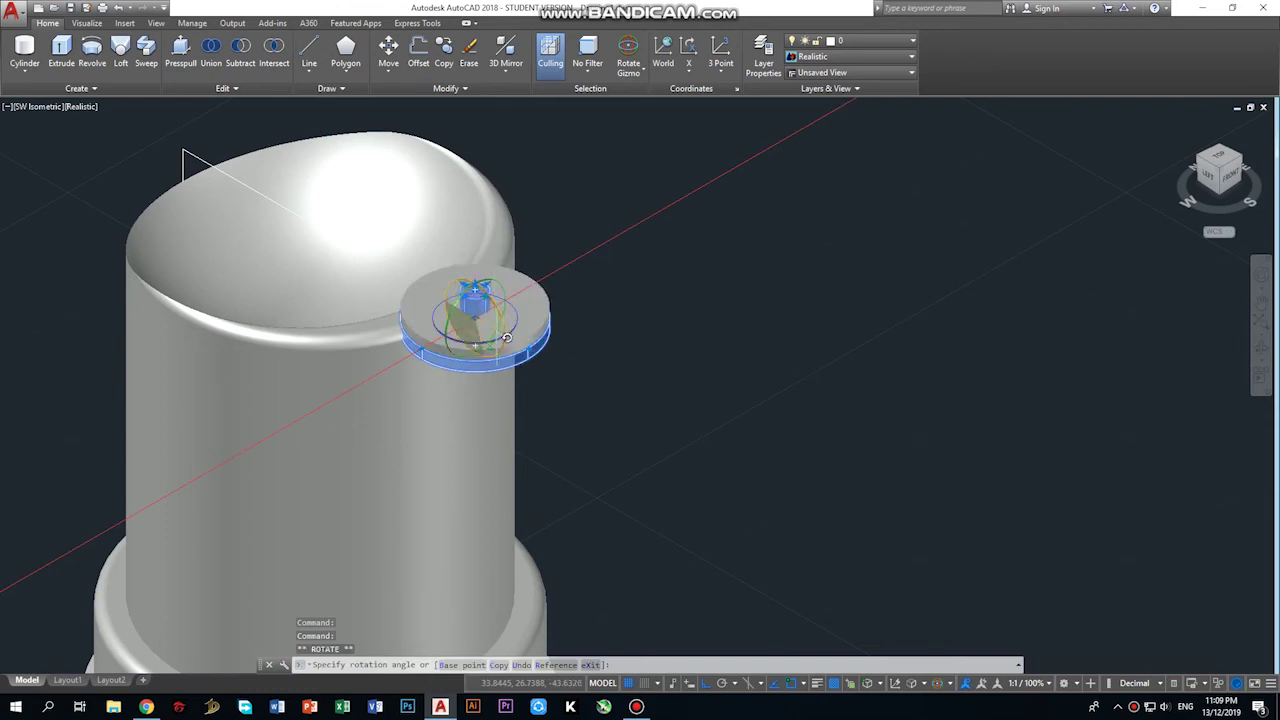
{"action": "type", "text": "90"}
{"action": "key", "text": "Return"}
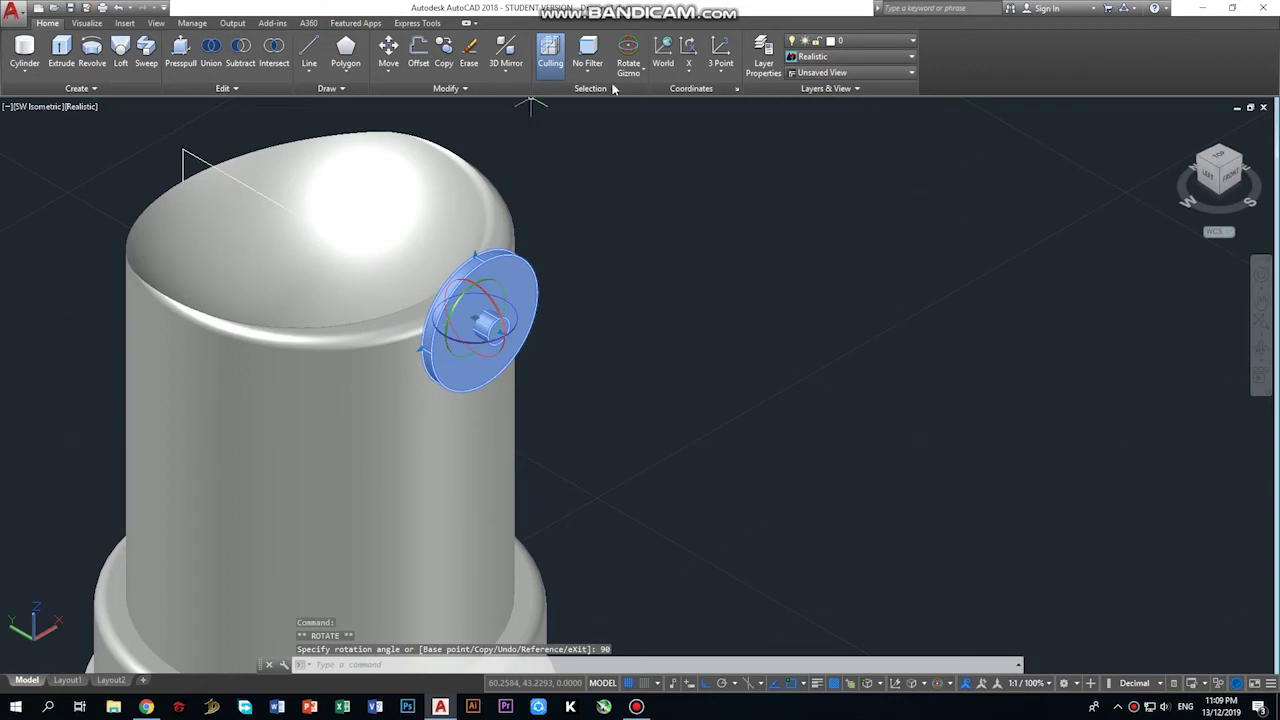
Switch to the move gizmo and slide the disc and pin against the side of the top step.
{"action": "left_click", "coordinate": [628, 72]}
{"action": "left_click", "coordinate": [645, 108]}
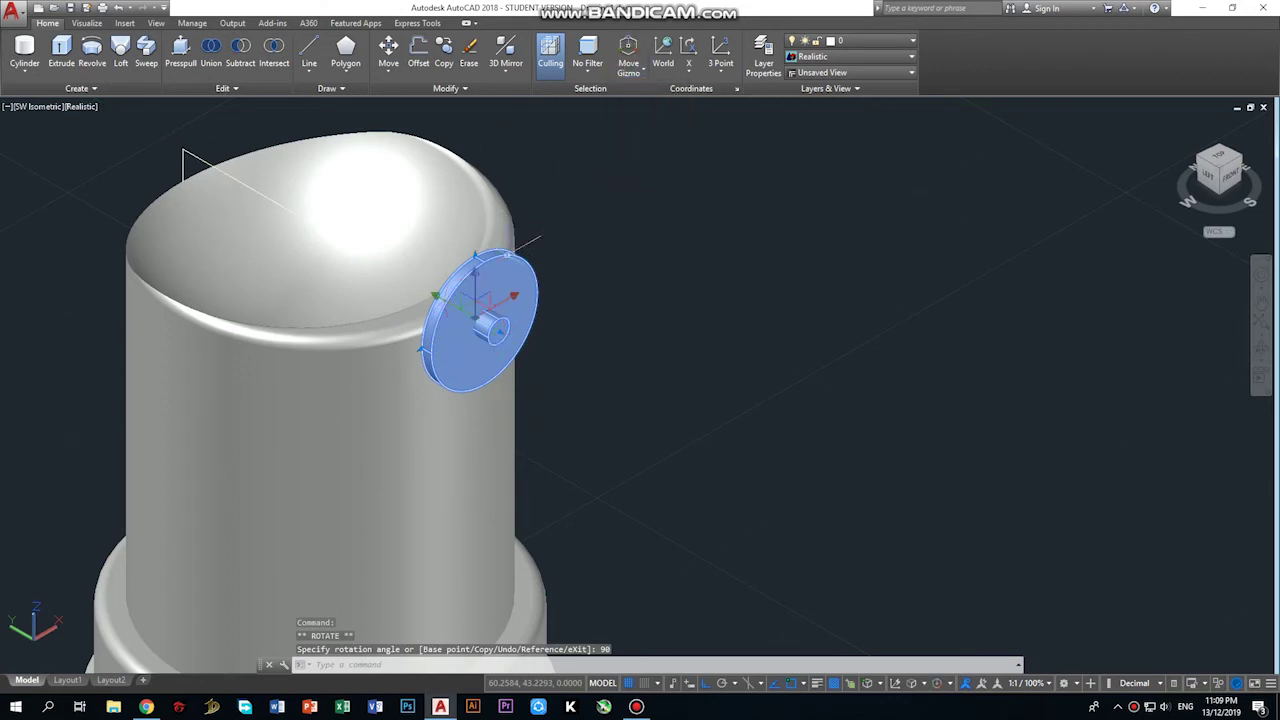
{"action": "left_click", "coordinate": [475, 318]}
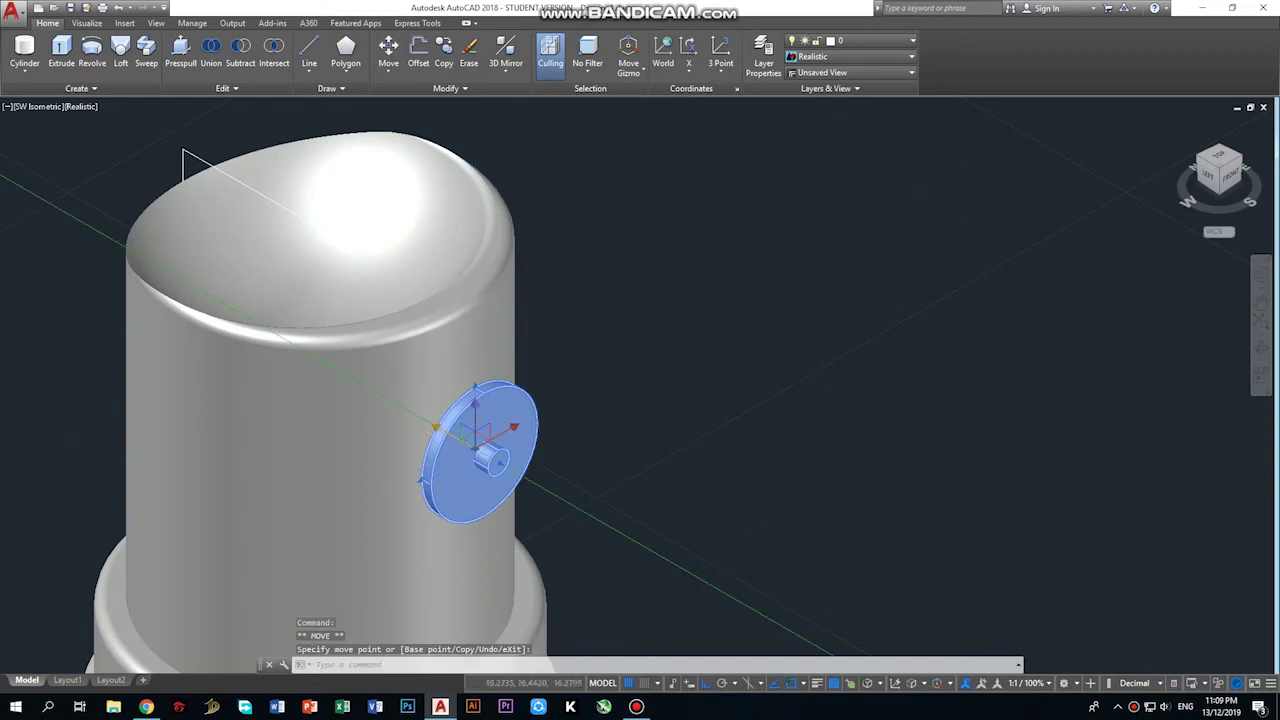
{"action": "left_click", "coordinate": [484, 434]}
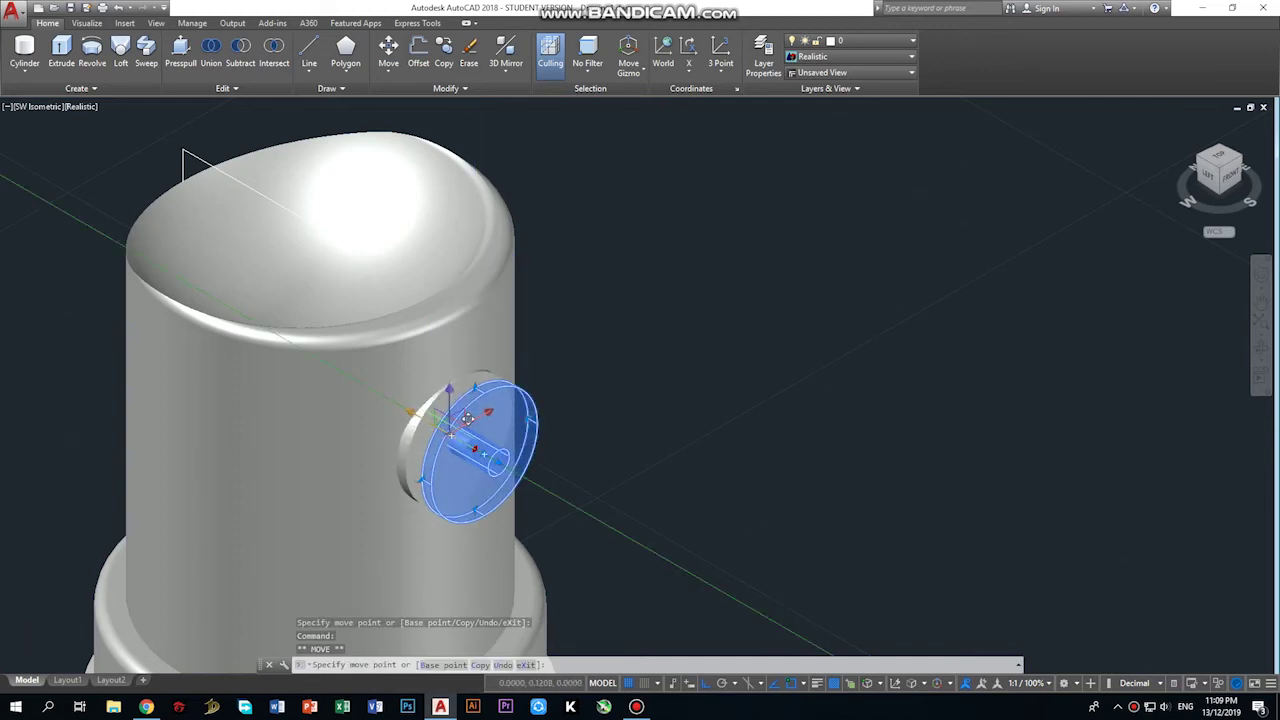
{"action": "left_click", "coordinate": [467, 418]}
{"action": "mouse_move", "coordinate": [1208, 175]}
{"action": "left_click_drag", "start_coordinate": [1218, 170], "coordinate": [914, 323]}
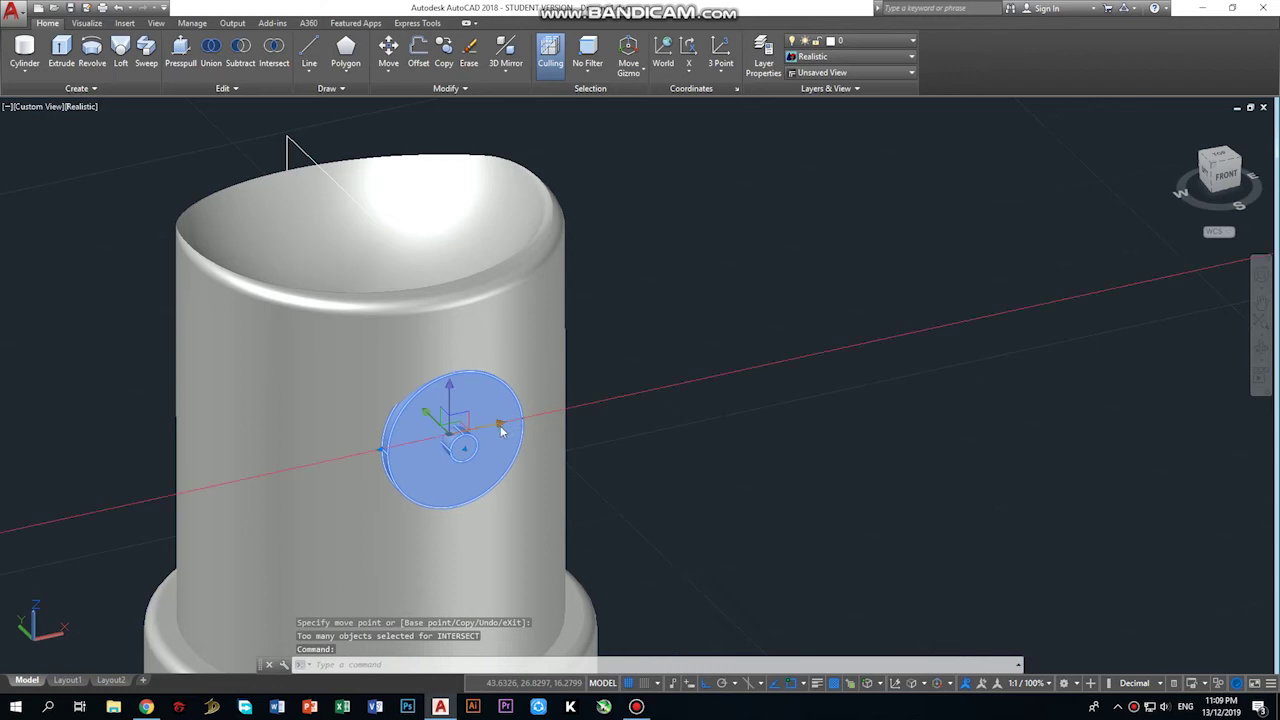
{"action": "left_click", "coordinate": [500, 423]}
{"action": "key", "text": "Escape"}
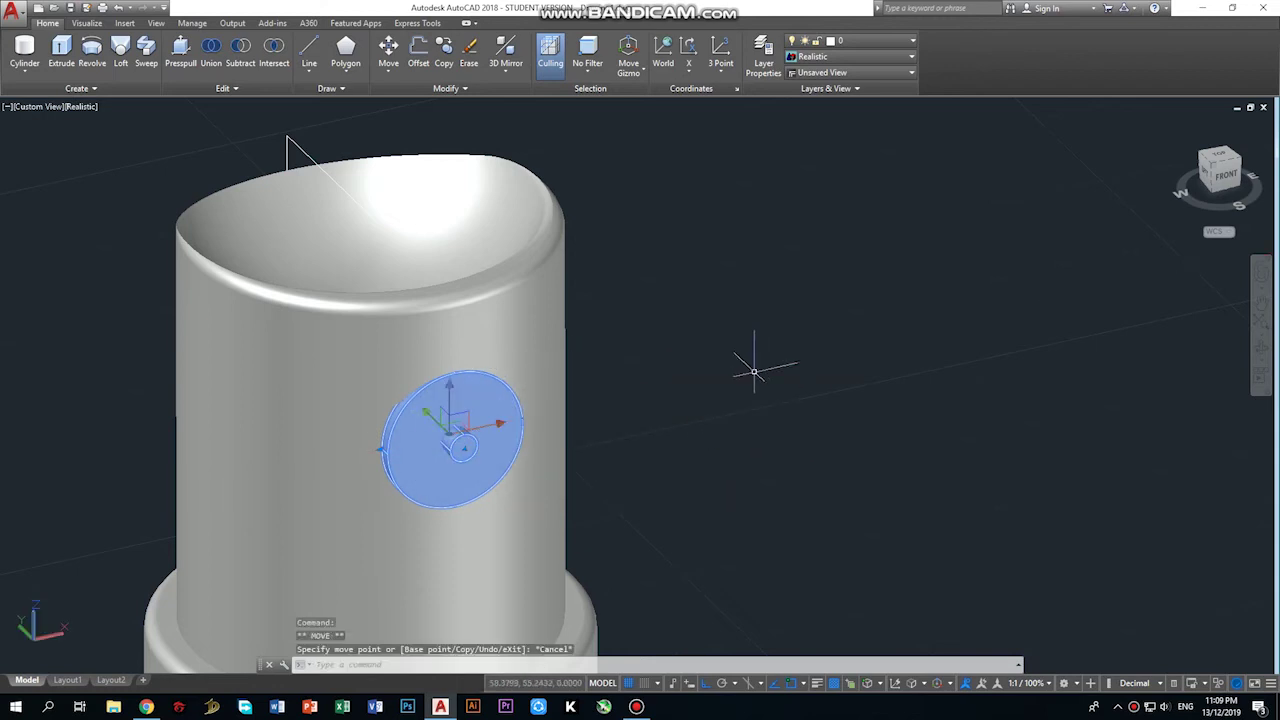
Copy the disc and pin 1 unit outward from the disc centre.
{"action": "type", "text": "co"}
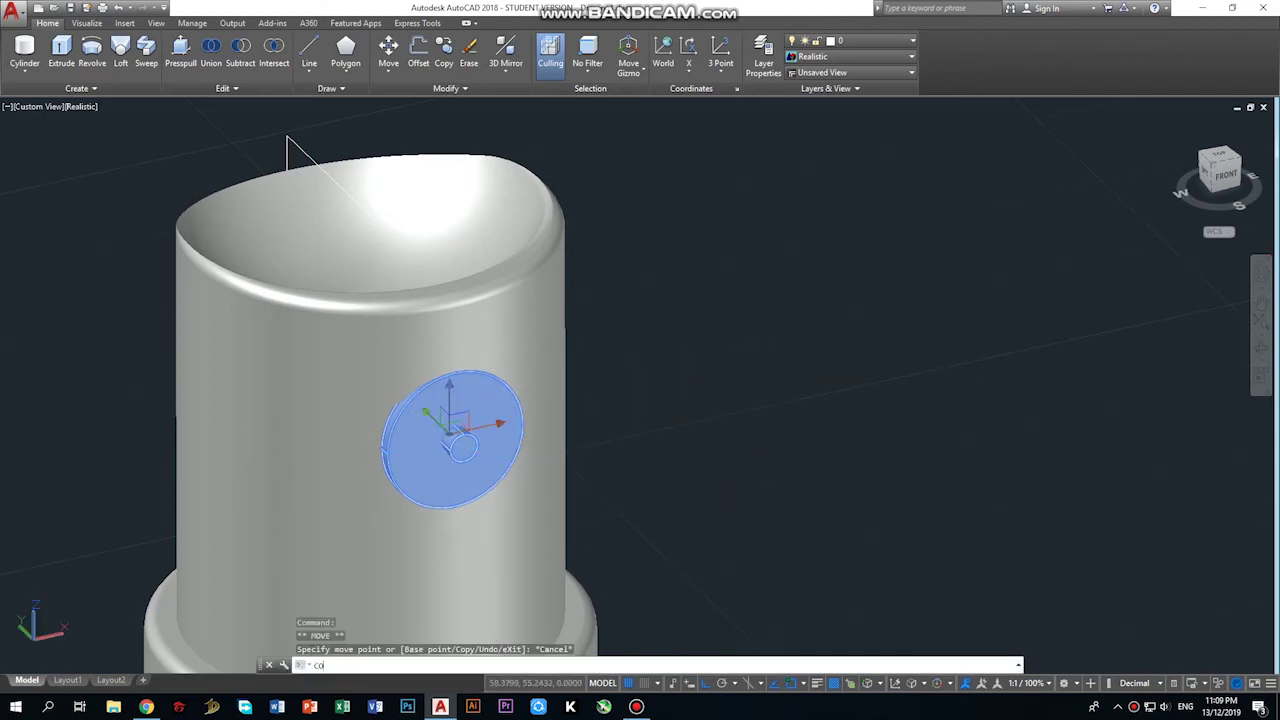
{"action": "key", "text": "Return"}
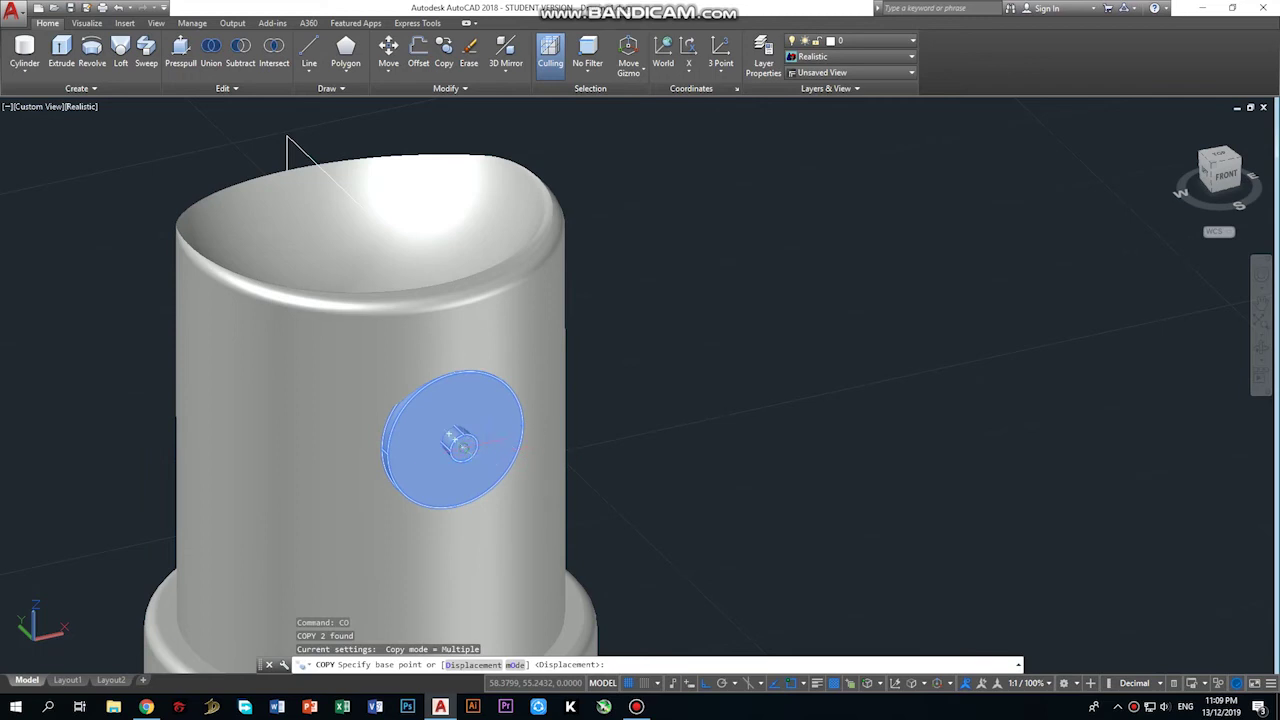
{"action": "left_click", "coordinate": [469, 443]}
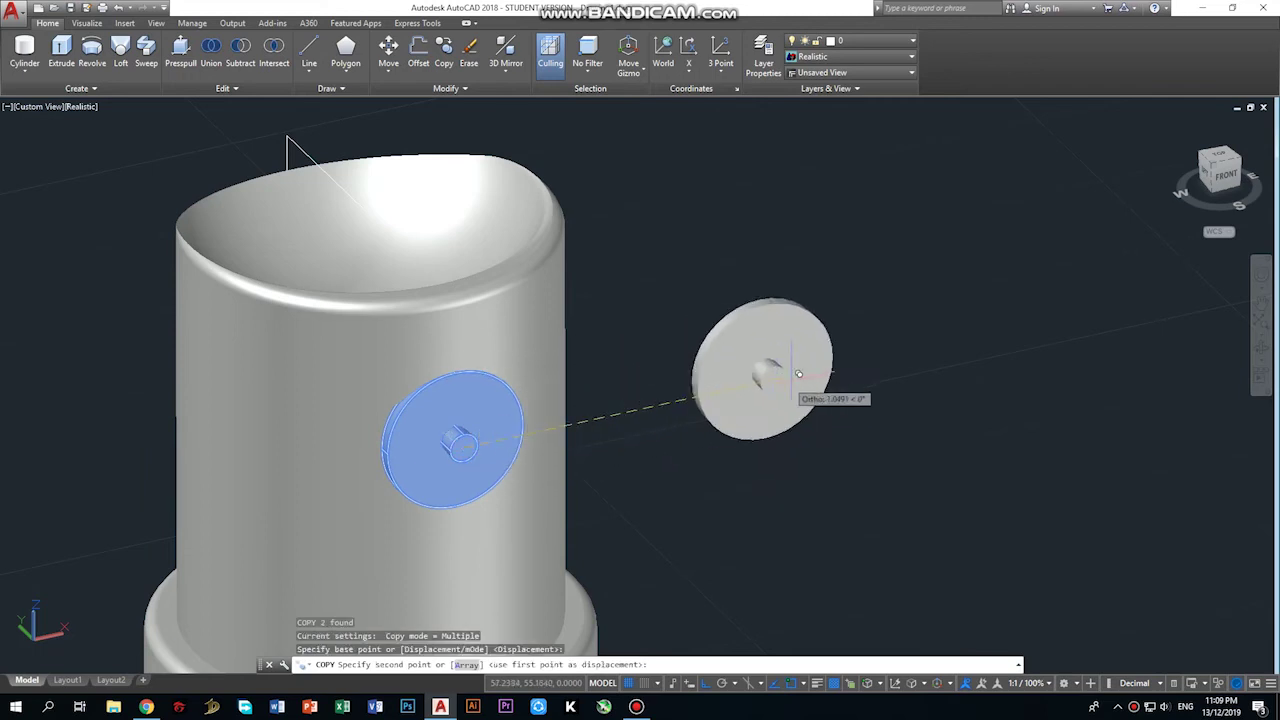
{"action": "type", "text": "1"}
{"action": "key", "text": "Return"}
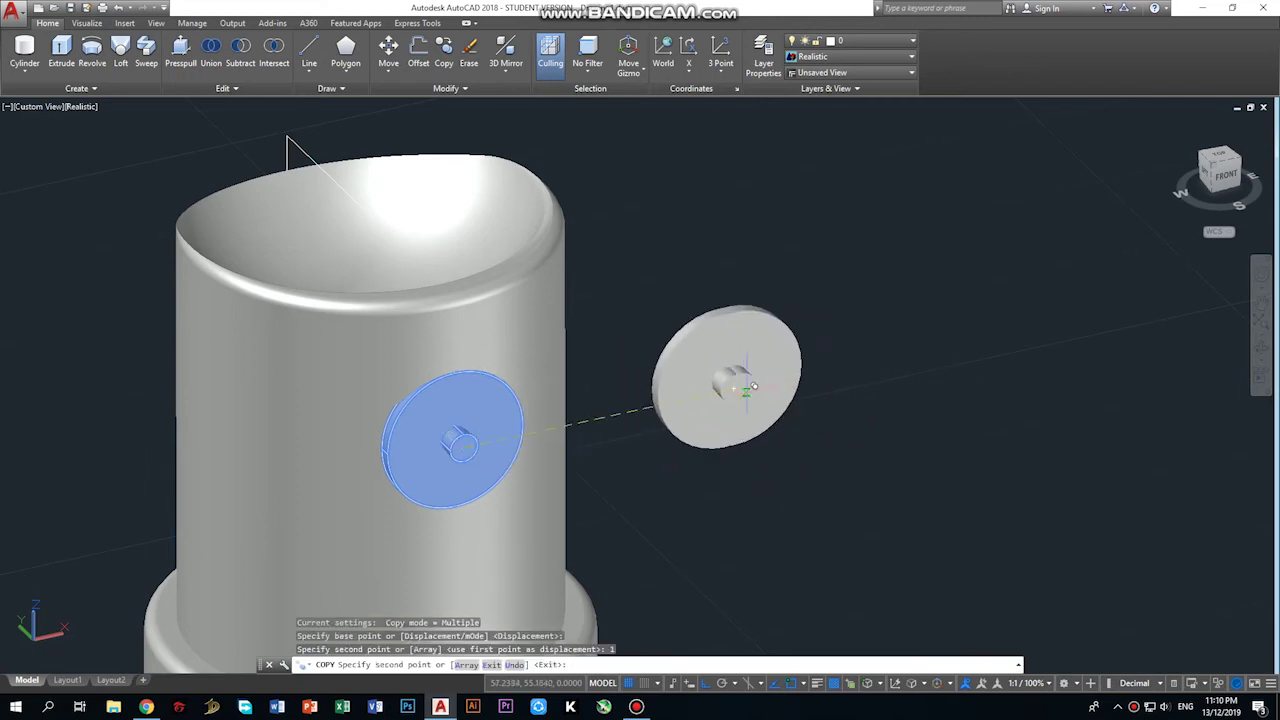
{"action": "key", "text": "Escape"}
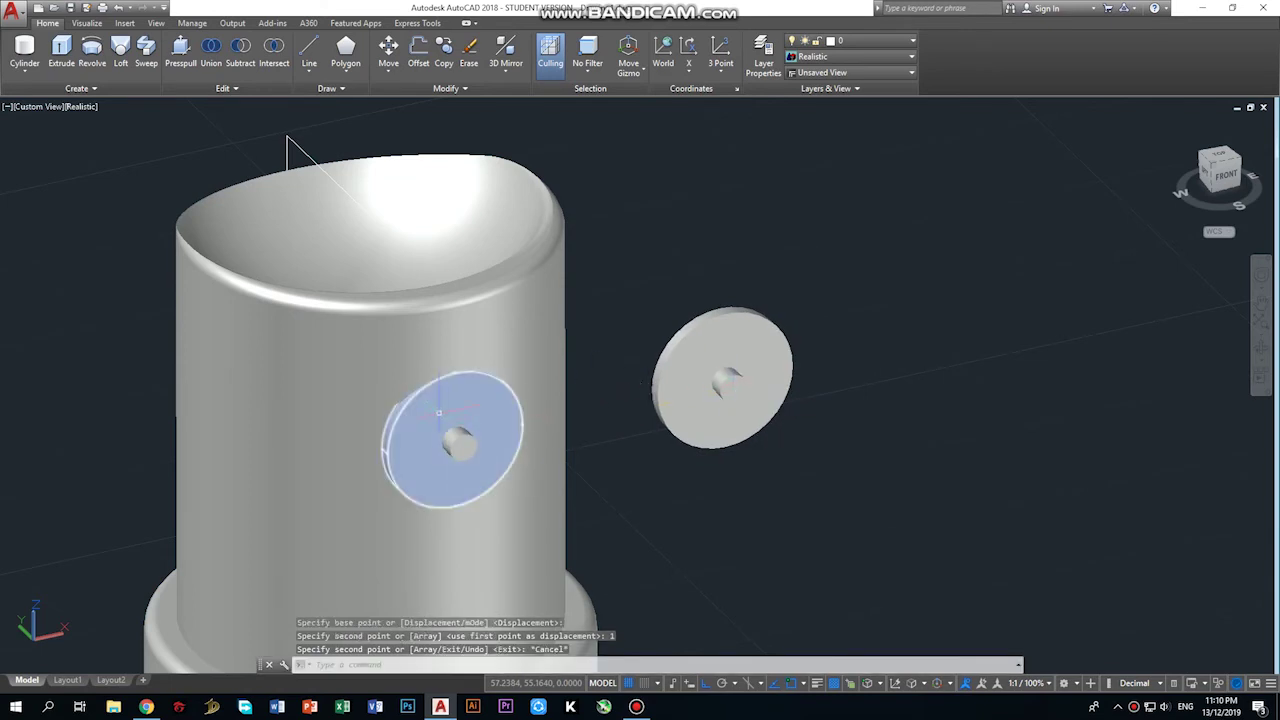
Subtract the disc and pin from the shaft to cut a shallow recess with a pin hole.
{"action": "left_click", "coordinate": [240, 48]}
{"action": "left_click", "coordinate": [243, 322]}
{"action": "key", "text": "Return"}
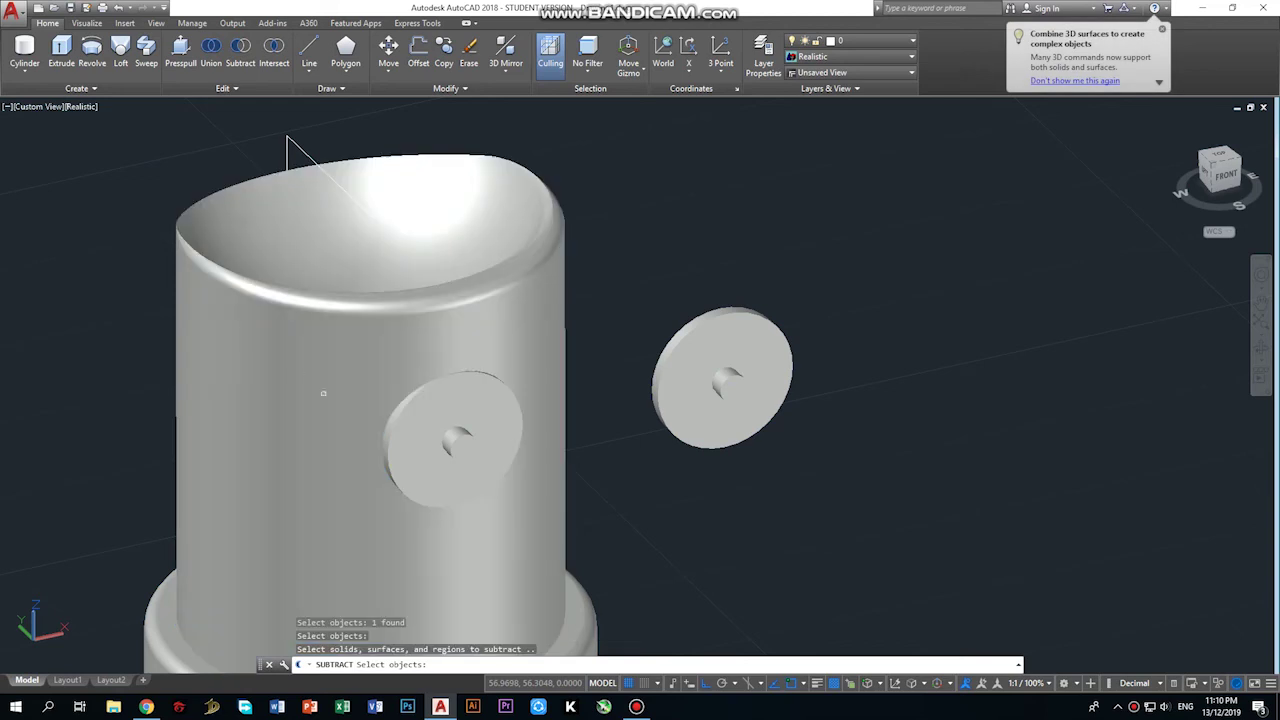
{"action": "left_click", "coordinate": [427, 428]}
{"action": "left_click", "coordinate": [458, 445]}
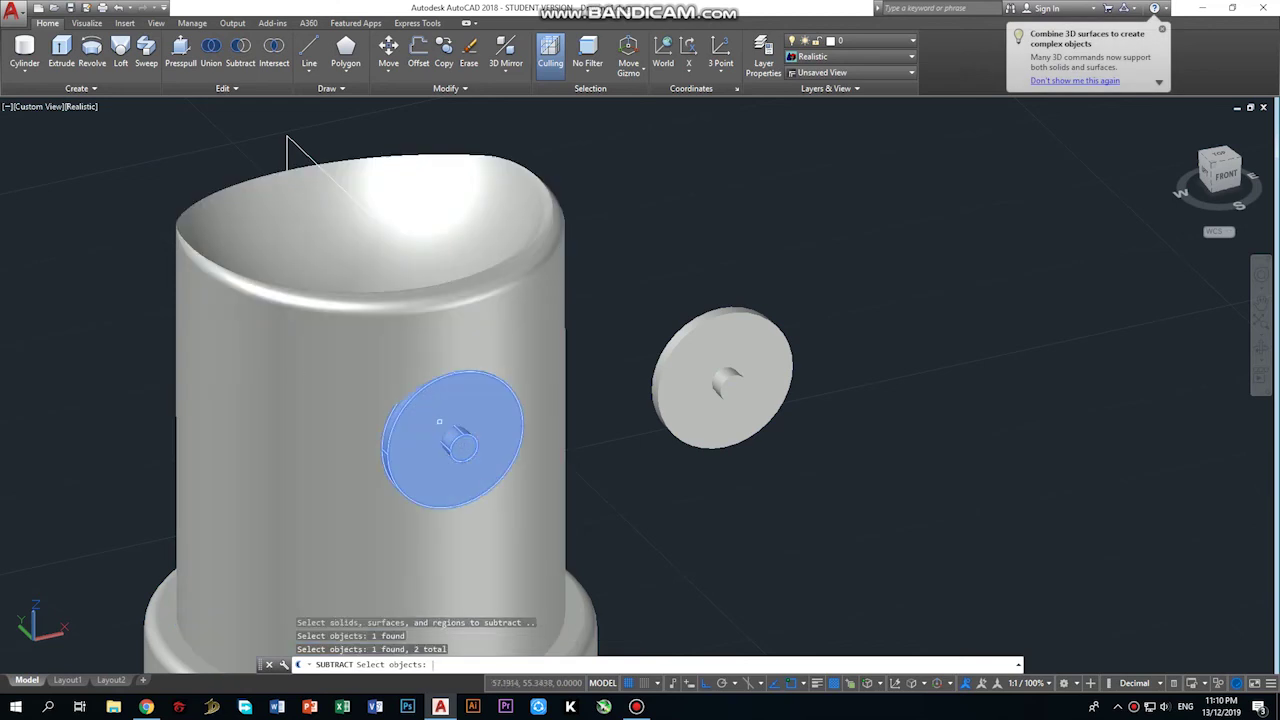
{"action": "key", "text": "Return"}
Subtract the pin from the copied disc to make a washer with a centre hole.
{"action": "left_click", "coordinate": [702, 384]}
{"action": "key", "text": "Escape"}
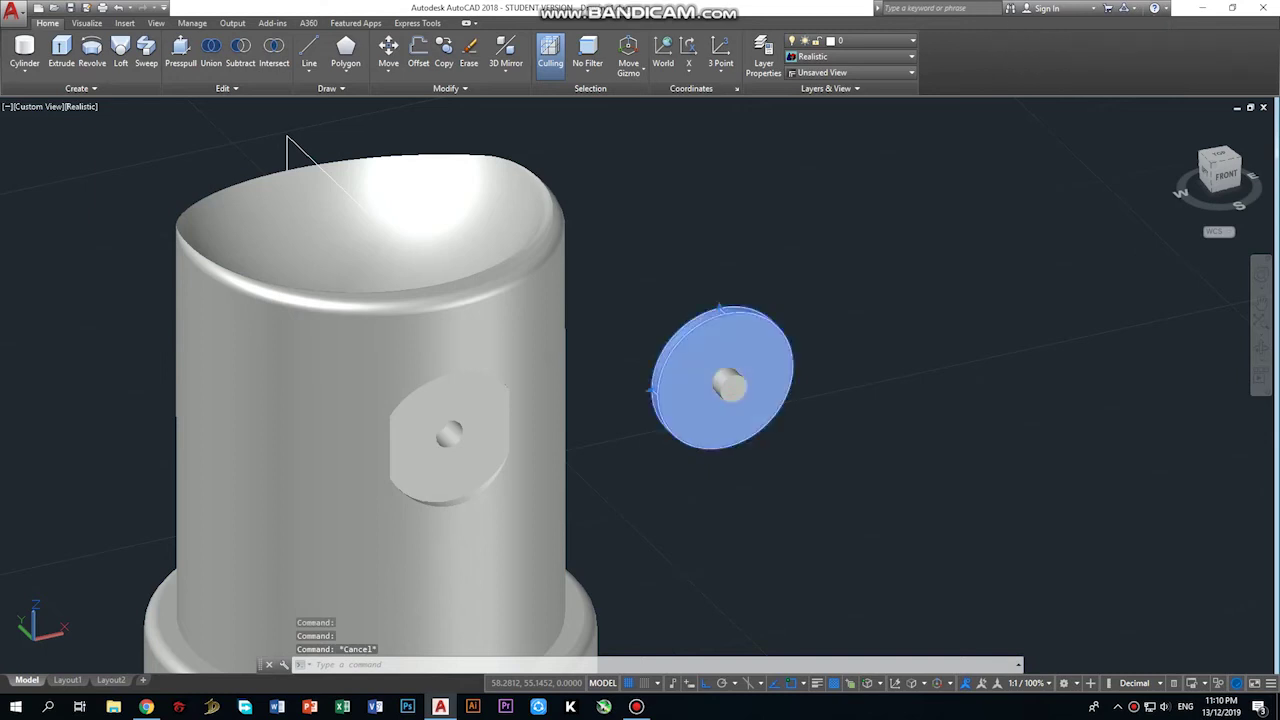
{"action": "key", "text": "Return"}
{"action": "left_click", "coordinate": [729, 386]}
{"action": "key", "text": "Return"}
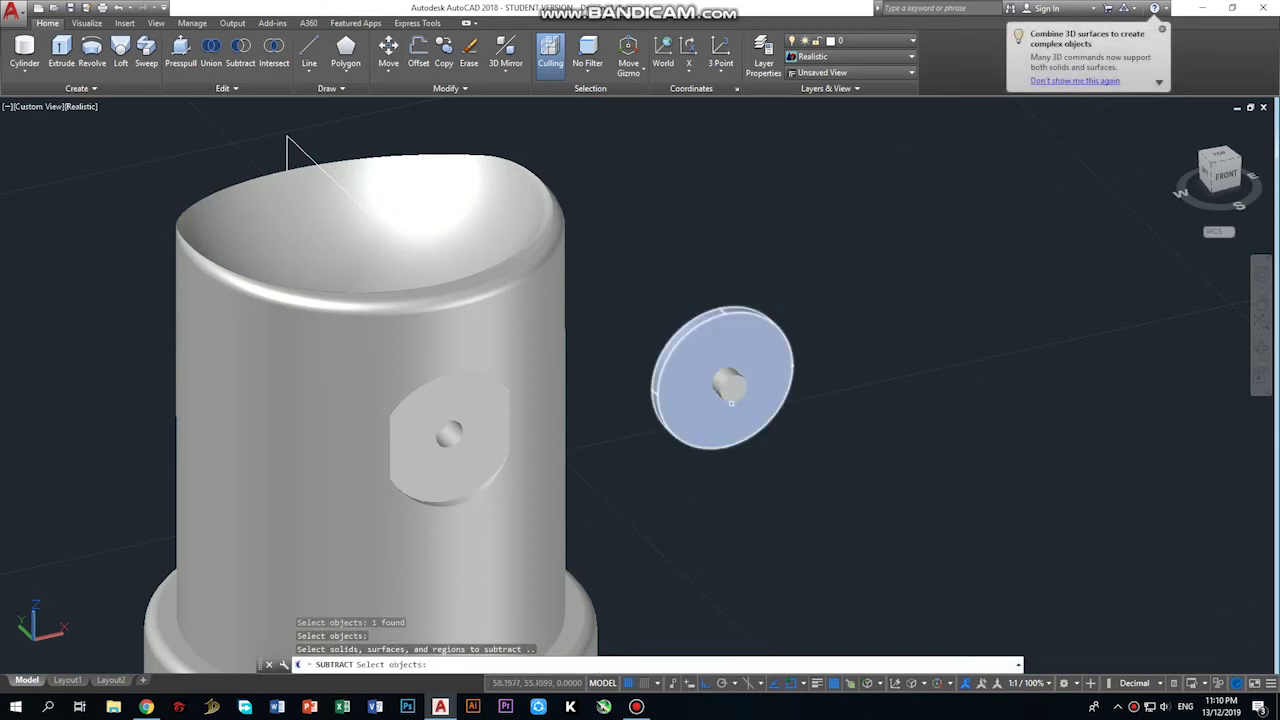
{"action": "left_click", "coordinate": [677, 358]}
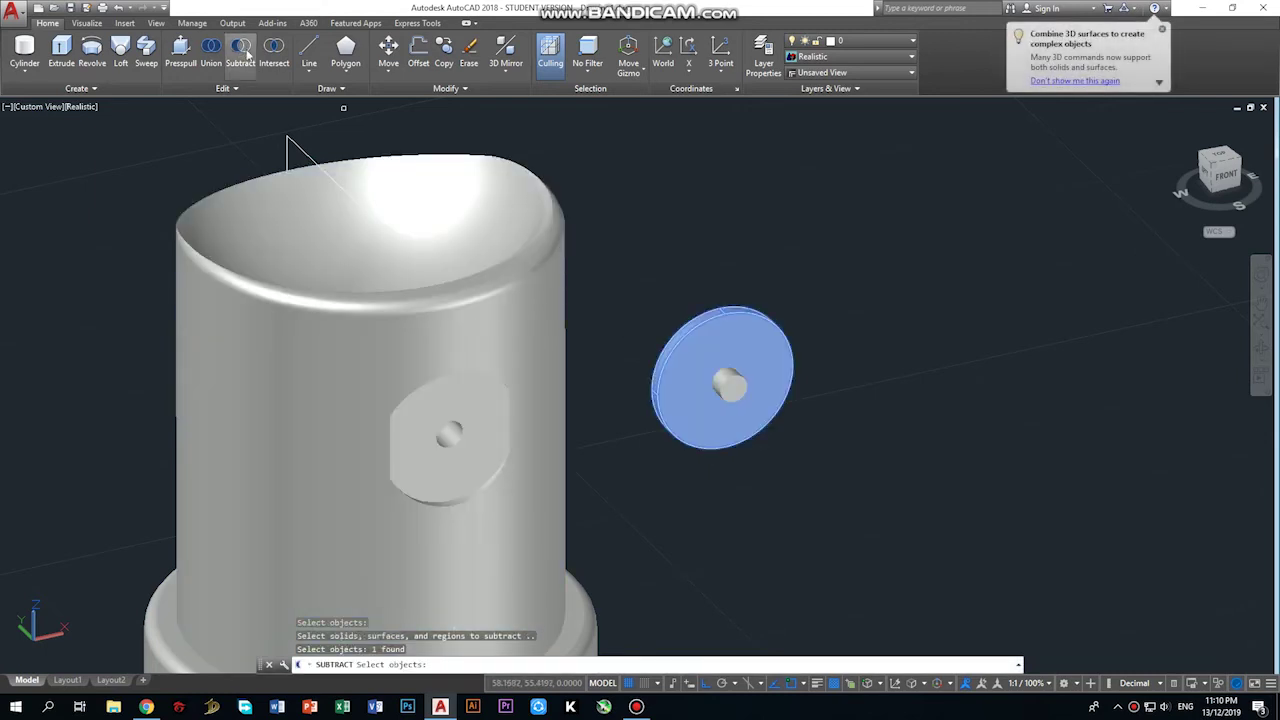
{"action": "key", "text": "Return"}
{"action": "left_click", "coordinate": [683, 347]}
{"action": "key", "text": "Return"}
{"action": "left_click", "coordinate": [724, 380]}
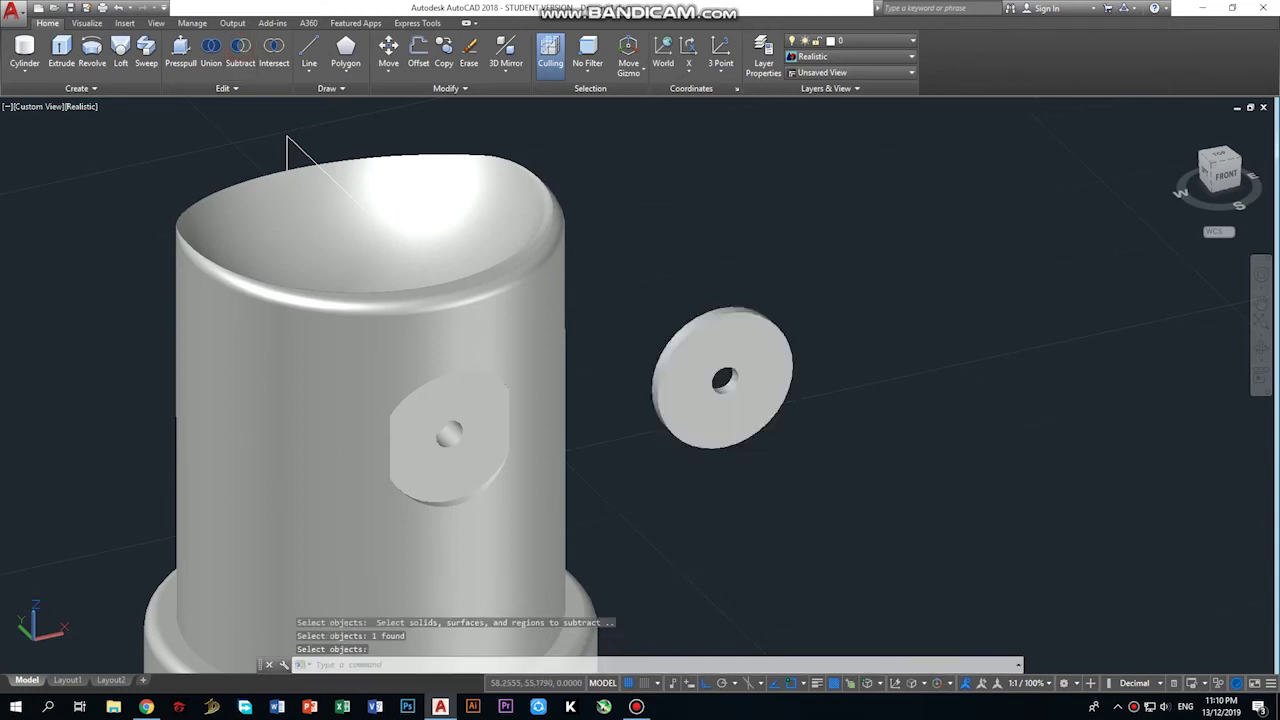
{"action": "key", "text": "Return"}
{"action": "left_click", "coordinate": [722, 378]}
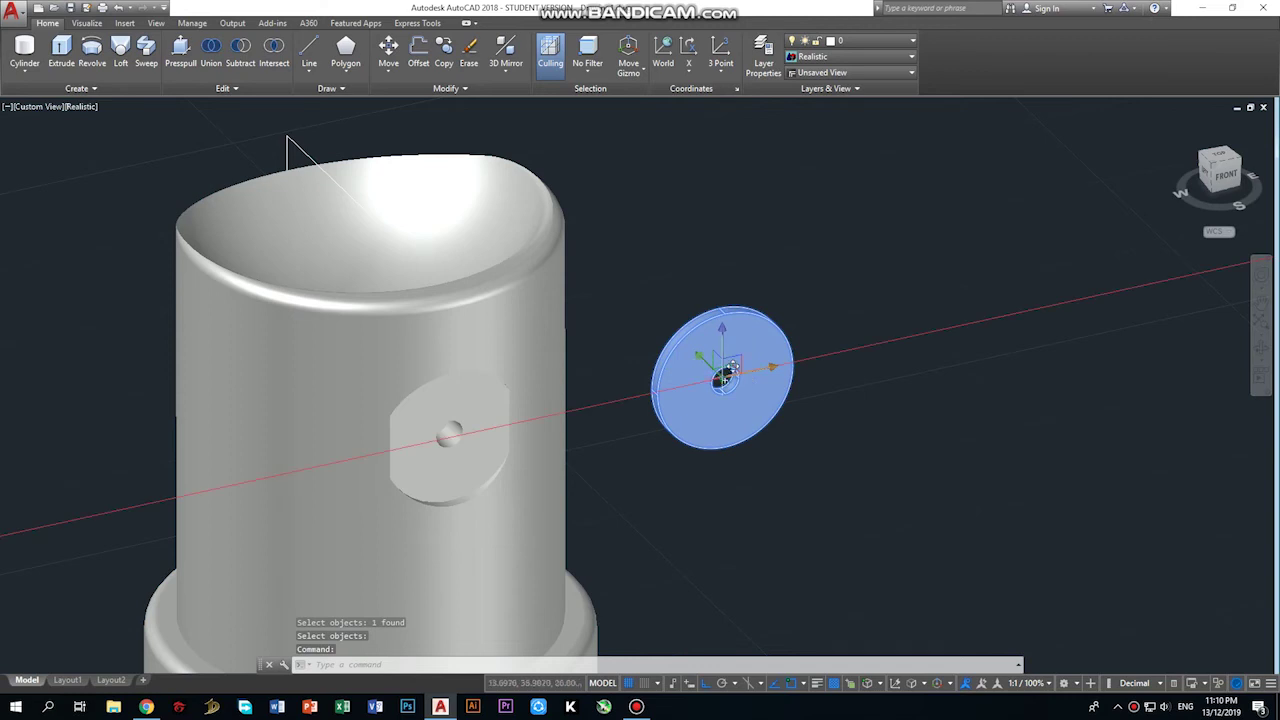
Move the drilled disc 1 unit back toward the side boss along the gizmo's X axis.
{"action": "left_click_drag", "start_coordinate": [758, 368], "coordinate": [452, 424]}
{"action": "key", "text": "Return"}
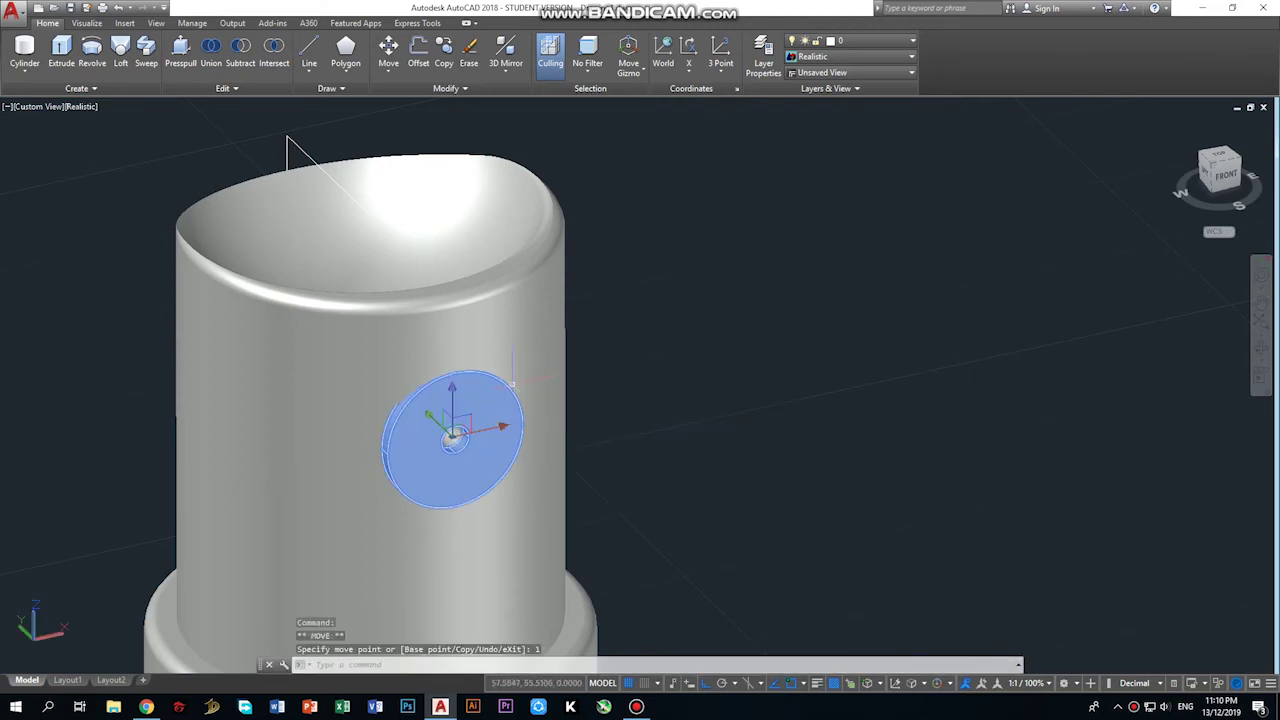
{"action": "left_click", "coordinate": [438, 419]}
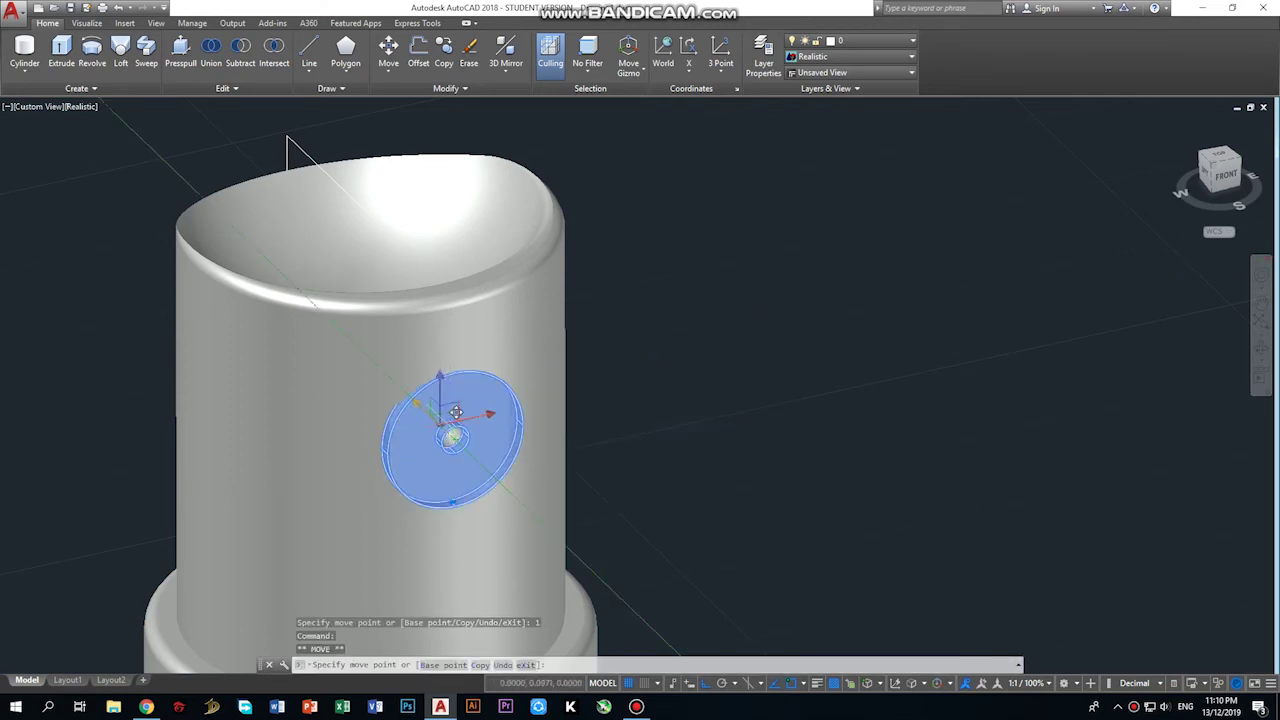
{"action": "left_click", "coordinate": [287, 150]}
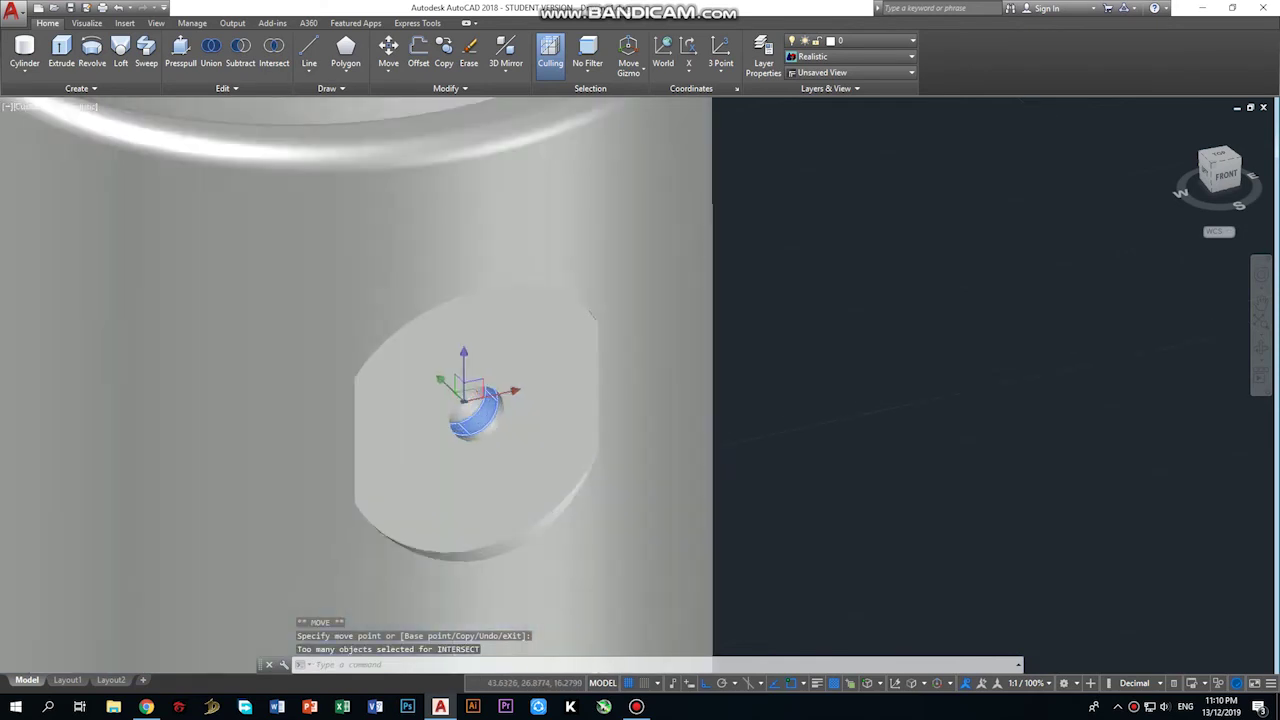
{"action": "scroll", "coordinate": [413, 424], "scroll_direction": "up", "scroll_amount": 5}
{"action": "scroll", "coordinate": [448, 355], "scroll_direction": "up", "scroll_amount": 3}
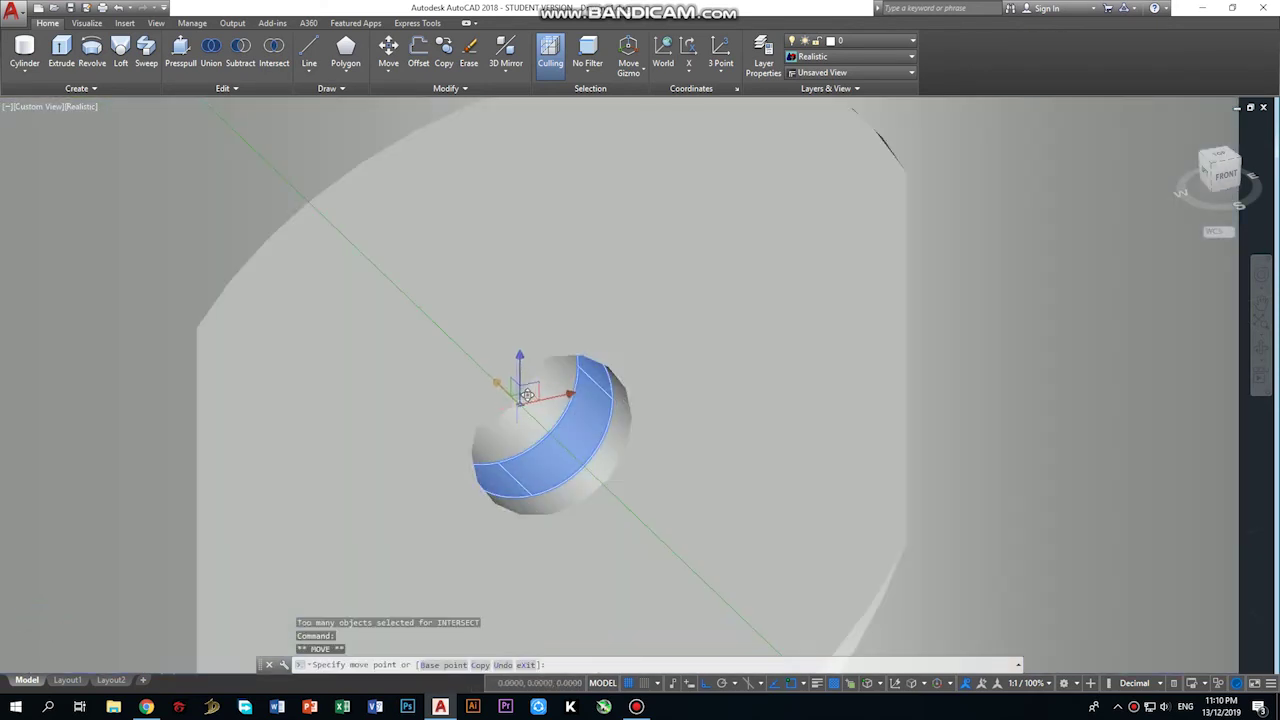
Fine-tune the disc's position with the move gizmo until it sits in the flat seat.
{"action": "left_click", "coordinate": [514, 384]}
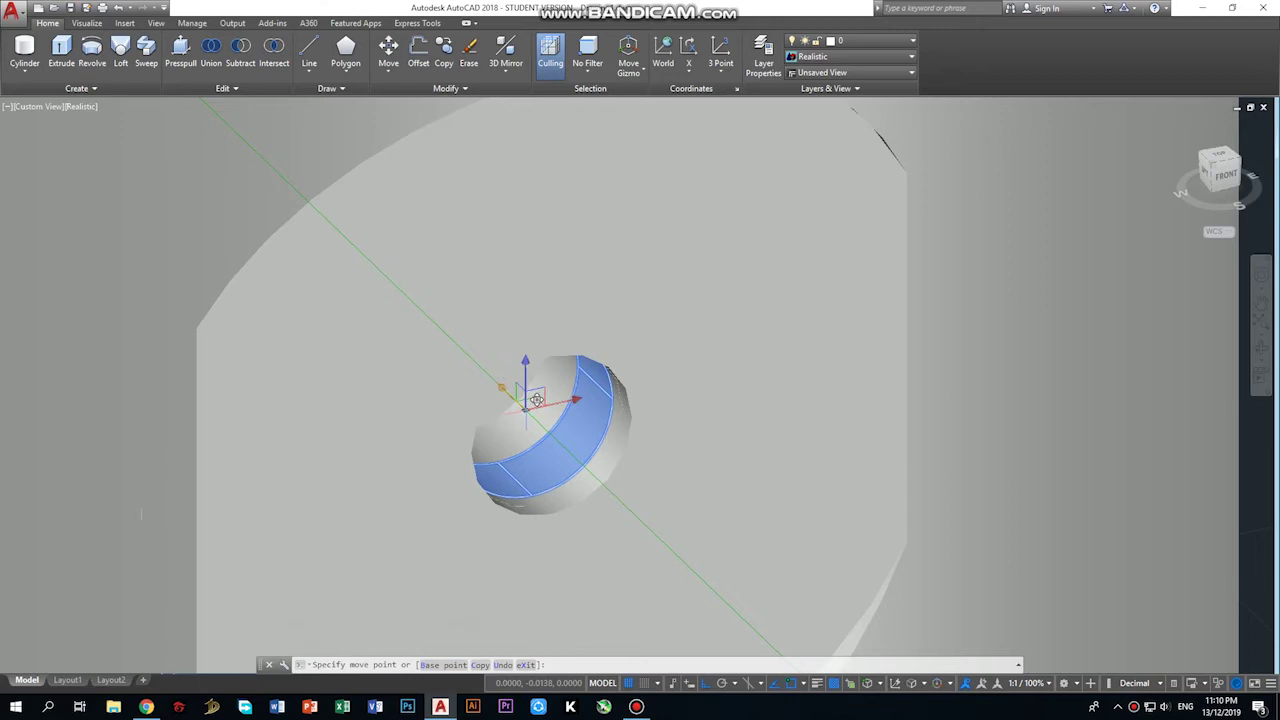
{"action": "left_click", "coordinate": [537, 399]}
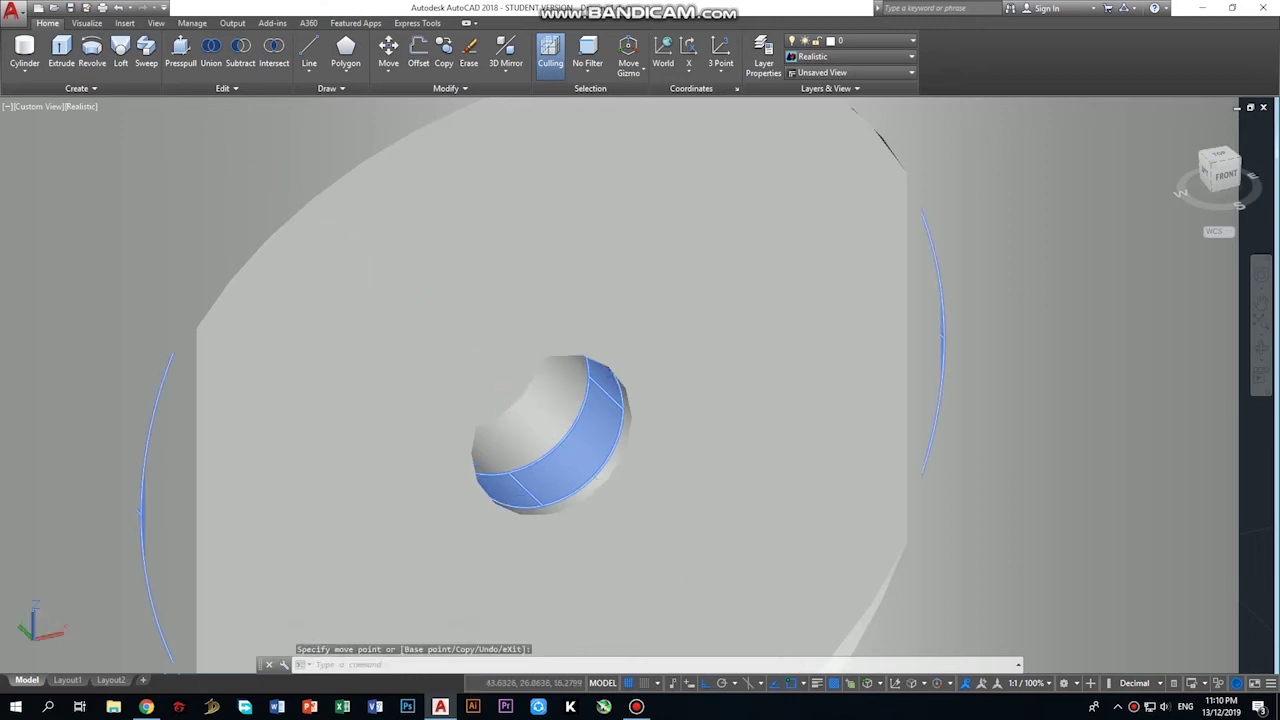
{"action": "left_click", "coordinate": [535, 397]}
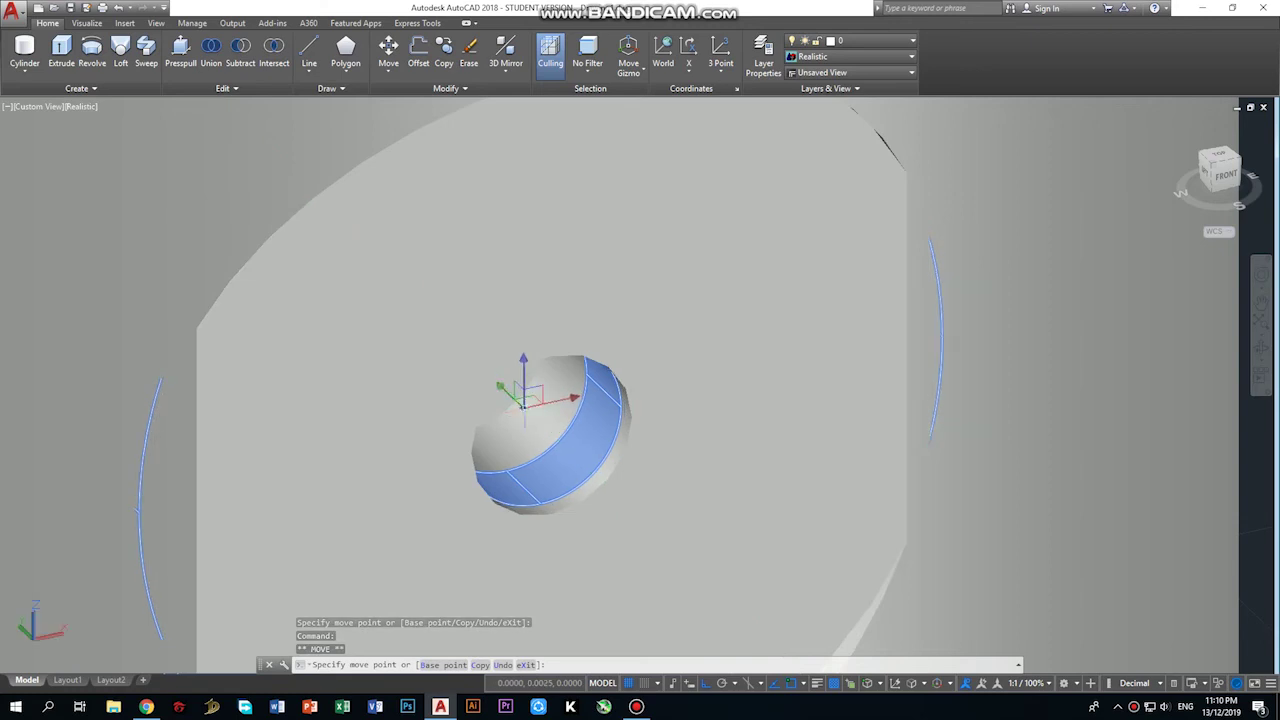
{"action": "left_click", "coordinate": [534, 402]}
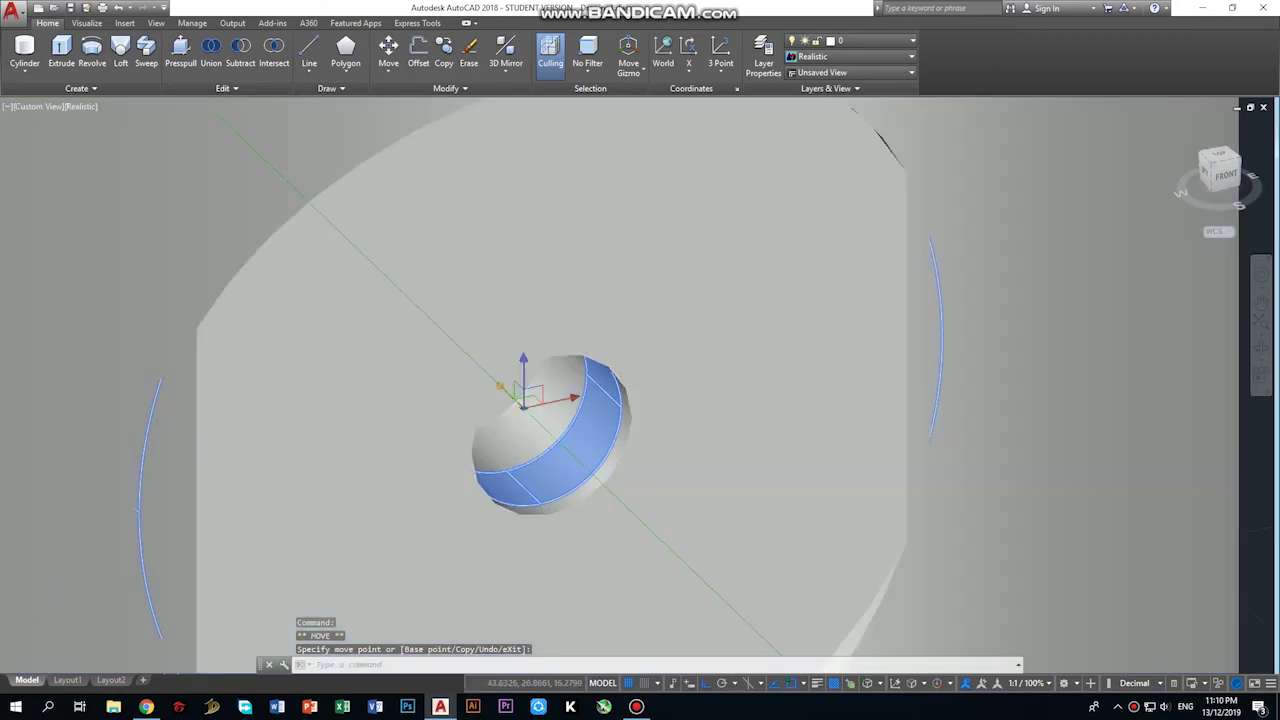
{"action": "left_click", "coordinate": [508, 390]}
{"action": "left_click", "coordinate": [533, 395]}
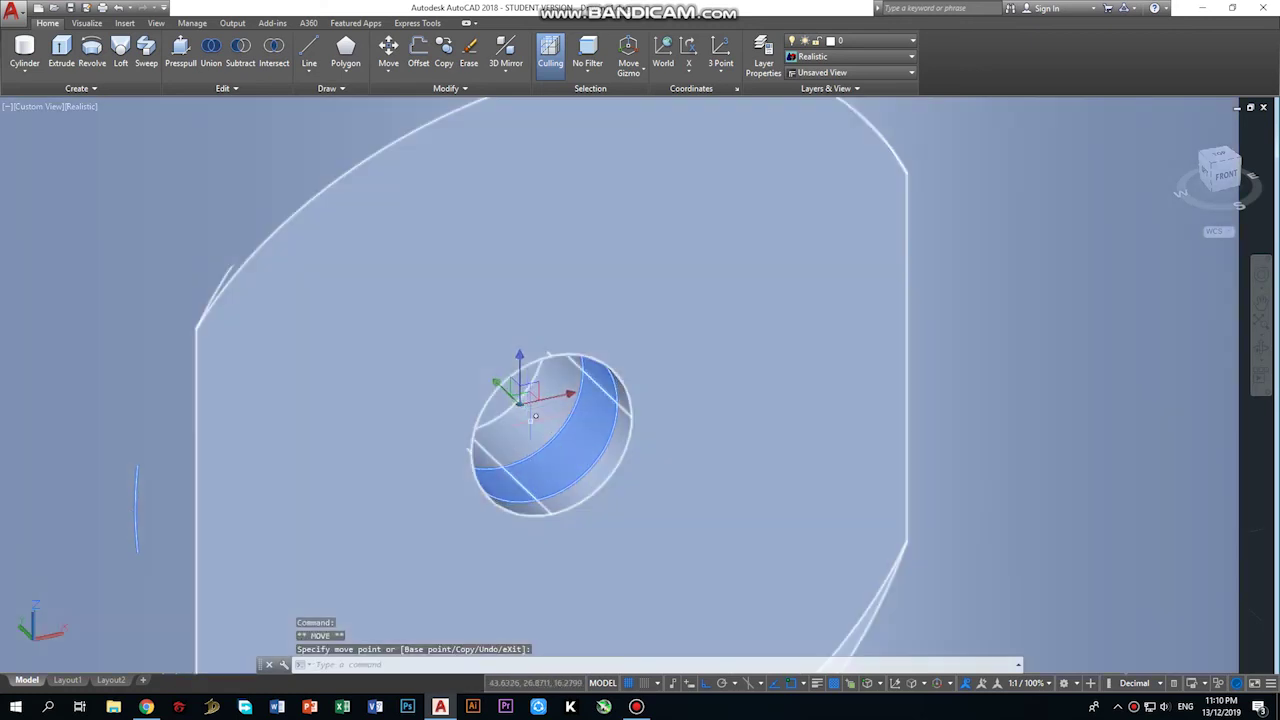
{"action": "scroll", "coordinate": [519, 524], "scroll_direction": "down", "scroll_amount": 3}
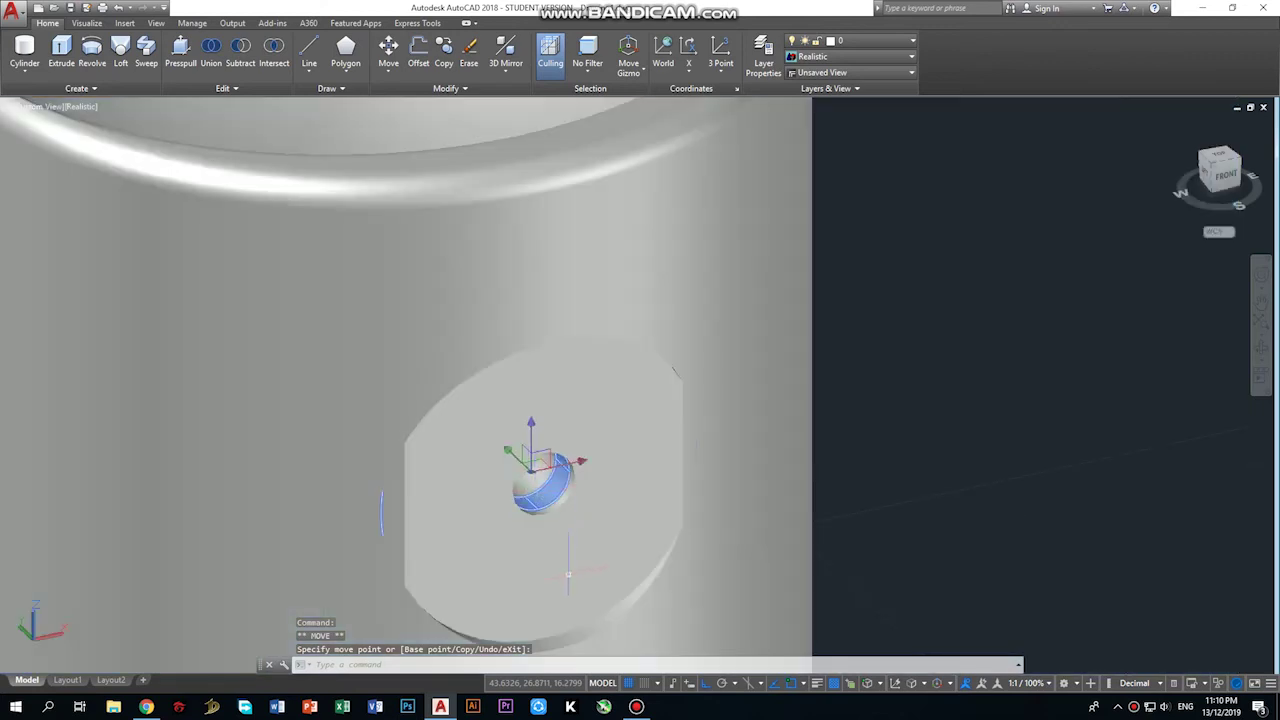
{"action": "scroll", "coordinate": [555, 570], "scroll_direction": "up", "scroll_amount": 1}
{"action": "scroll", "coordinate": [545, 566], "scroll_direction": "up", "scroll_amount": 3}
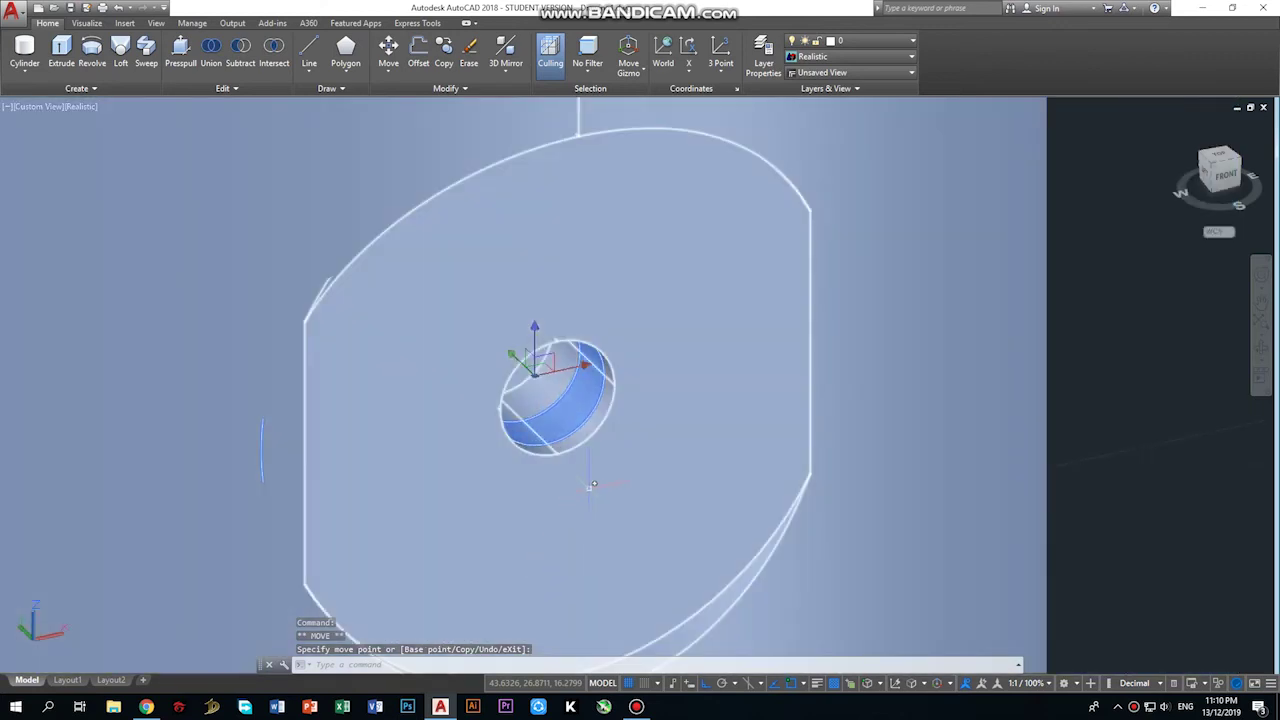
{"action": "scroll", "coordinate": [651, 449], "scroll_direction": "down", "scroll_amount": 3}
{"action": "scroll", "coordinate": [543, 309], "scroll_direction": "down", "scroll_amount": 2}
{"action": "scroll", "coordinate": [587, 361], "scroll_direction": "down", "scroll_amount": 1}
{"action": "scroll", "coordinate": [594, 294], "scroll_direction": "up", "scroll_amount": 2}
{"action": "scroll", "coordinate": [614, 428], "scroll_direction": "up", "scroll_amount": 3}
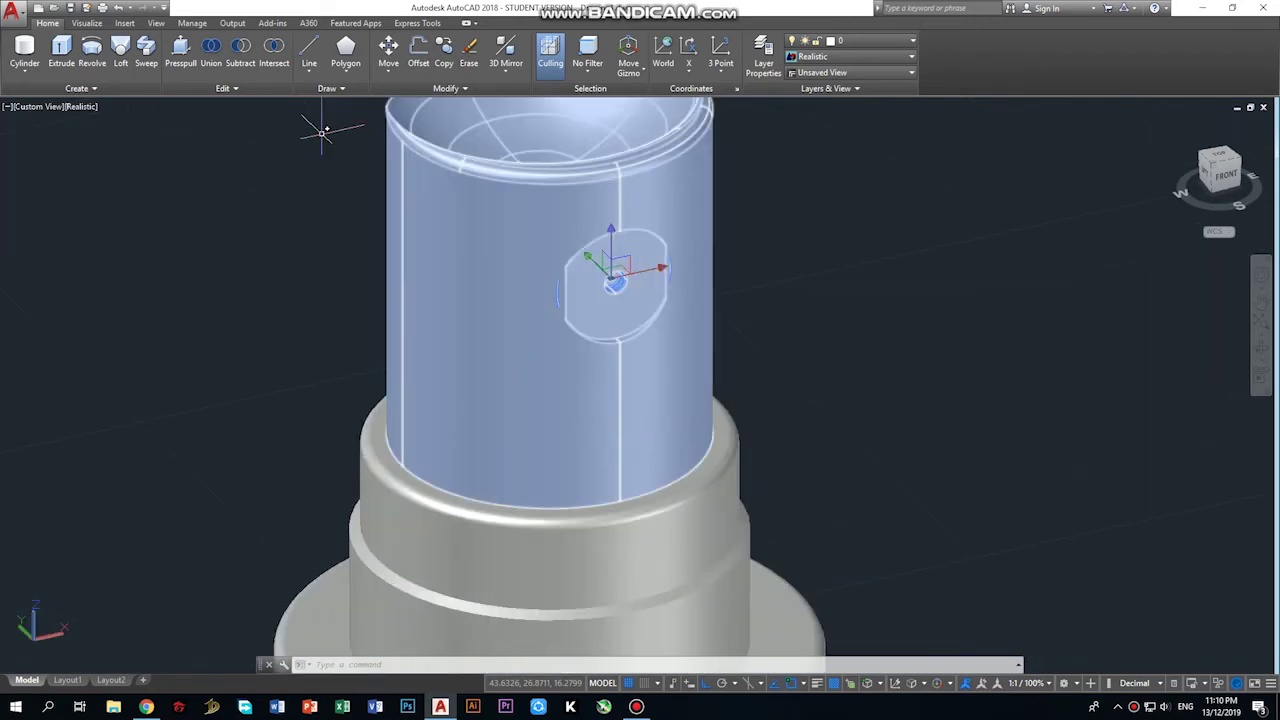
{"action": "left_click", "coordinate": [24, 52]}
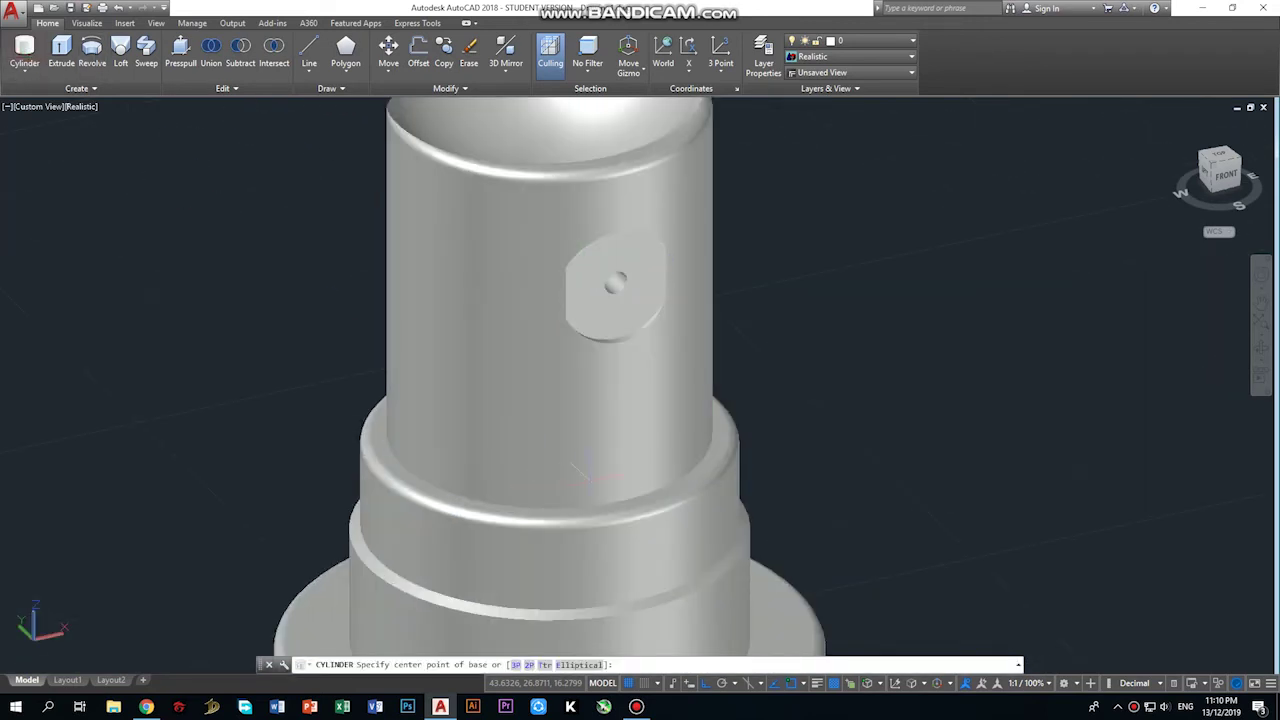
{"action": "left_click", "coordinate": [548, 440]}
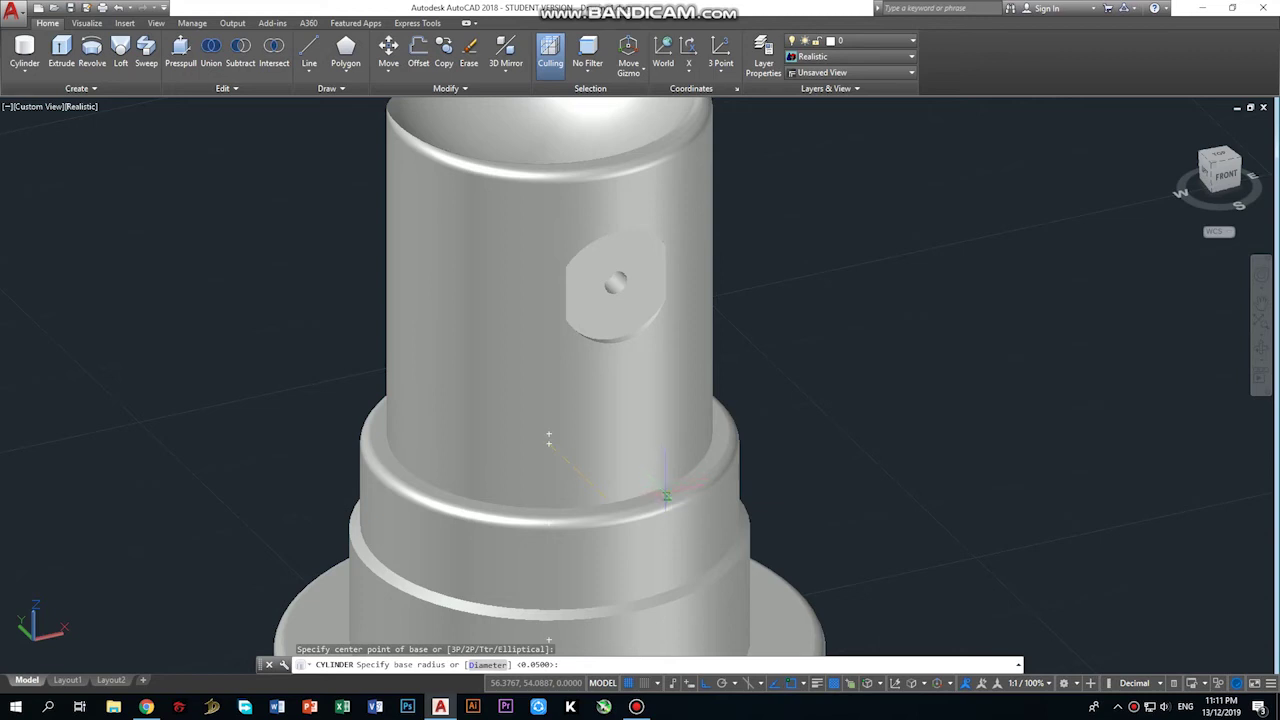
{"action": "scroll", "coordinate": [660, 487], "scroll_direction": "up", "scroll_amount": 3}
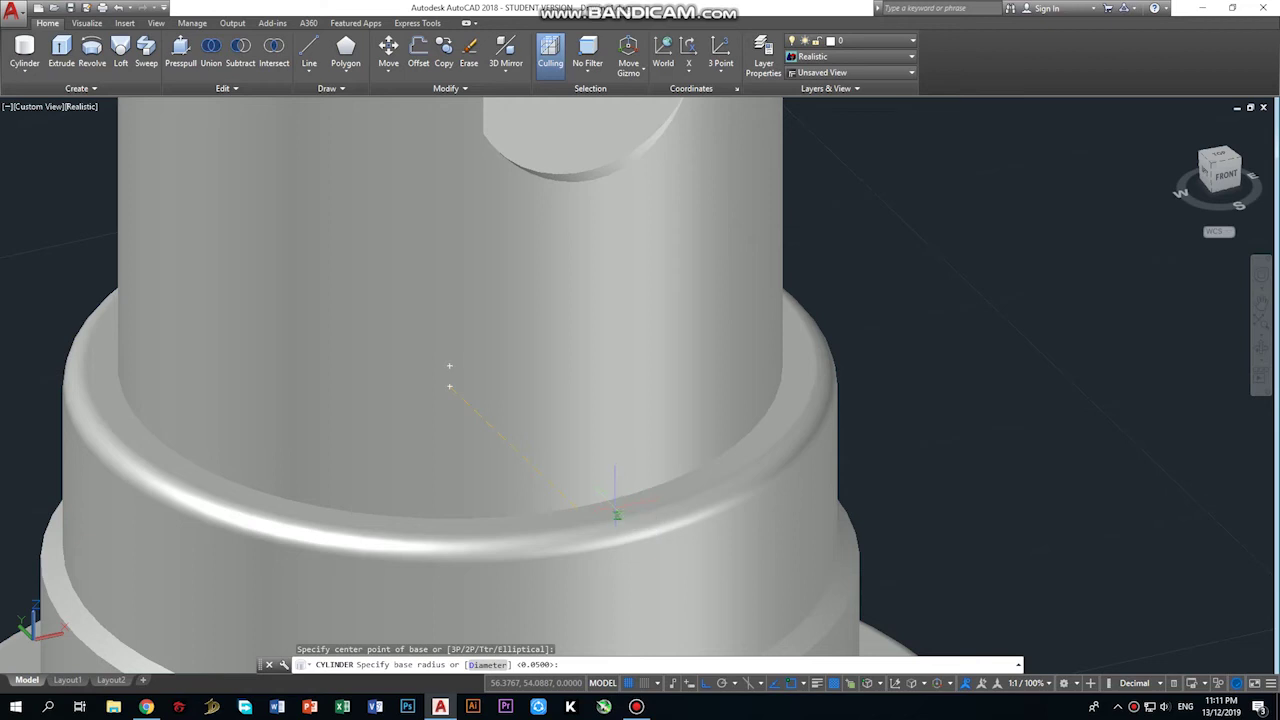
{"action": "left_click", "coordinate": [611, 500]}
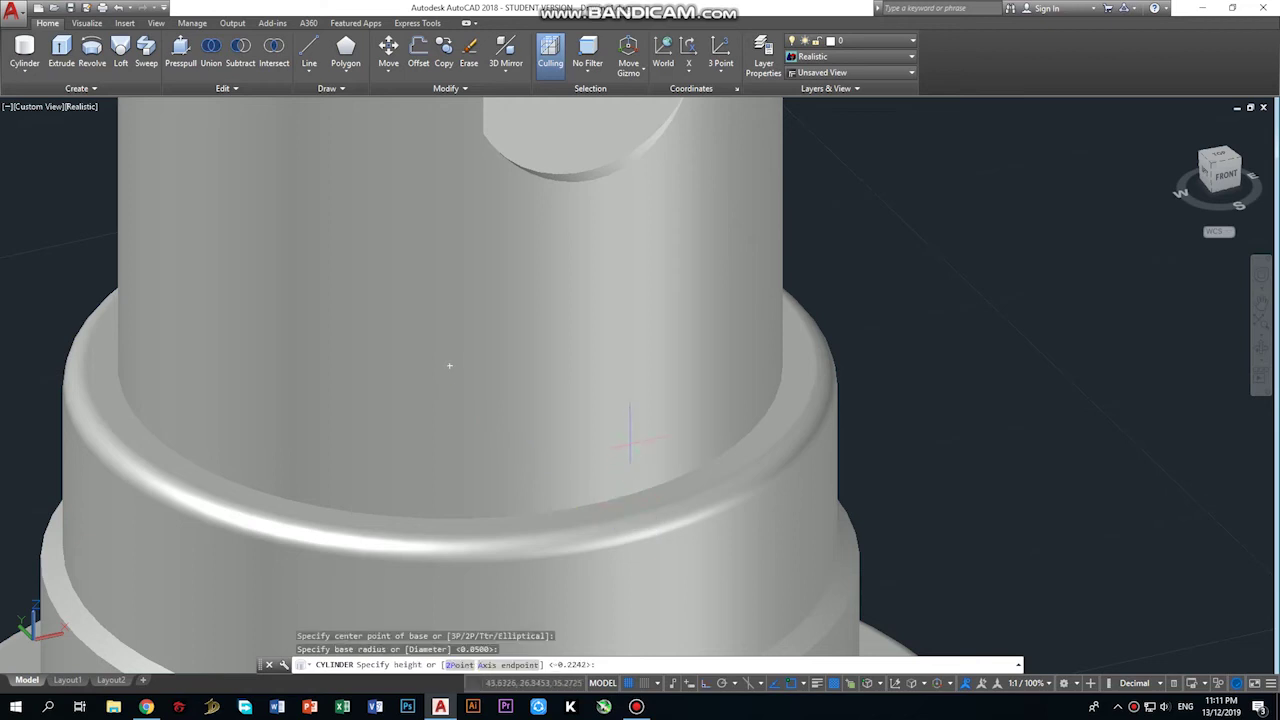
{"action": "key", "text": "ctrl+z"}
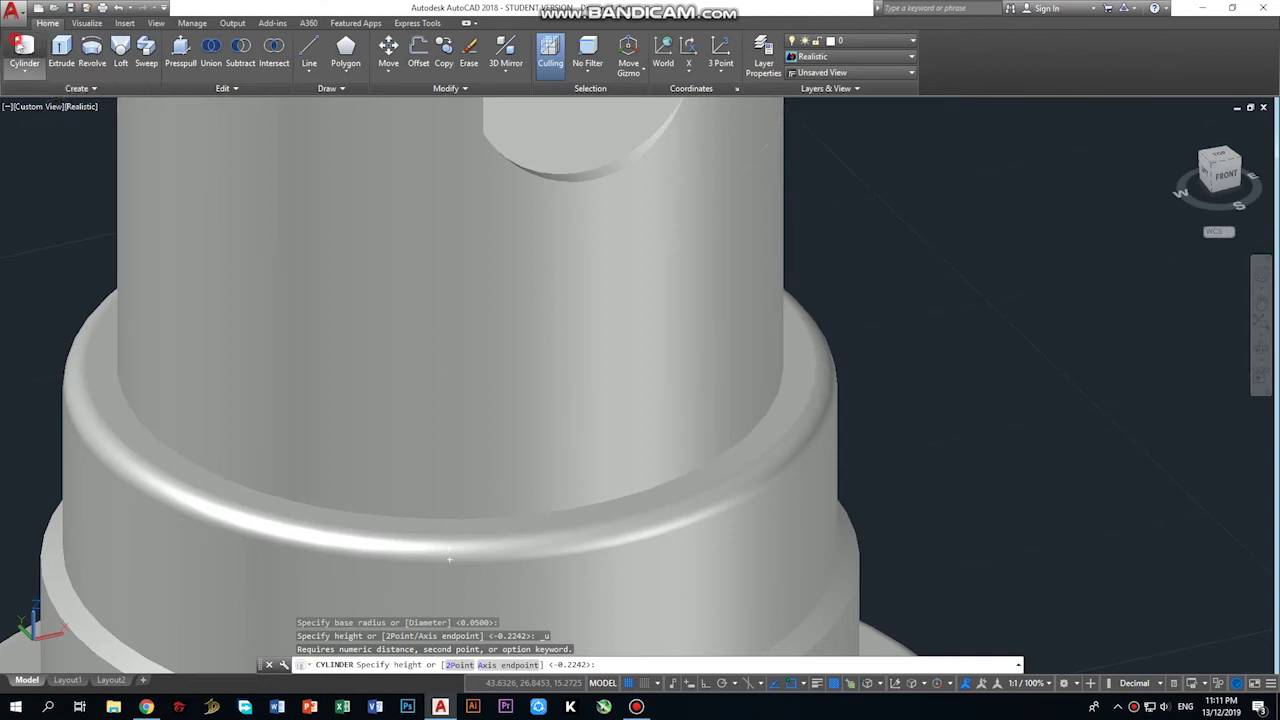
{"action": "left_click", "coordinate": [24, 50]}
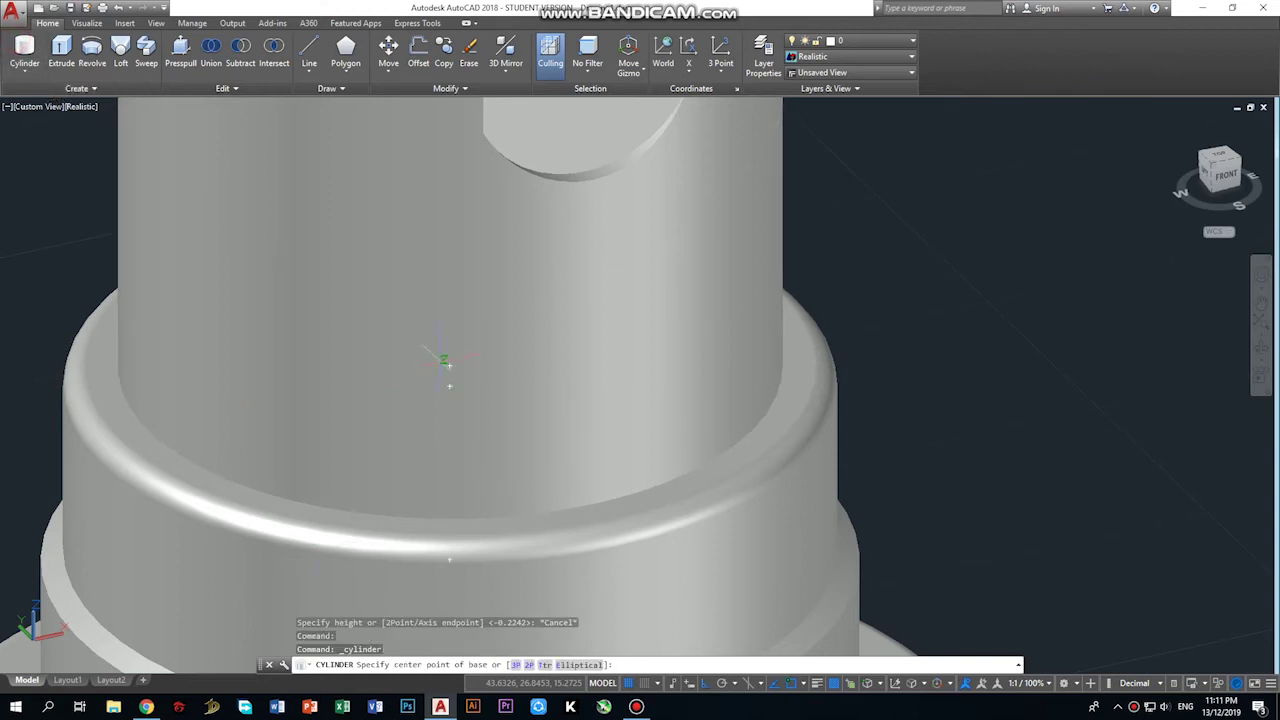
{"action": "left_click", "coordinate": [449, 365]}
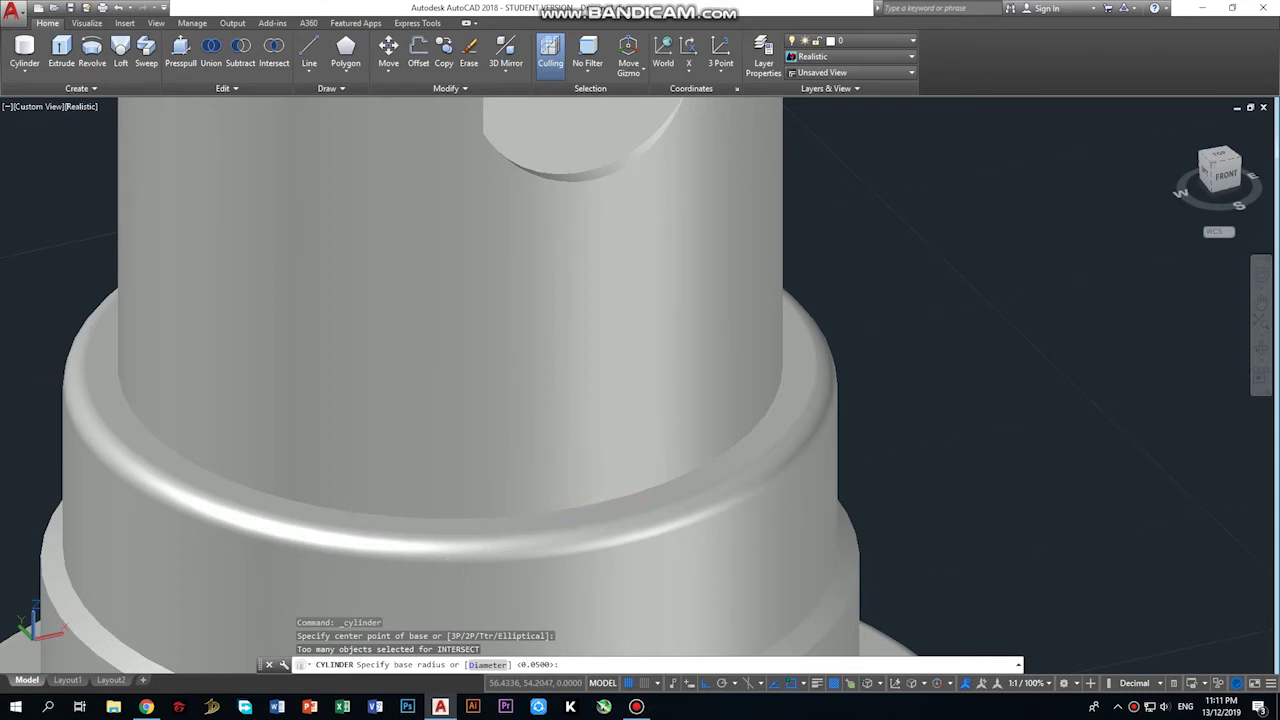
{"action": "left_click", "coordinate": [607, 517]}
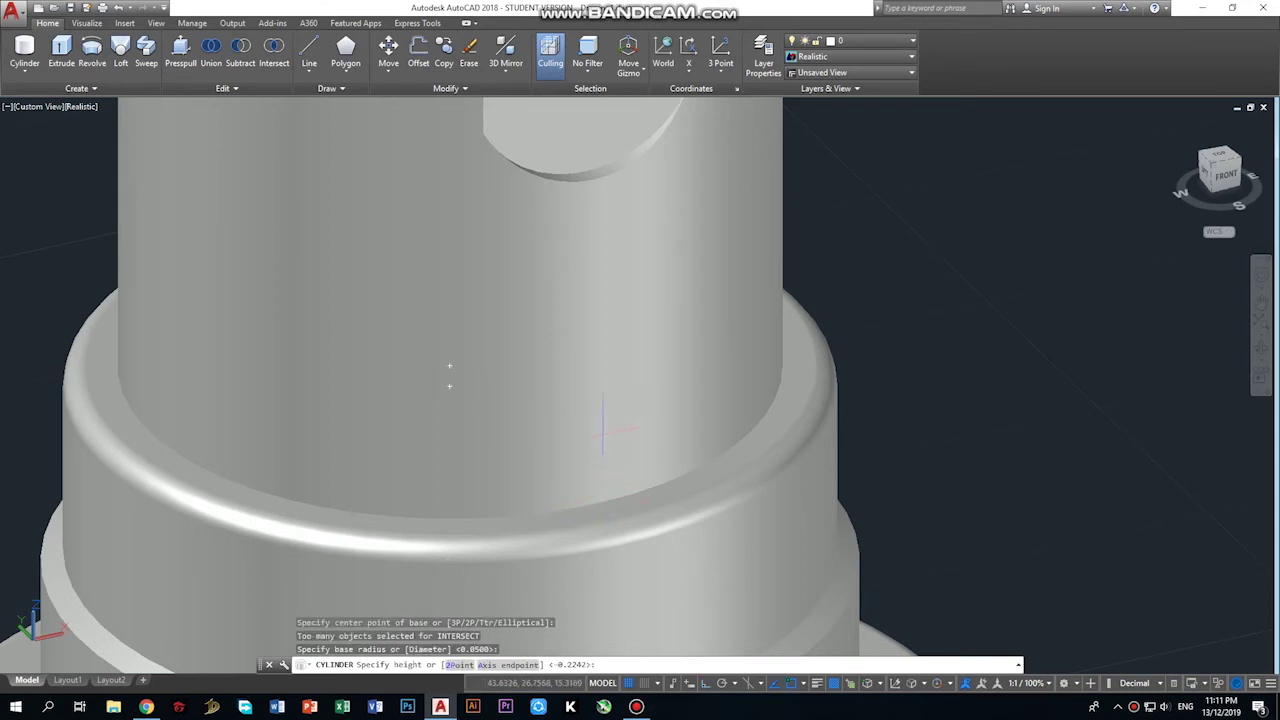
{"action": "scroll", "coordinate": [600, 229], "scroll_direction": "down", "scroll_amount": 4}
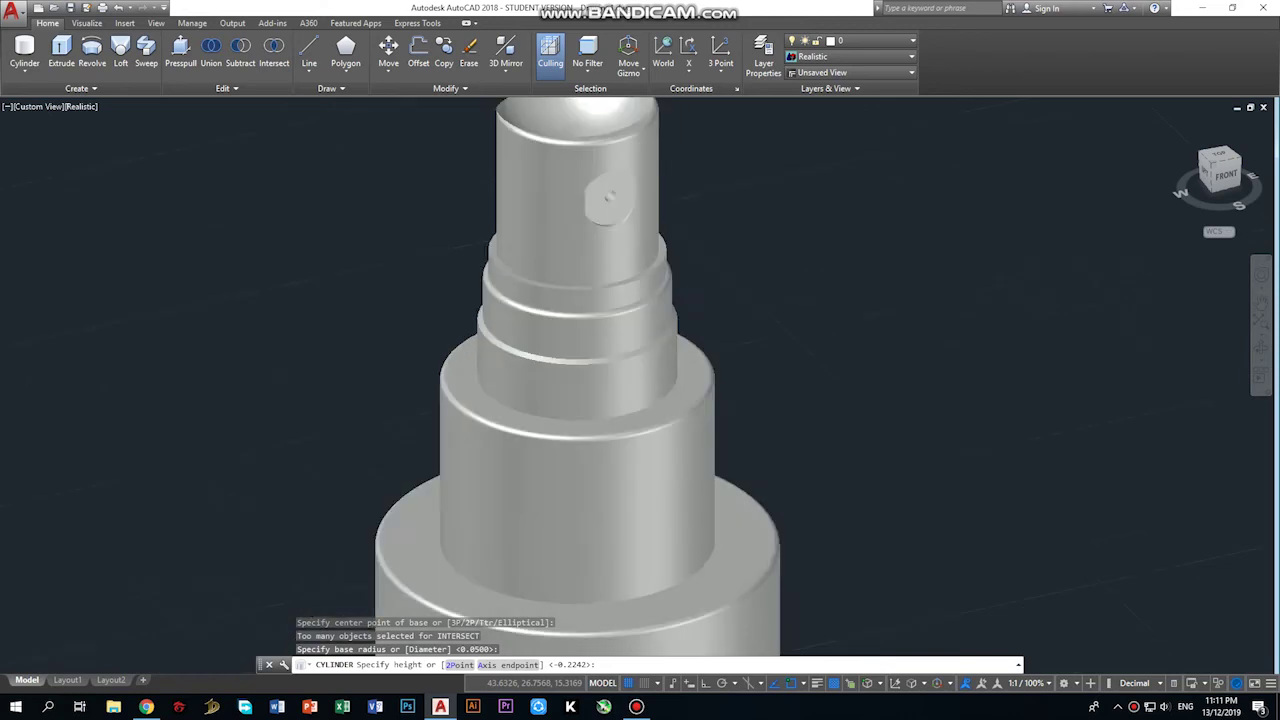
{"action": "scroll", "coordinate": [607, 200], "scroll_direction": "down", "scroll_amount": 5}
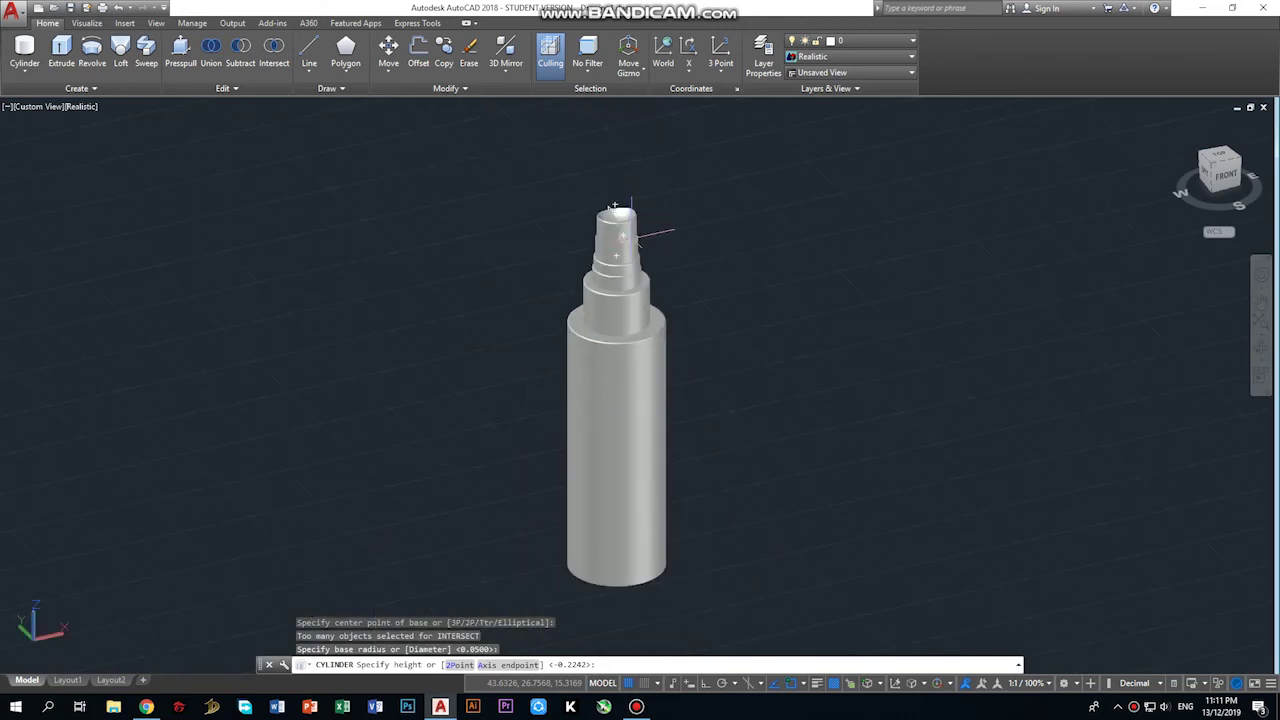
{"action": "scroll", "coordinate": [616, 192], "scroll_direction": "up", "scroll_amount": 5}
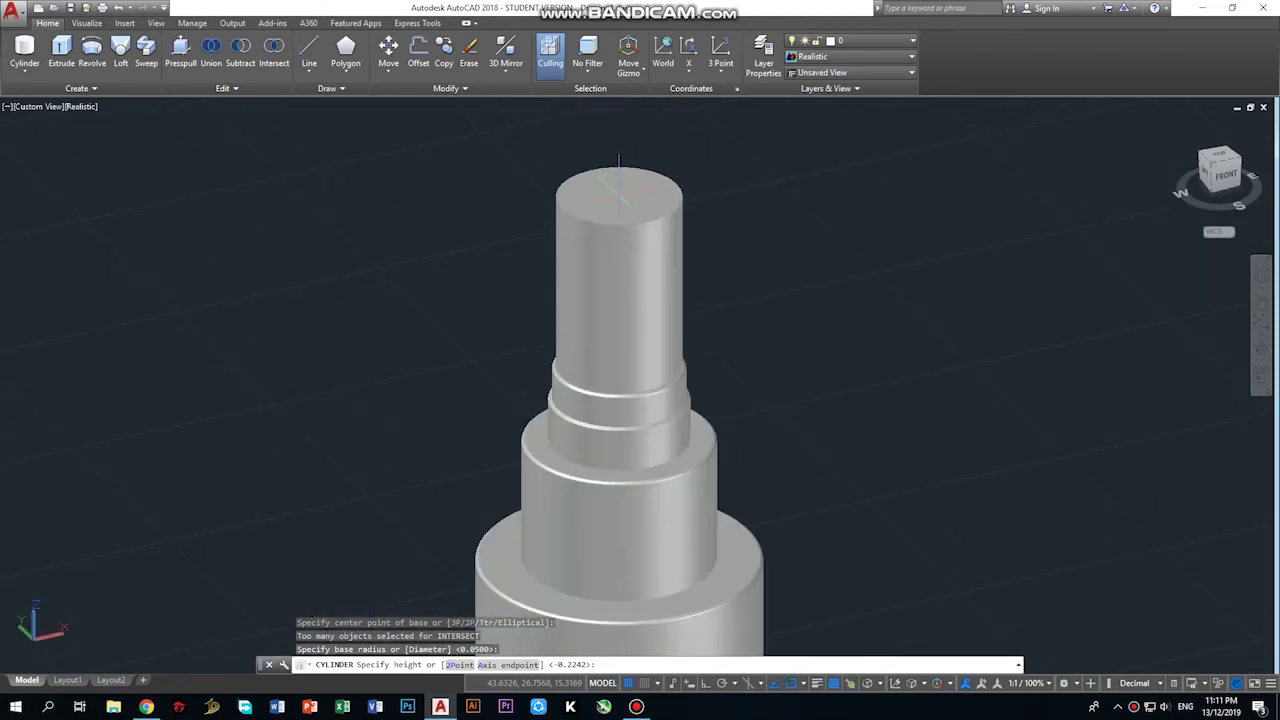
{"action": "type", "text": "2"}
{"action": "key", "text": "Return"}
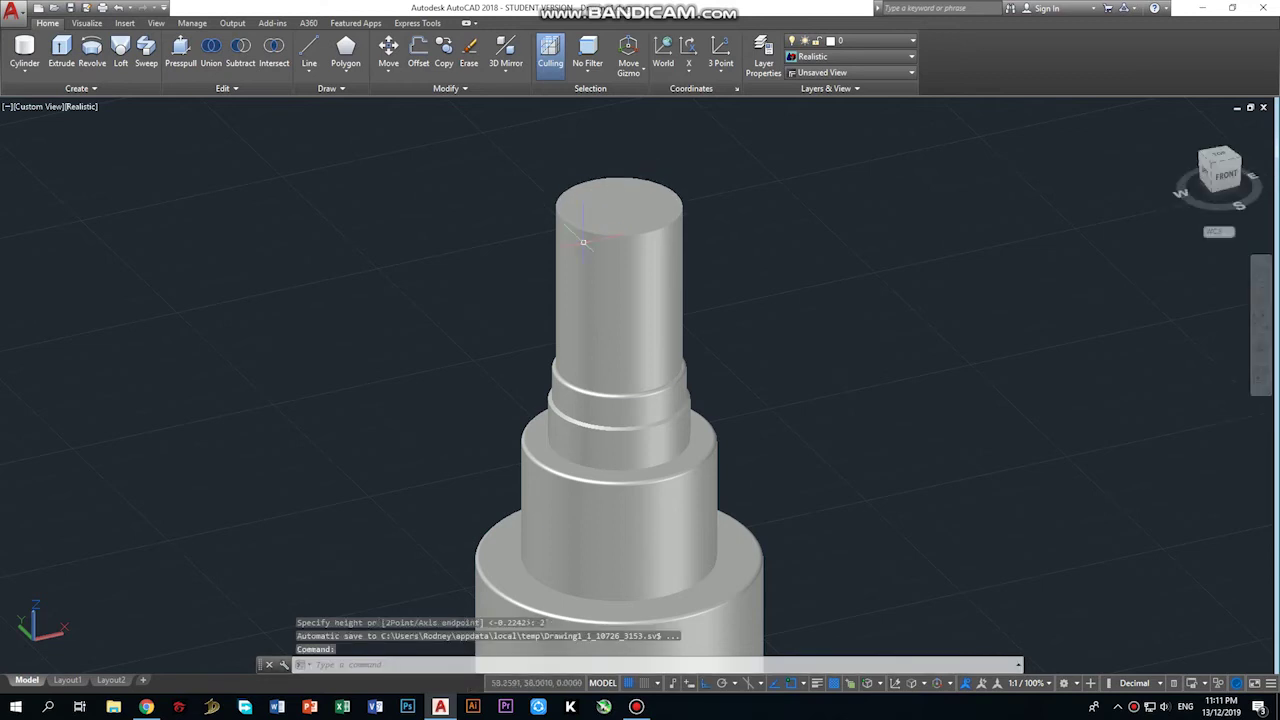
{"action": "scroll", "coordinate": [800, 506], "scroll_direction": "down", "scroll_amount": 3}
{"action": "scroll", "coordinate": [790, 530], "scroll_direction": "up", "scroll_amount": 2}
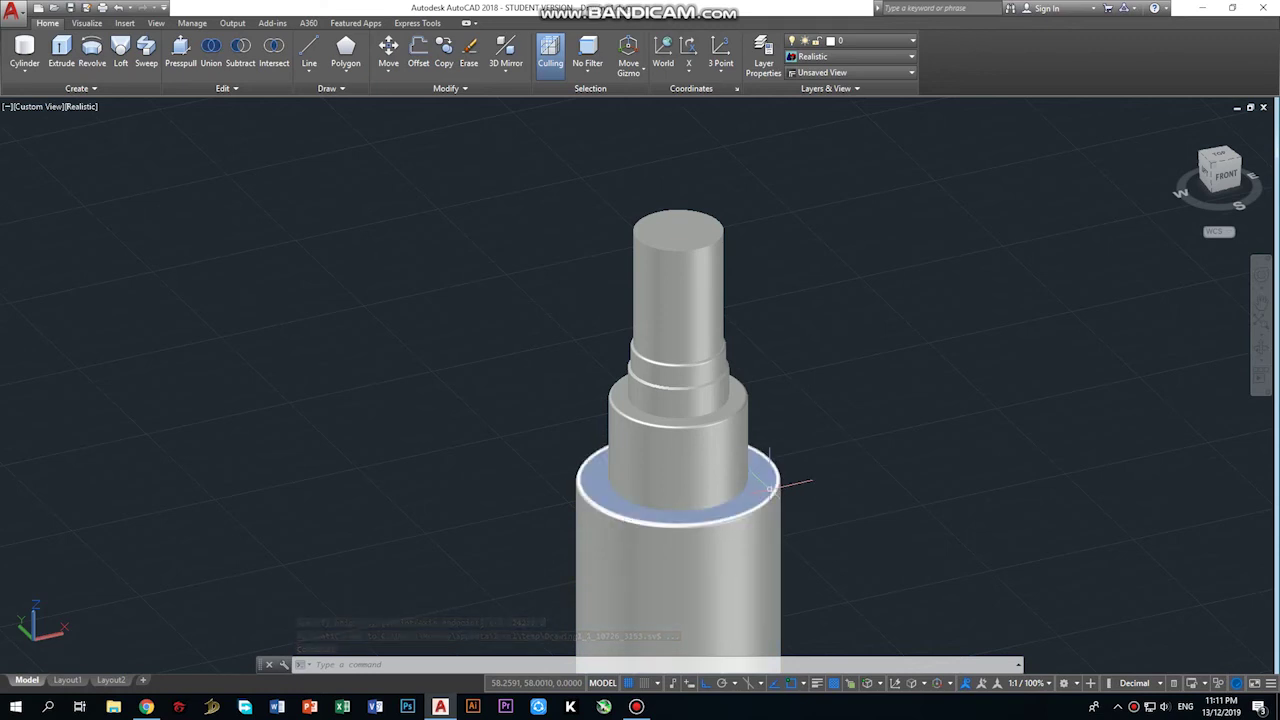
{"action": "scroll", "coordinate": [750, 475], "scroll_direction": "up", "scroll_amount": 5}
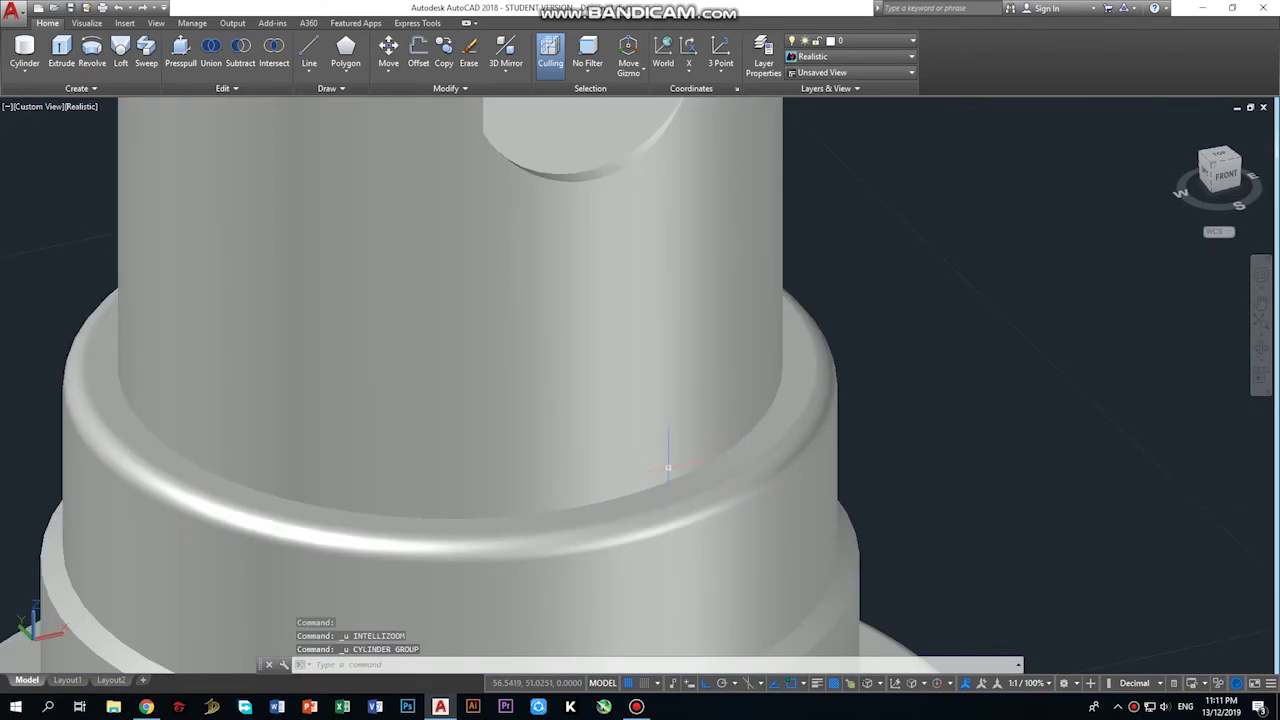
{"action": "scroll", "coordinate": [668, 467], "scroll_direction": "down", "scroll_amount": 5}
{"action": "scroll", "coordinate": [550, 415], "scroll_direction": "down", "scroll_amount": 2}
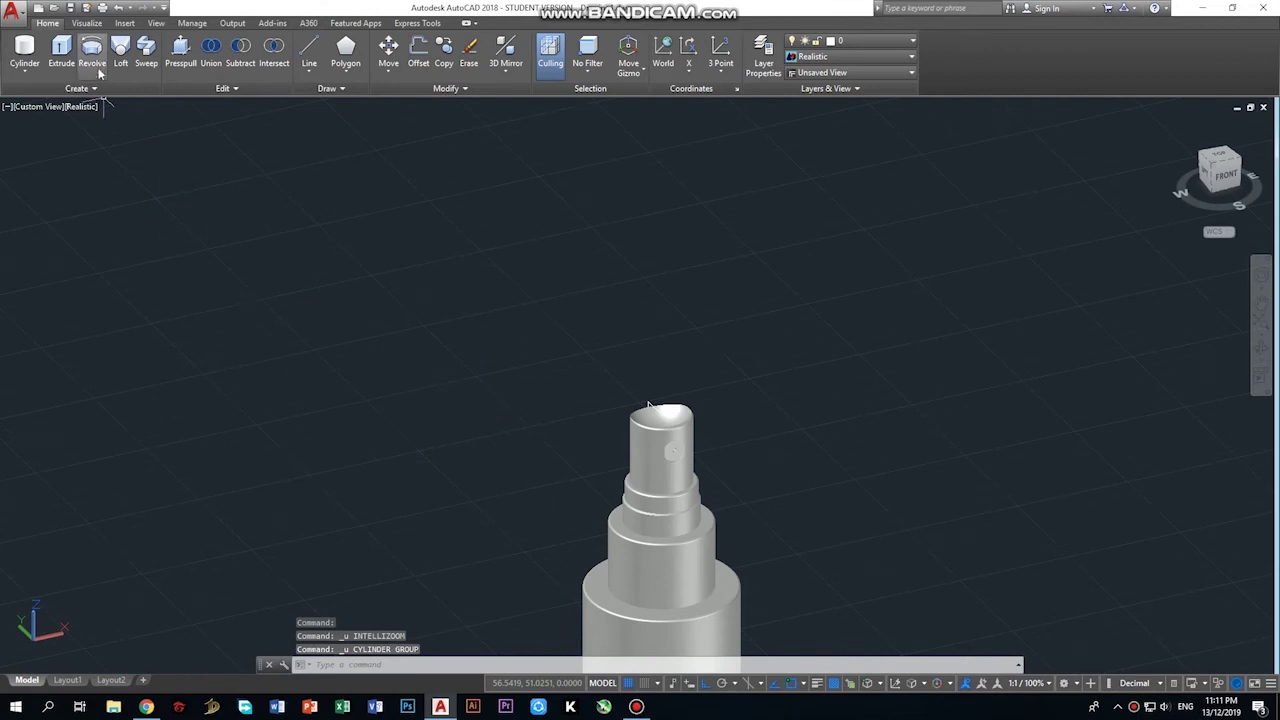
Draw a cylinder of radius 0.7123 and height 2.5 on top of the shaft's upper step.
{"action": "left_click", "coordinate": [25, 50]}
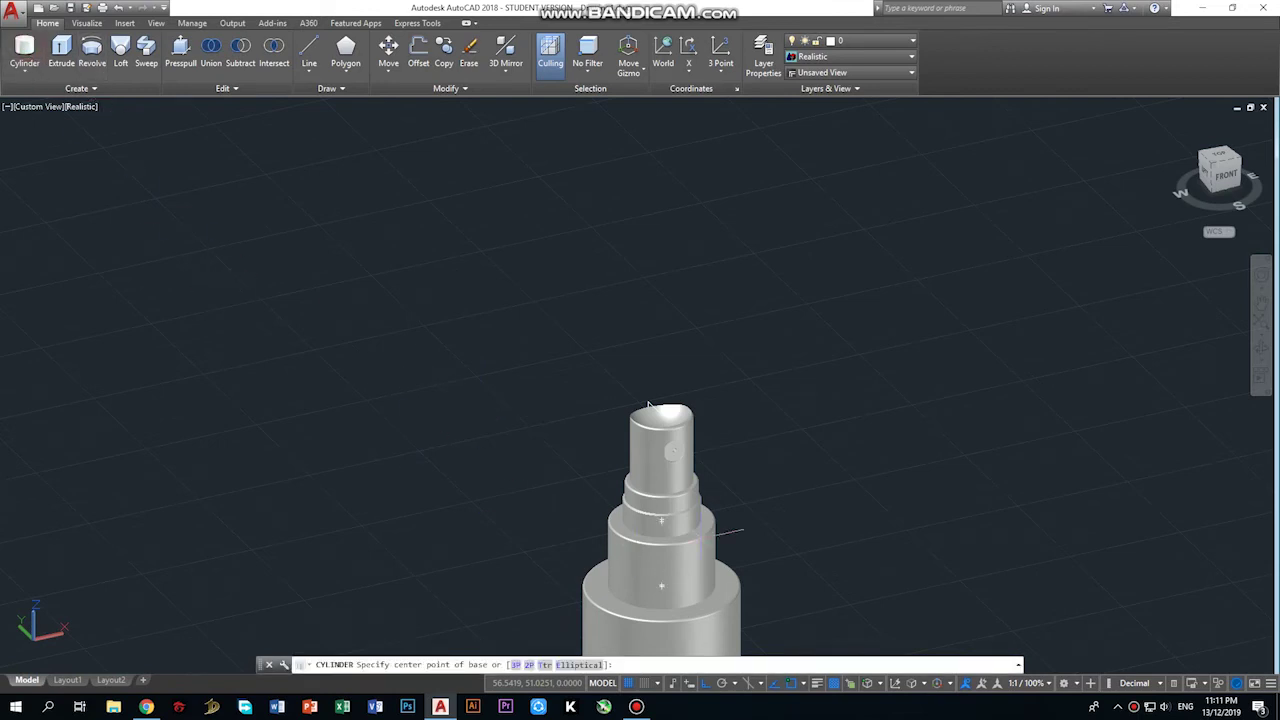
{"action": "scroll", "coordinate": [685, 510], "scroll_direction": "up", "scroll_amount": 5}
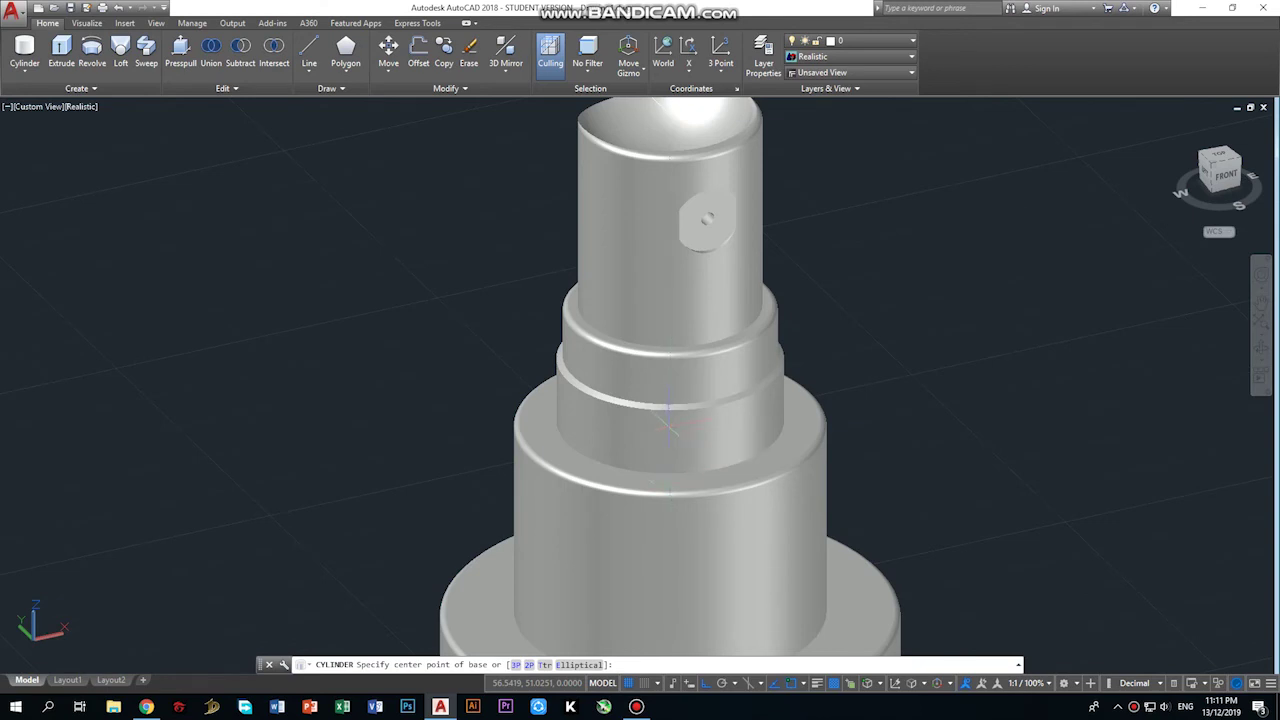
{"action": "left_click", "coordinate": [668, 421]}
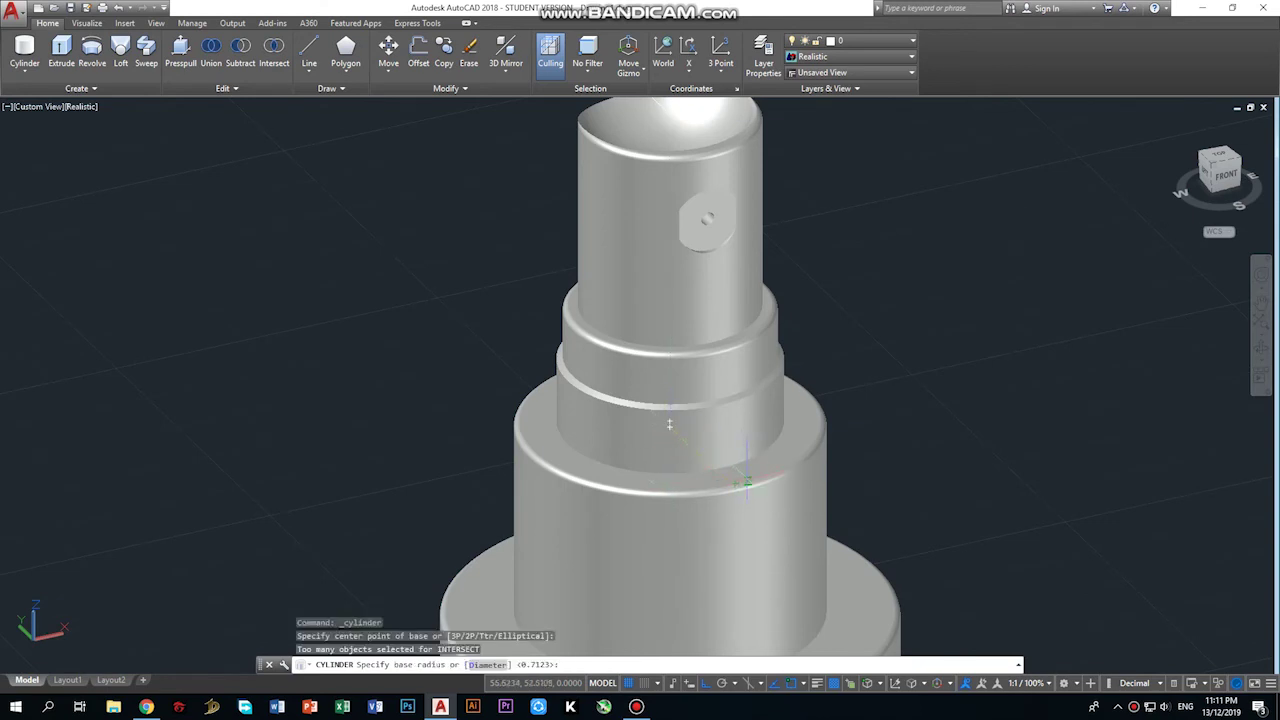
{"action": "left_click", "coordinate": [669, 424]}
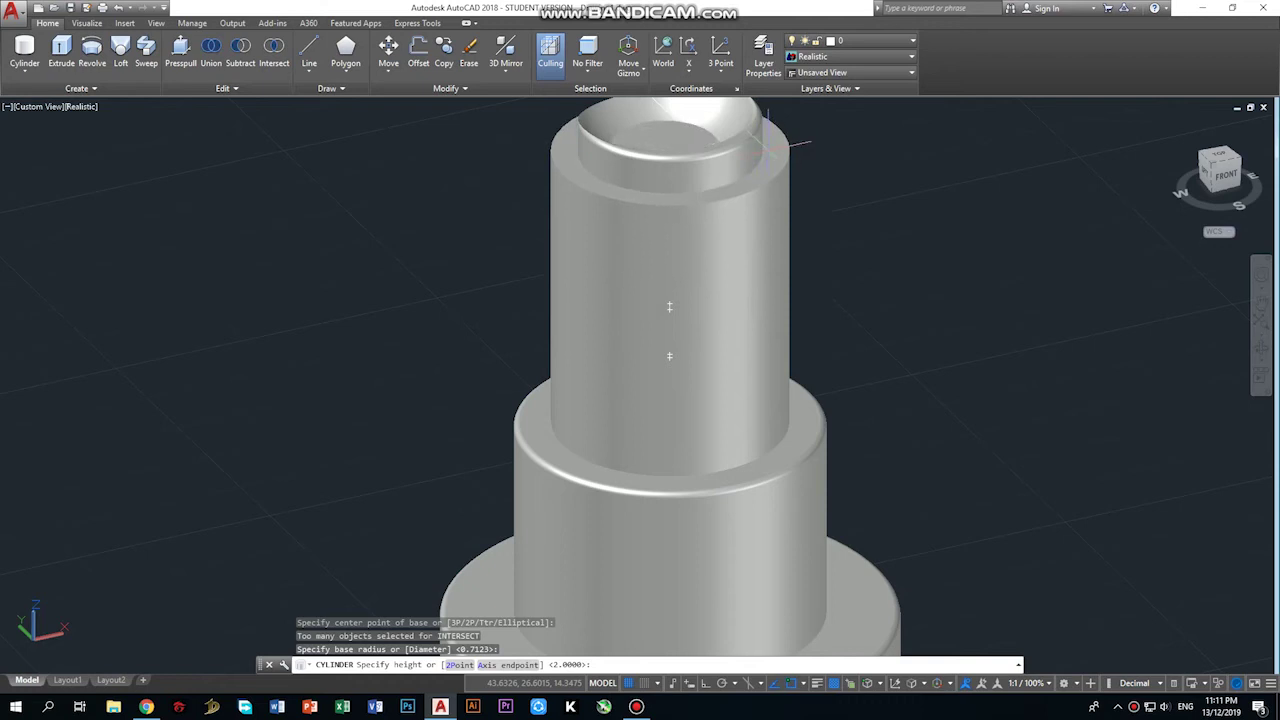
{"action": "type", "text": "2.5"}
{"action": "key", "text": "Return"}
{"action": "scroll", "coordinate": [829, 149], "scroll_direction": "down", "scroll_amount": 5}
{"action": "scroll", "coordinate": [790, 188], "scroll_direction": "up", "scroll_amount": 2}
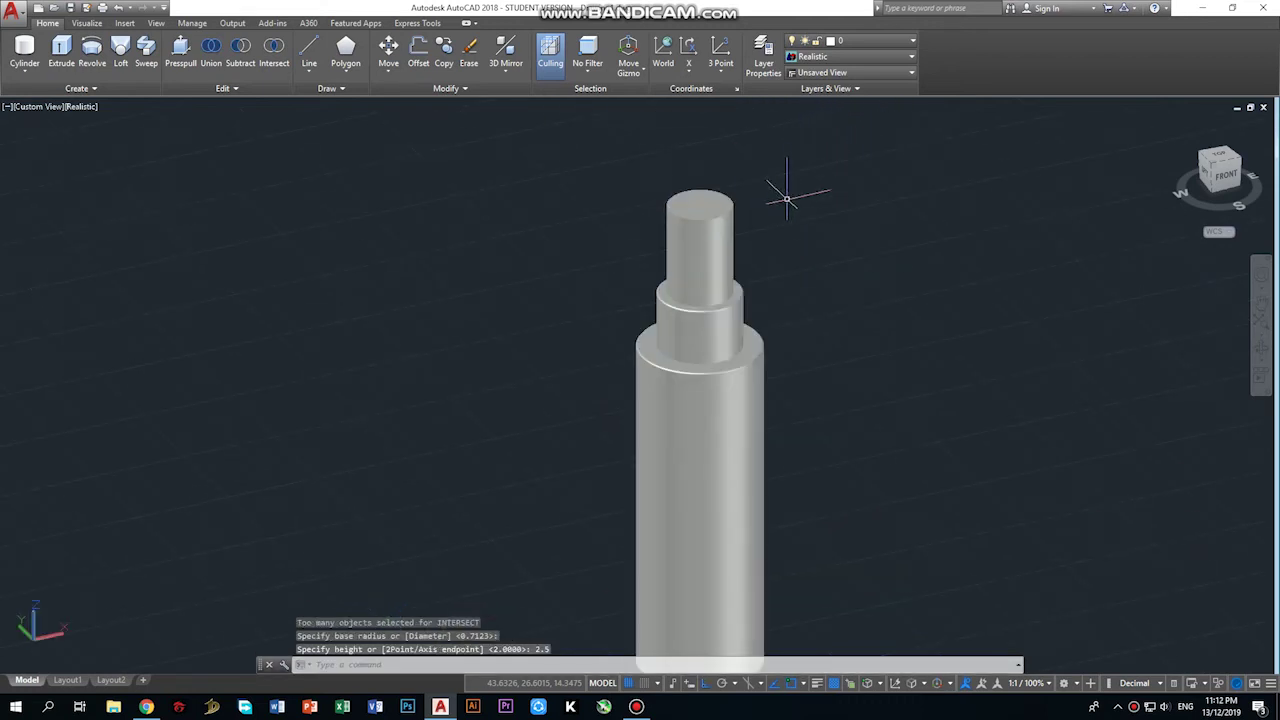
{"action": "scroll", "coordinate": [790, 188], "scroll_direction": "up", "scroll_amount": 2}
{"action": "scroll", "coordinate": [765, 198], "scroll_direction": "up", "scroll_amount": 2}
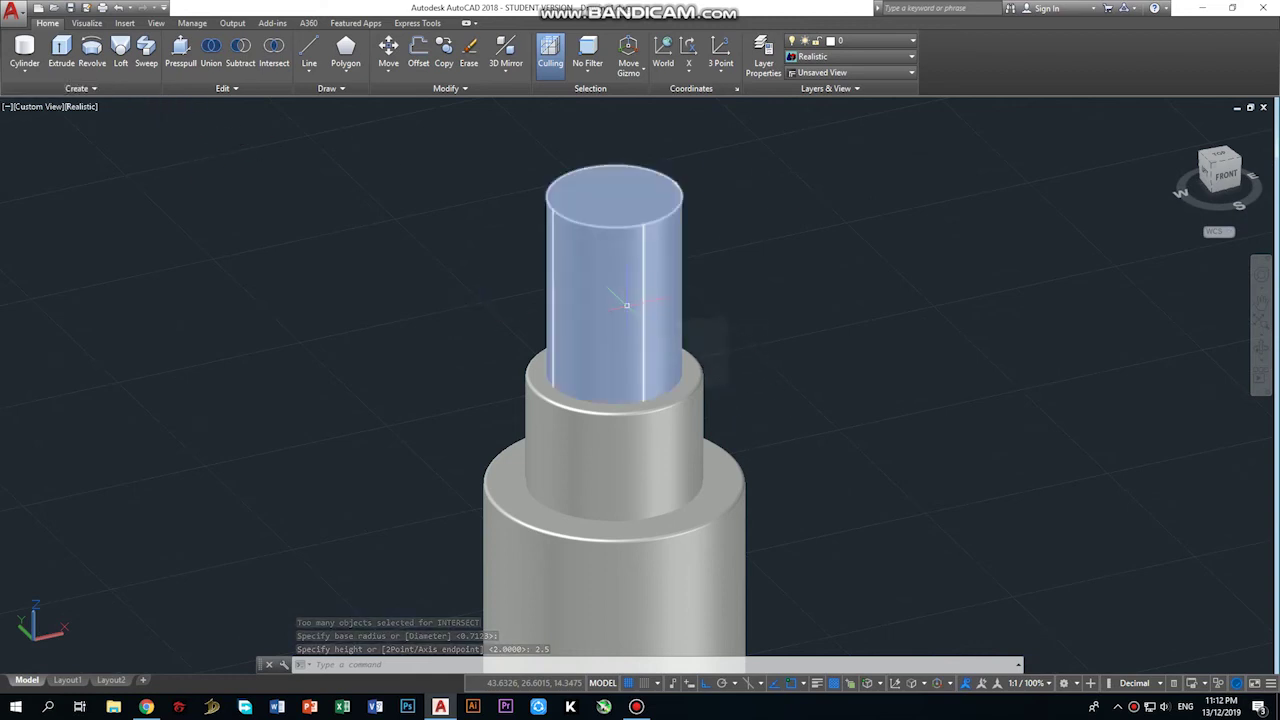
{"action": "left_click", "coordinate": [222, 88]}
{"action": "left_click", "coordinate": [186, 120]}
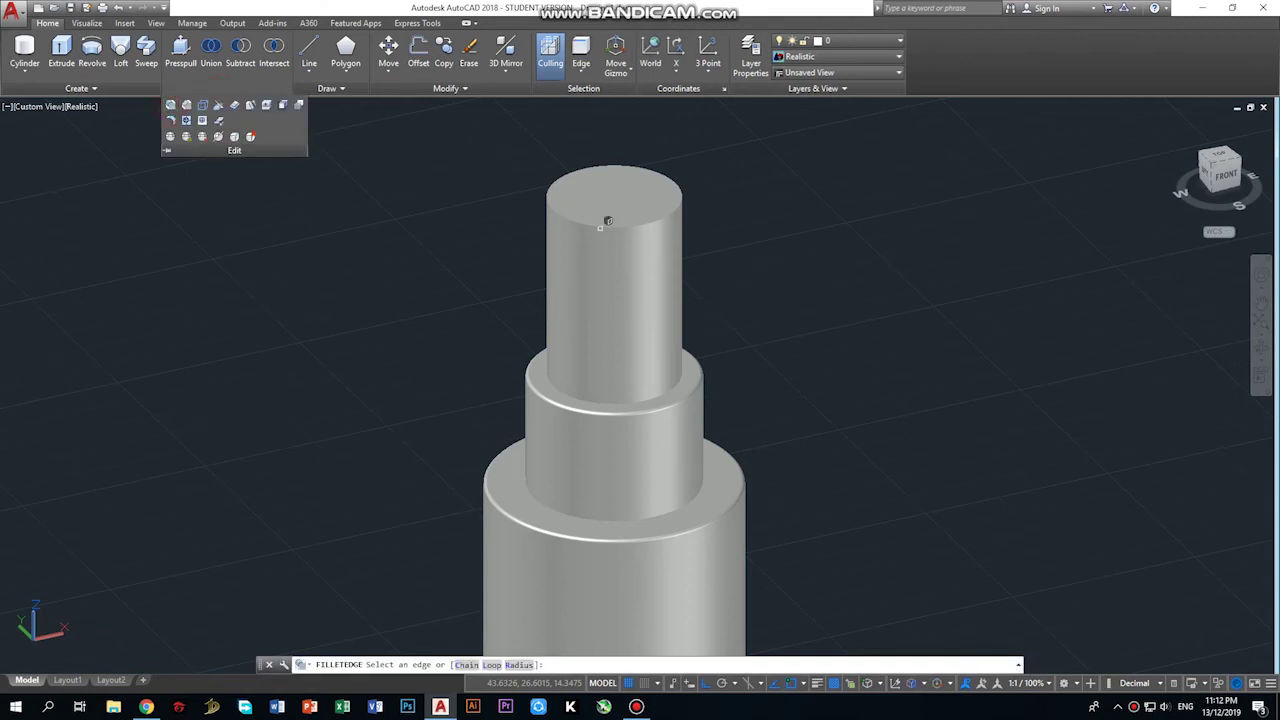
{"action": "left_click", "coordinate": [624, 219]}
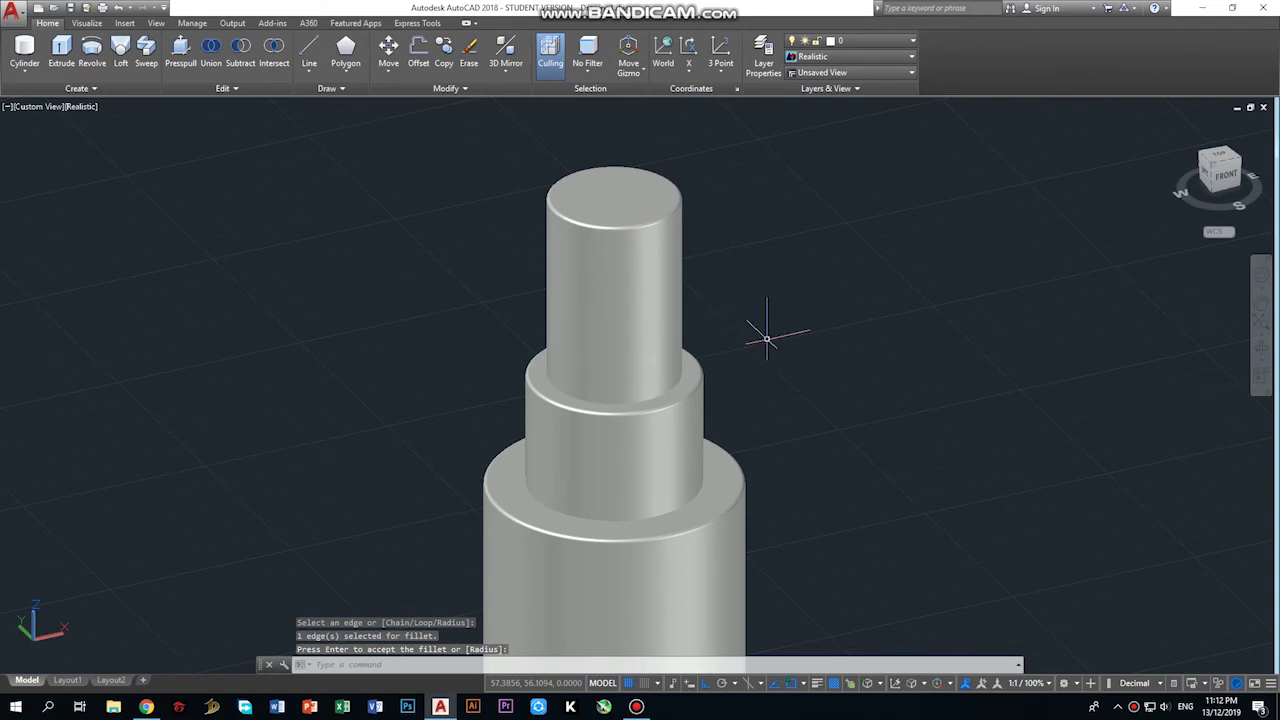
{"action": "key", "text": "Escape"}
{"action": "scroll", "coordinate": [775, 375], "scroll_direction": "down", "scroll_amount": 5}
{"action": "scroll", "coordinate": [811, 470], "scroll_direction": "up", "scroll_amount": 3}
{"action": "scroll", "coordinate": [809, 449], "scroll_direction": "down", "scroll_amount": 2}
{"action": "scroll", "coordinate": [780, 510], "scroll_direction": "down", "scroll_amount": 2}
{"action": "scroll", "coordinate": [760, 530], "scroll_direction": "up", "scroll_amount": 3}
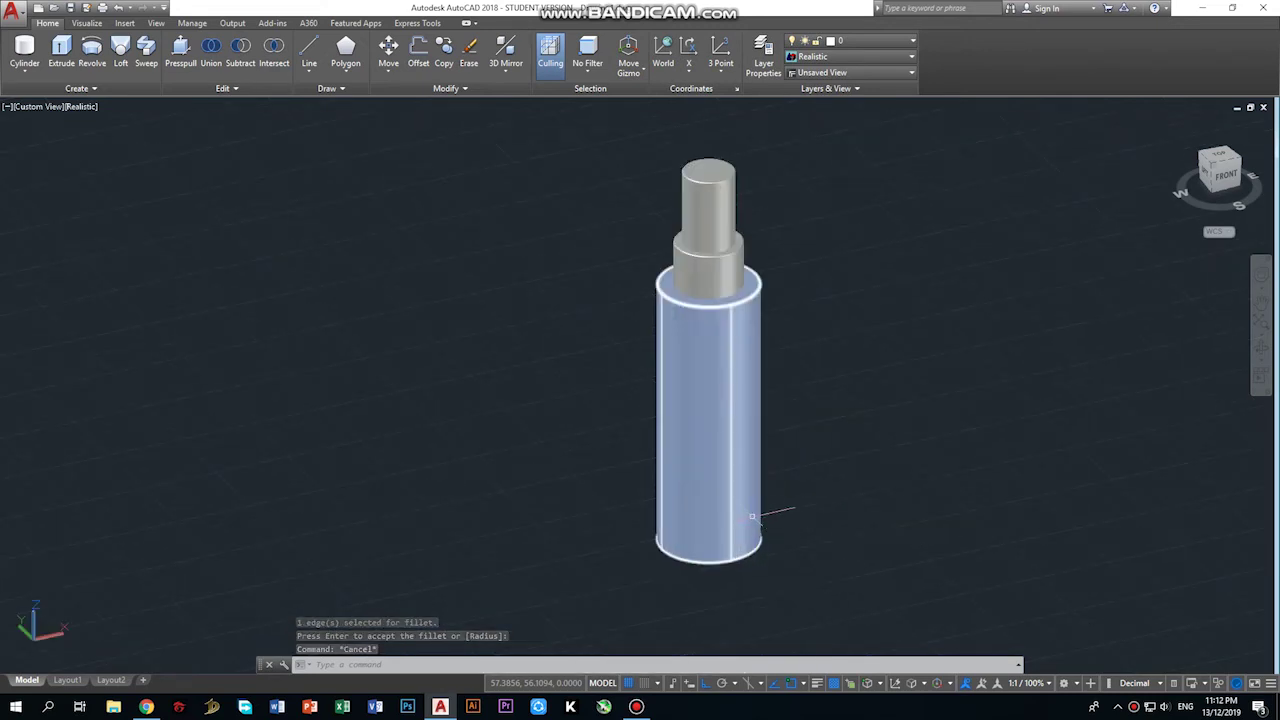
{"action": "scroll", "coordinate": [752, 516], "scroll_direction": "up", "scroll_amount": 2}
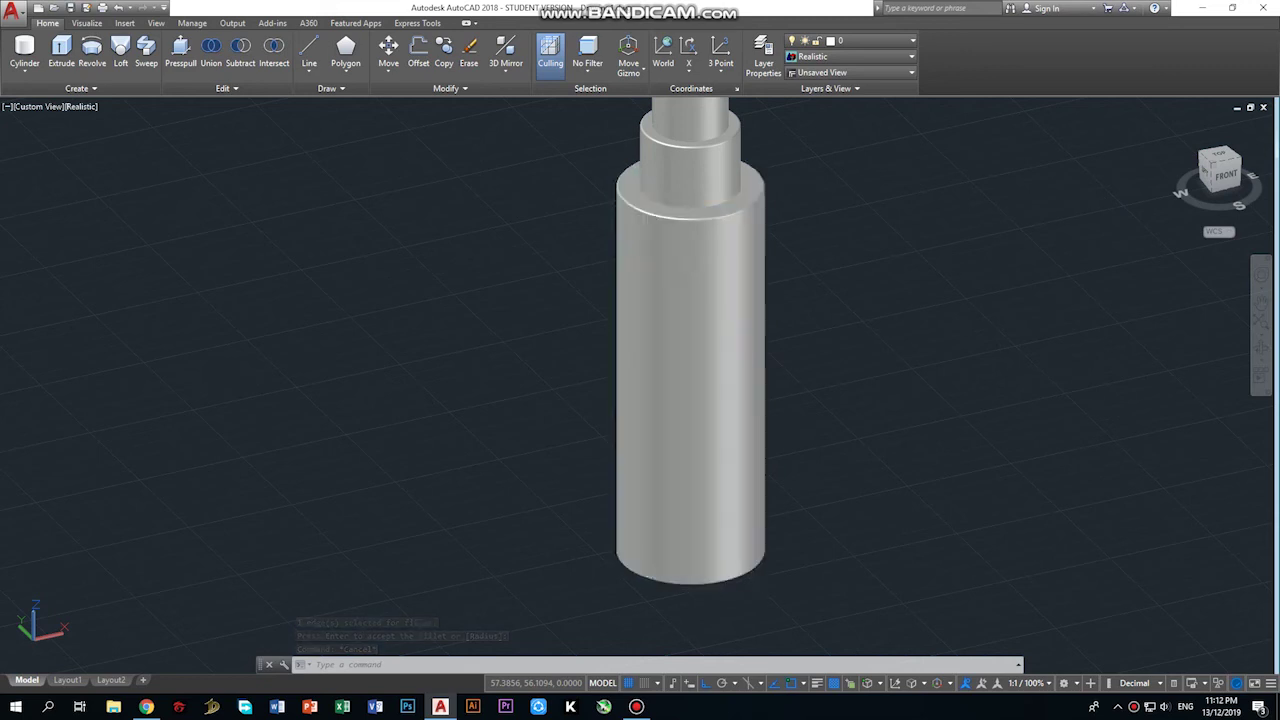
{"action": "left_click", "coordinate": [729, 308]}
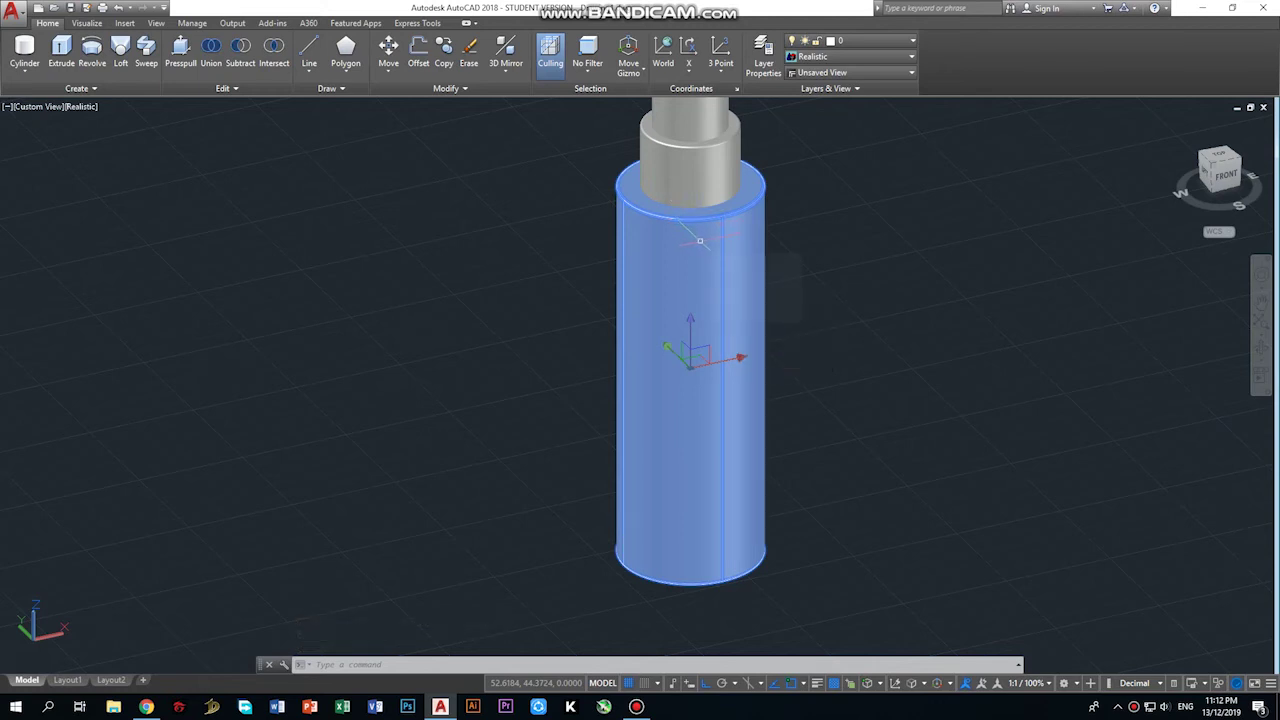
Copy the shaft's base cylinder to a spot left of the shaft.
{"action": "type", "text": "co"}
{"action": "key", "text": "Return"}
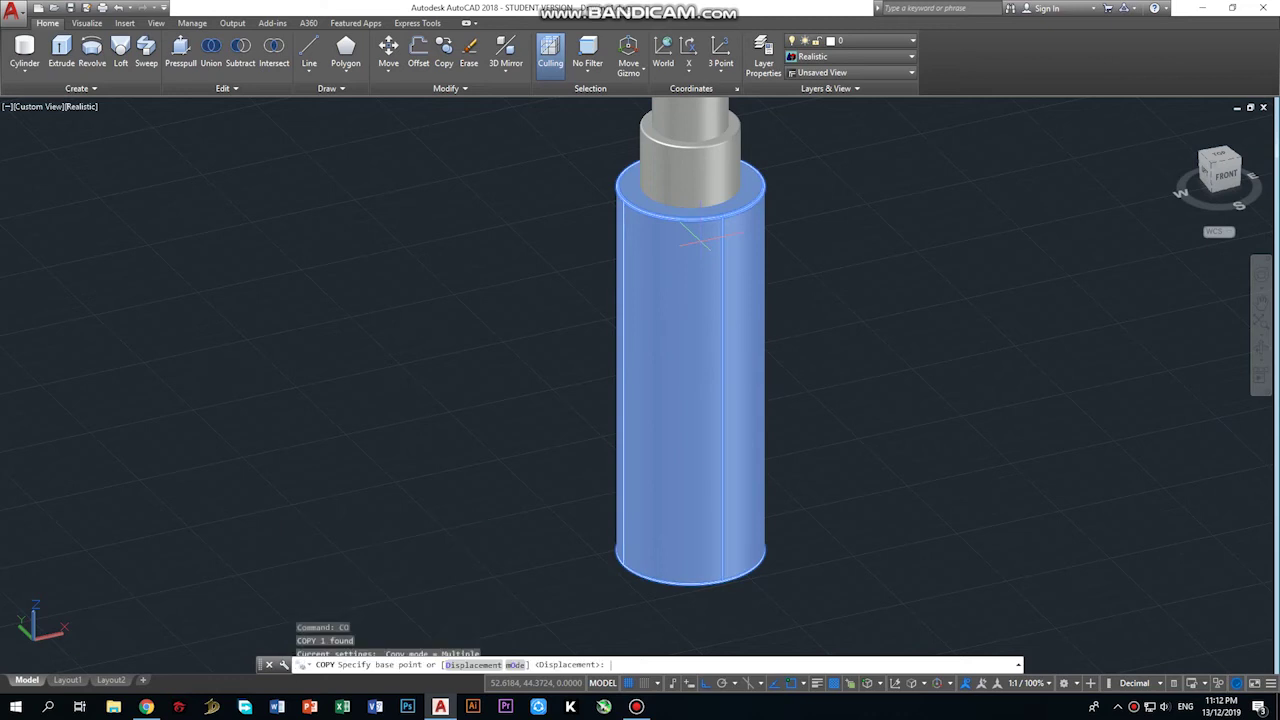
{"action": "left_click", "coordinate": [697, 179]}
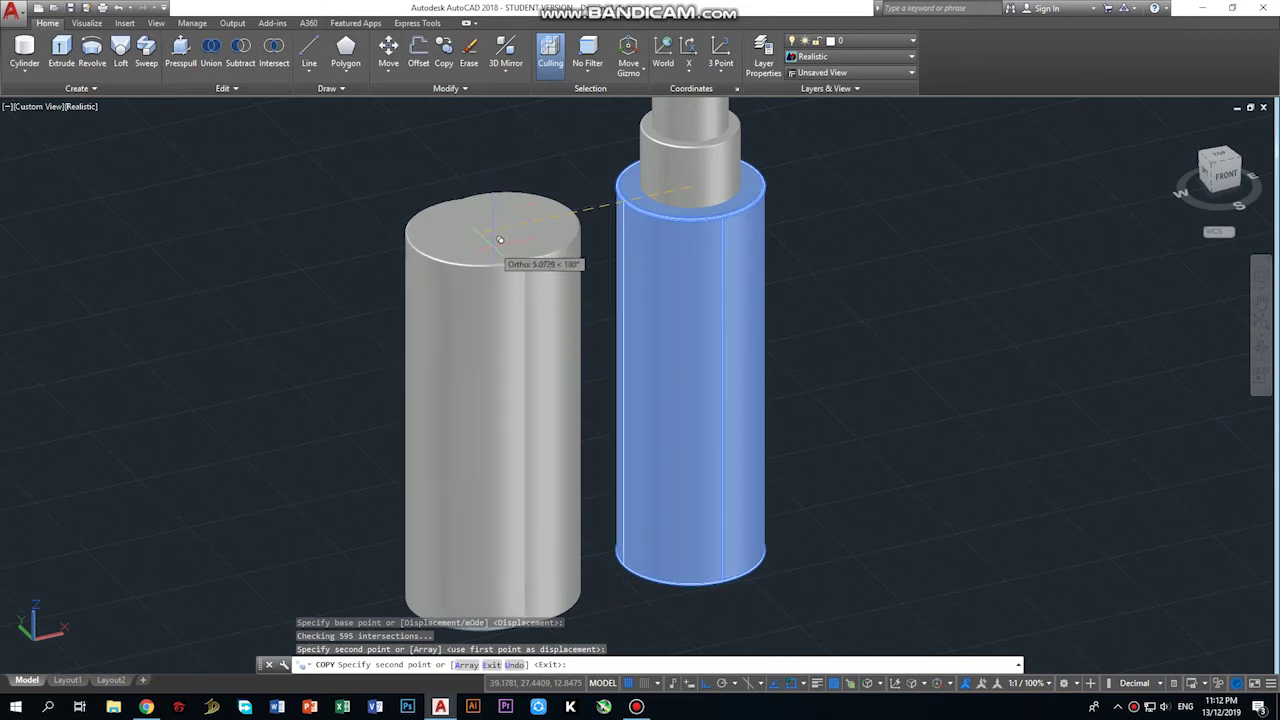
{"action": "key", "text": "Escape"}
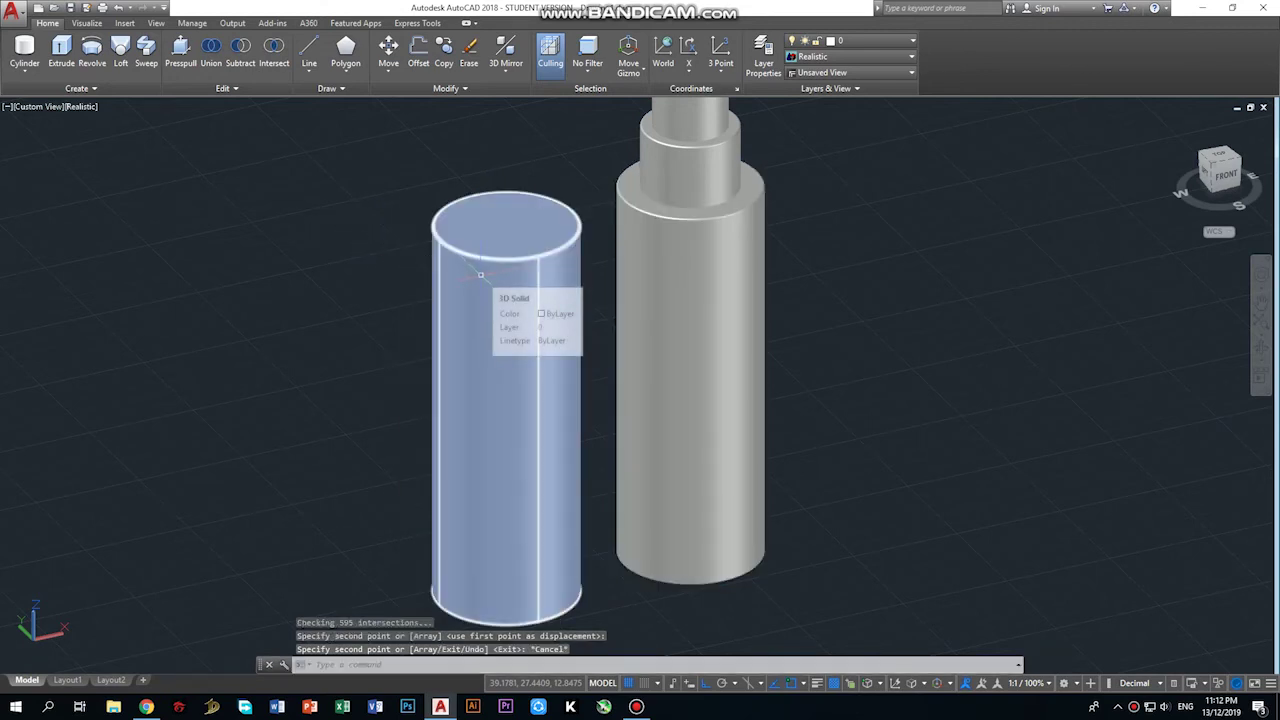
Explode the copy with X and delete its top face to leave it open-topped.
{"action": "left_click", "coordinate": [490, 285]}
{"action": "type", "text": "x"}
{"action": "left_click", "coordinate": [488, 244]}
{"action": "key", "text": "Delete"}
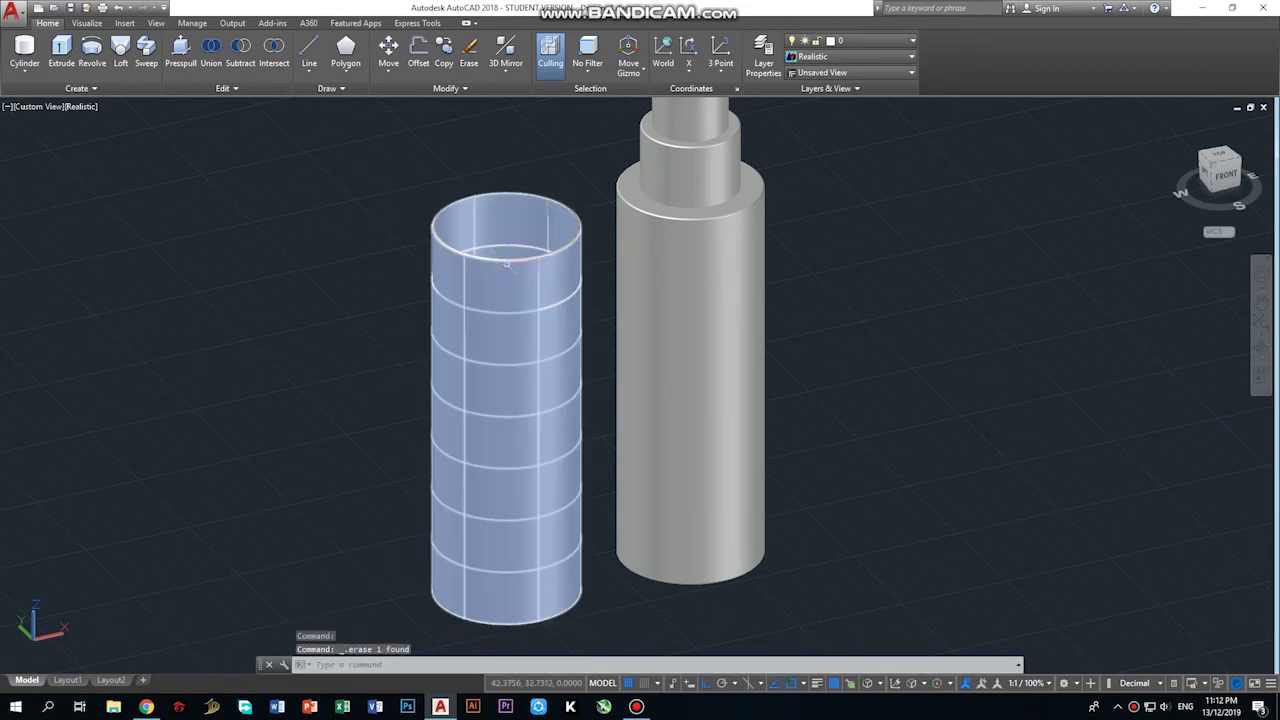
Inspect the open cylinder and pick its top rim edge for press-pull.
{"action": "left_click", "coordinate": [507, 269]}
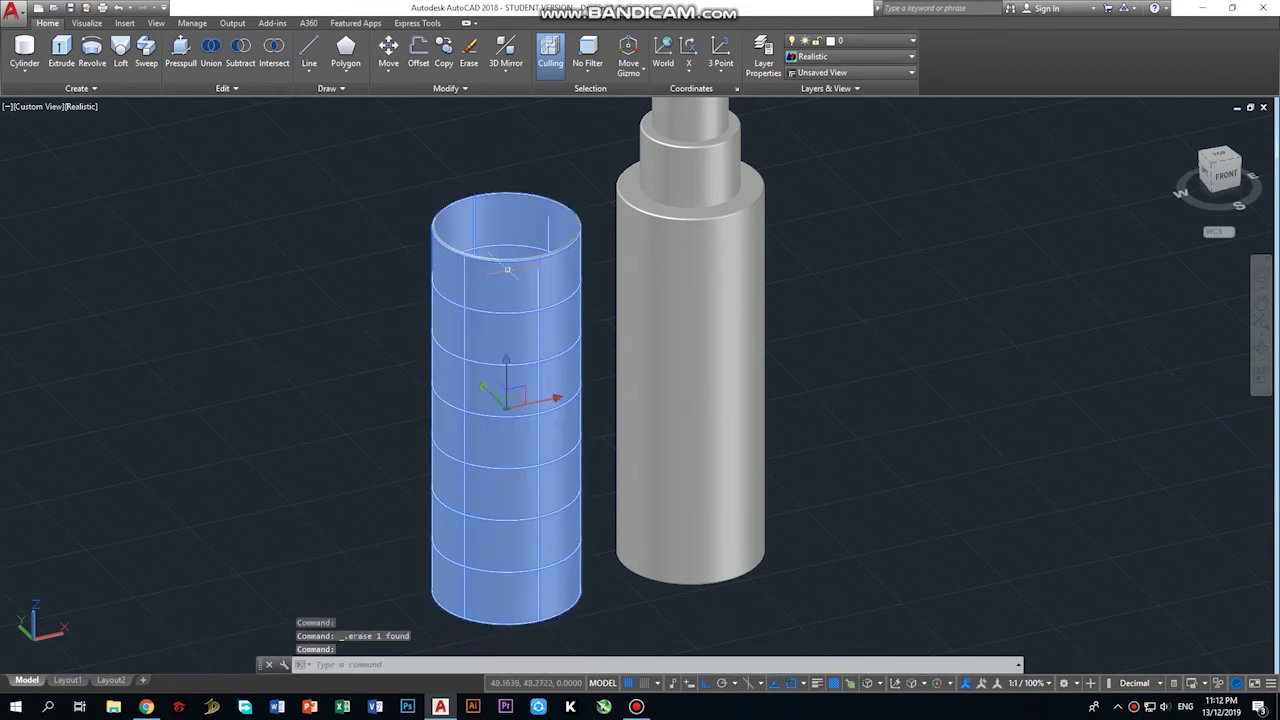
{"action": "left_click", "coordinate": [628, 68]}
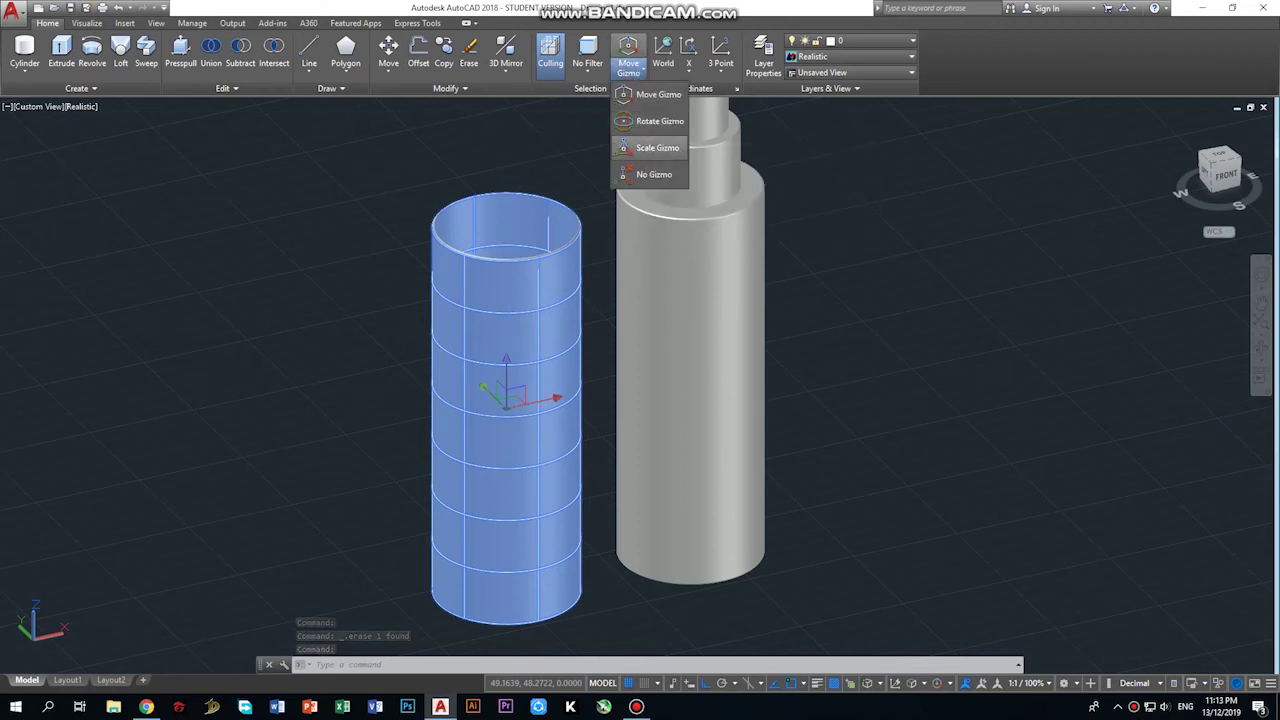
{"action": "left_click", "coordinate": [577, 247]}
{"action": "scroll", "coordinate": [512, 382], "scroll_direction": "up", "scroll_amount": 2}
{"action": "scroll", "coordinate": [512, 382], "scroll_direction": "up", "scroll_amount": 2}
{"action": "scroll", "coordinate": [500, 400], "scroll_direction": "up", "scroll_amount": 1}
{"action": "scroll", "coordinate": [488, 410], "scroll_direction": "down", "scroll_amount": 2}
{"action": "scroll", "coordinate": [500, 380], "scroll_direction": "down", "scroll_amount": 5}
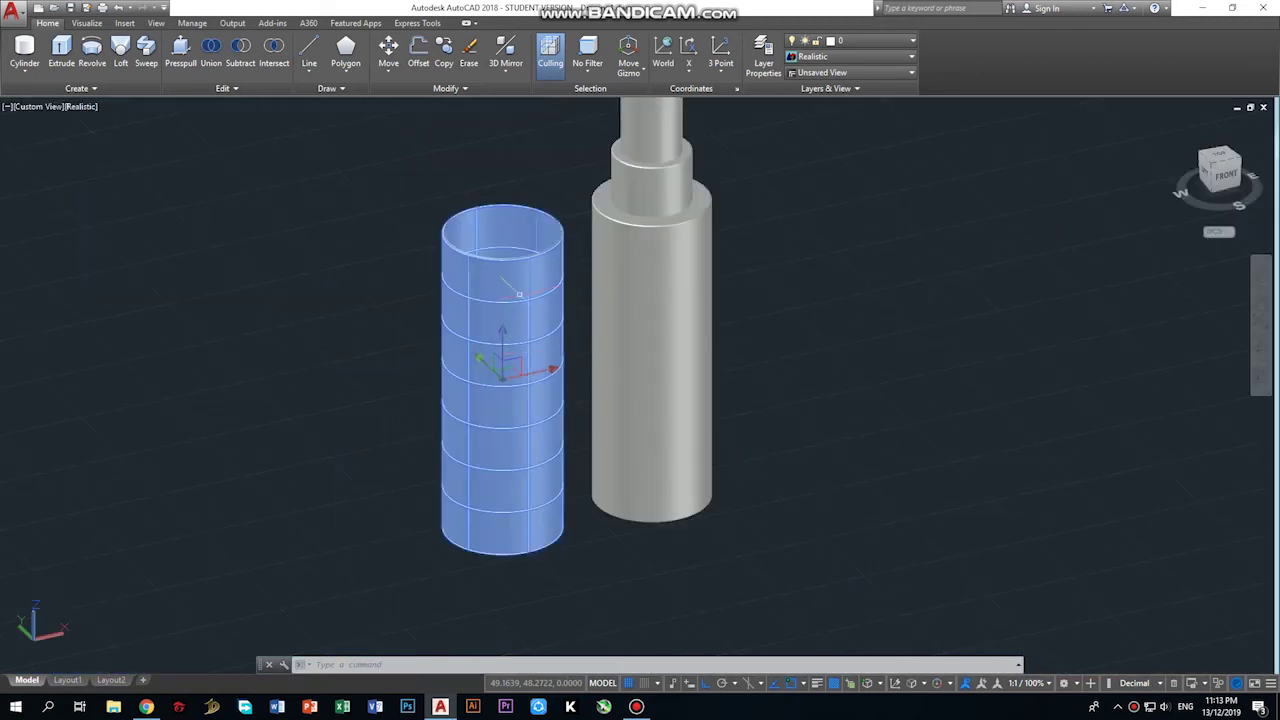
{"action": "key", "text": "Escape"}
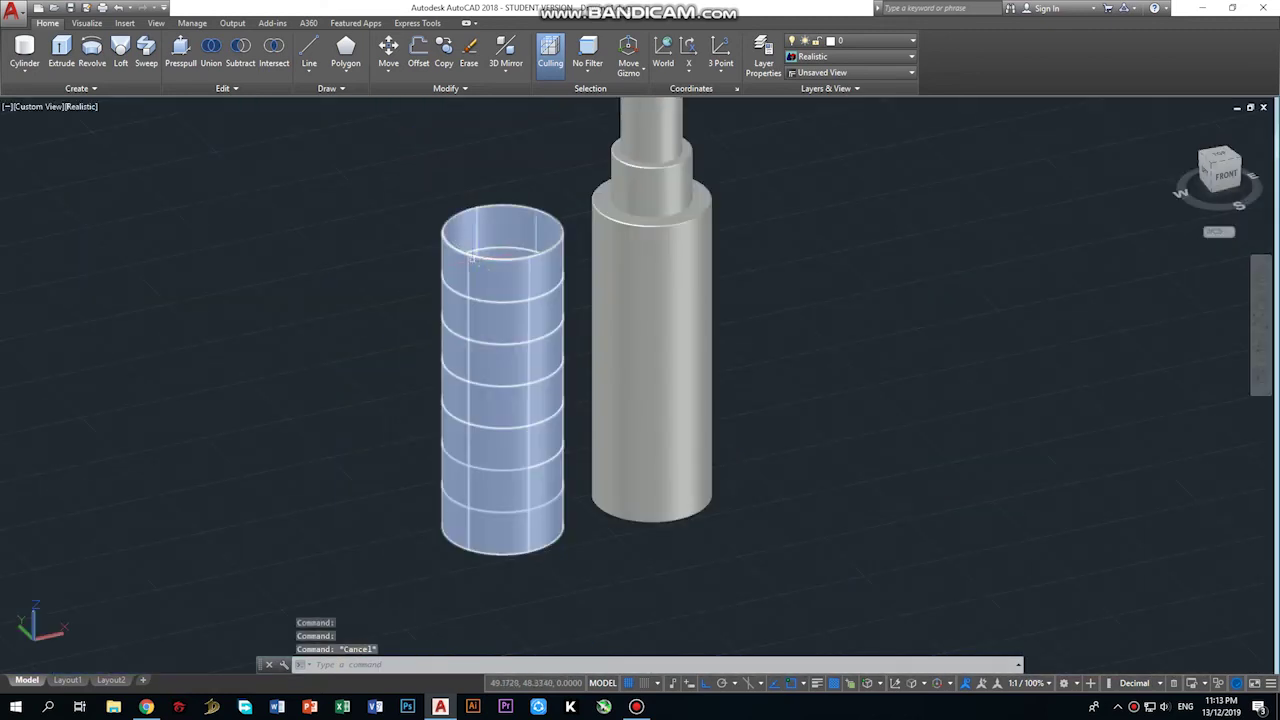
{"action": "left_click", "coordinate": [502, 258], "text": "ctrl"}
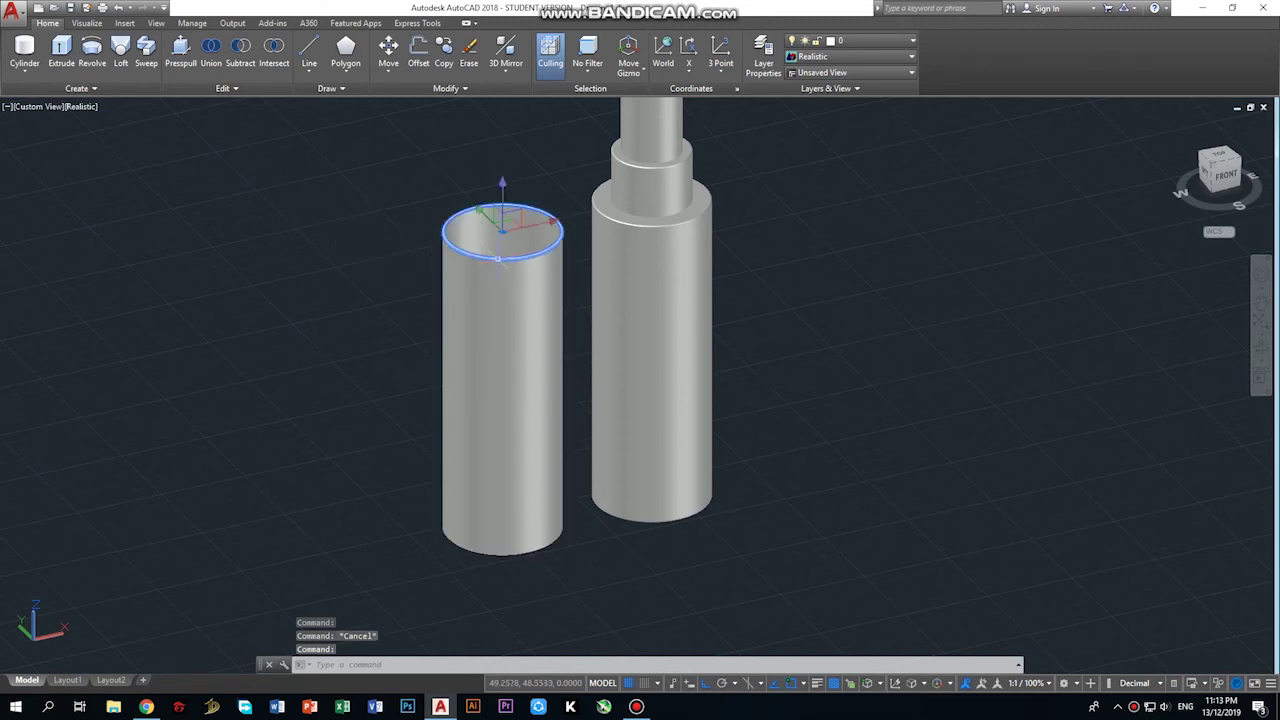
{"action": "left_click", "coordinate": [181, 50]}
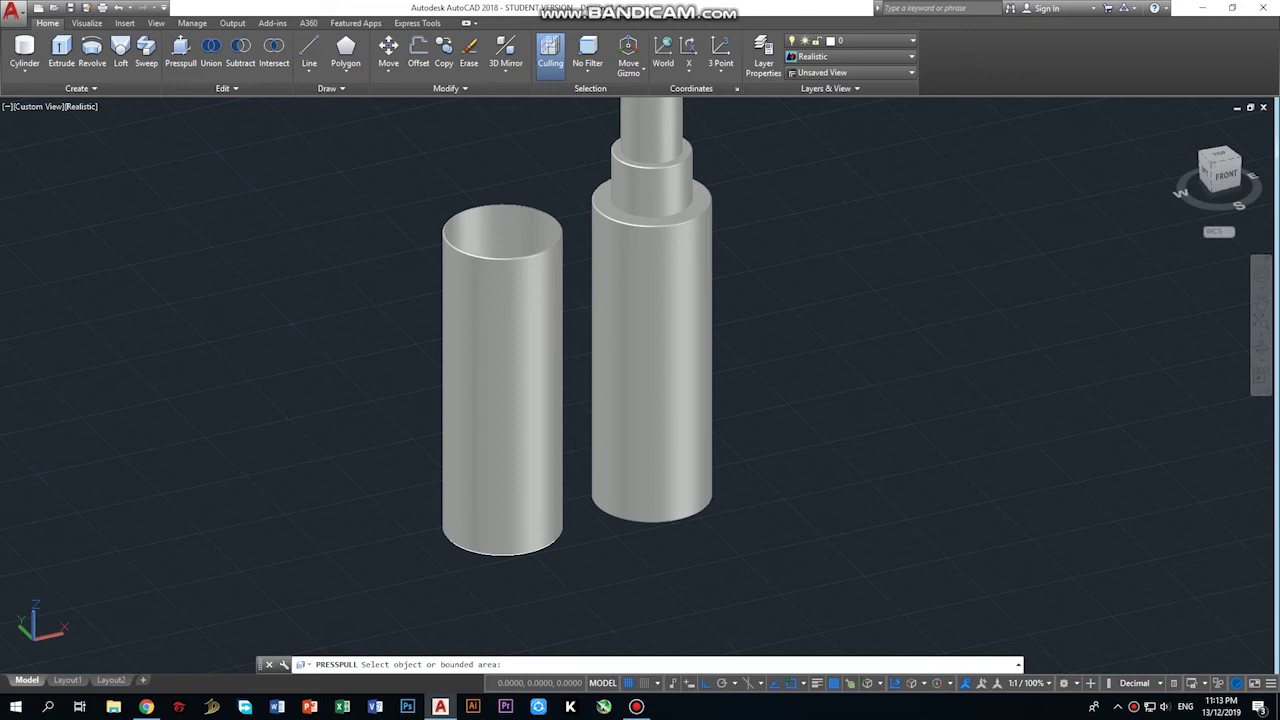
Try press-pull and extrude on the open cylinder, cancel them, then switch to the Top view.
{"action": "left_click", "coordinate": [506, 257]}
{"action": "left_click", "coordinate": [503, 265]}
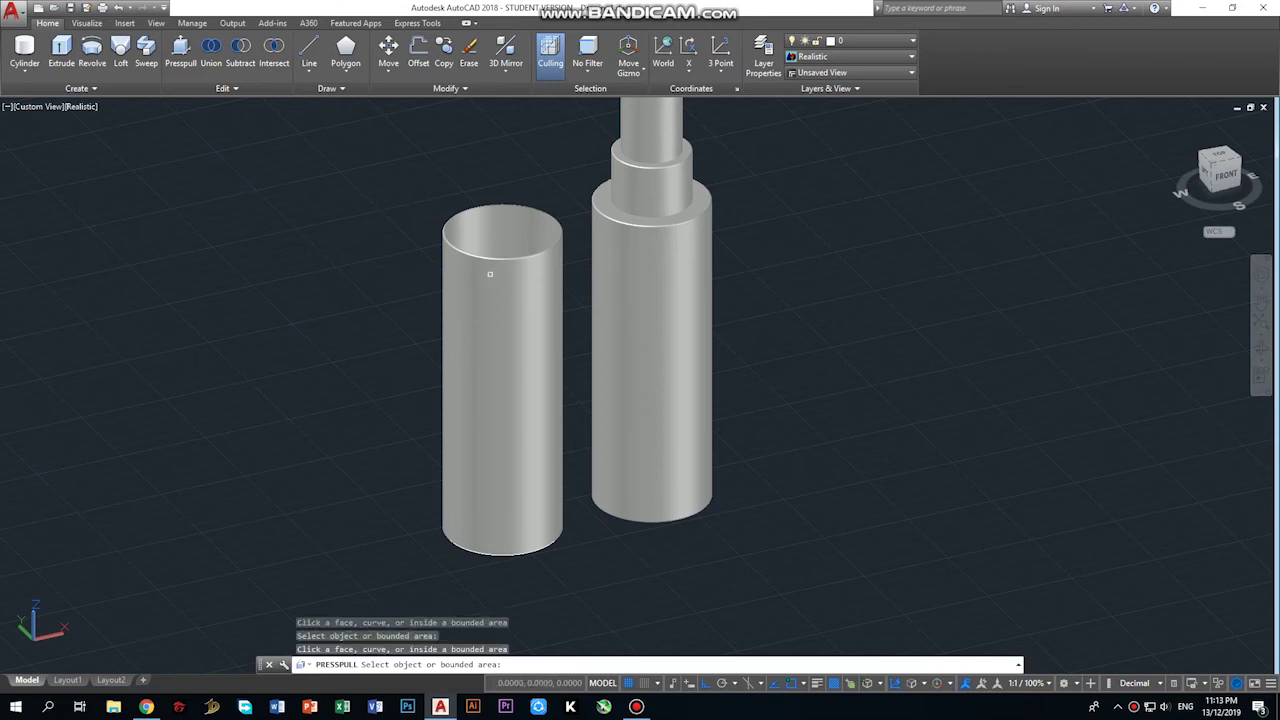
{"action": "scroll", "coordinate": [486, 284], "scroll_direction": "up", "scroll_amount": 5}
{"action": "scroll", "coordinate": [500, 230], "scroll_direction": "up", "scroll_amount": 2}
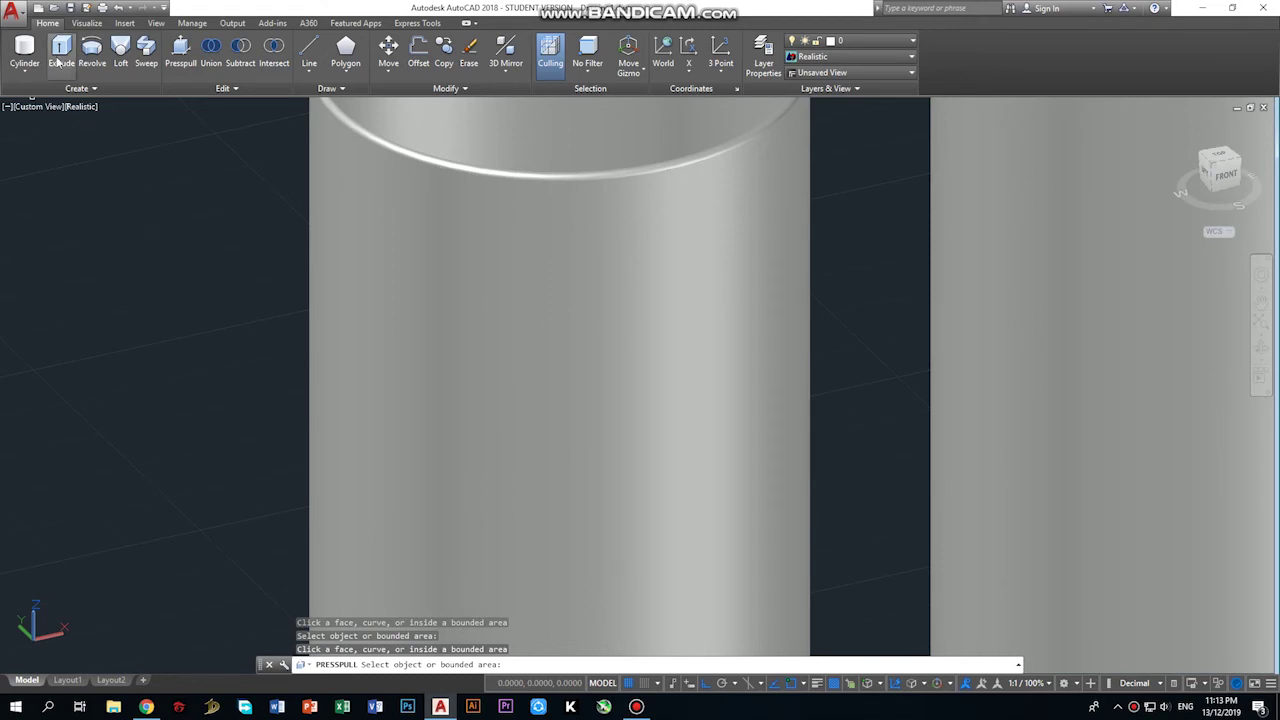
{"action": "left_click", "coordinate": [61, 50]}
{"action": "left_click", "coordinate": [483, 194]}
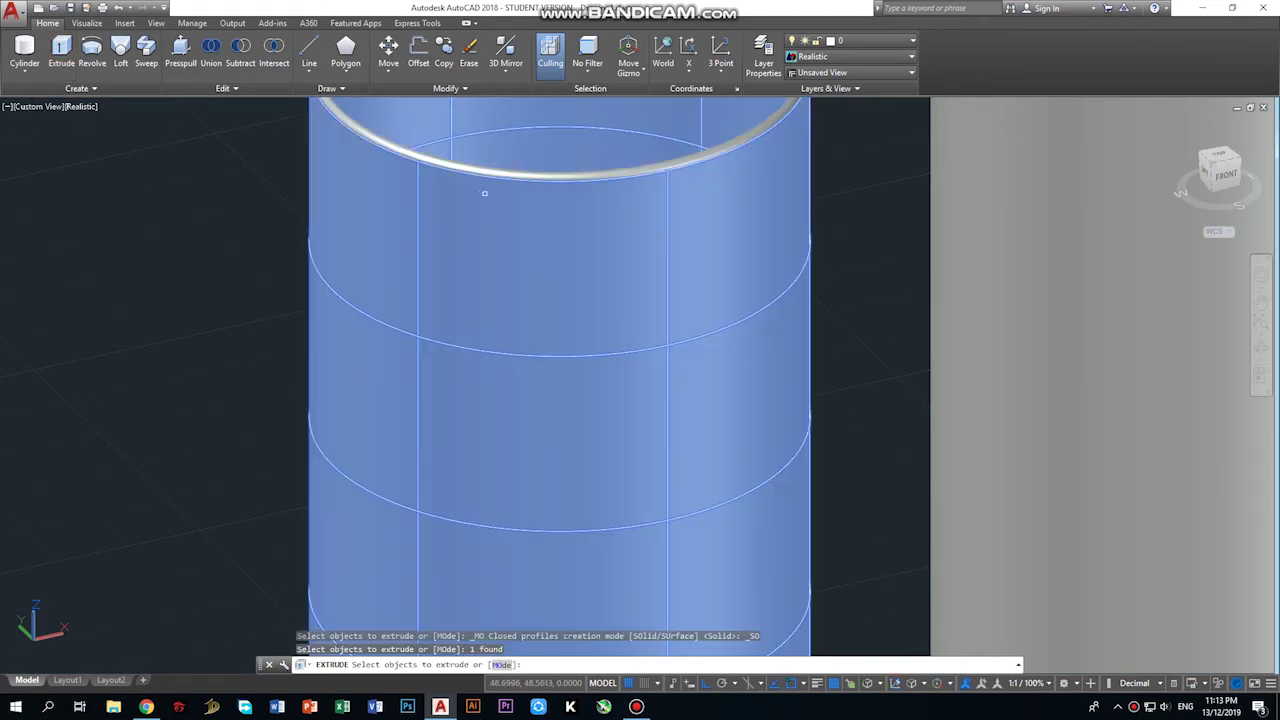
{"action": "scroll", "coordinate": [496, 198], "scroll_direction": "down", "scroll_amount": 5}
{"action": "key", "text": "Return"}
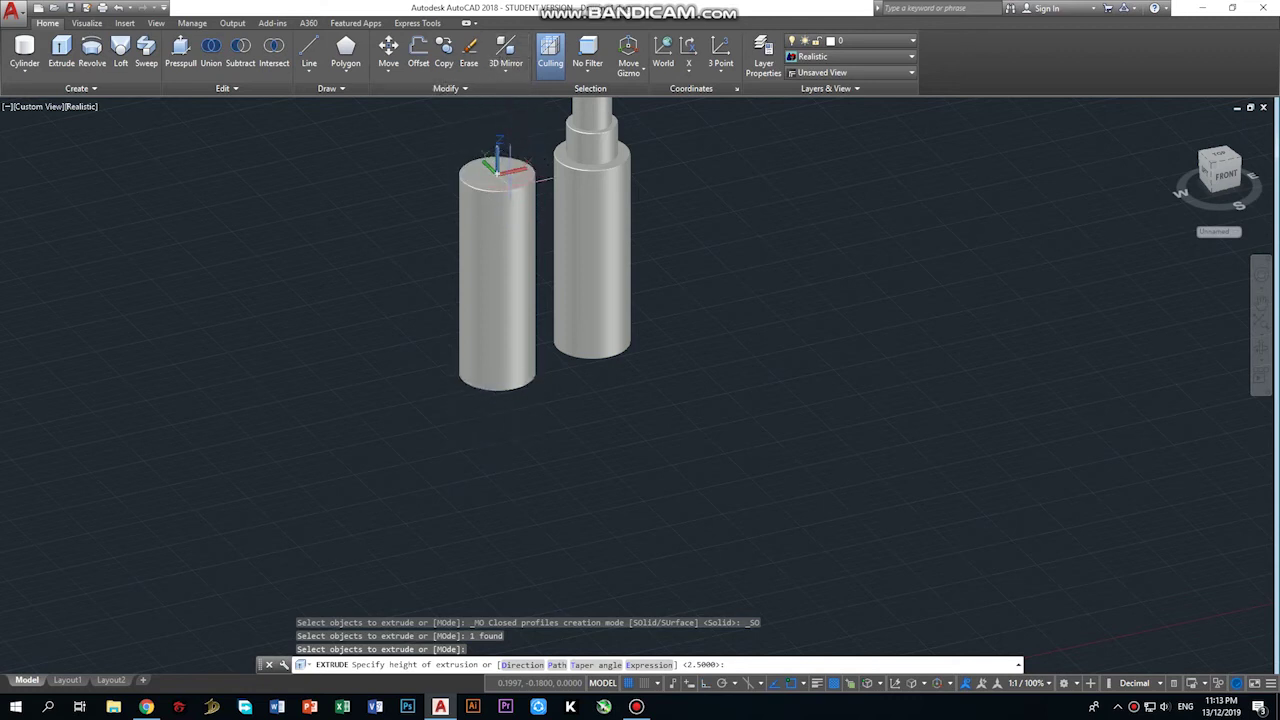
{"action": "key", "text": "Escape"}
{"action": "left_click", "coordinate": [181, 50]}
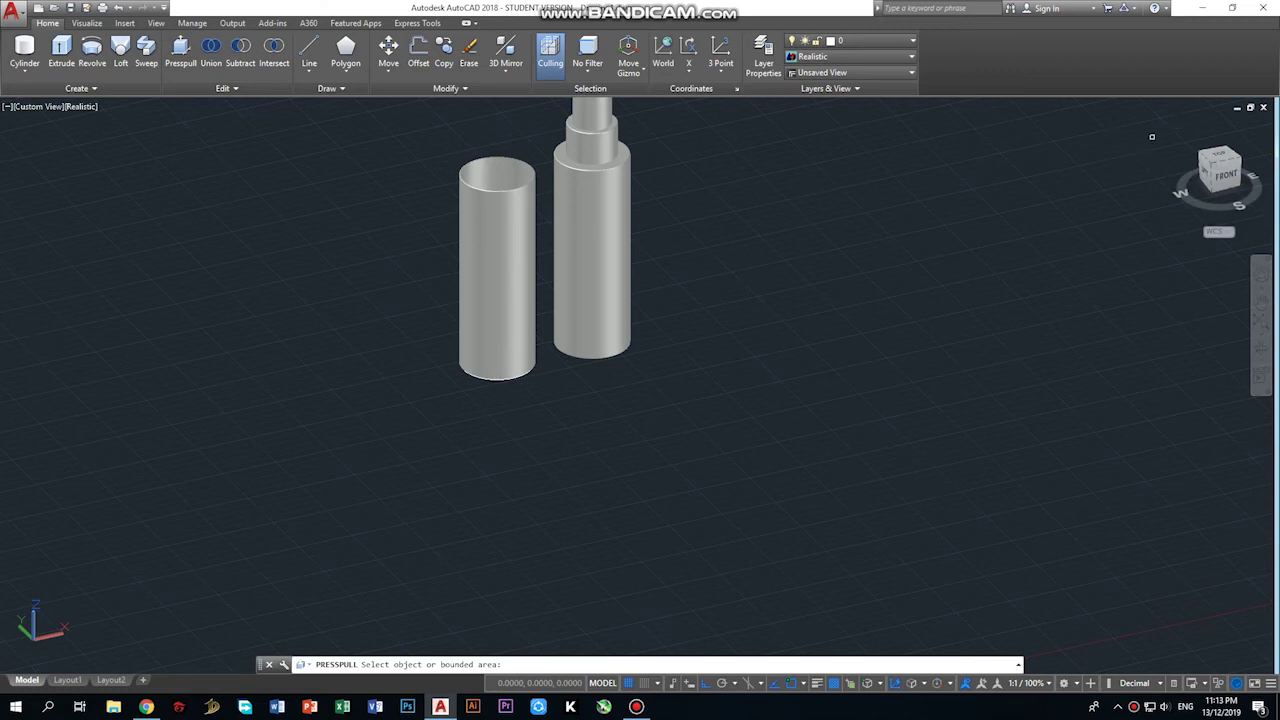
{"action": "left_click", "coordinate": [1220, 158]}
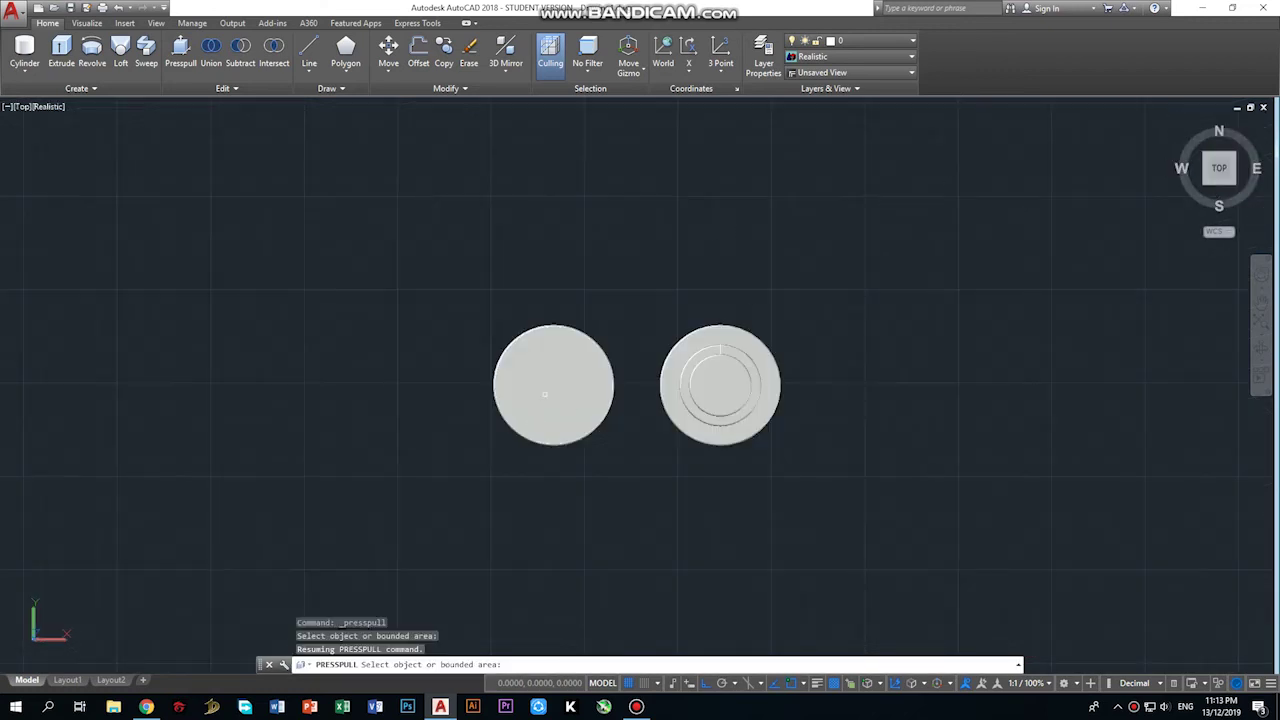
In the top view, erase the solid left disc, leaving only the tube's circle.
{"action": "left_click", "coordinate": [558, 390]}
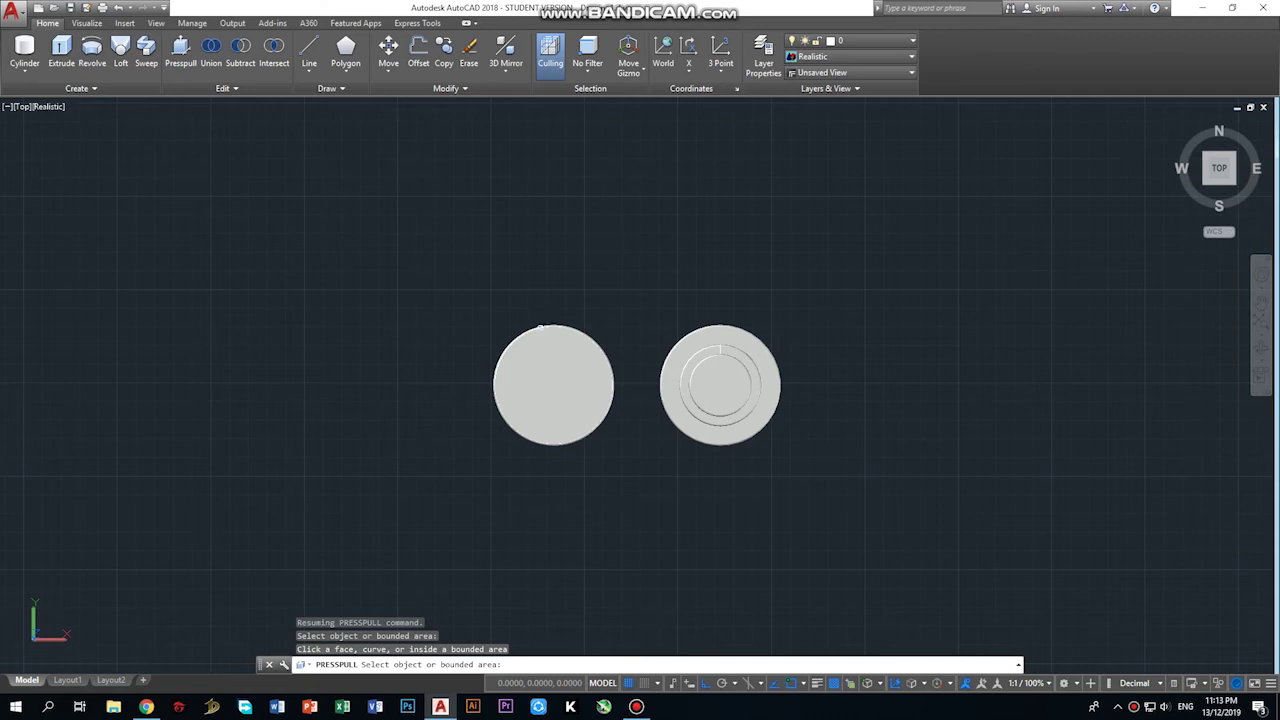
{"action": "left_click", "coordinate": [558, 390]}
{"action": "key", "text": "Escape"}
{"action": "left_click", "coordinate": [545, 380]}
{"action": "key", "text": "Delete"}
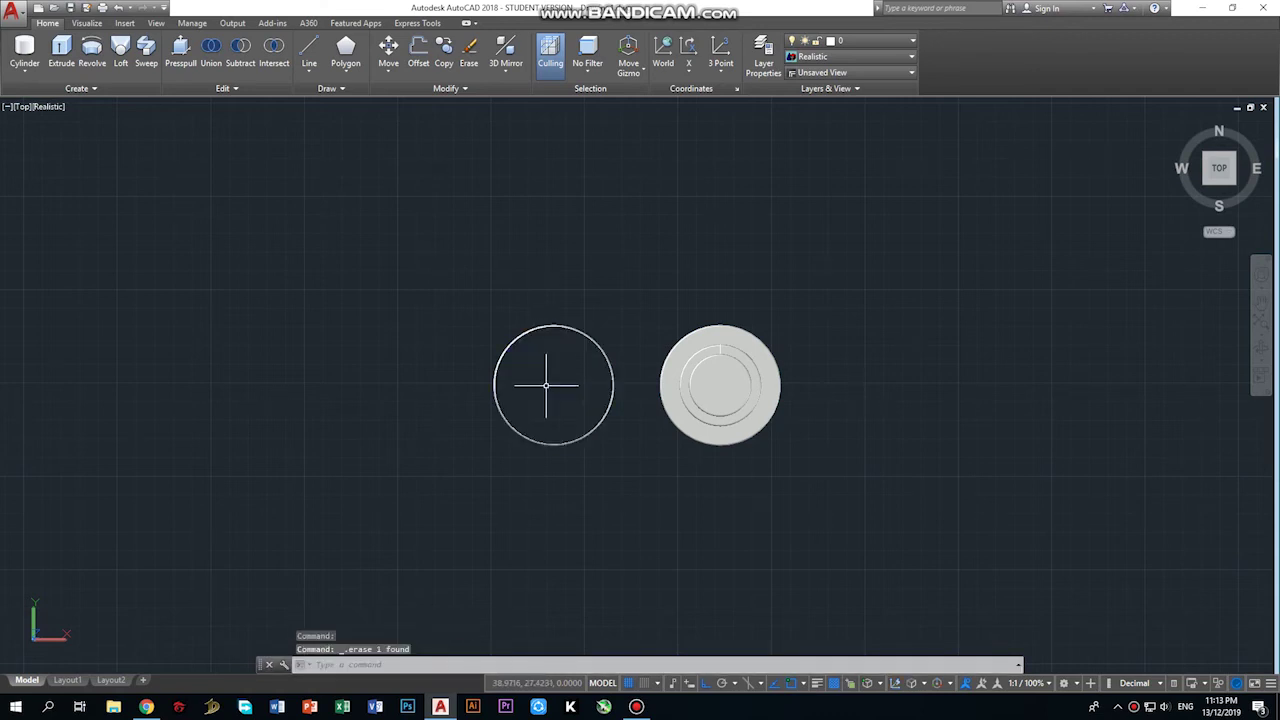
{"action": "left_click", "coordinate": [554, 326]}
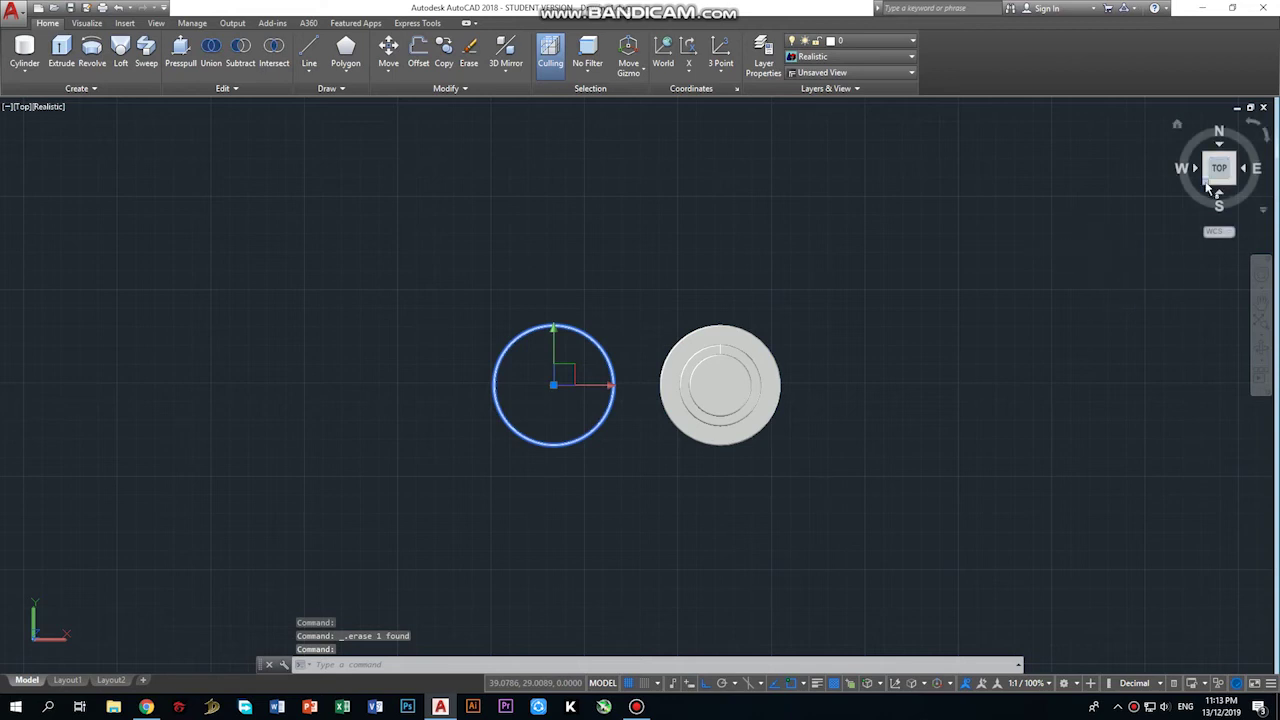
Return to the southwest 3D view and press-pull the tube's thin top ring to finish it.
{"action": "left_click", "coordinate": [1207, 187]}
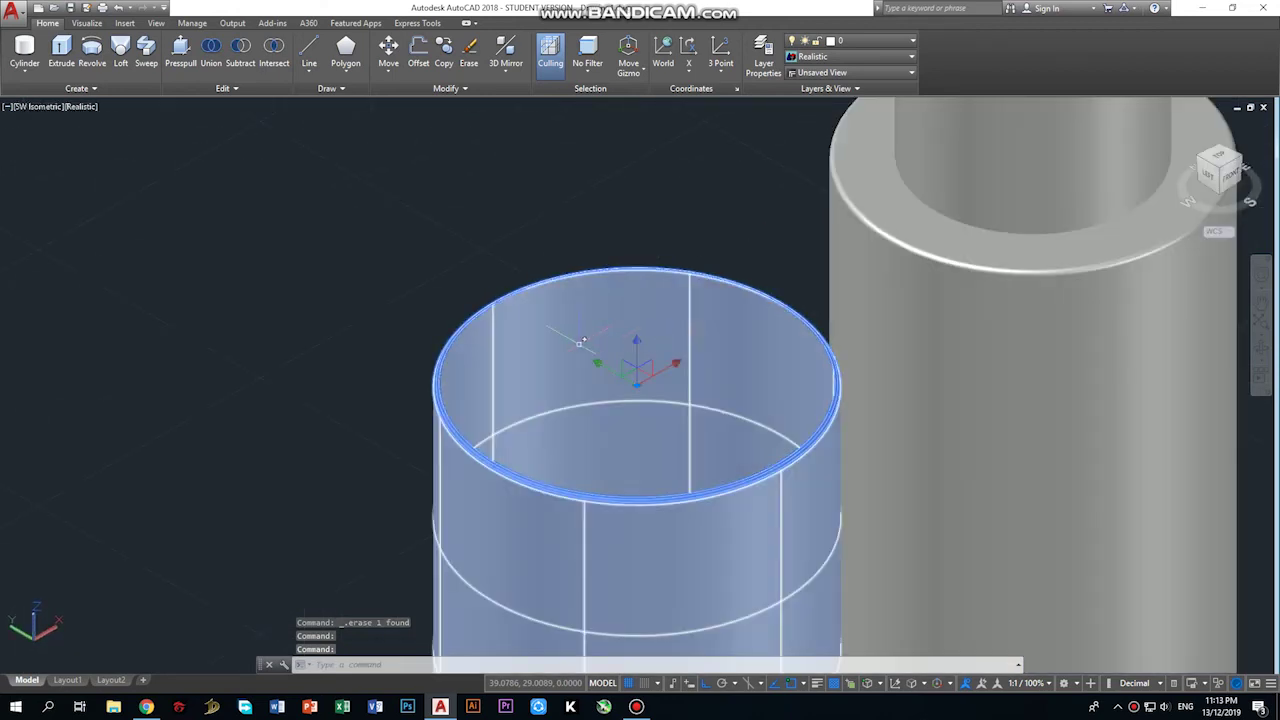
{"action": "key", "text": "Escape"}
{"action": "left_click", "coordinate": [181, 50]}
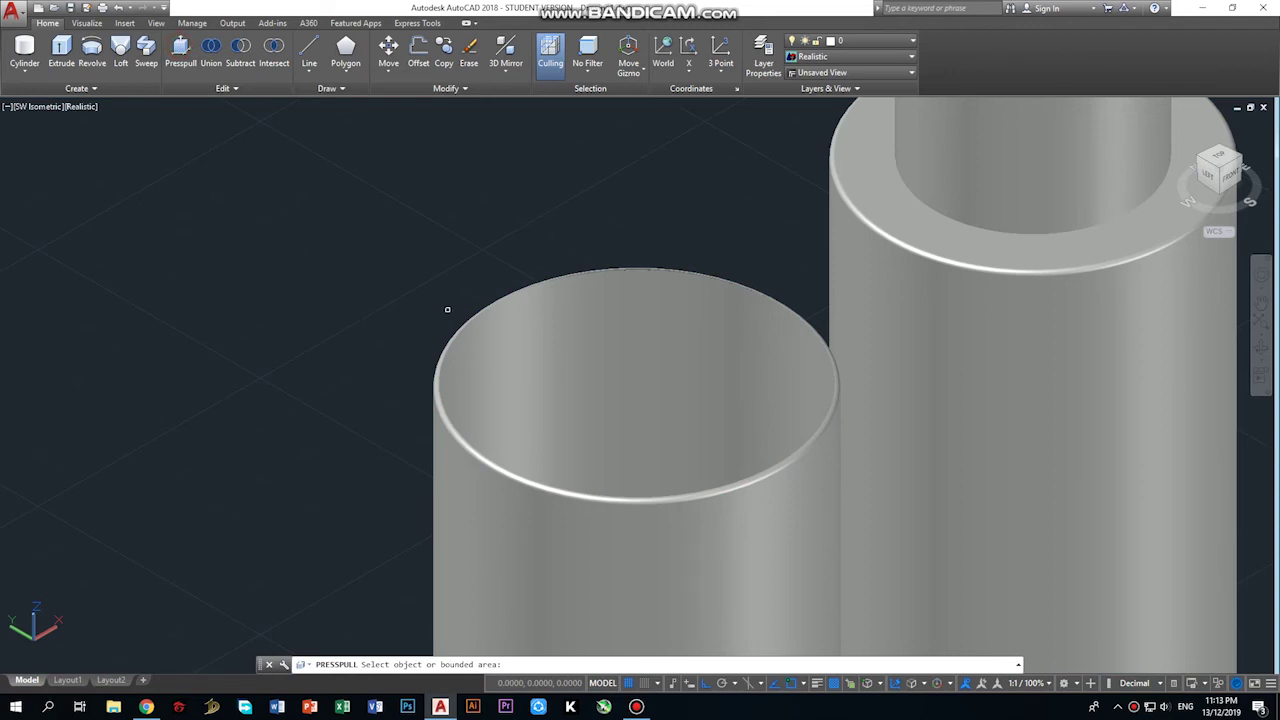
{"action": "left_click", "coordinate": [462, 326]}
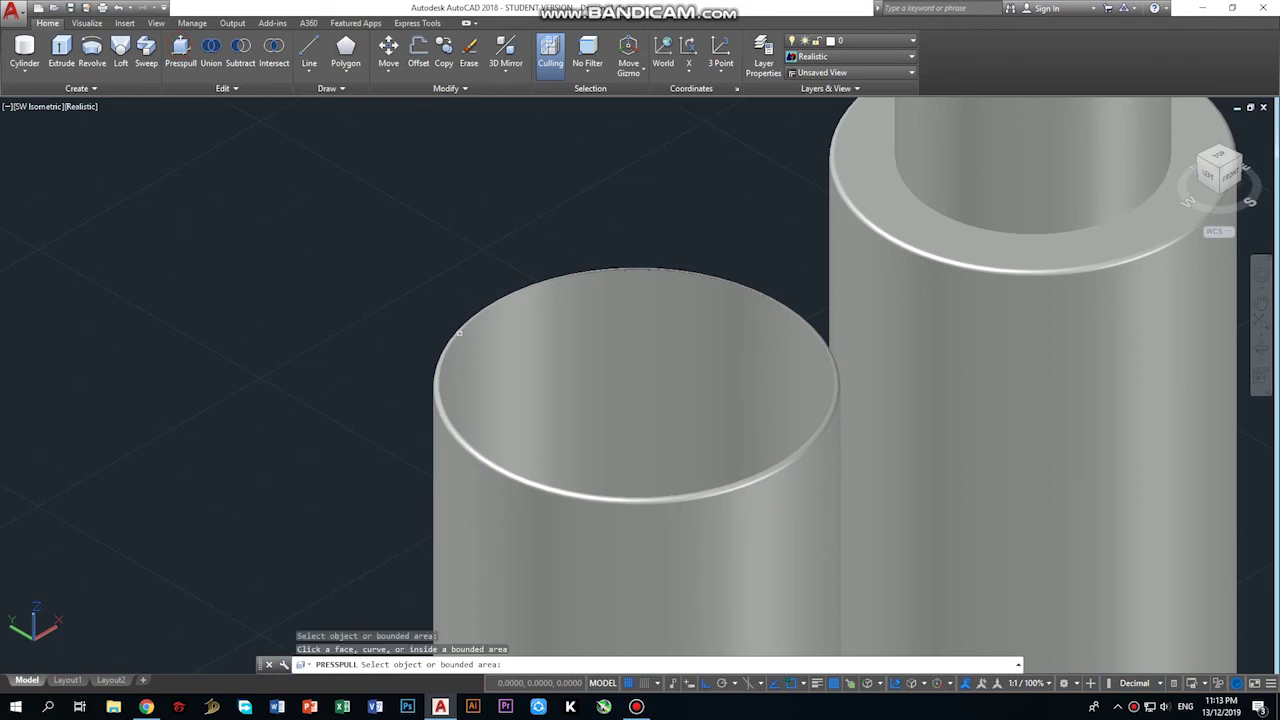
{"action": "left_click", "coordinate": [460, 334]}
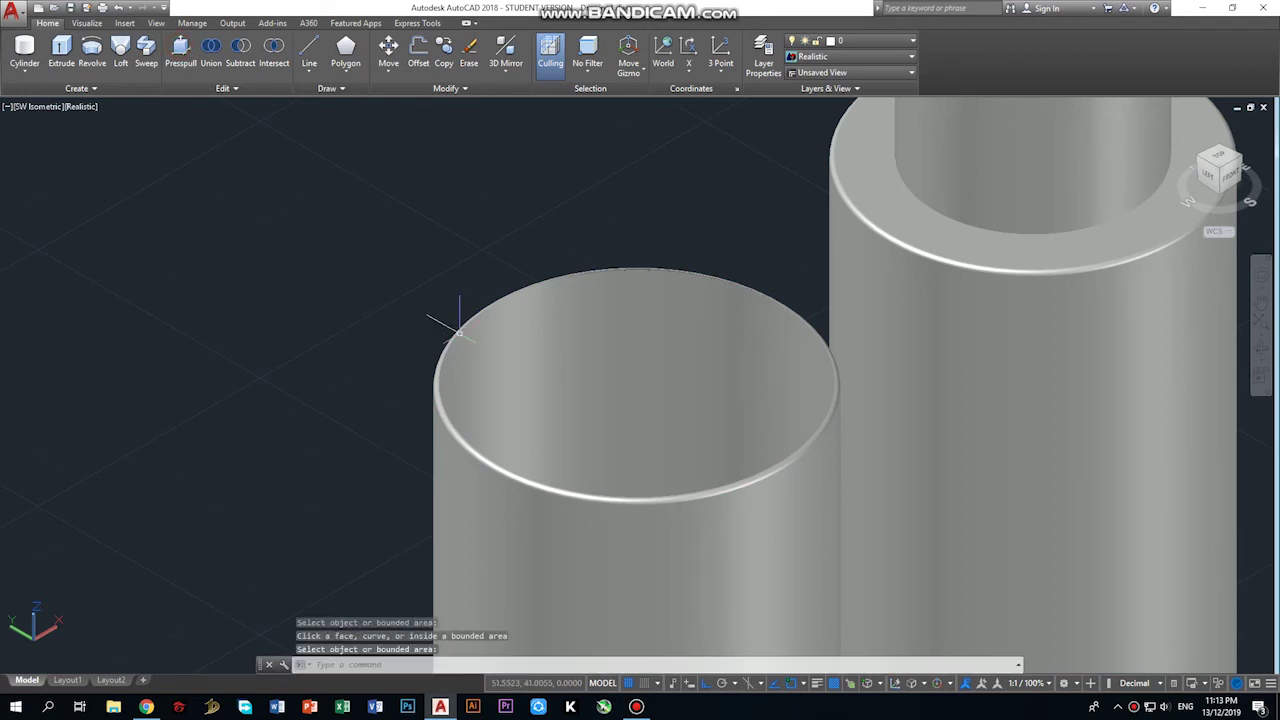
{"action": "left_click", "coordinate": [442, 404]}
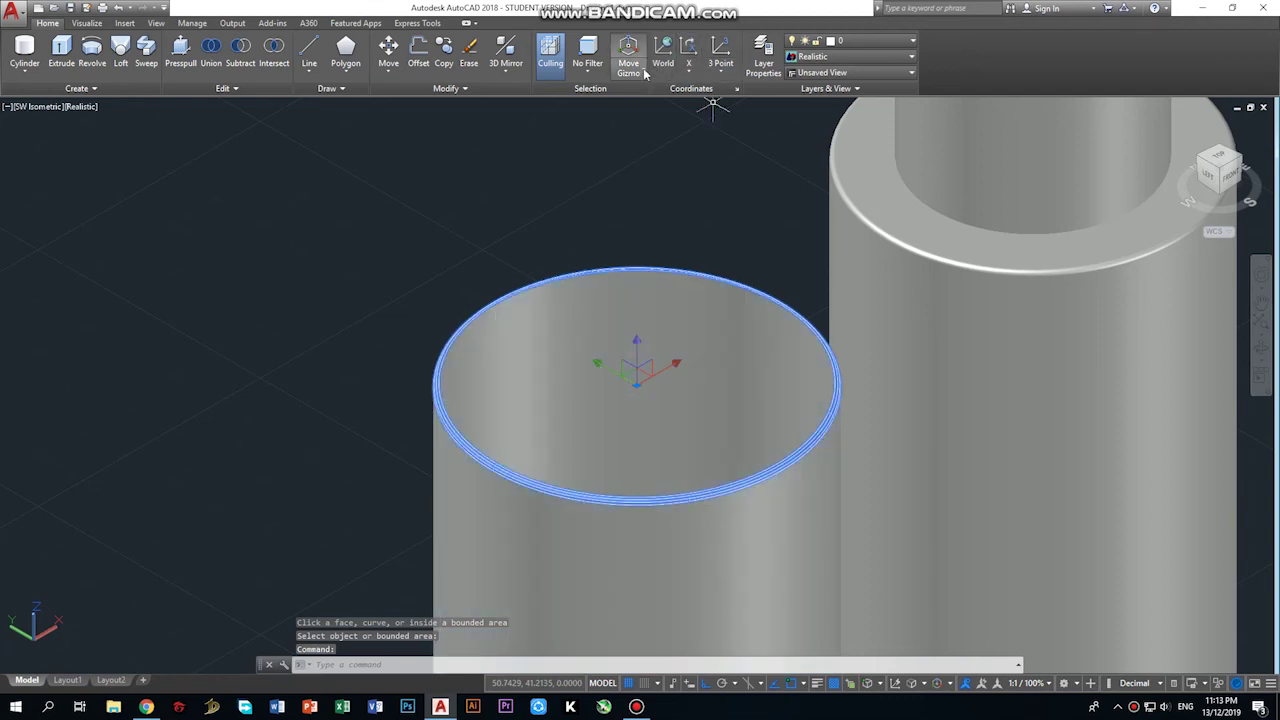
{"action": "scroll", "coordinate": [608, 286], "scroll_direction": "down", "scroll_amount": 5}
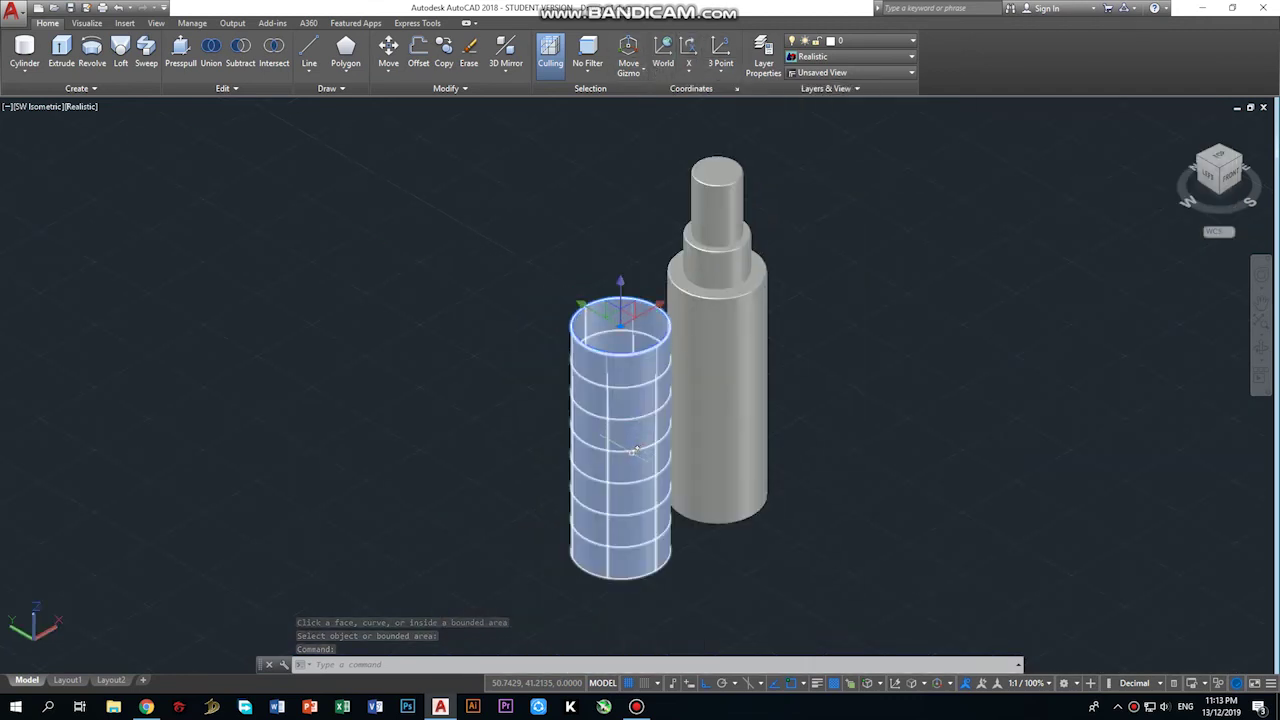
{"action": "scroll", "coordinate": [634, 449], "scroll_direction": "up", "scroll_amount": 3}
{"action": "scroll", "coordinate": [606, 396], "scroll_direction": "down", "scroll_amount": 2}
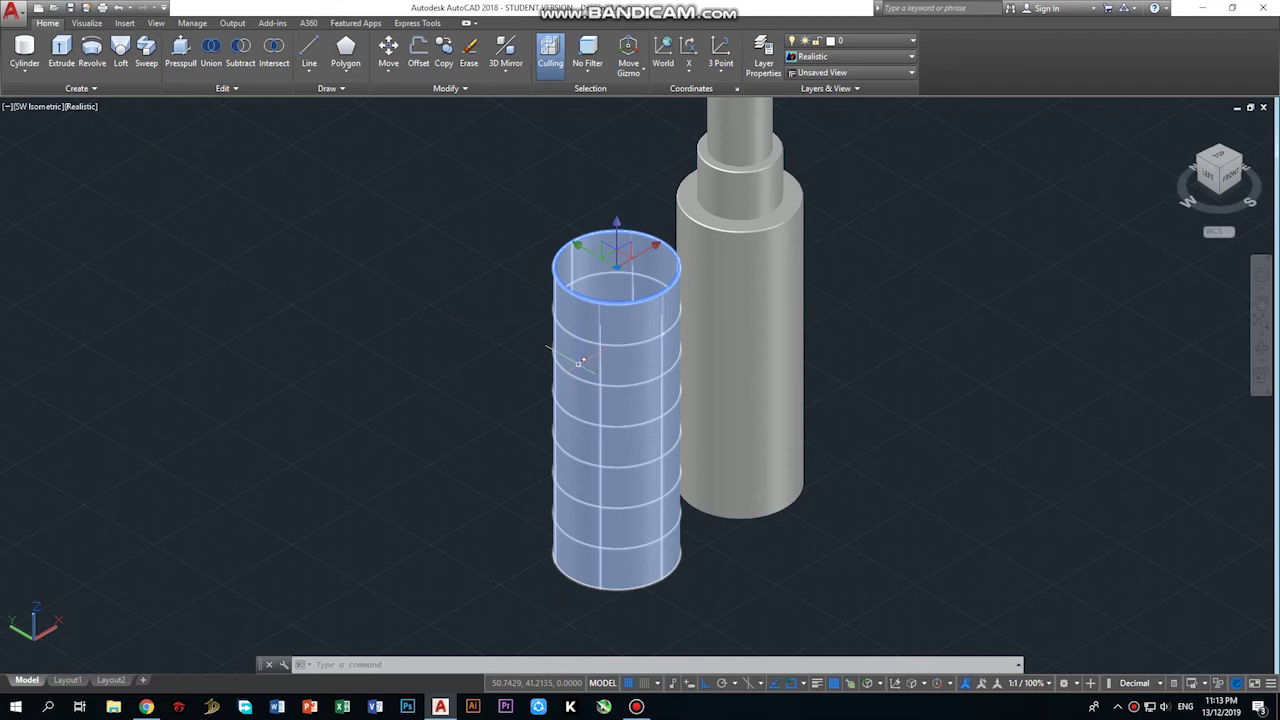
{"action": "key", "text": "Escape"}
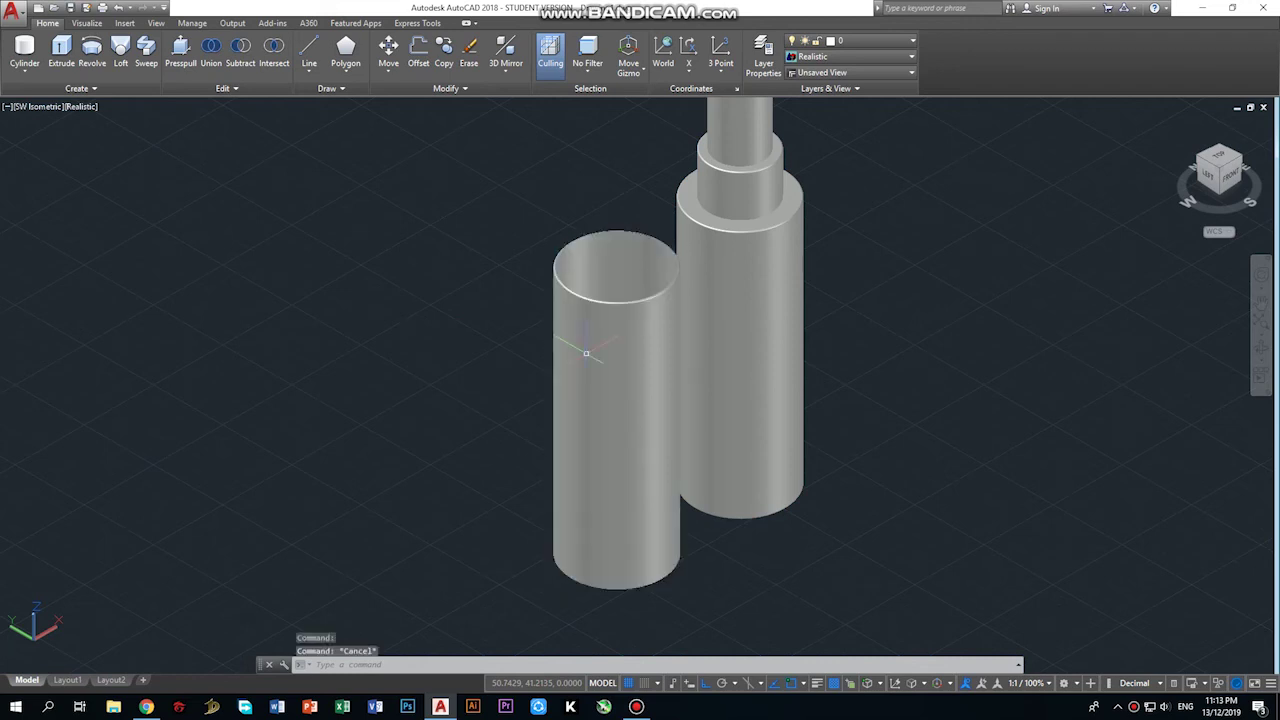
Copy the hollow tube and place the copy raised above the original.
{"action": "type", "text": "co"}
{"action": "key", "text": "Return"}
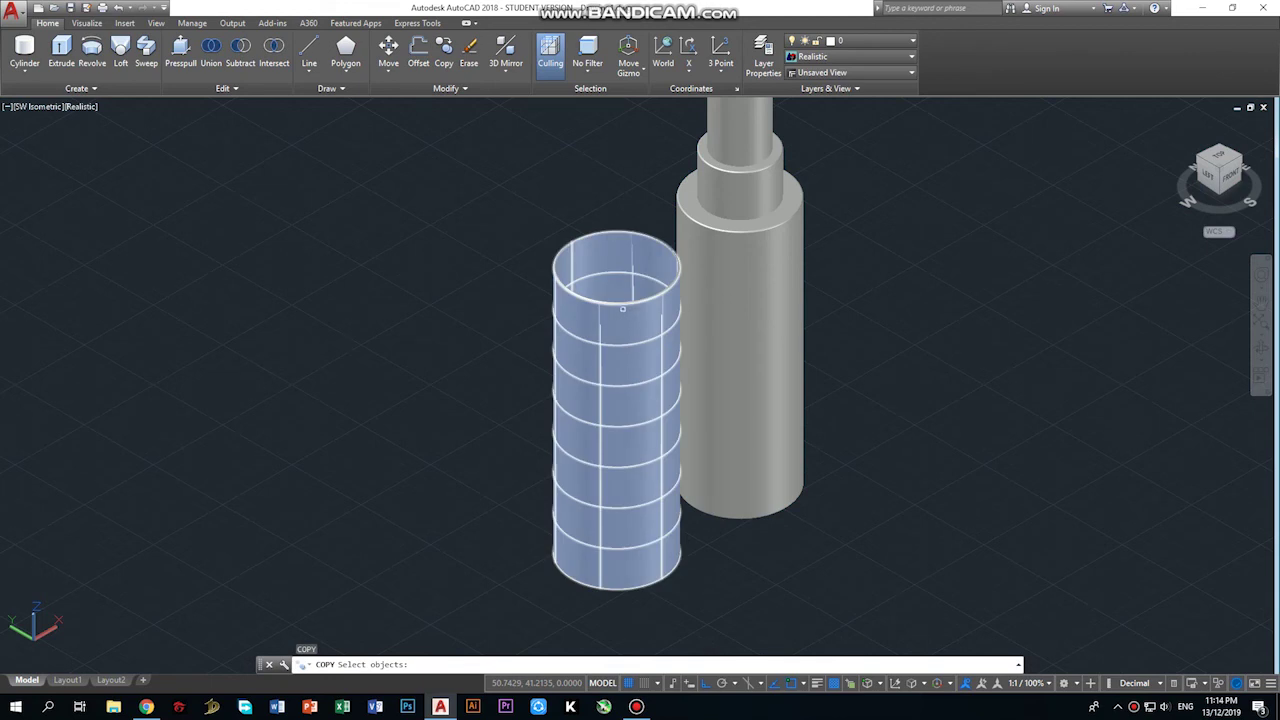
{"action": "left_click", "coordinate": [613, 321]}
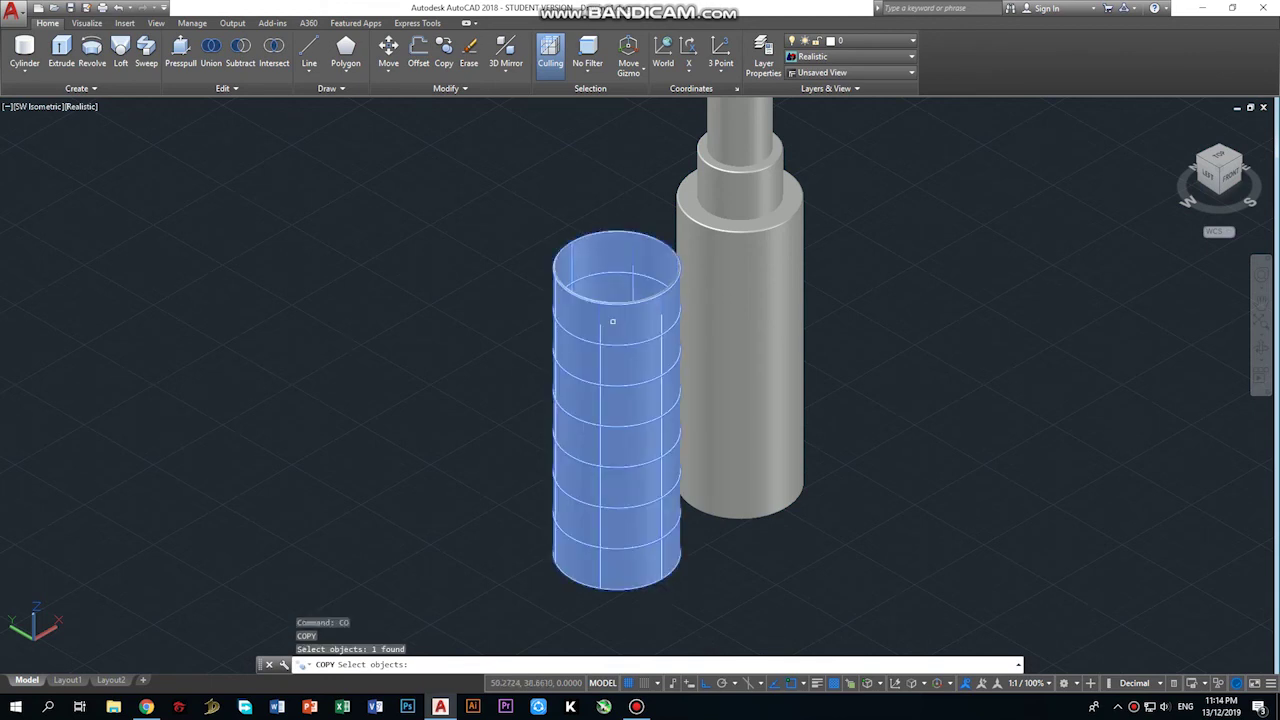
{"action": "key", "text": "Return"}
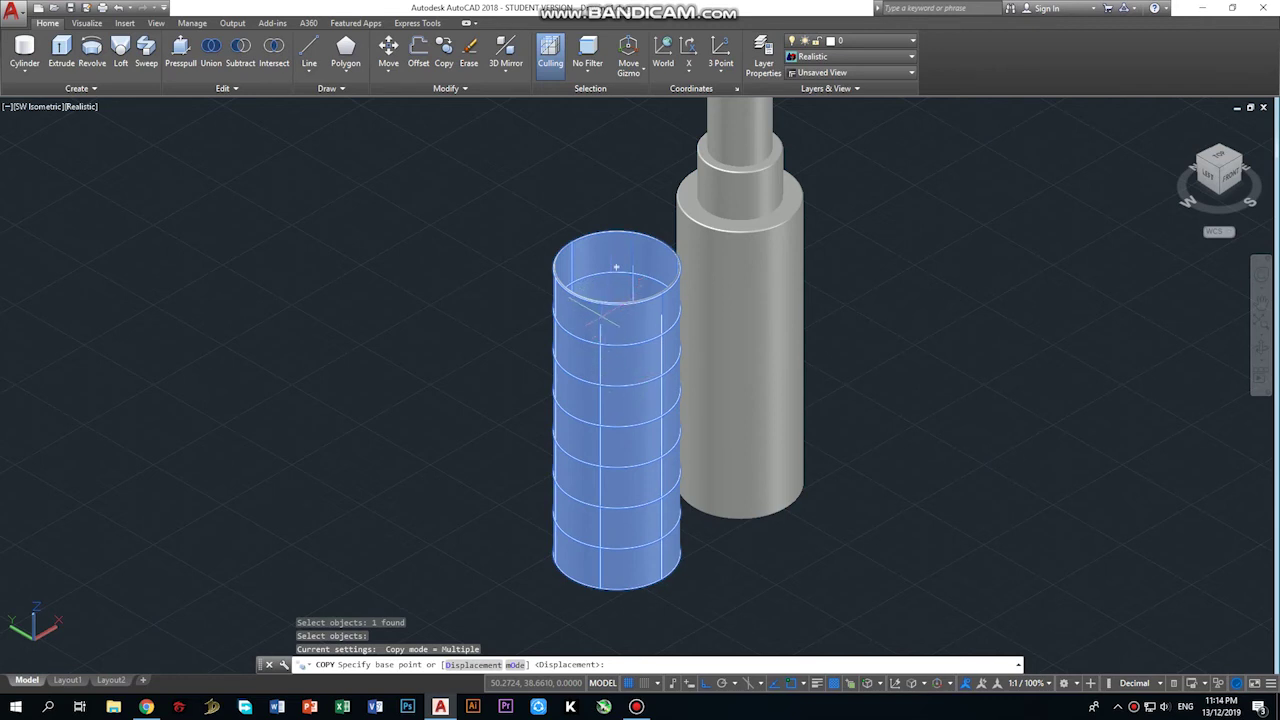
{"action": "left_click", "coordinate": [617, 266]}
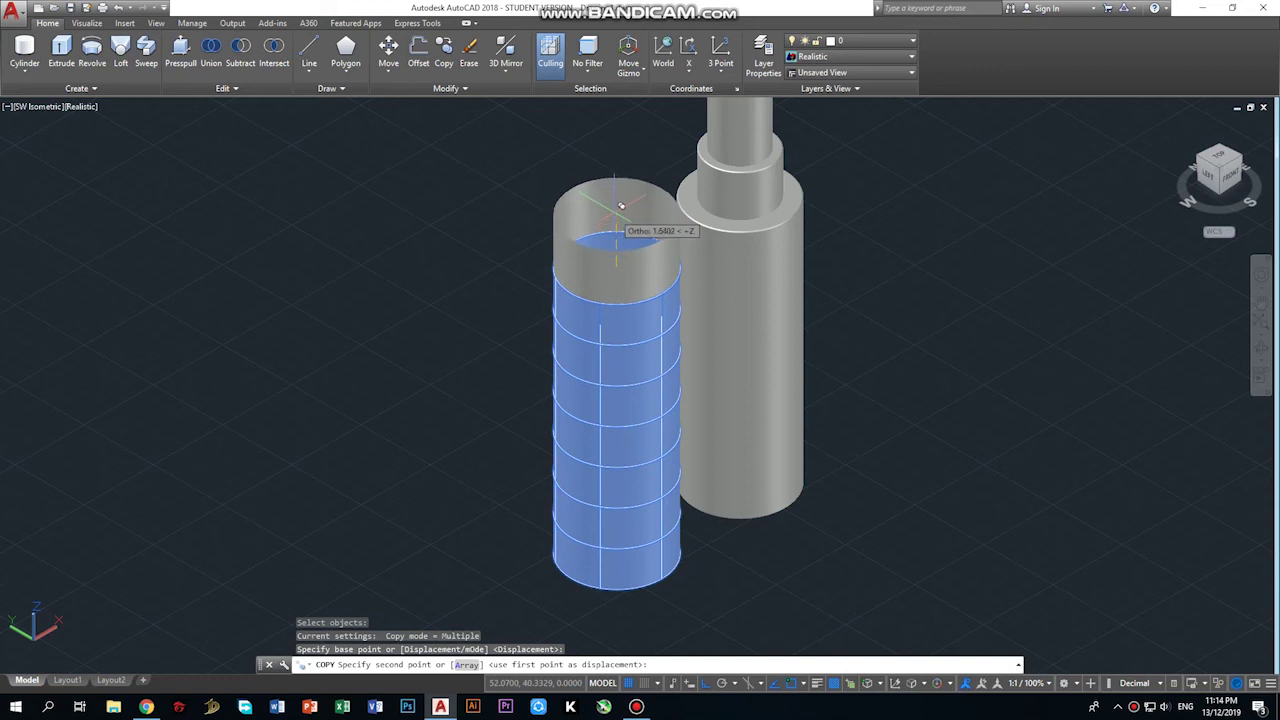
{"action": "left_click", "coordinate": [620, 202]}
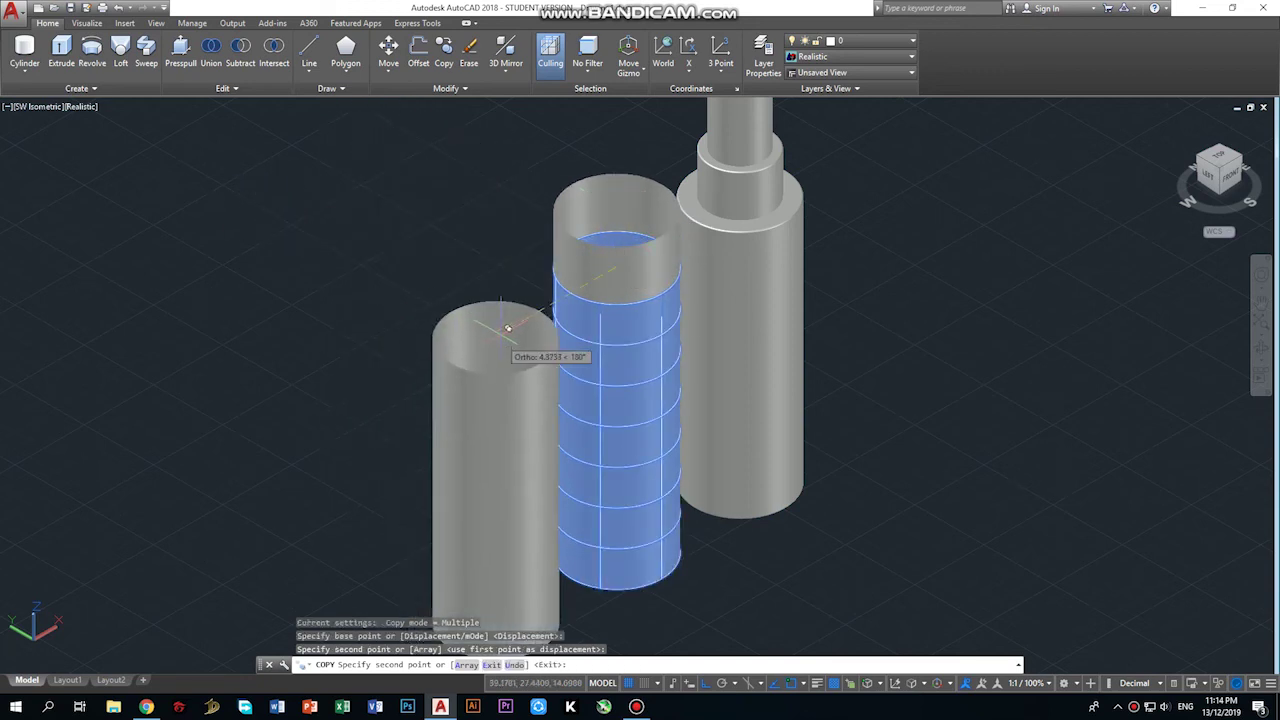
{"action": "key", "text": "Escape"}
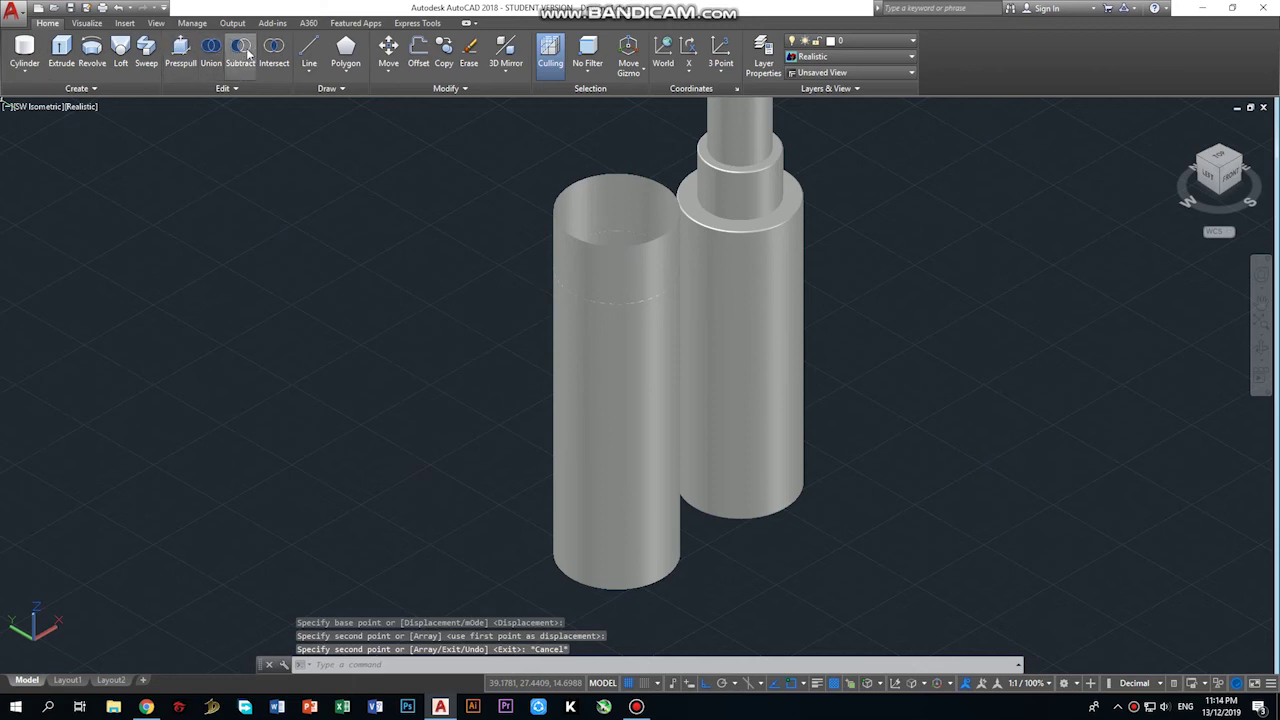
Intersect the original tube with its raised copy, keeping only their overlap.
{"action": "left_click", "coordinate": [274, 50]}
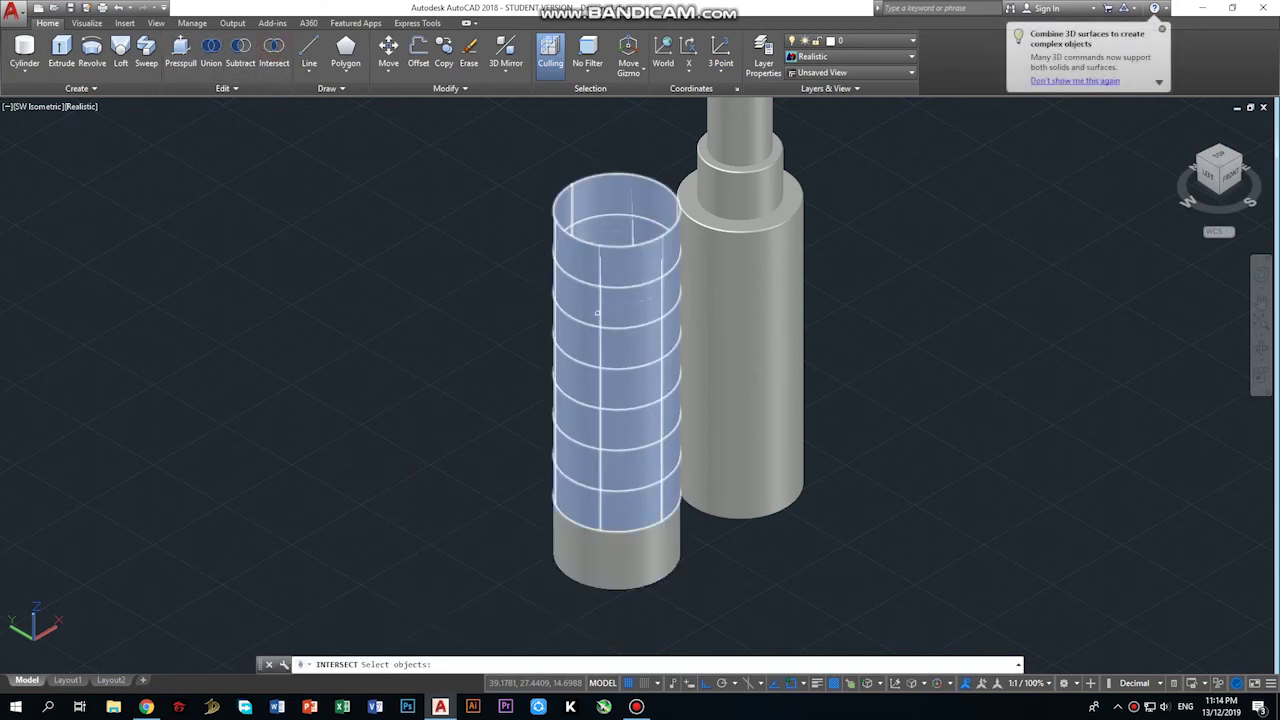
{"action": "left_click", "coordinate": [645, 541]}
{"action": "left_click", "coordinate": [644, 553]}
{"action": "key", "text": "Return"}
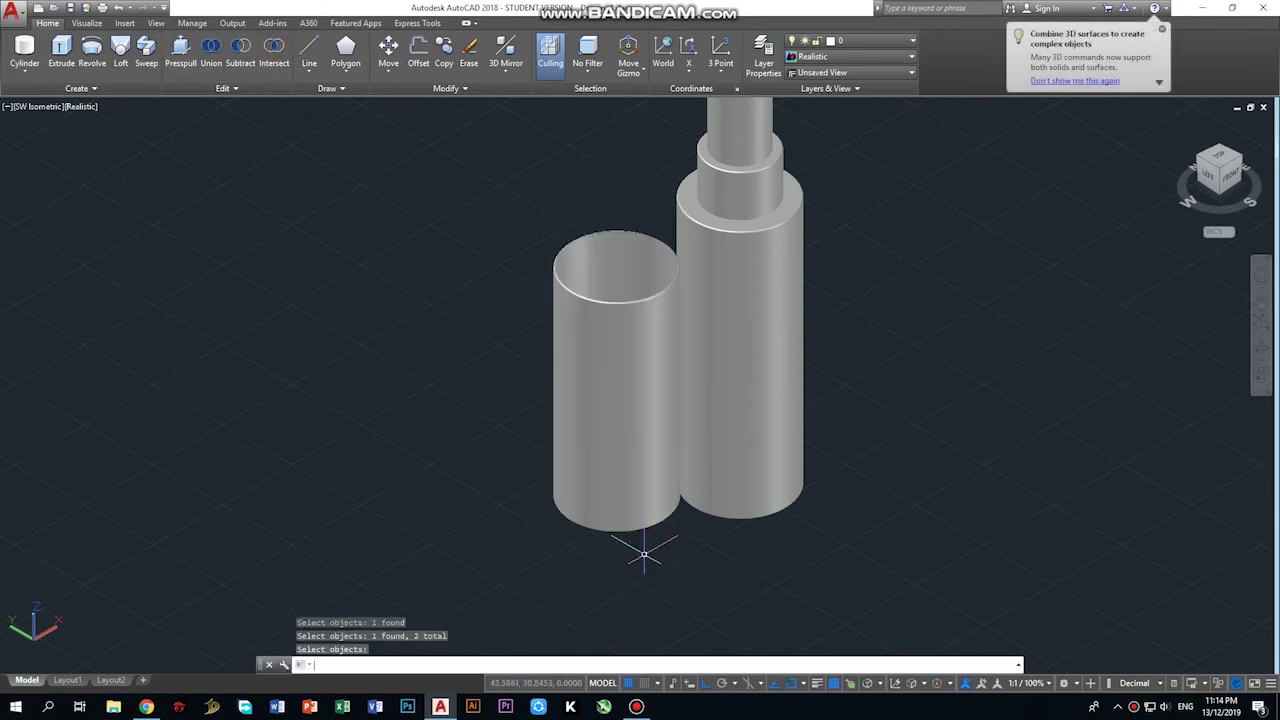
{"action": "key", "text": "Return"}
{"action": "left_click", "coordinate": [619, 394]}
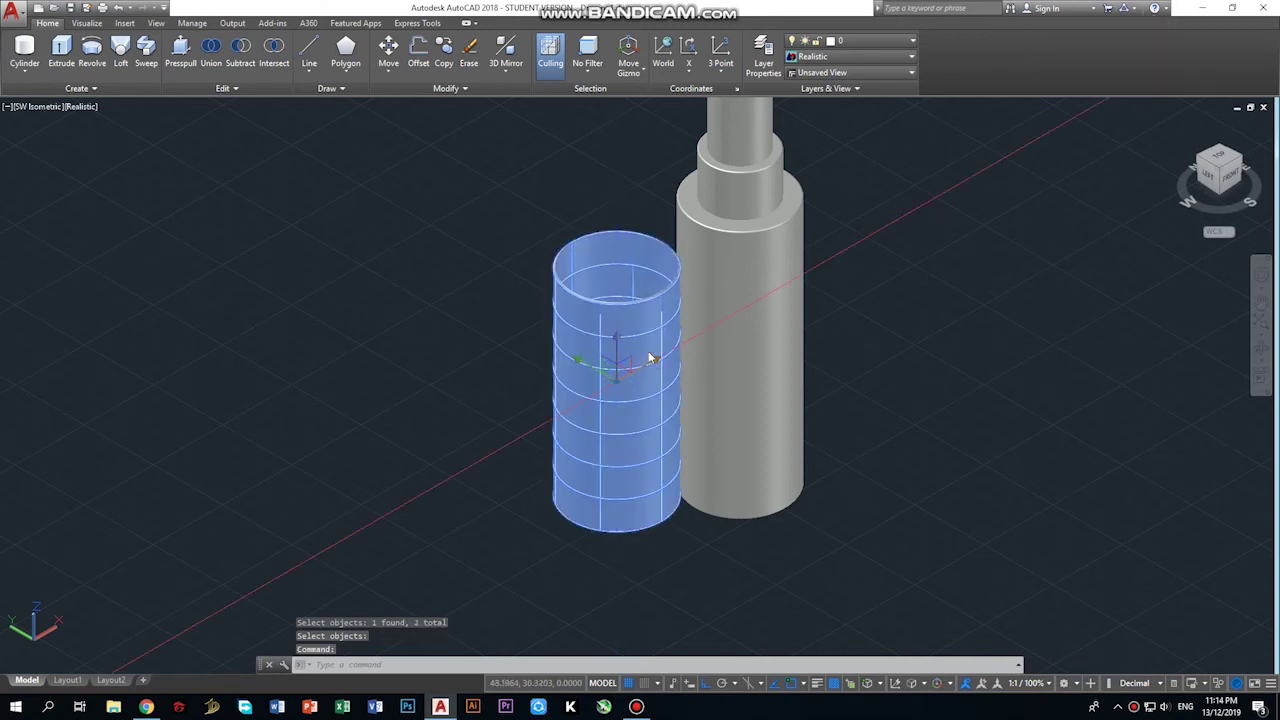
Try snapping the tube to the shaft's centre, then undo the misplaced move.
{"action": "left_click", "coordinate": [616, 266]}
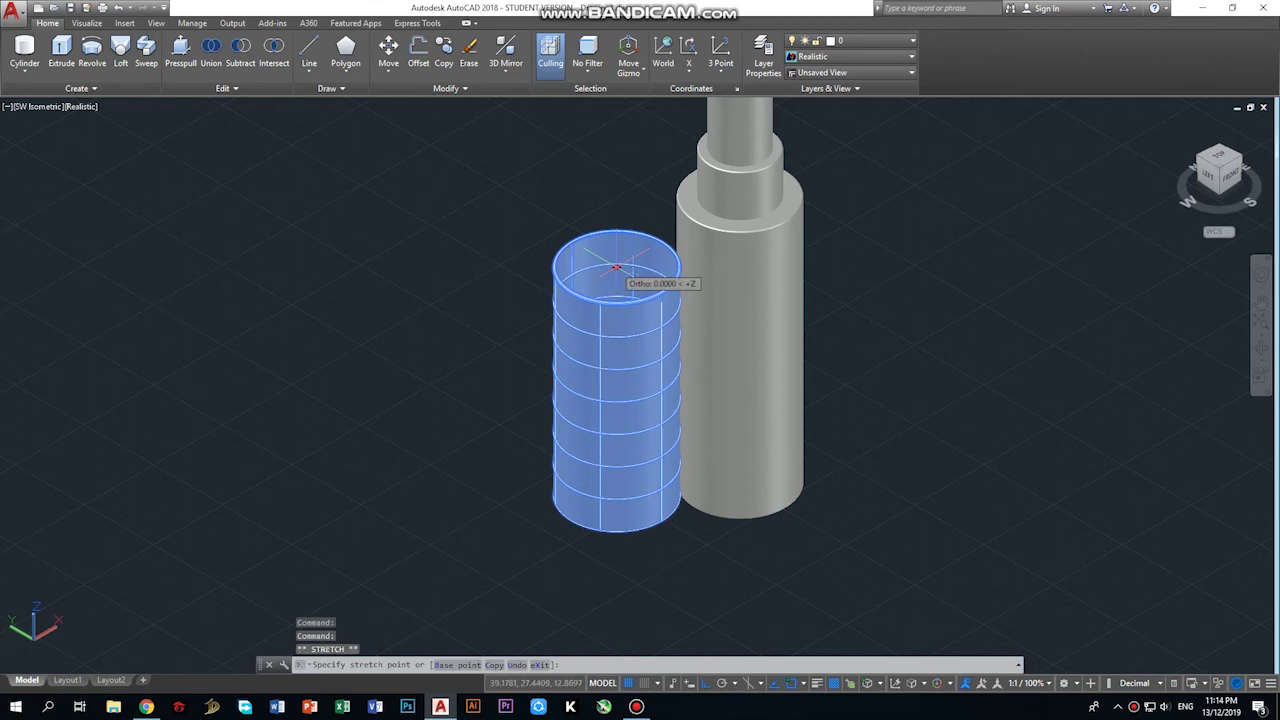
{"action": "left_click", "coordinate": [743, 205]}
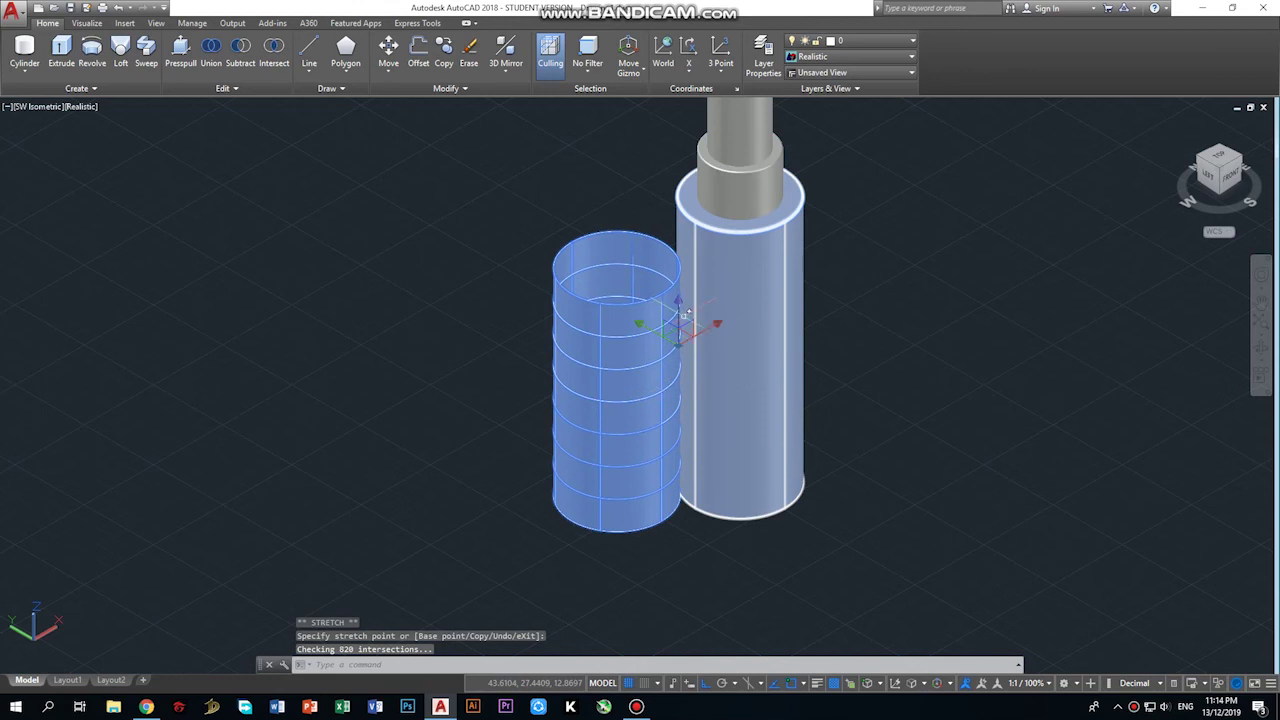
{"action": "left_click", "coordinate": [680, 326]}
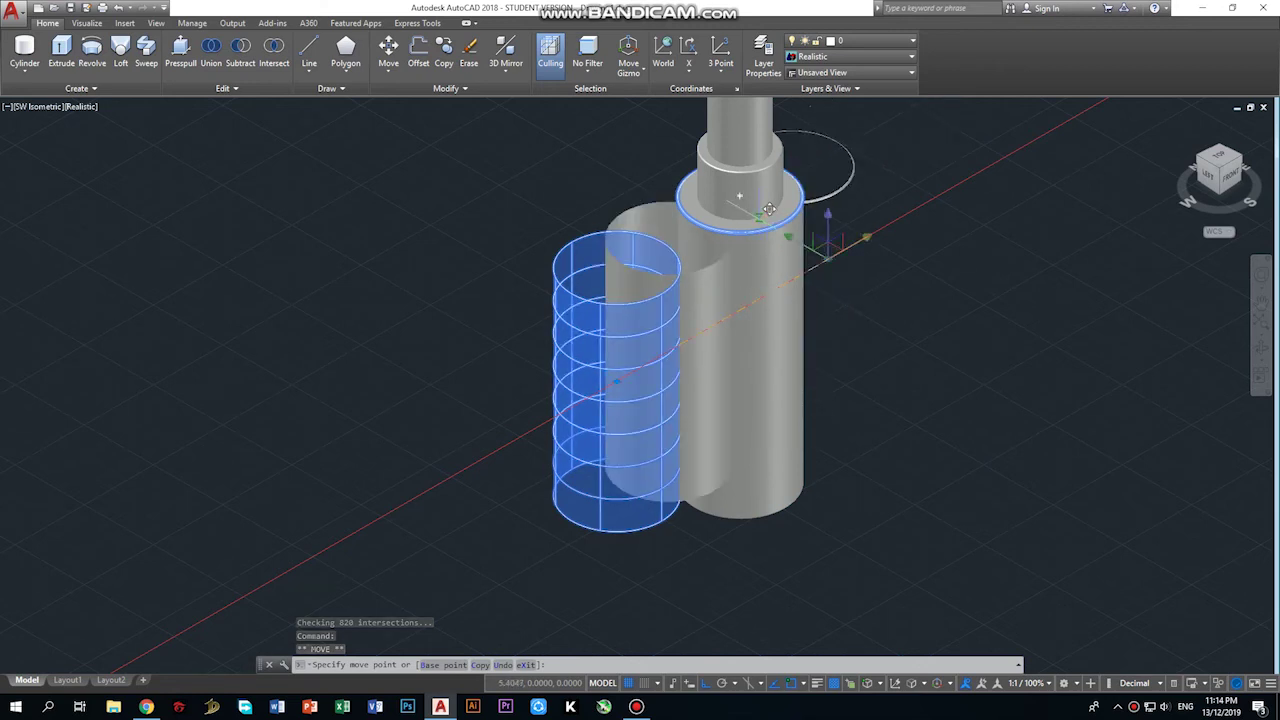
{"action": "key", "text": "Escape"}
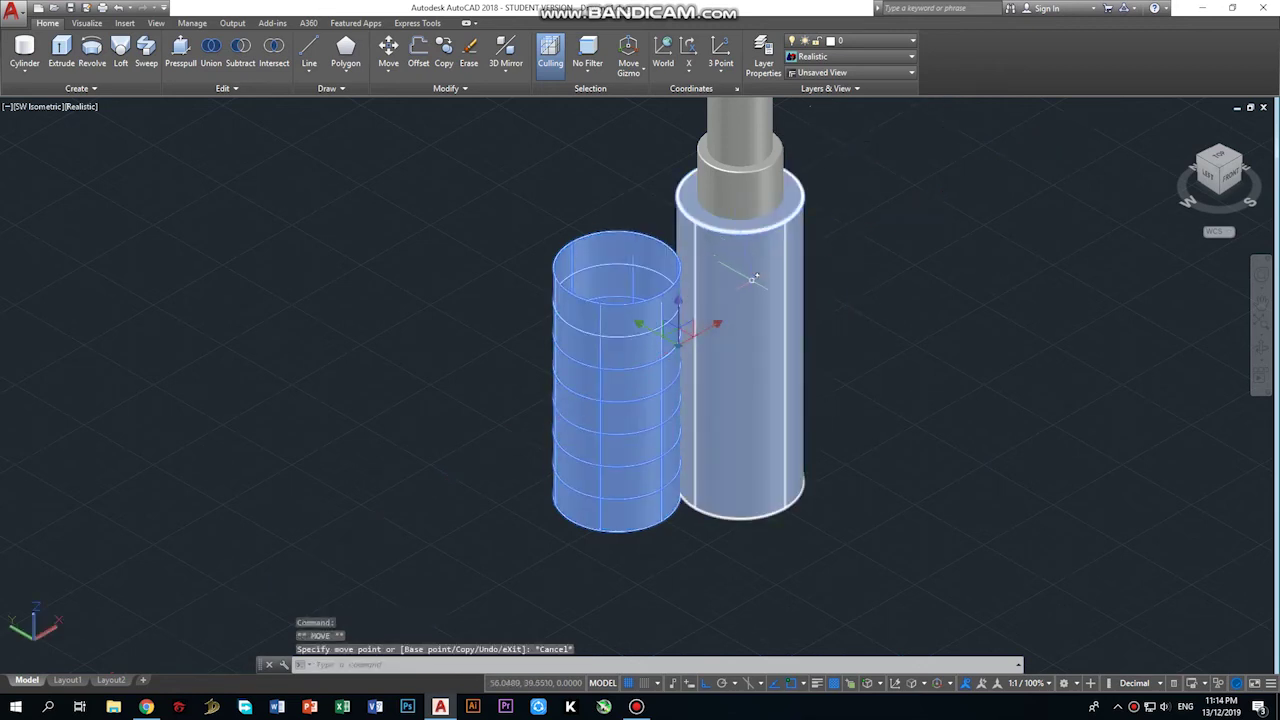
{"action": "key", "text": "ctrl+z"}
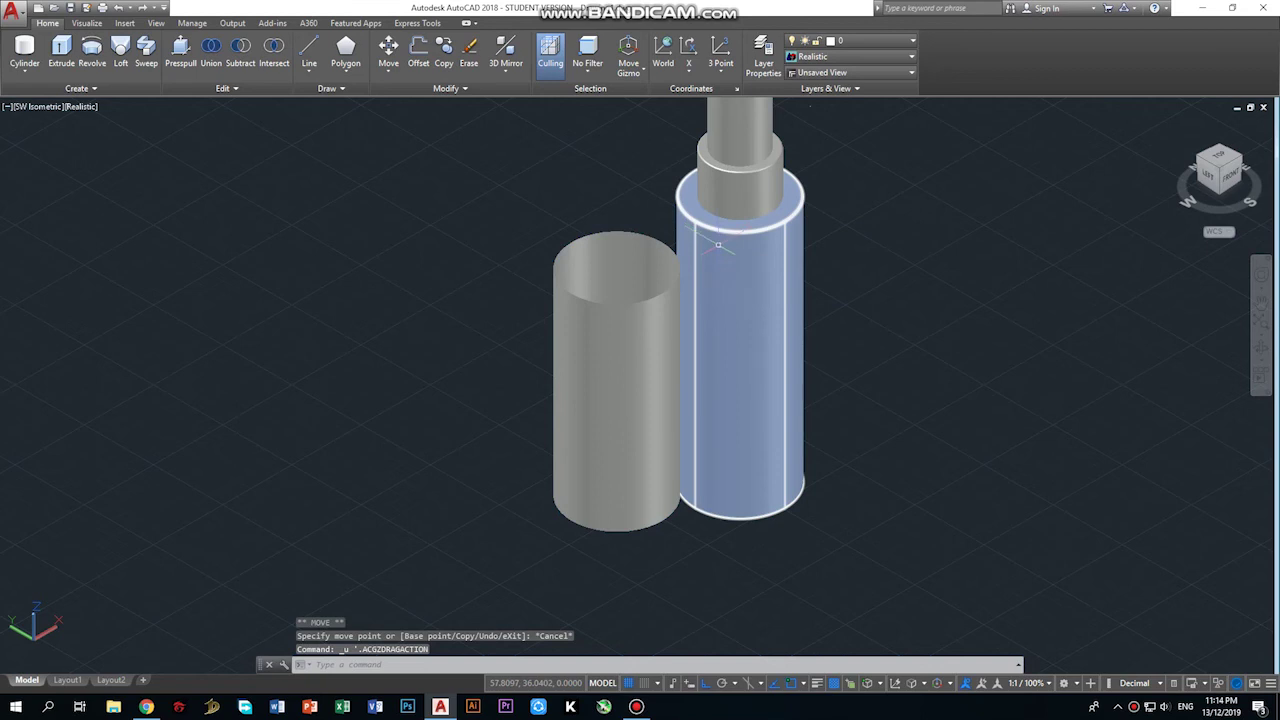
Centre the tube on the shaft's base and lower it along the shaft as a sleeve.
{"action": "left_click", "coordinate": [628, 232]}
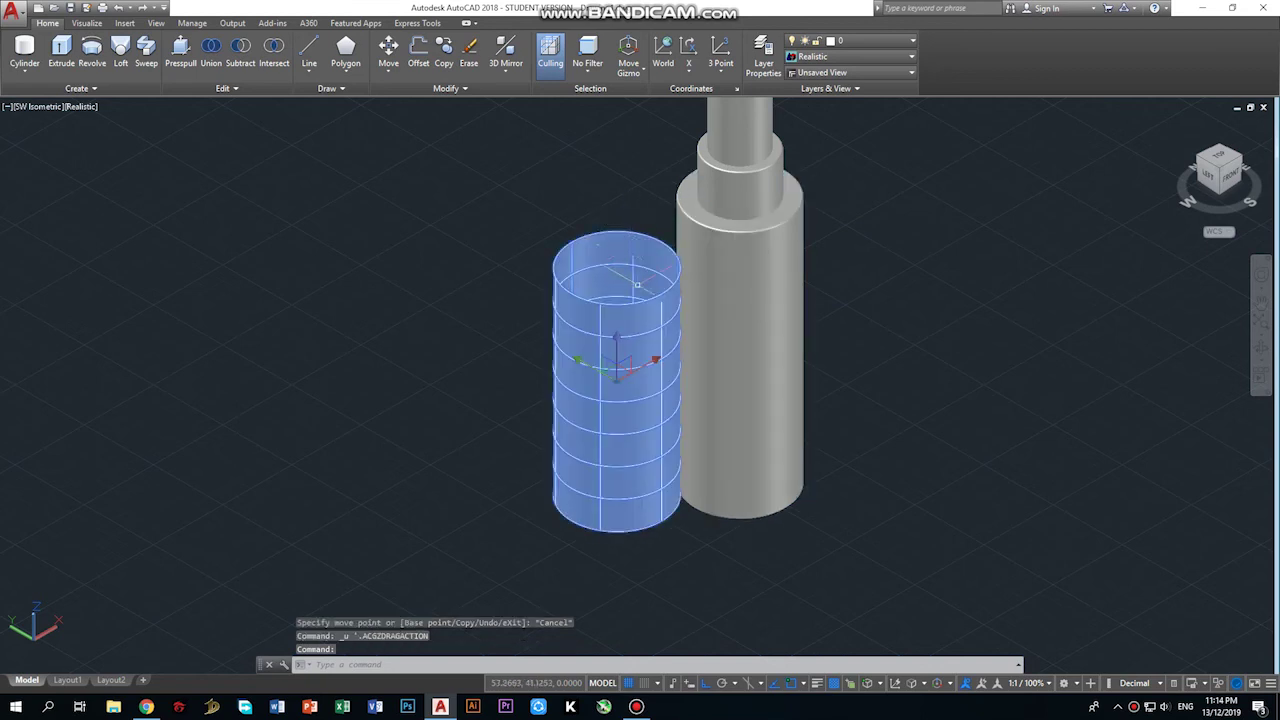
{"action": "left_click", "coordinate": [617, 378]}
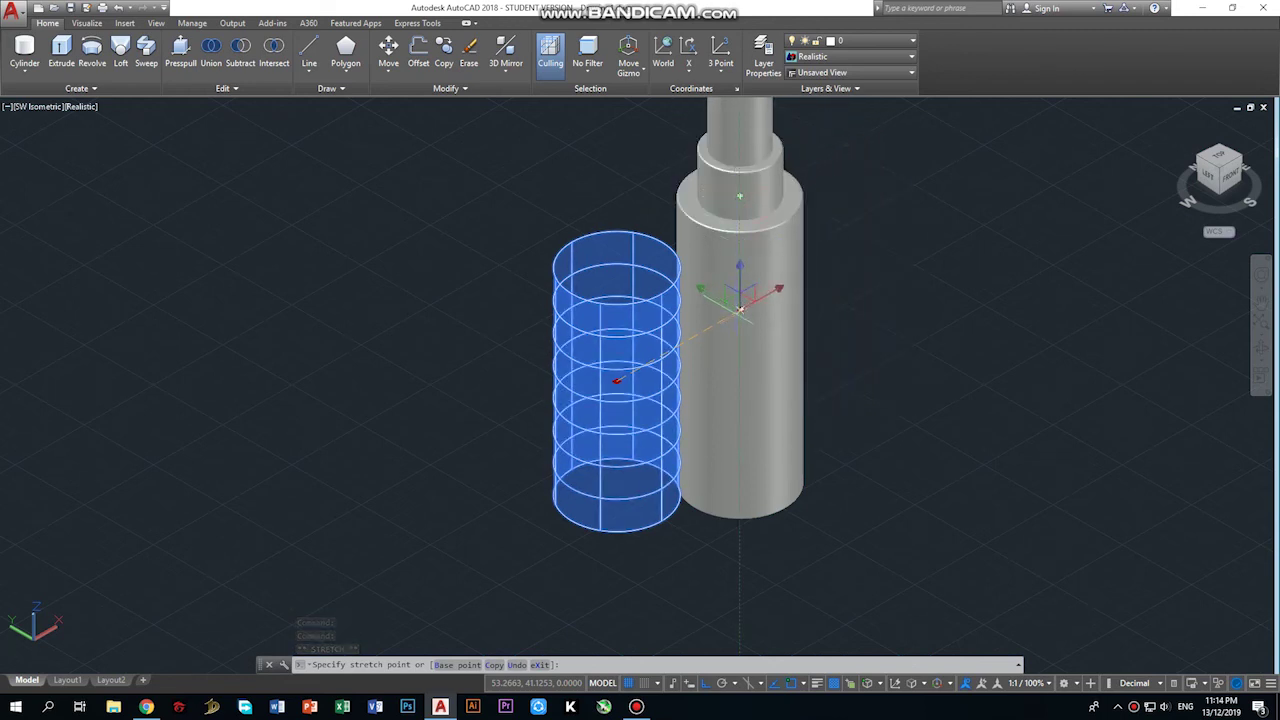
{"action": "left_click", "coordinate": [740, 310]}
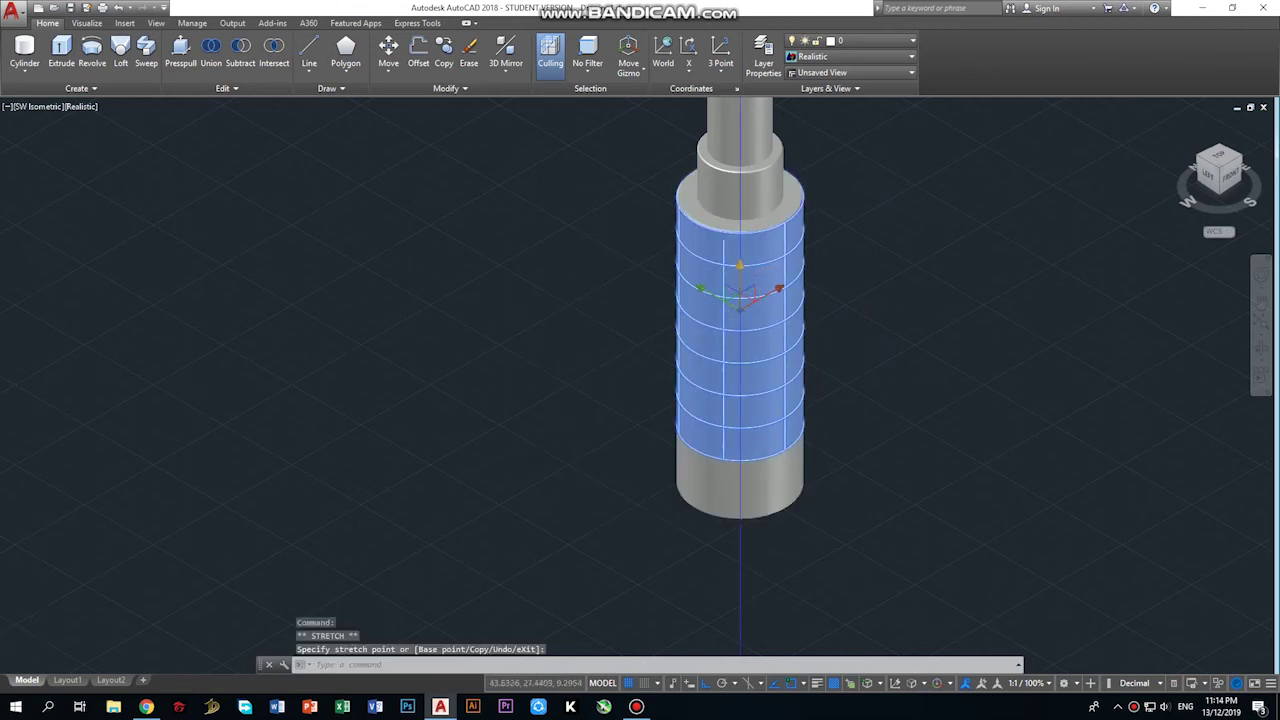
{"action": "left_click", "coordinate": [740, 322]}
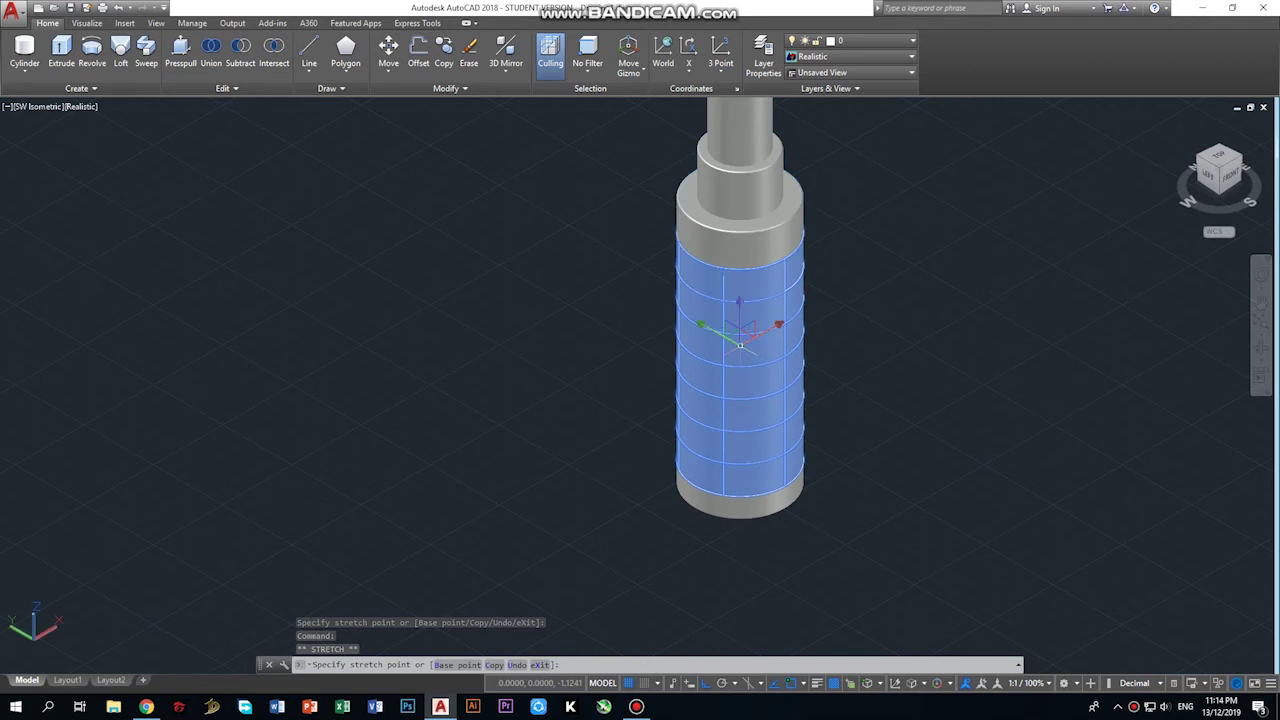
{"action": "left_click", "coordinate": [740, 345]}
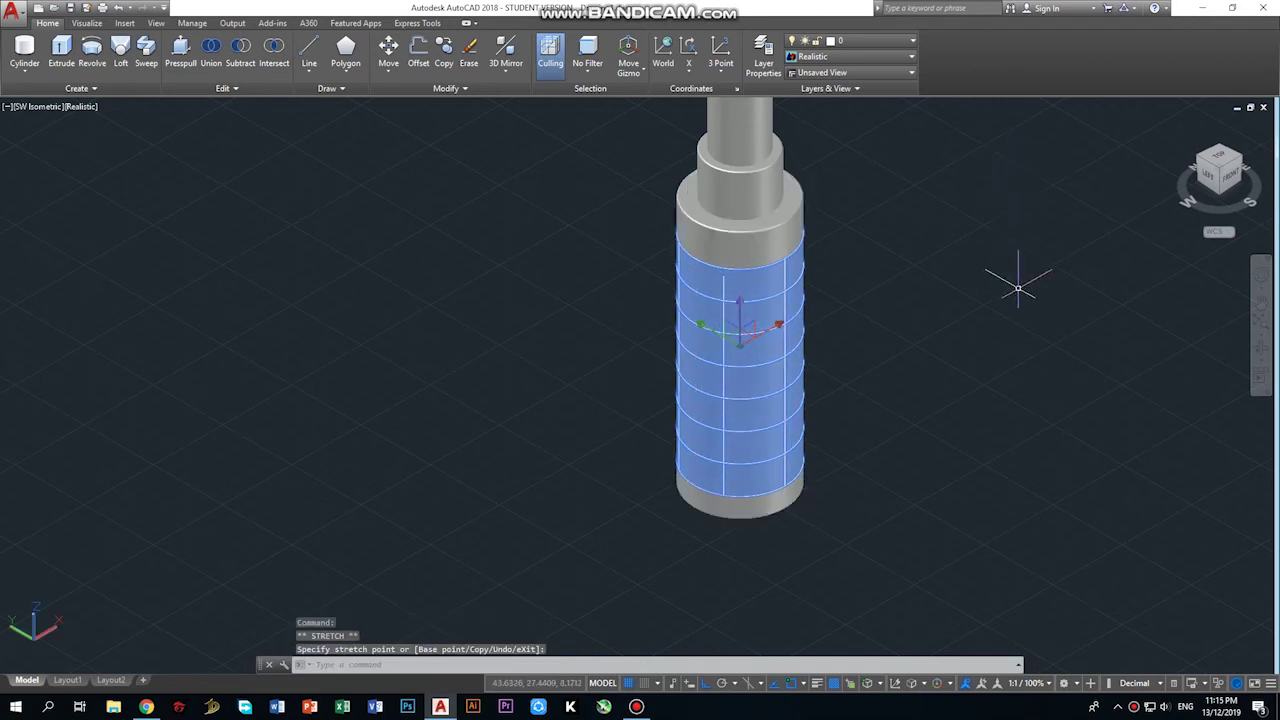
{"action": "scroll", "coordinate": [983, 286], "scroll_direction": "down", "scroll_amount": 5}
{"action": "scroll", "coordinate": [983, 266], "scroll_direction": "up", "scroll_amount": 3}
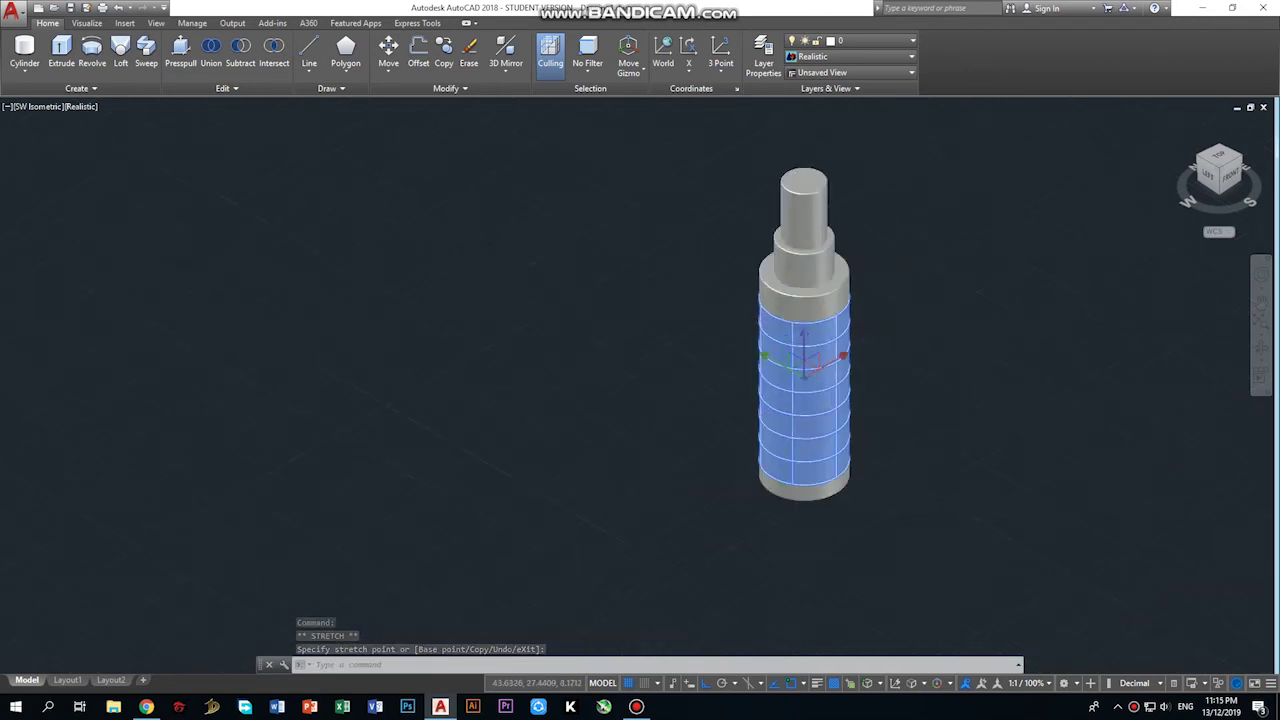
{"action": "scroll", "coordinate": [949, 270], "scroll_direction": "up", "scroll_amount": 2}
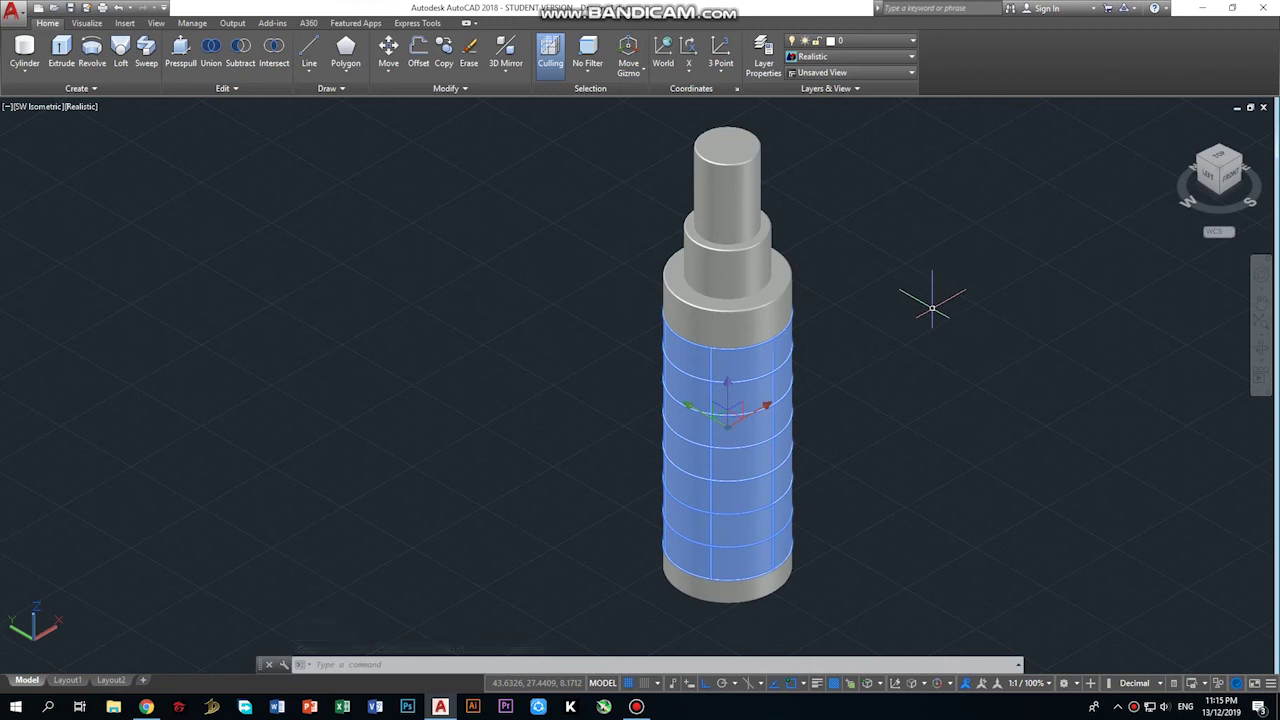
{"action": "key", "text": "Escape"}
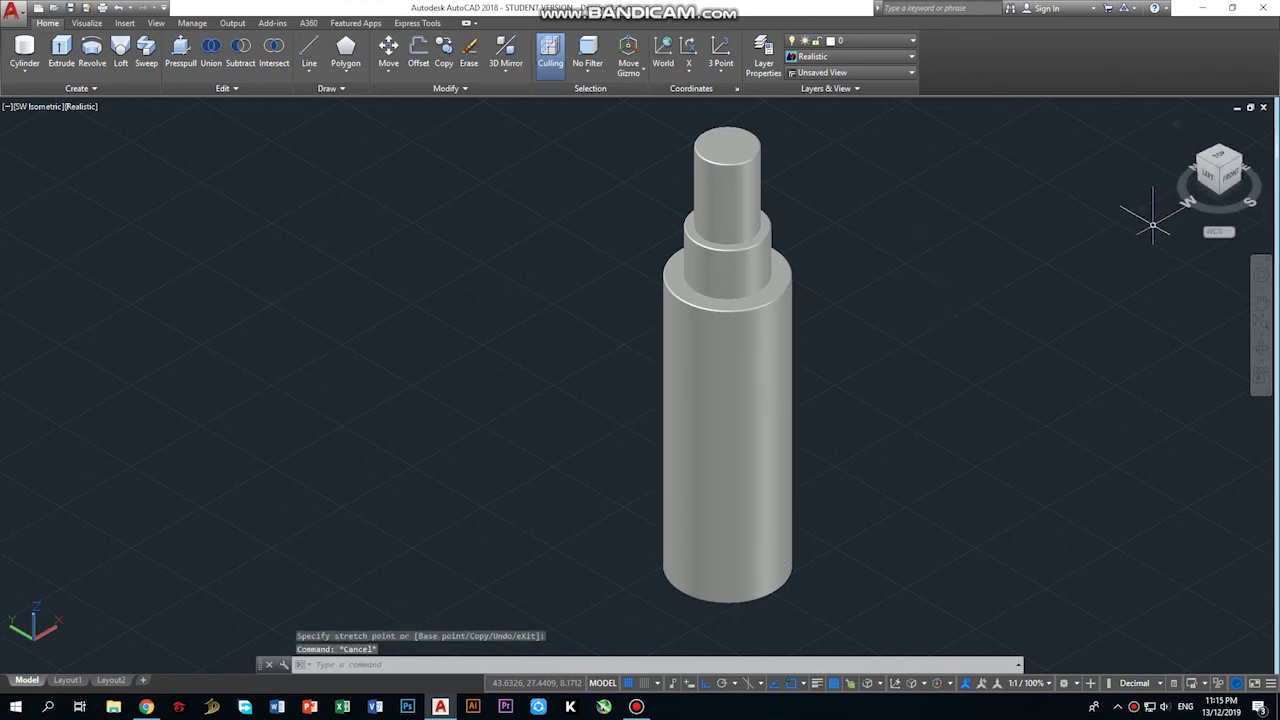
Open the Materials Browser with RMAT and apply Reflective - Coated glass to the sleeve.
{"action": "type", "text": "rmat"}
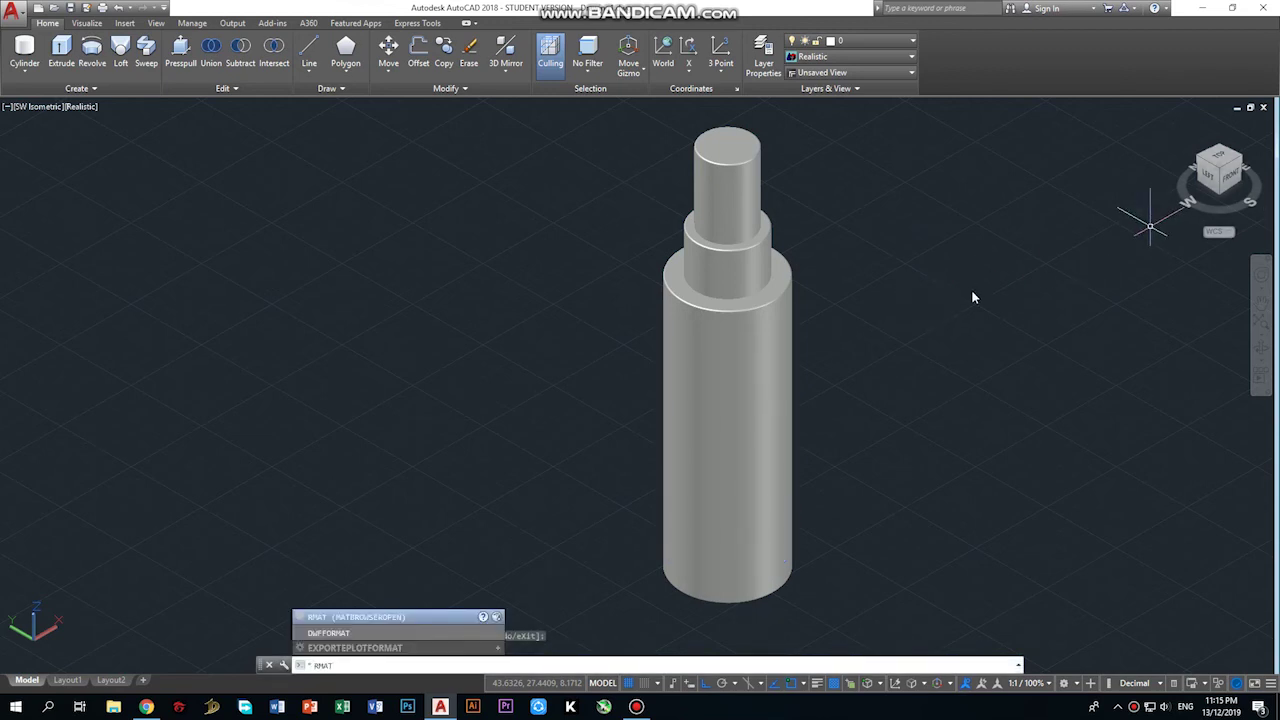
{"action": "key", "text": "Return"}
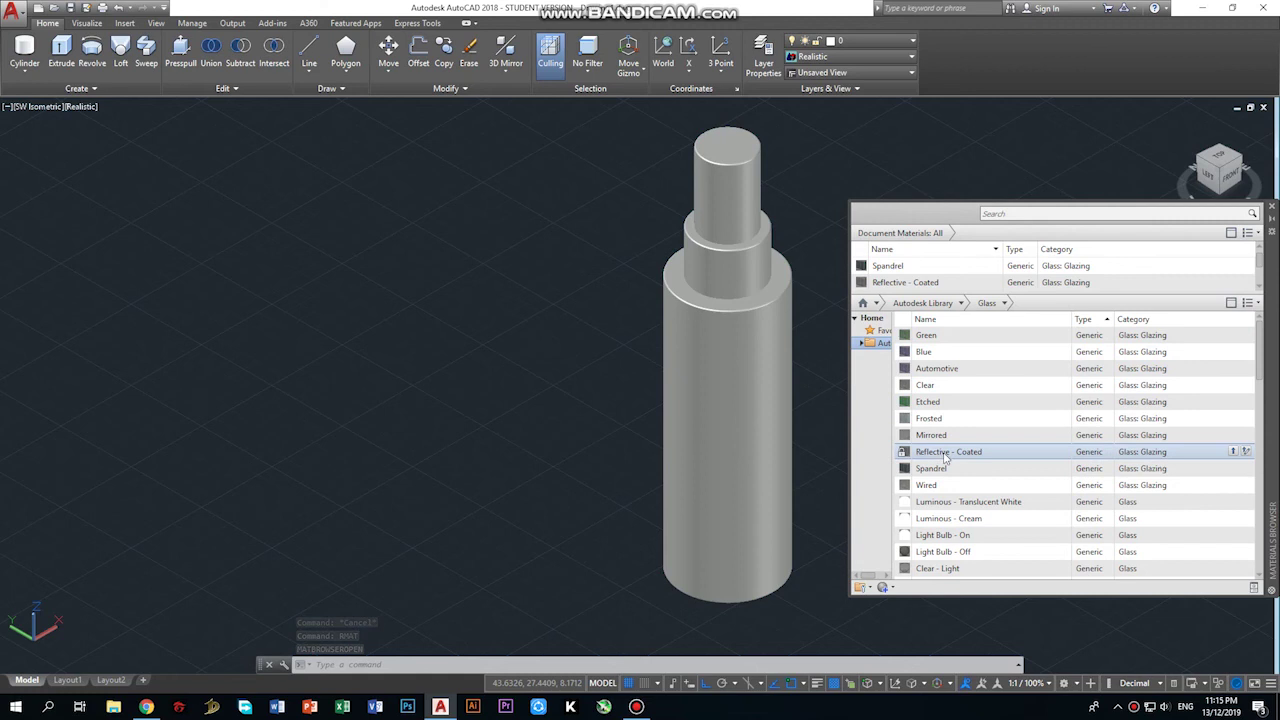
{"action": "left_click_drag", "start_coordinate": [945, 456], "coordinate": [764, 302]}
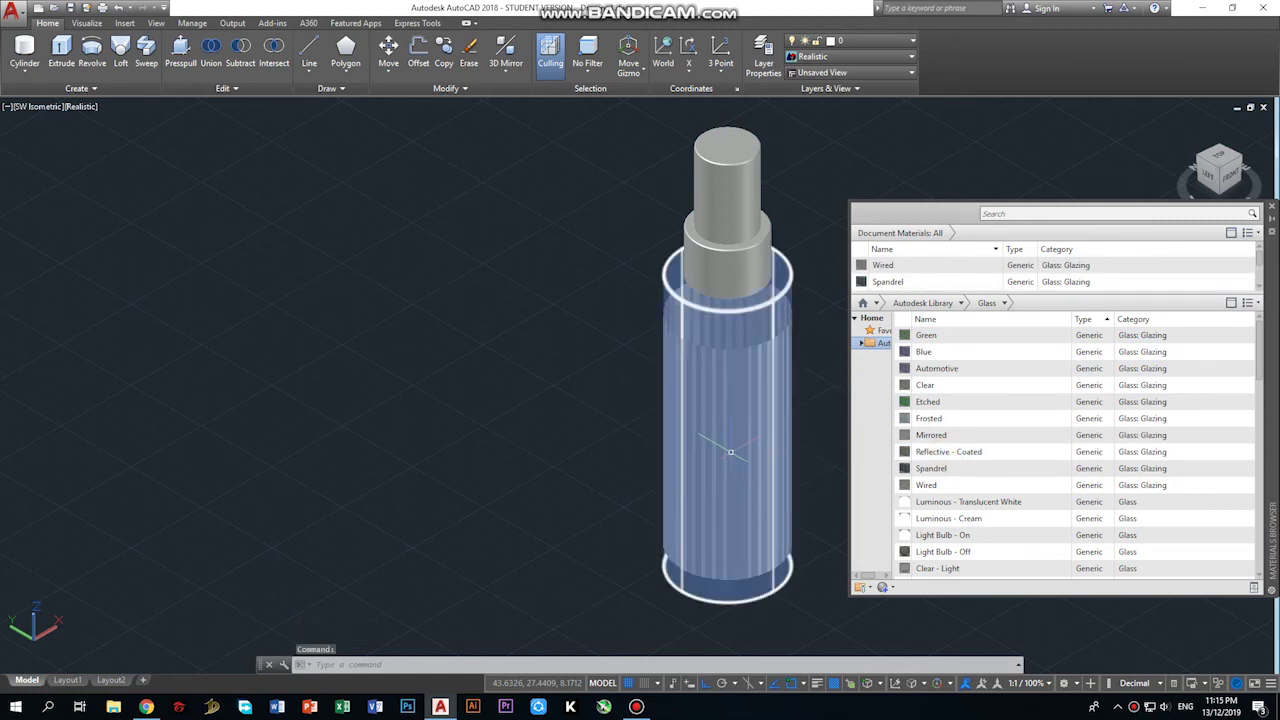
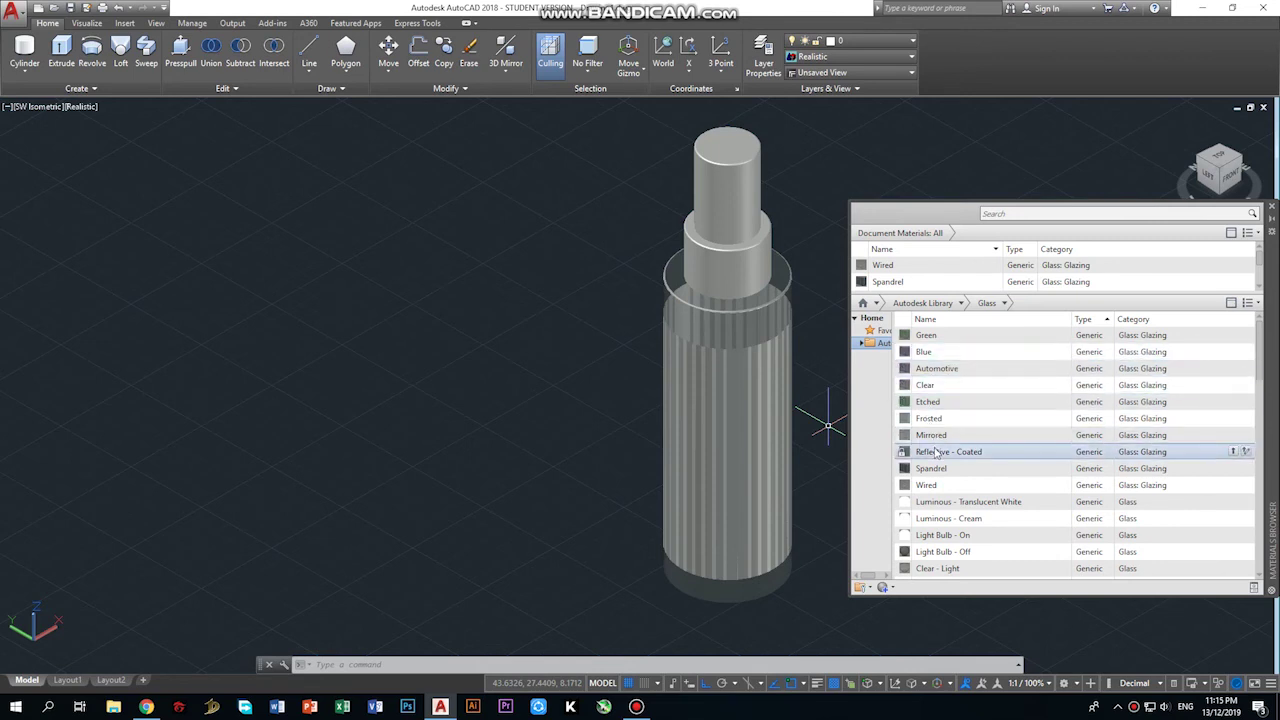
Apply the Glass materials Clear - Light and Reflective - Coated to the outer shell and the cylinder around the nozzle.
{"action": "left_click_drag", "start_coordinate": [935, 448], "coordinate": [735, 170]}
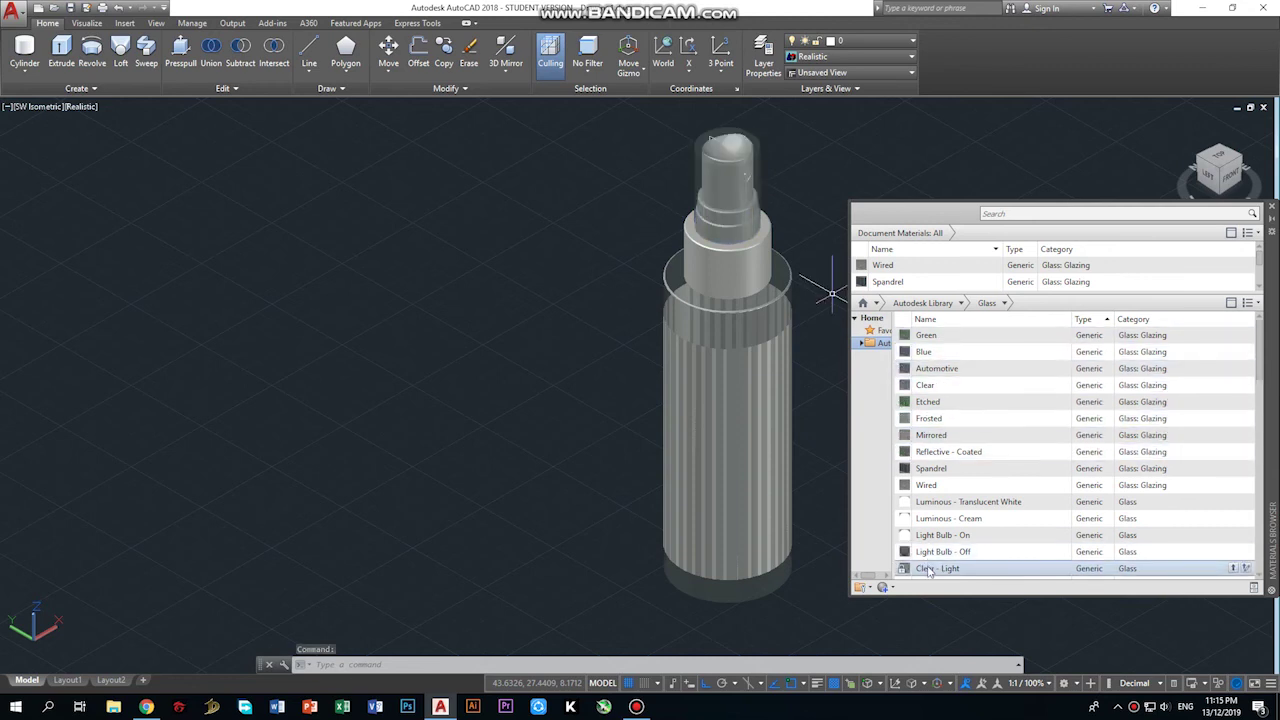
{"action": "left_click_drag", "start_coordinate": [904, 519], "coordinate": [734, 307]}
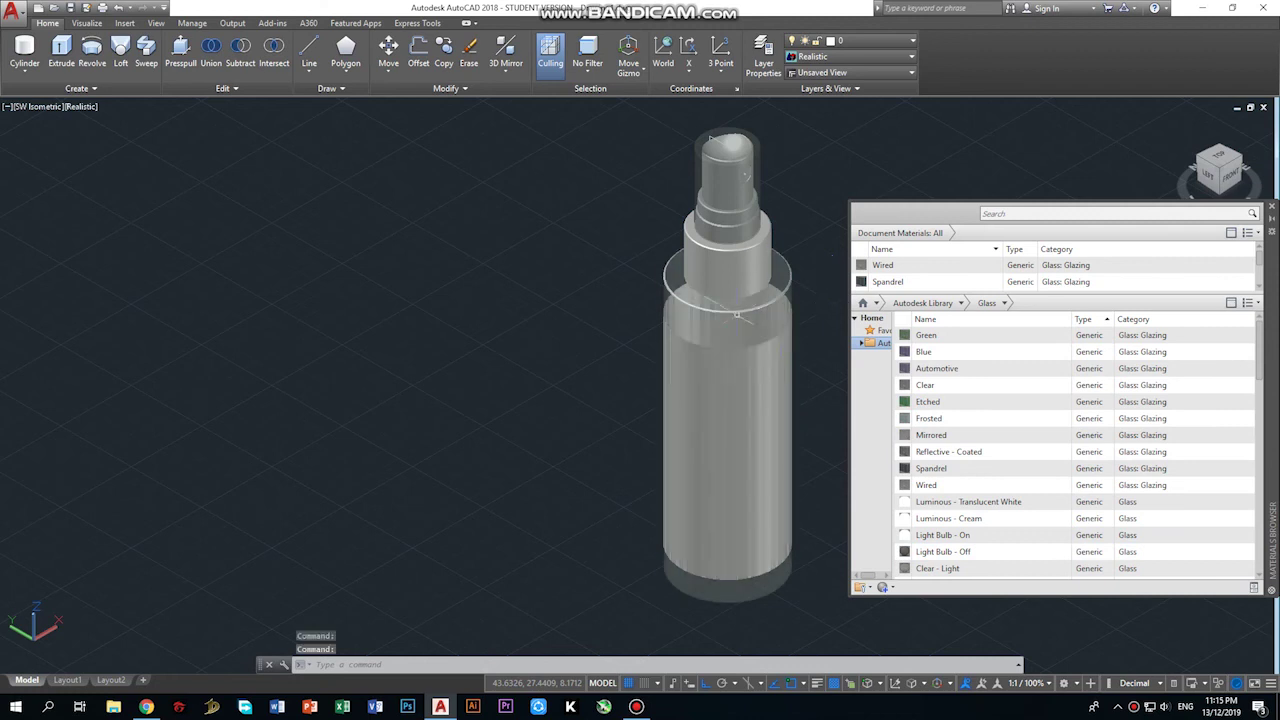
{"action": "scroll", "coordinate": [946, 574], "scroll_direction": "down", "scroll_amount": 1}
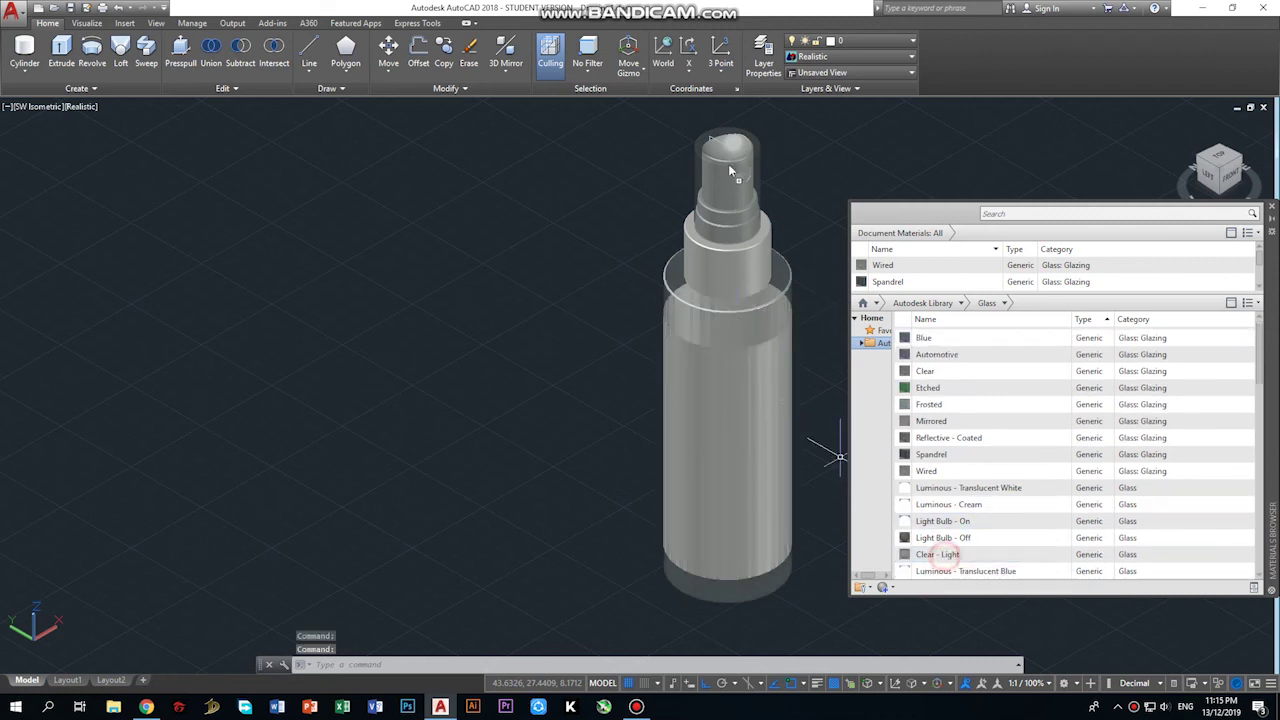
{"action": "left_click_drag", "start_coordinate": [946, 574], "coordinate": [728, 164]}
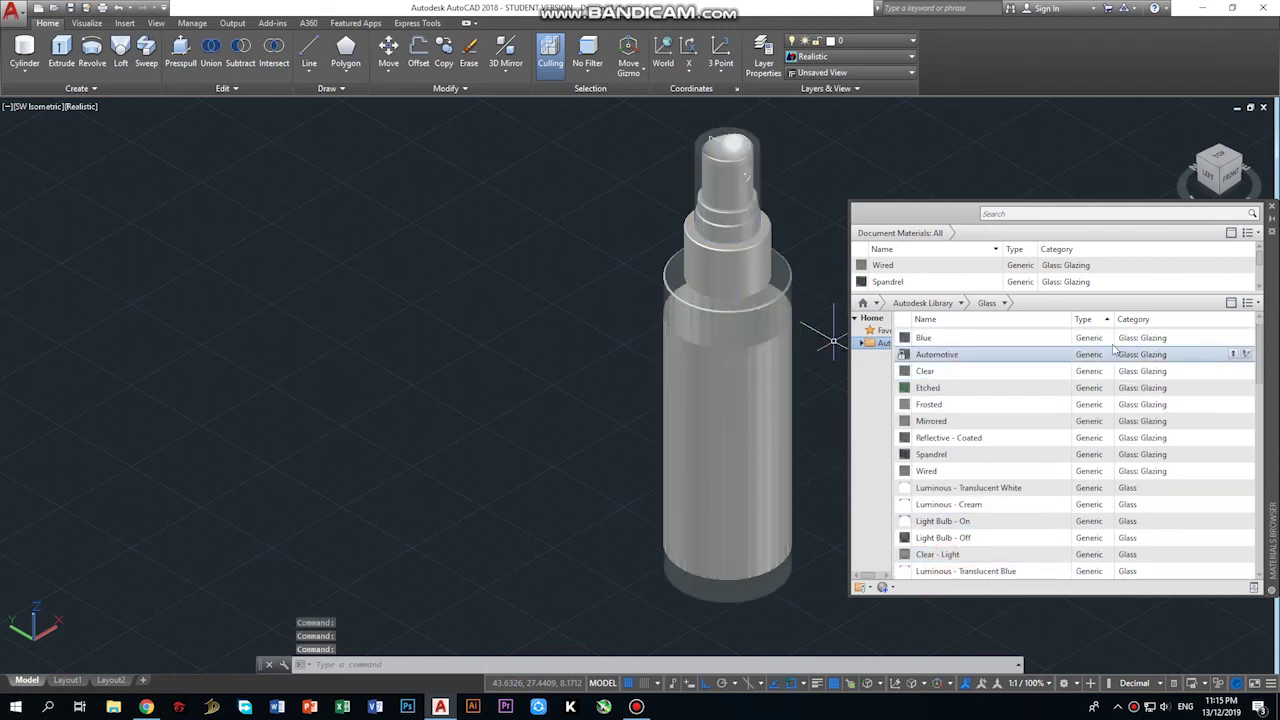
{"action": "scroll", "coordinate": [943, 330], "scroll_direction": "up", "scroll_amount": 1}
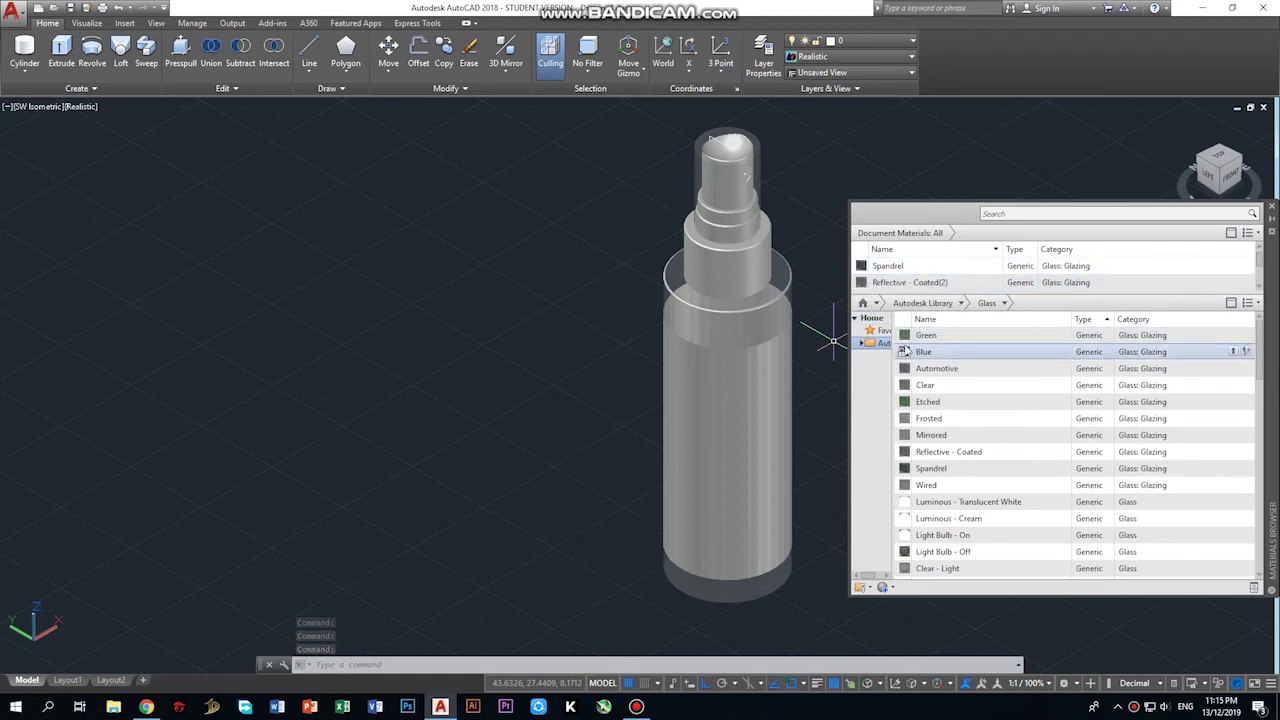
{"action": "left_click", "coordinate": [961, 303]}
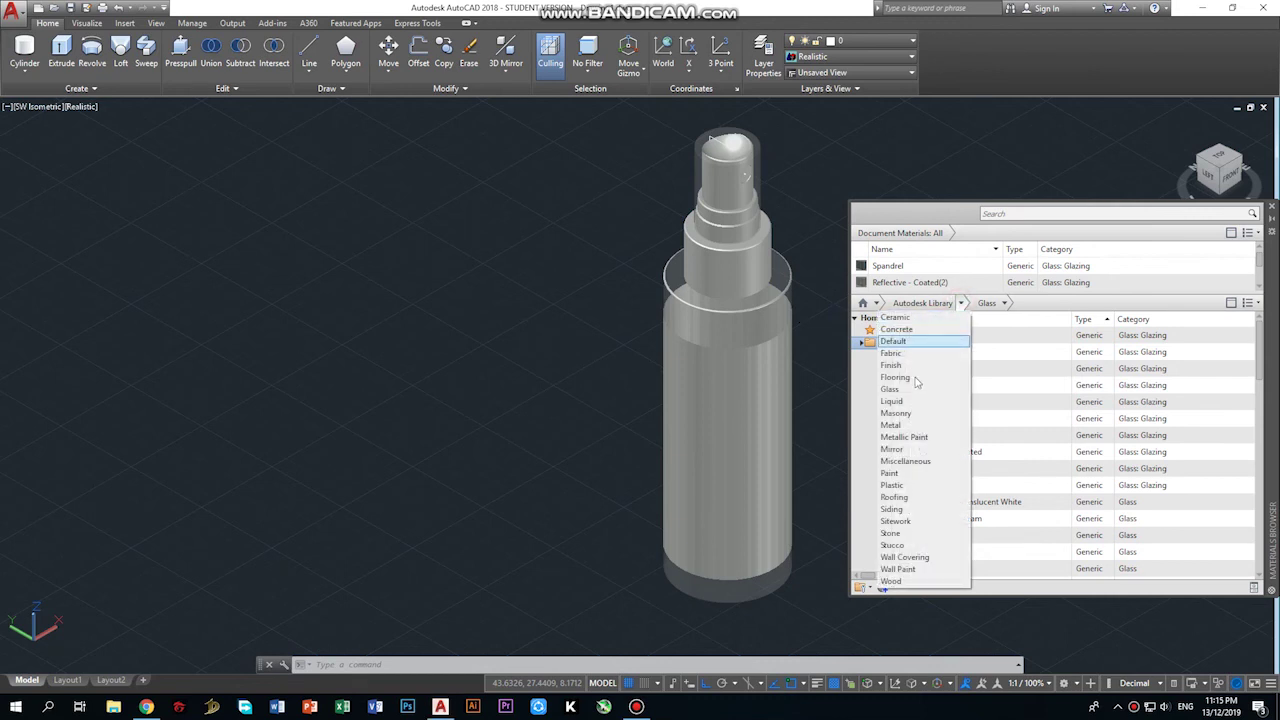
Give the inner bottle cylinder the Pink paint material, then clear the selection.
{"action": "left_click", "coordinate": [911, 479]}
{"action": "left_click_drag", "start_coordinate": [921, 436], "coordinate": [790, 423]}
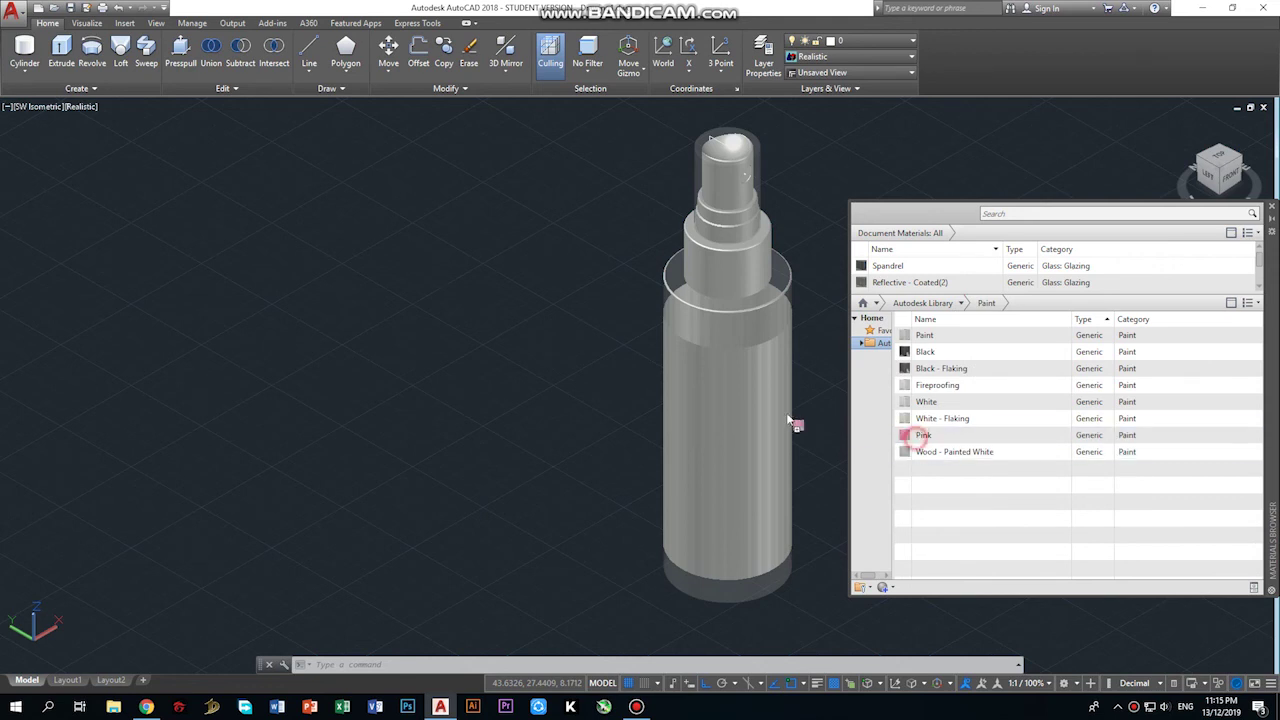
{"action": "left_click_drag", "start_coordinate": [714, 352], "coordinate": [716, 358]}
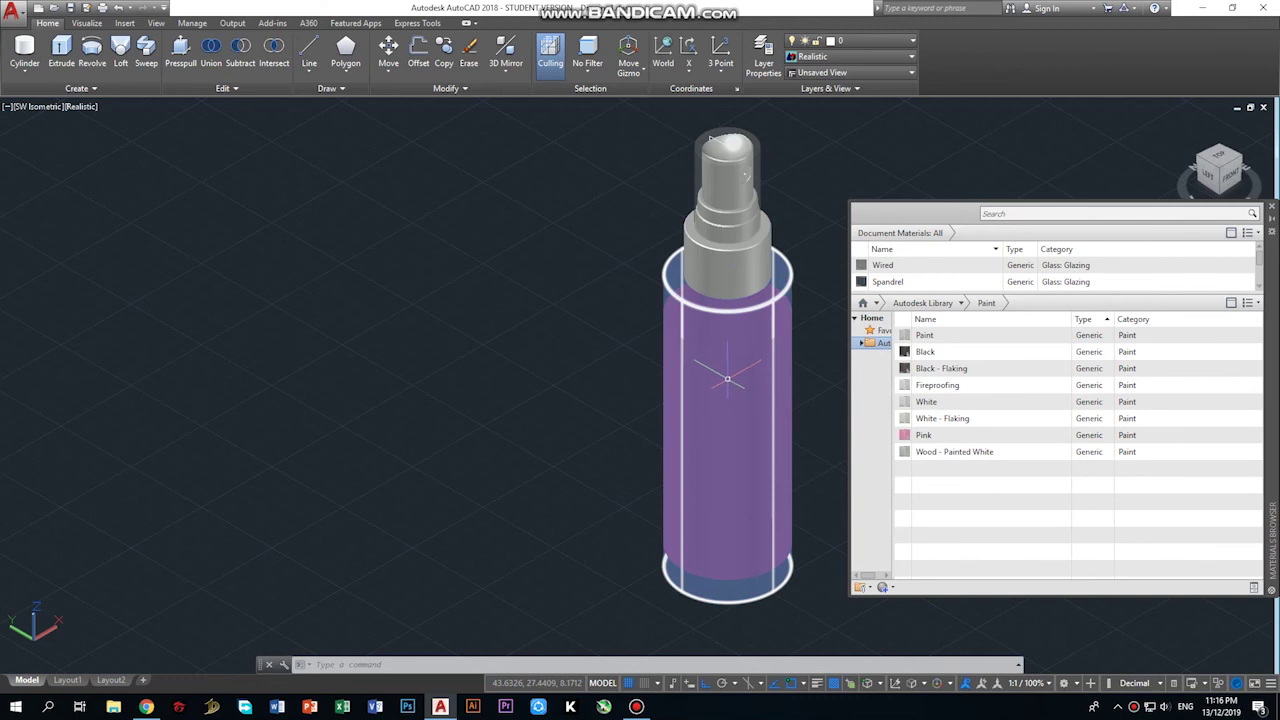
{"action": "left_click", "coordinate": [732, 348]}
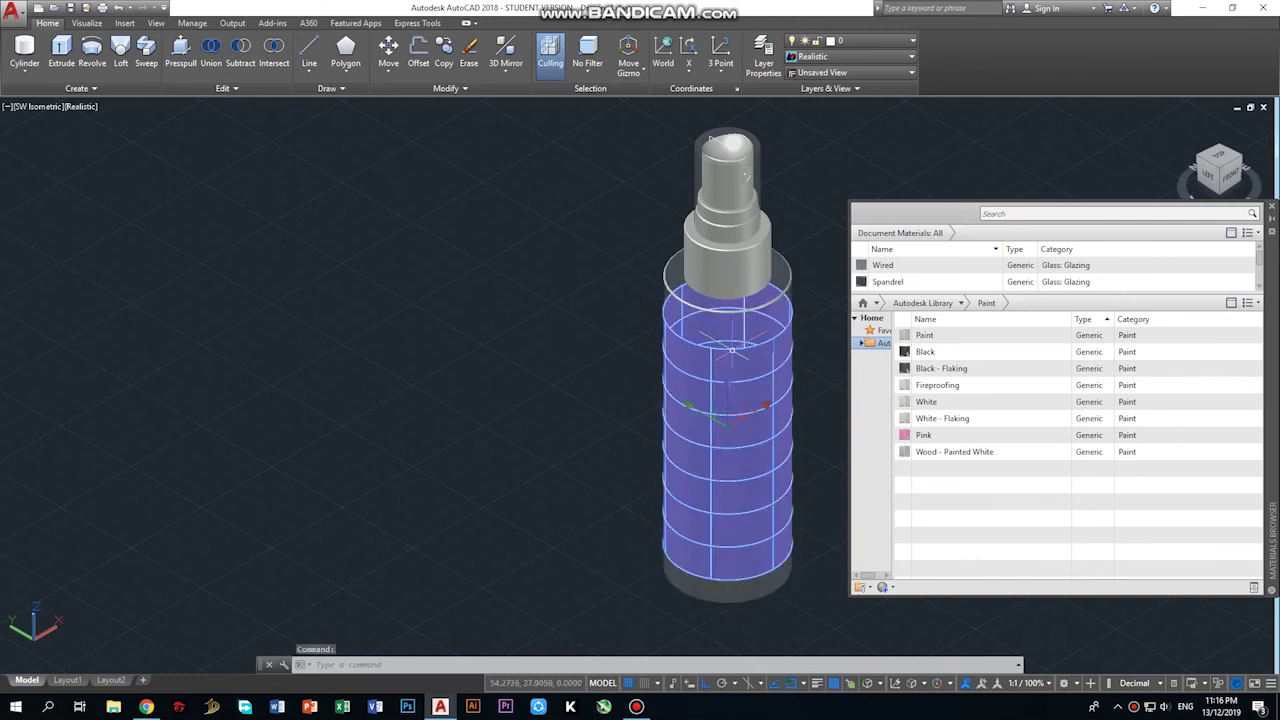
{"action": "scroll", "coordinate": [736, 376], "scroll_direction": "up", "scroll_amount": 2}
{"action": "scroll", "coordinate": [746, 335], "scroll_direction": "up", "scroll_amount": 3}
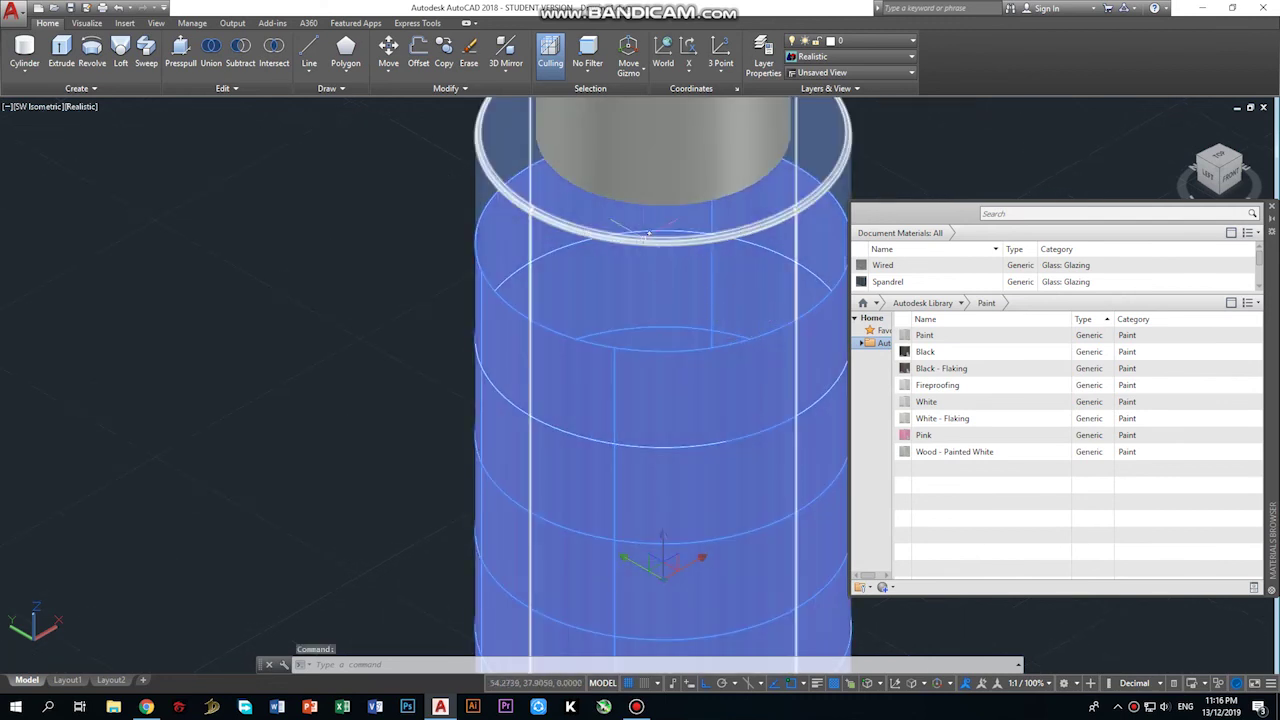
{"action": "scroll", "coordinate": [645, 255], "scroll_direction": "down", "scroll_amount": 3}
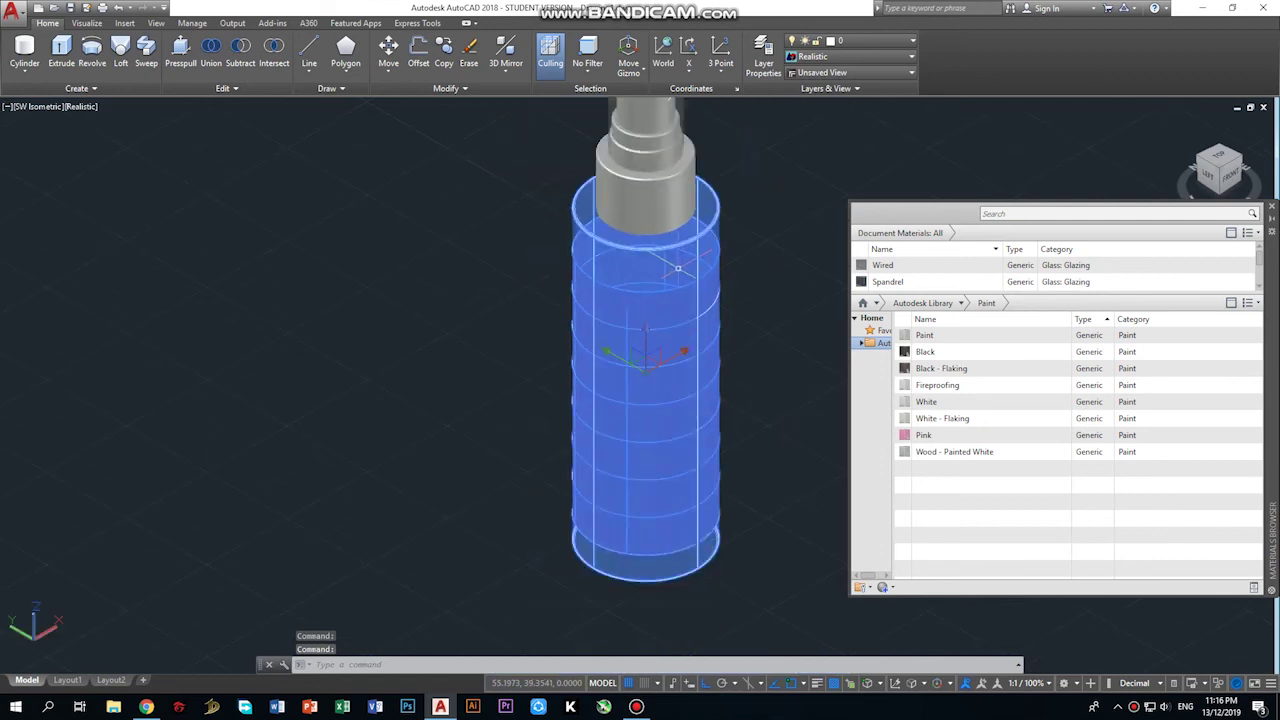
{"action": "key", "text": "Escape"}
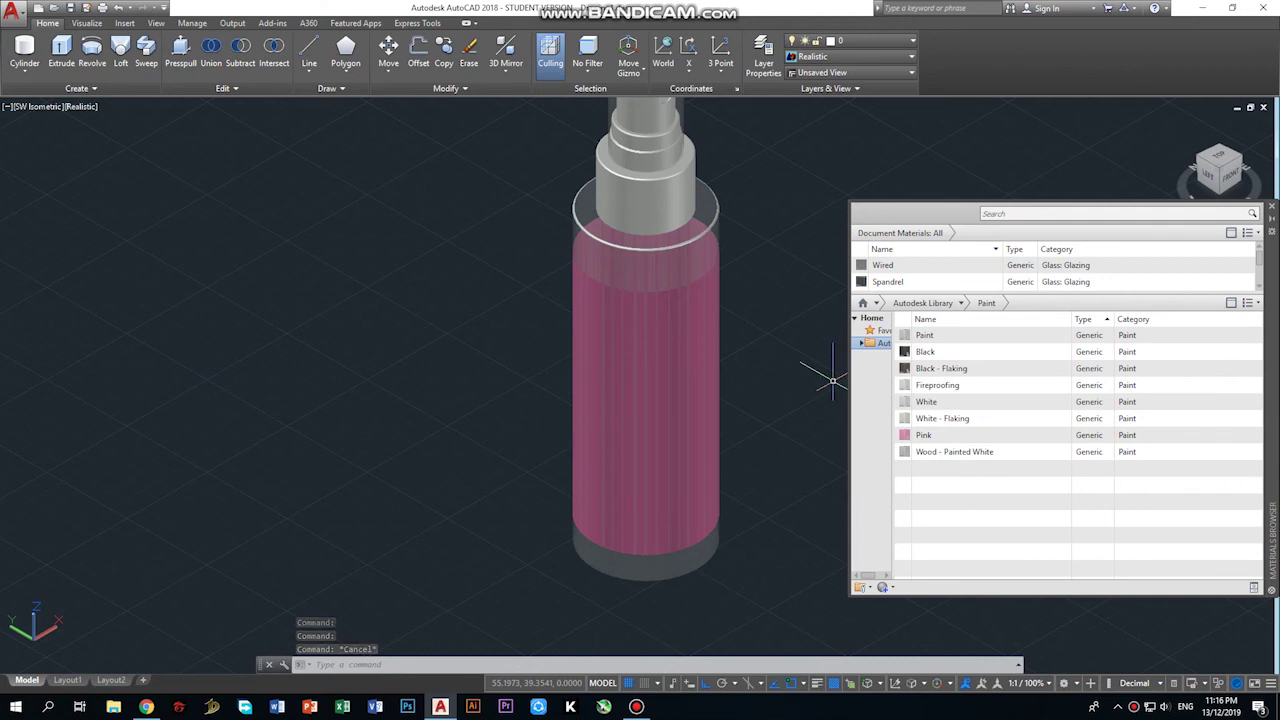
{"action": "scroll", "coordinate": [816, 321], "scroll_direction": "down", "scroll_amount": 2}
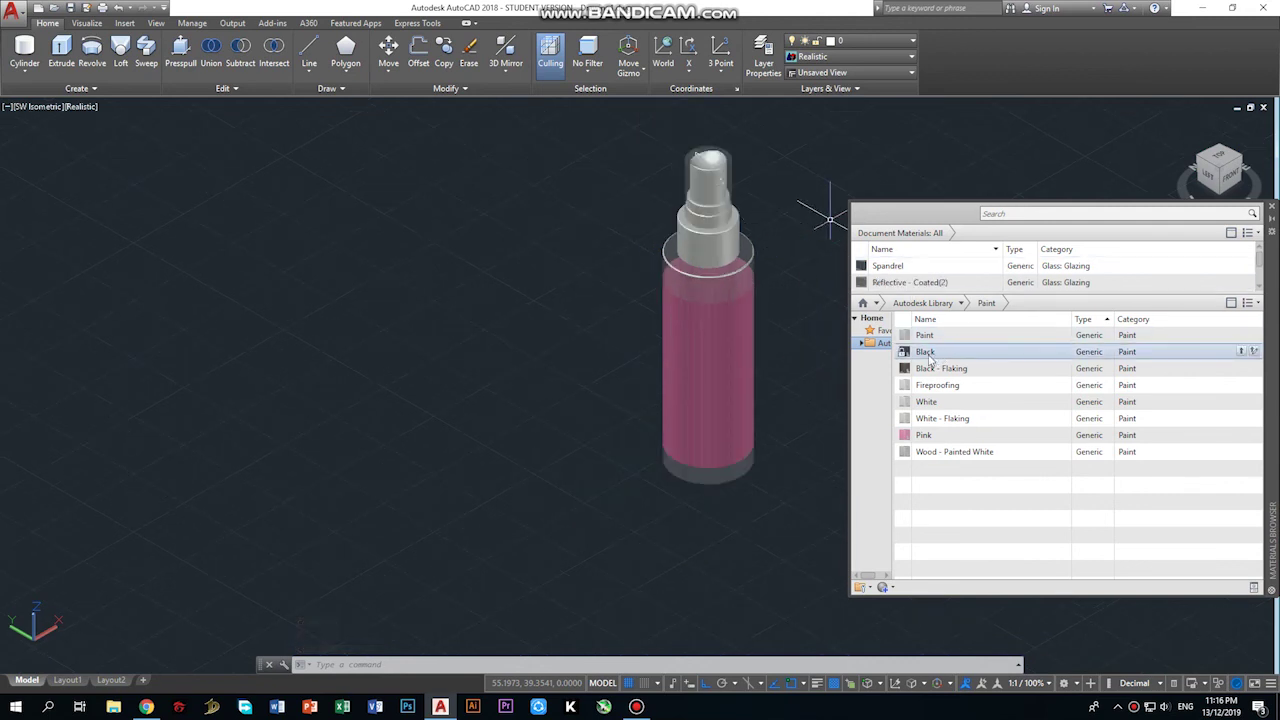
Paint the neck collar Black, undoing the mistaken Black drop on the nozzle top.
{"action": "left_click_drag", "start_coordinate": [926, 354], "coordinate": [708, 248]}
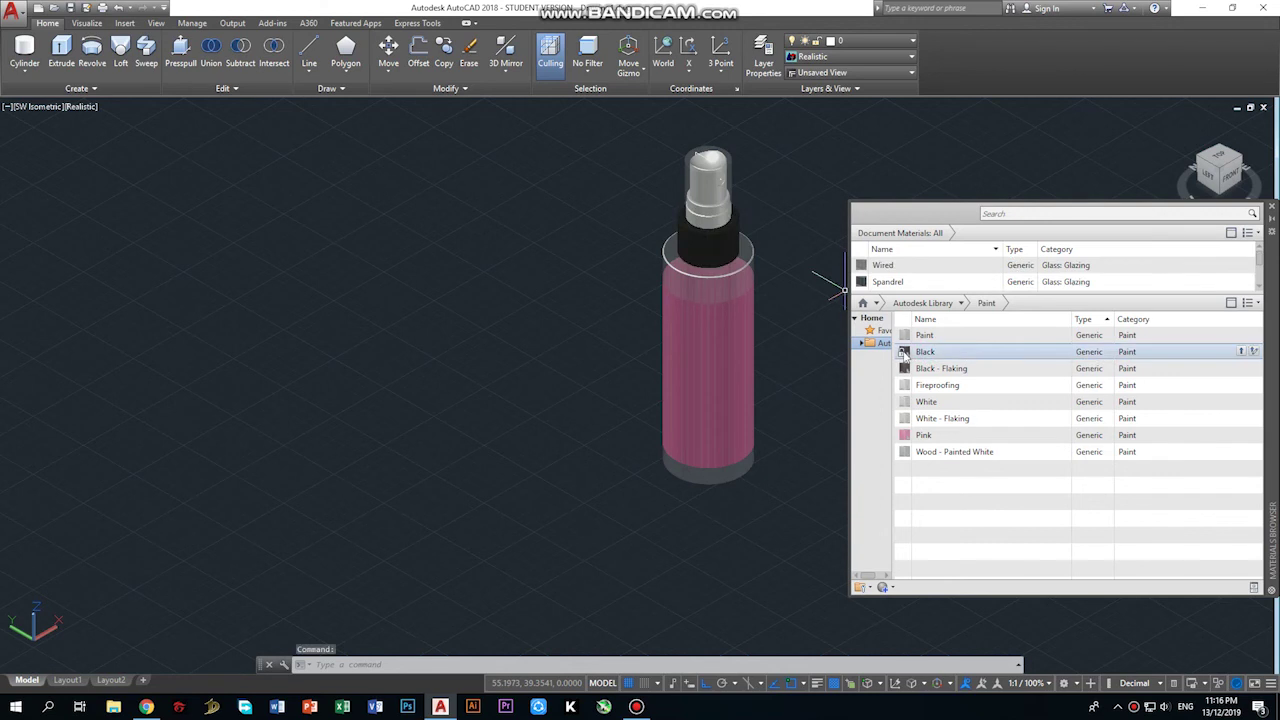
{"action": "left_click_drag", "start_coordinate": [920, 356], "coordinate": [737, 266]}
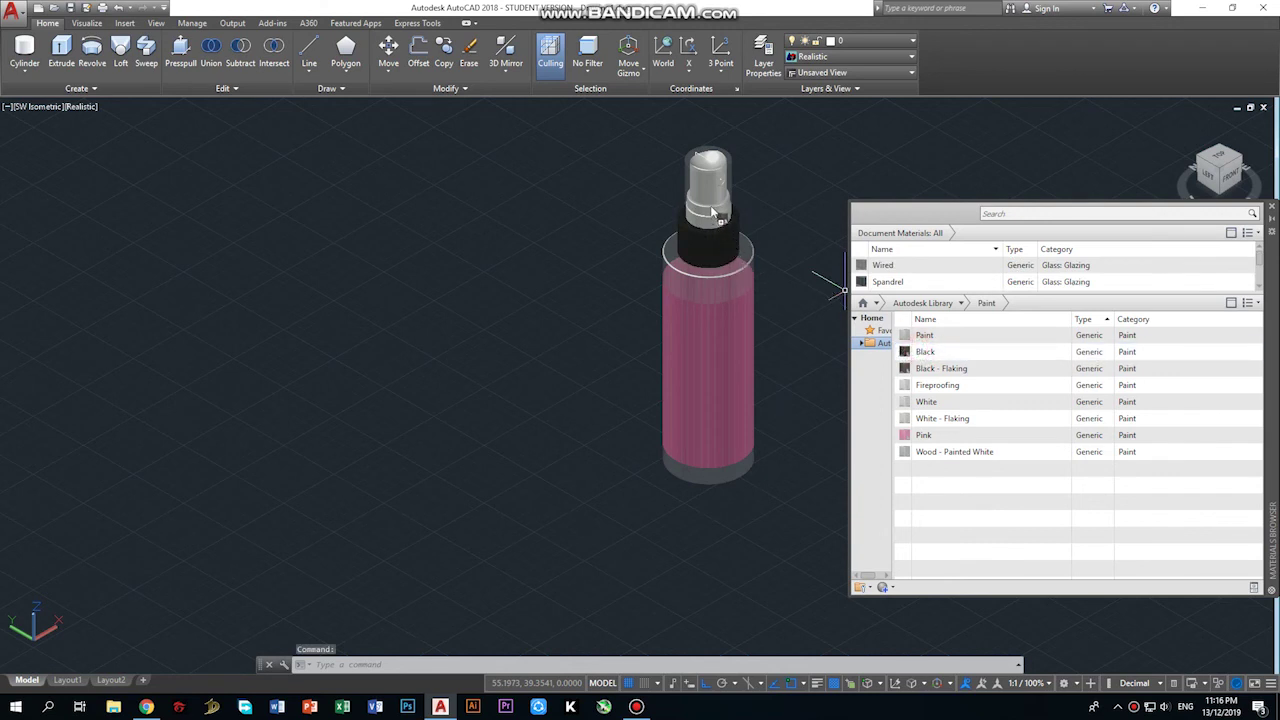
{"action": "left_click_drag", "start_coordinate": [713, 212], "coordinate": [708, 200]}
{"action": "key", "text": "ctrl+z"}
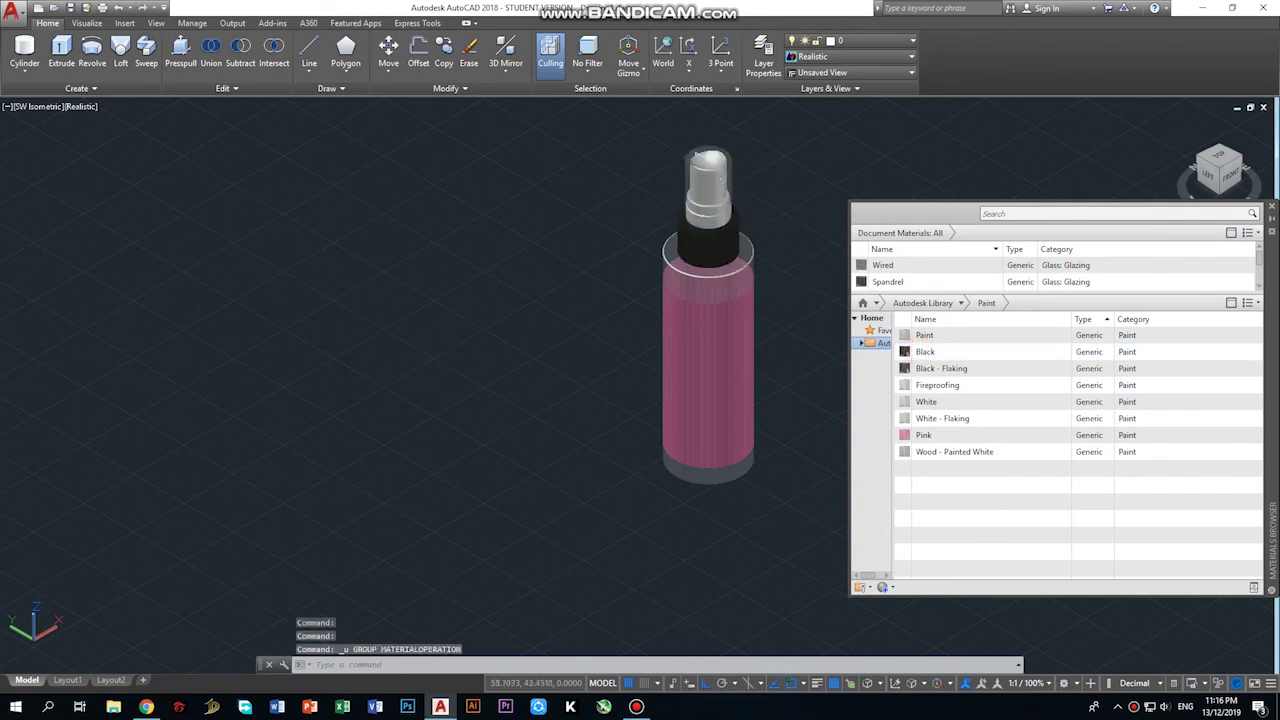
Shift the top nozzle cylinder with the move gizmo and paint the nozzle part Black.
{"action": "left_click", "coordinate": [708, 192]}
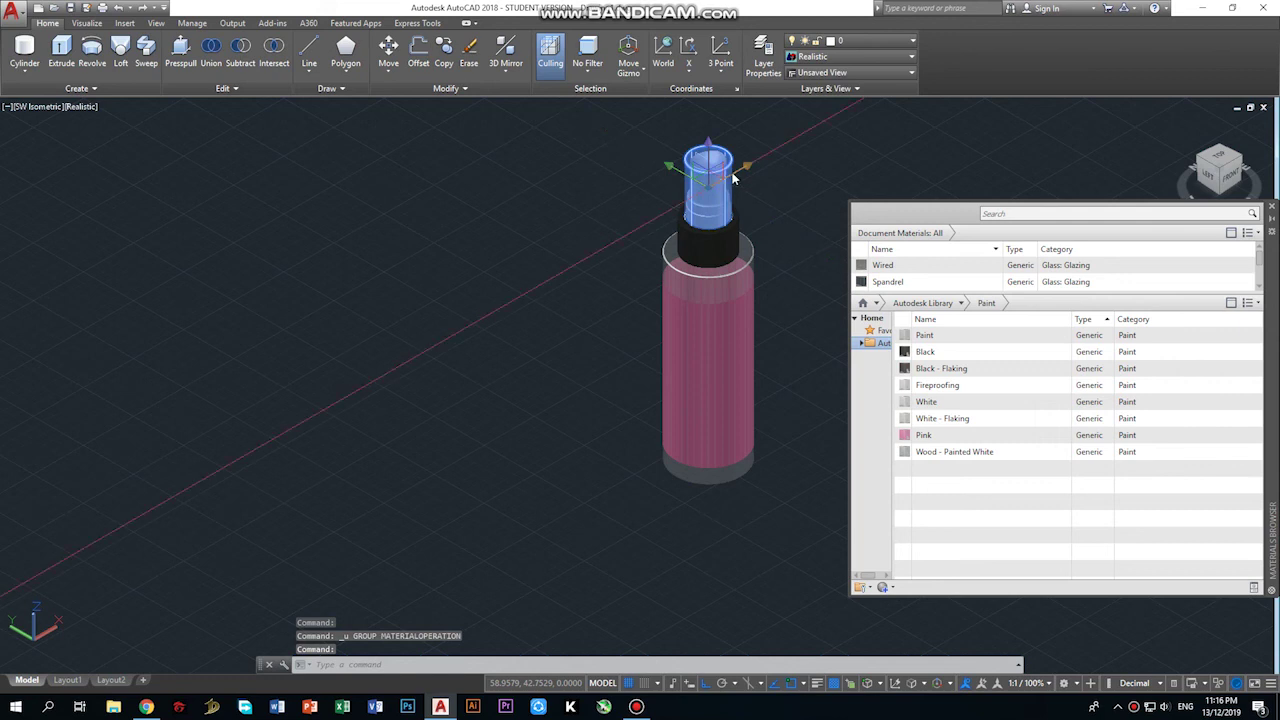
{"action": "left_click", "coordinate": [709, 179]}
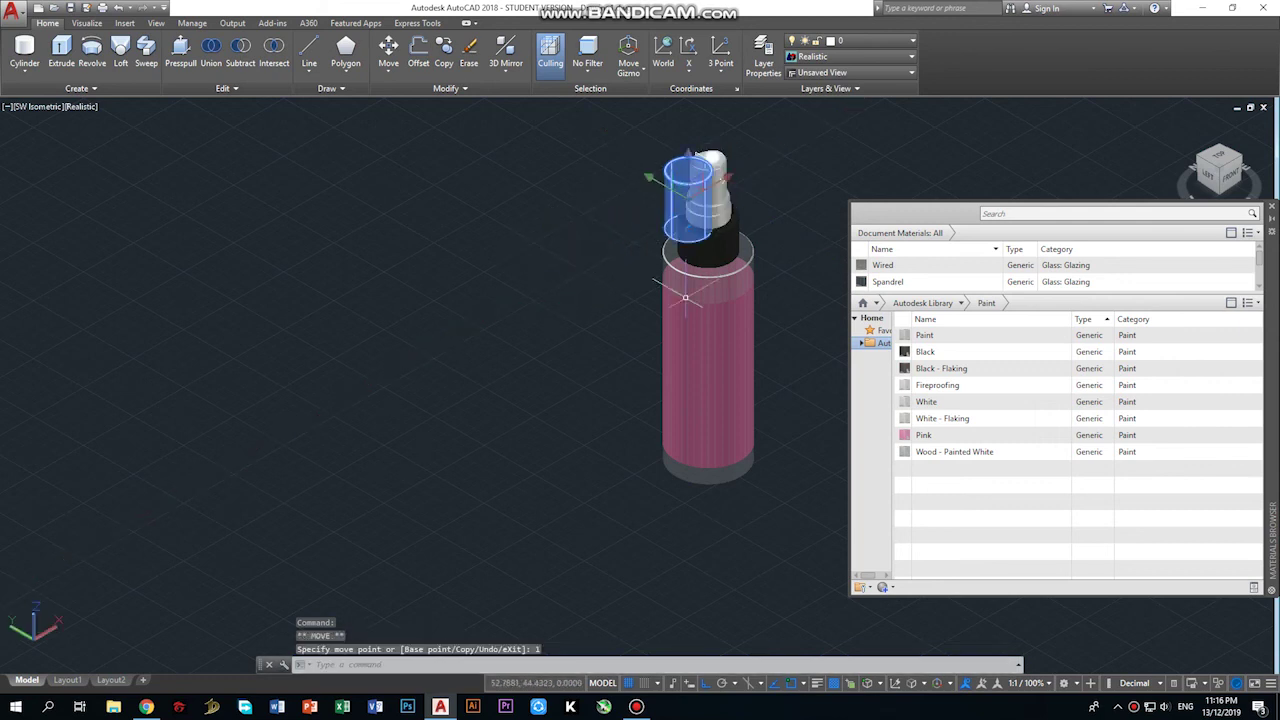
{"action": "left_click_drag", "start_coordinate": [928, 352], "coordinate": [705, 180]}
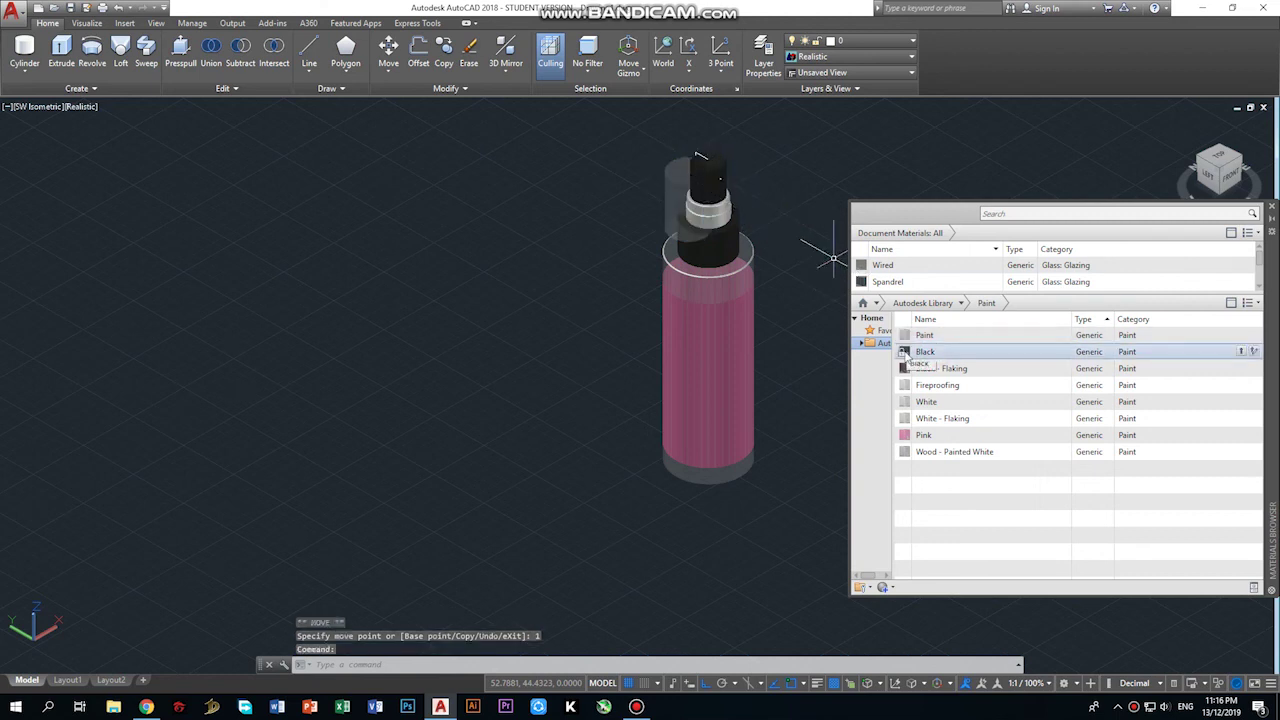
{"action": "left_click_drag", "start_coordinate": [924, 352], "coordinate": [855, 313]}
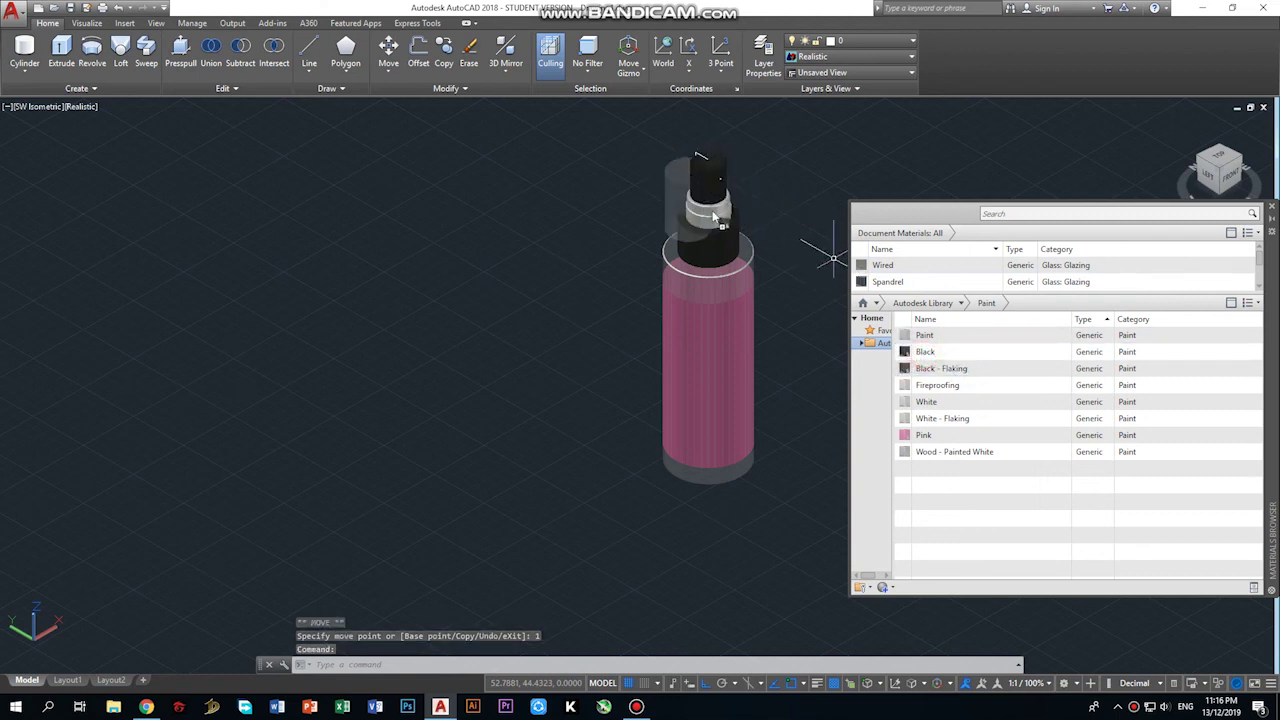
{"action": "left_click_drag", "start_coordinate": [718, 215], "coordinate": [720, 214]}
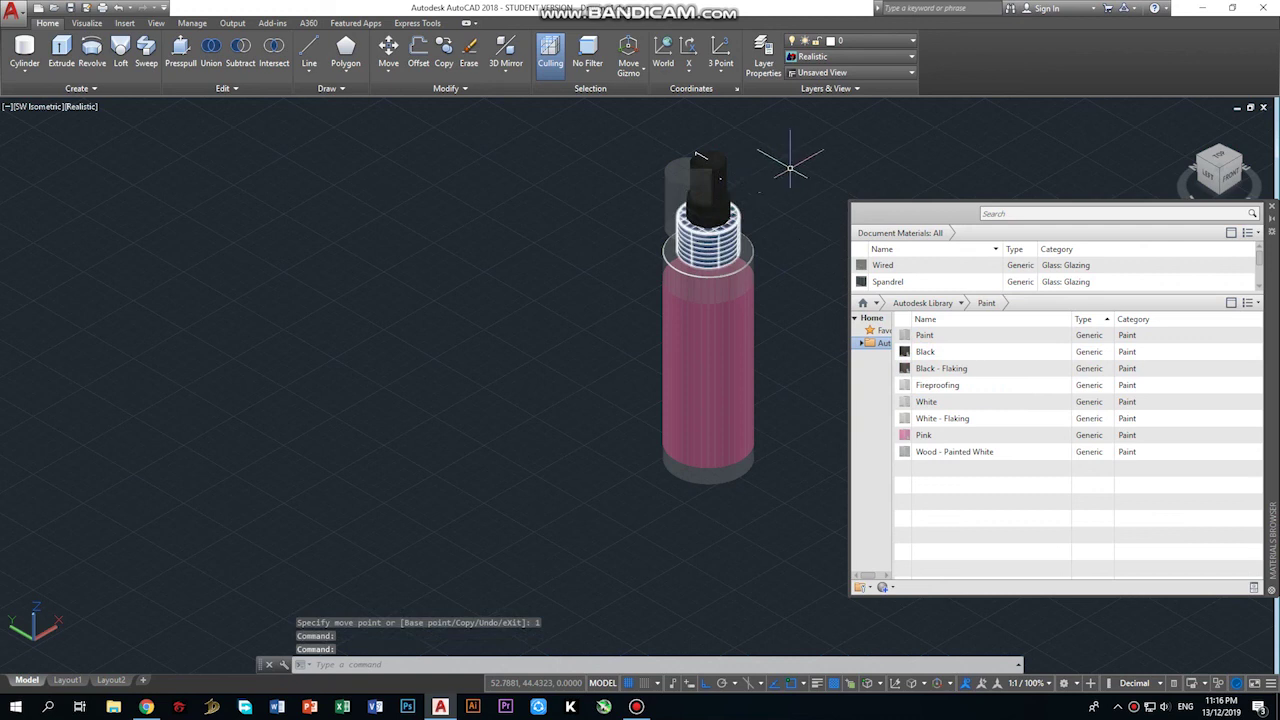
Cancel the pending move and zoom in close on the disc's hole, ready to change the visual style.
{"action": "scroll", "coordinate": [680, 157], "scroll_direction": "up", "scroll_amount": 2}
{"action": "scroll", "coordinate": [665, 157], "scroll_direction": "up", "scroll_amount": 3}
{"action": "scroll", "coordinate": [640, 150], "scroll_direction": "up", "scroll_amount": 2}
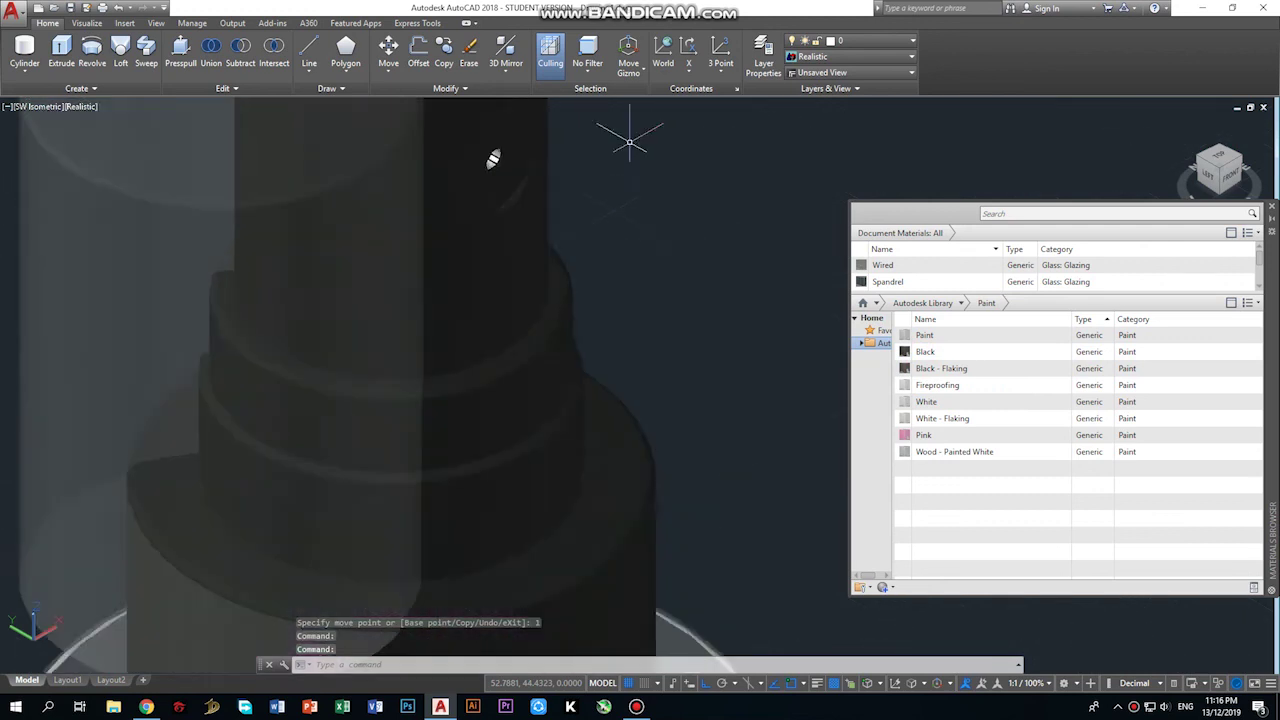
{"action": "scroll", "coordinate": [622, 138], "scroll_direction": "up", "scroll_amount": 2}
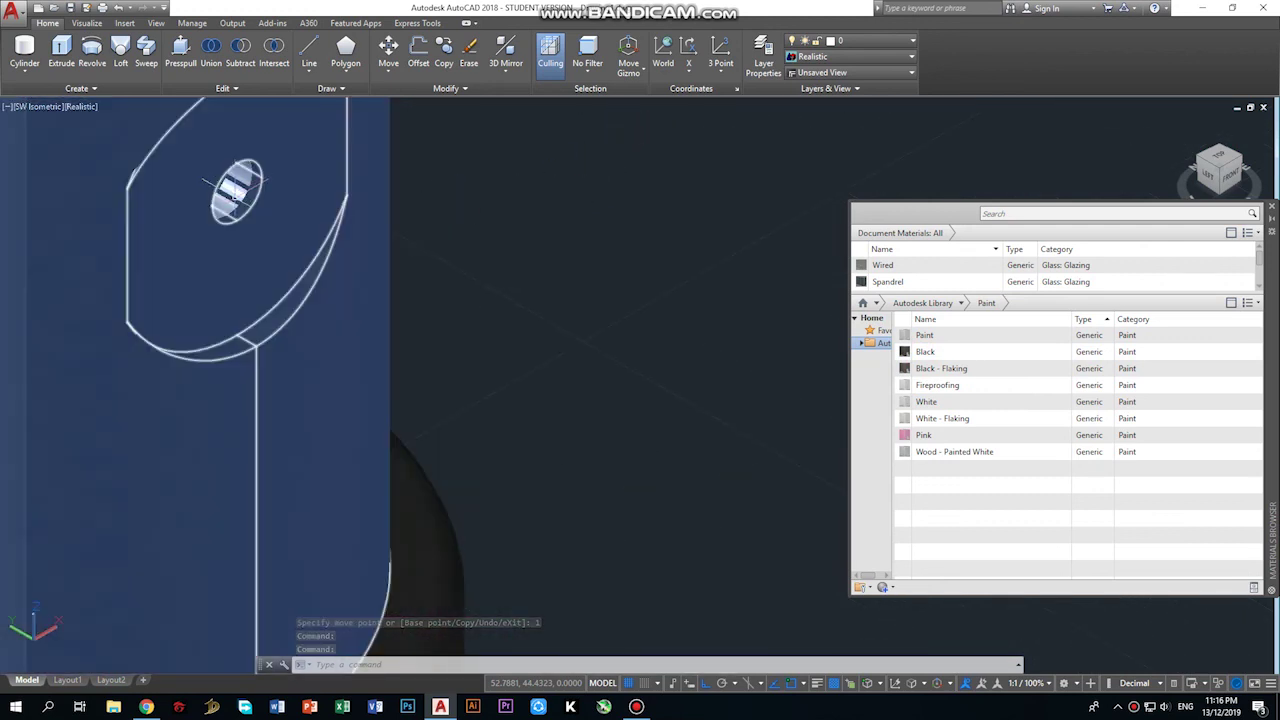
{"action": "key", "text": "Escape"}
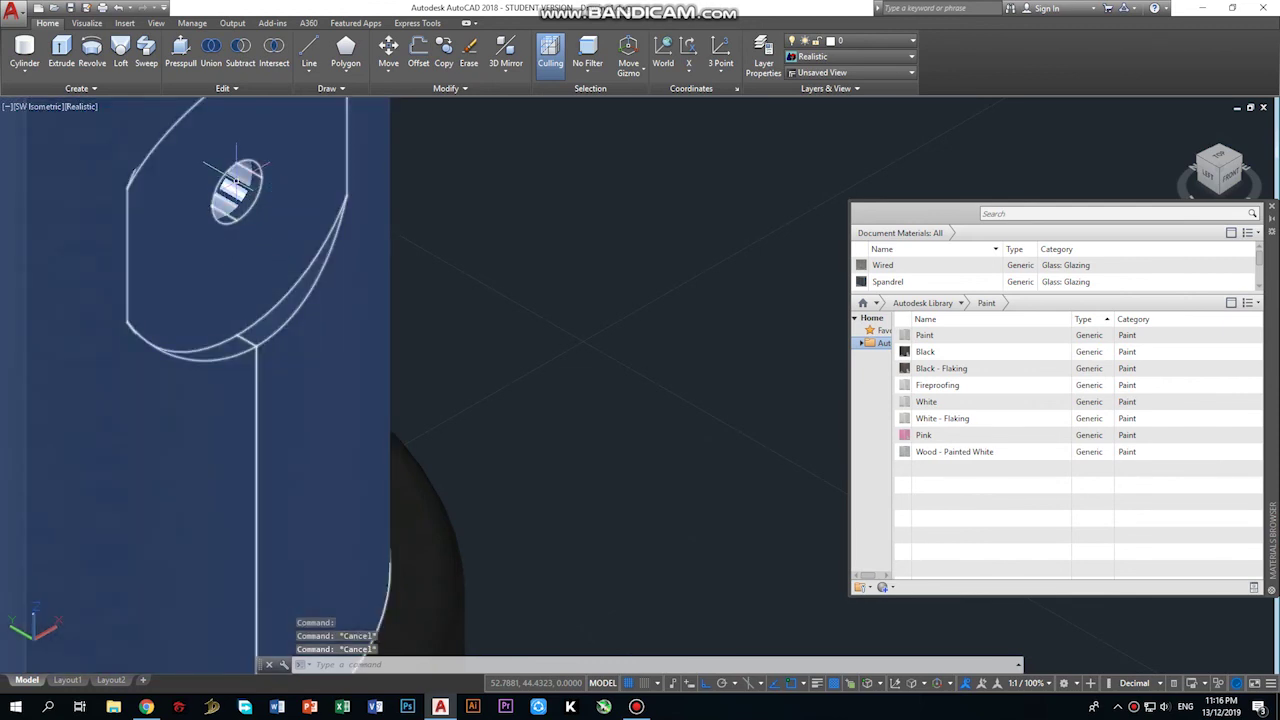
{"action": "left_click", "coordinate": [238, 180]}
{"action": "key", "text": "Escape"}
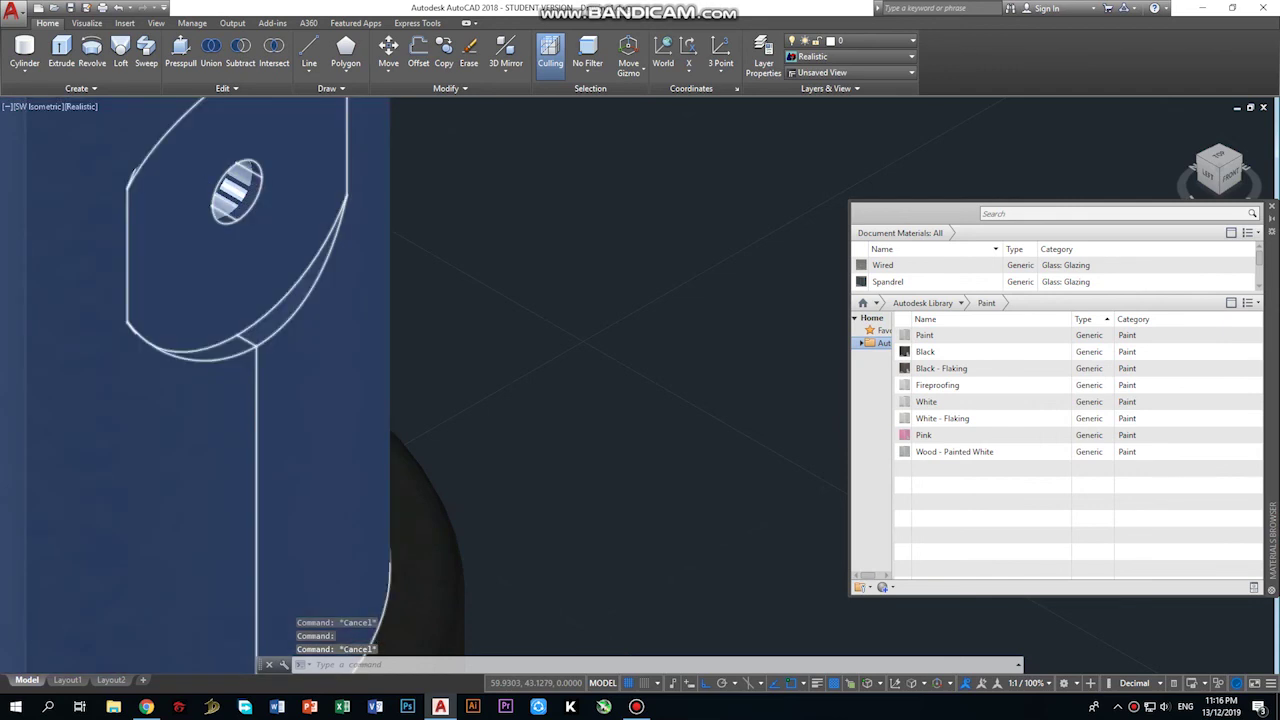
{"action": "scroll", "coordinate": [240, 182], "scroll_direction": "down", "scroll_amount": 3}
{"action": "scroll", "coordinate": [240, 182], "scroll_direction": "up", "scroll_amount": 5}
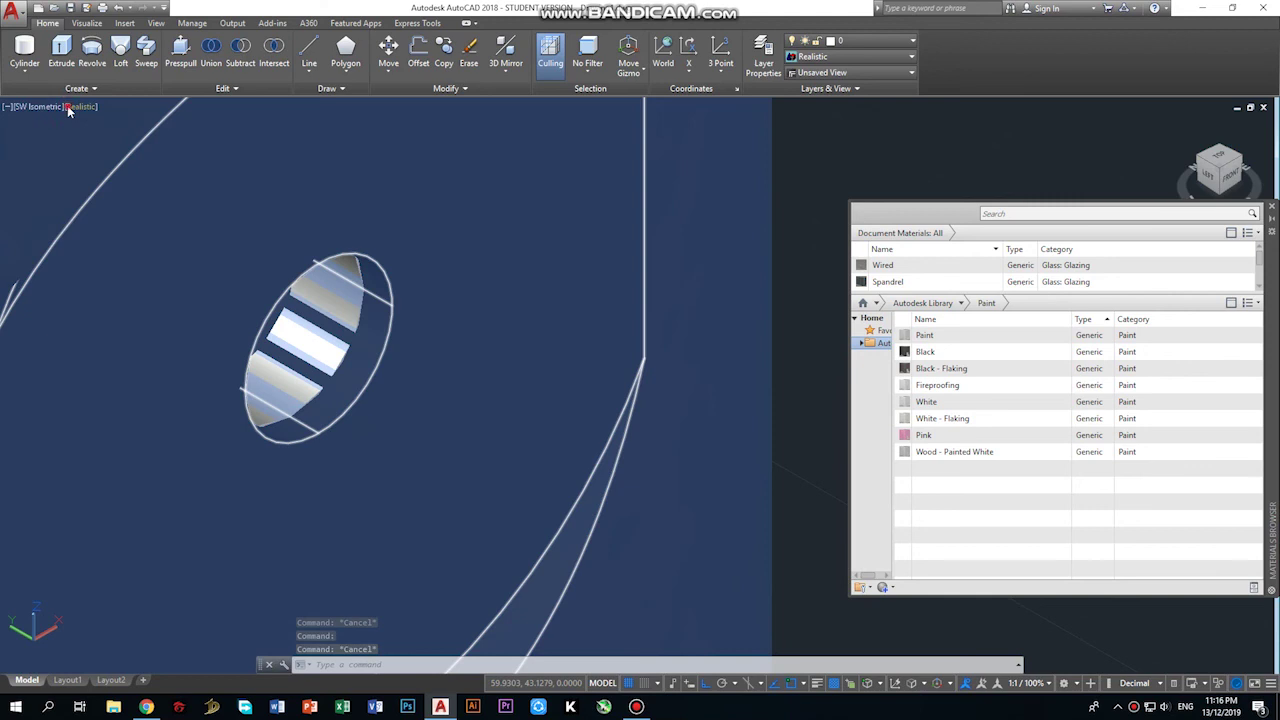
{"action": "left_click", "coordinate": [80, 106]}
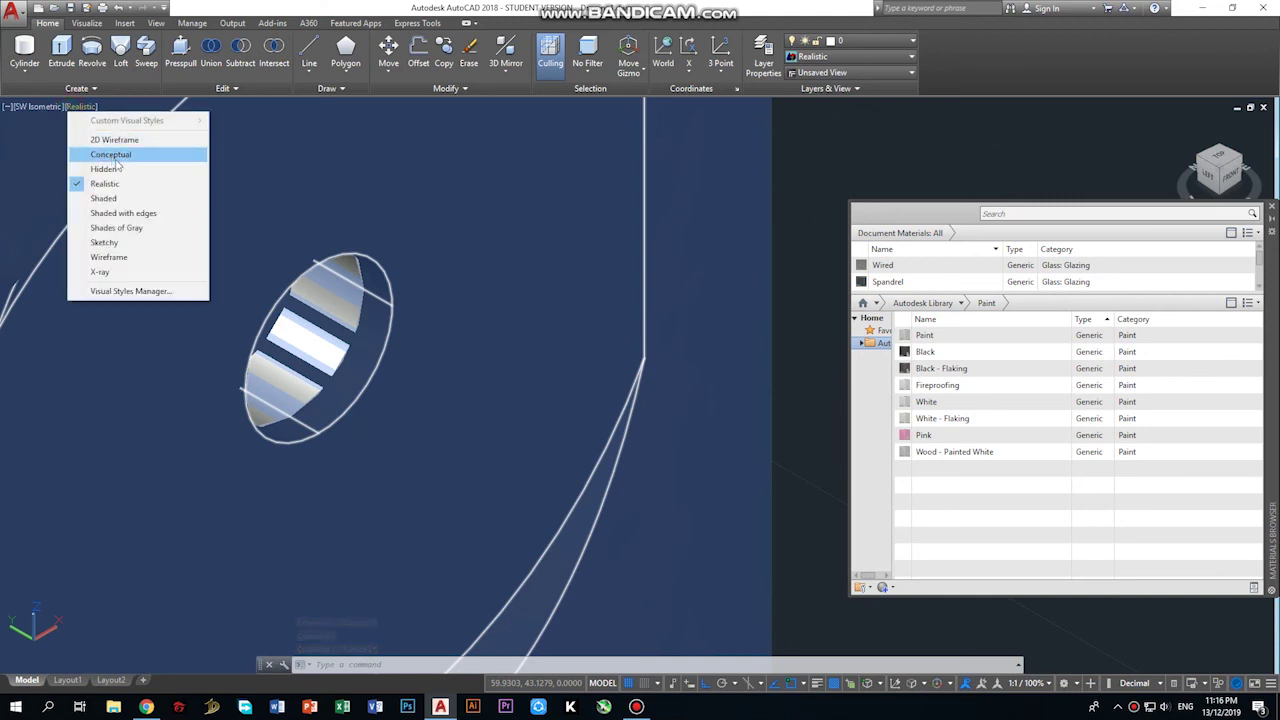
In Wireframe view, grip-move the disc's small inner cylinder to a new position.
{"action": "left_click", "coordinate": [129, 260]}
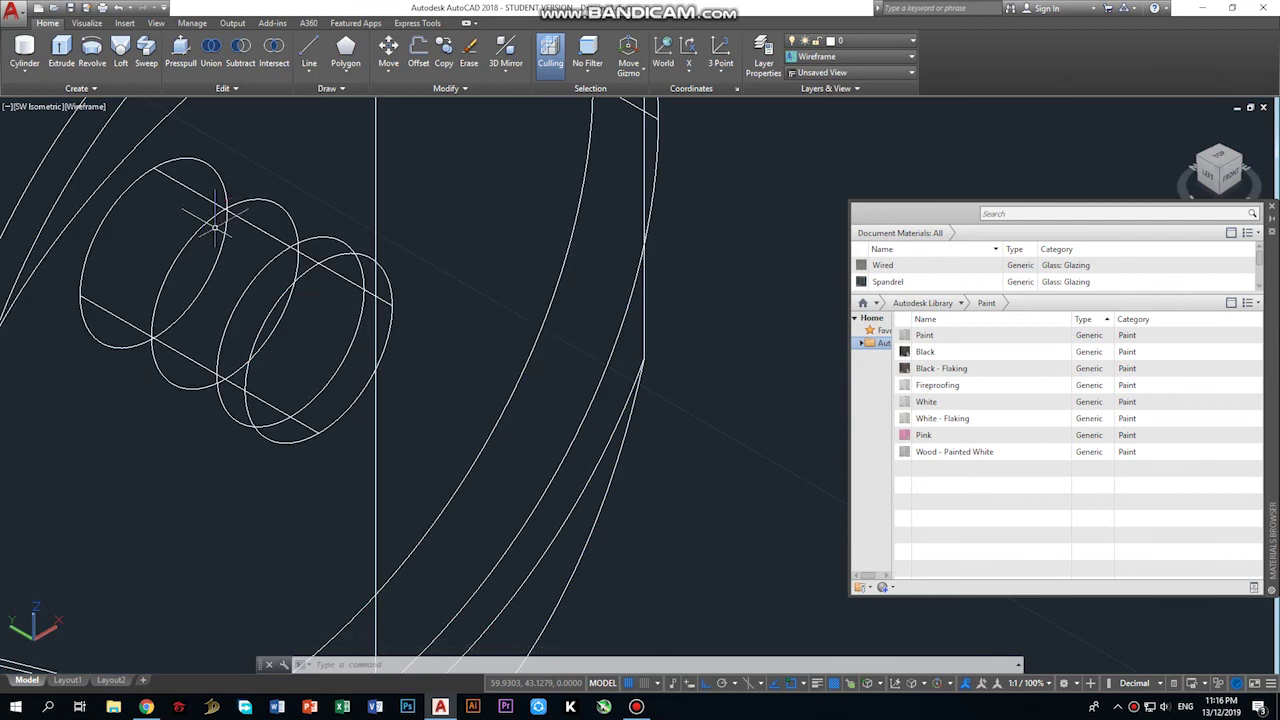
{"action": "left_click", "coordinate": [258, 296]}
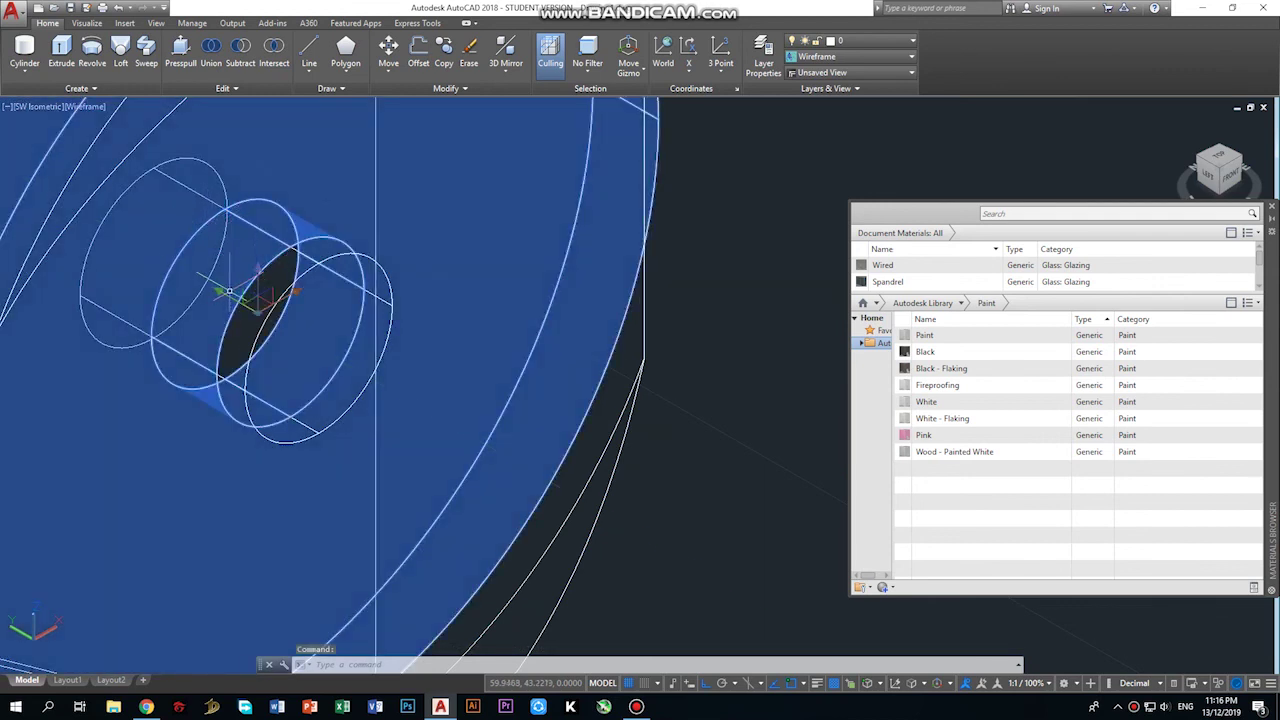
{"action": "left_click", "coordinate": [224, 291]}
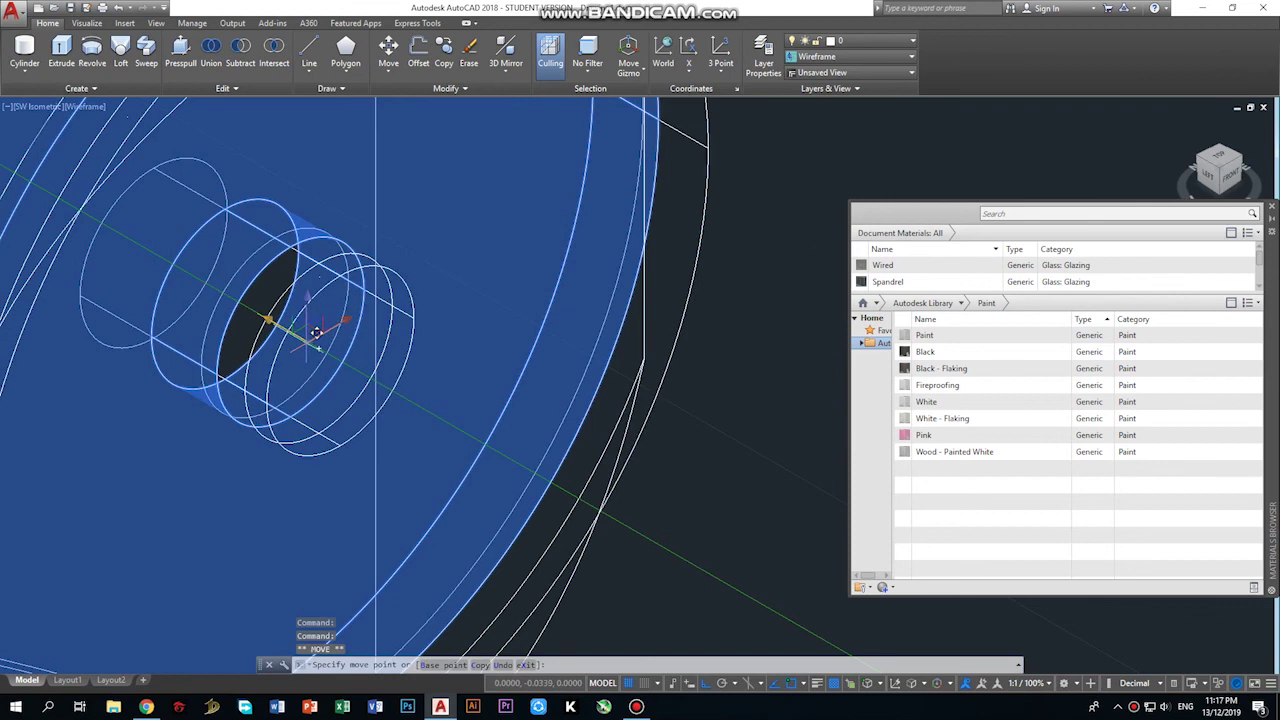
{"action": "left_click", "coordinate": [307, 343]}
{"action": "scroll", "coordinate": [309, 340], "scroll_direction": "down", "scroll_amount": 3}
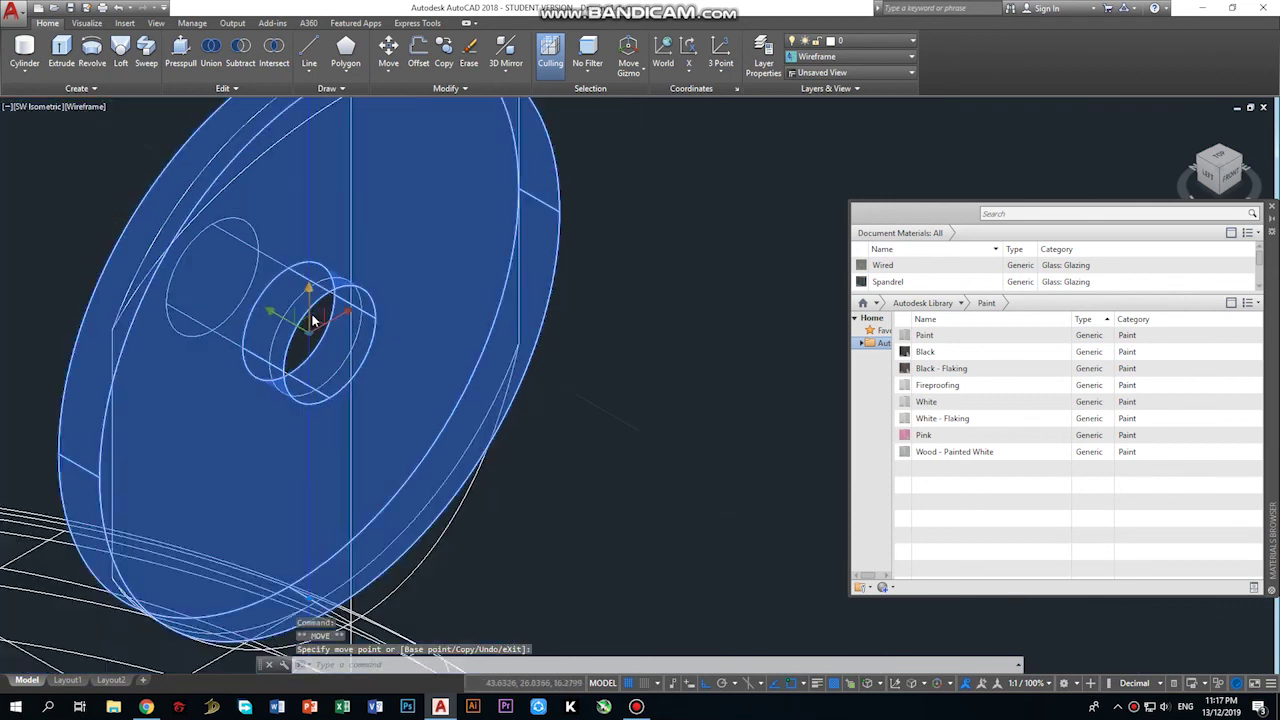
{"action": "scroll", "coordinate": [300, 335], "scroll_direction": "down", "scroll_amount": 2}
{"action": "scroll", "coordinate": [271, 288], "scroll_direction": "up", "scroll_amount": 3}
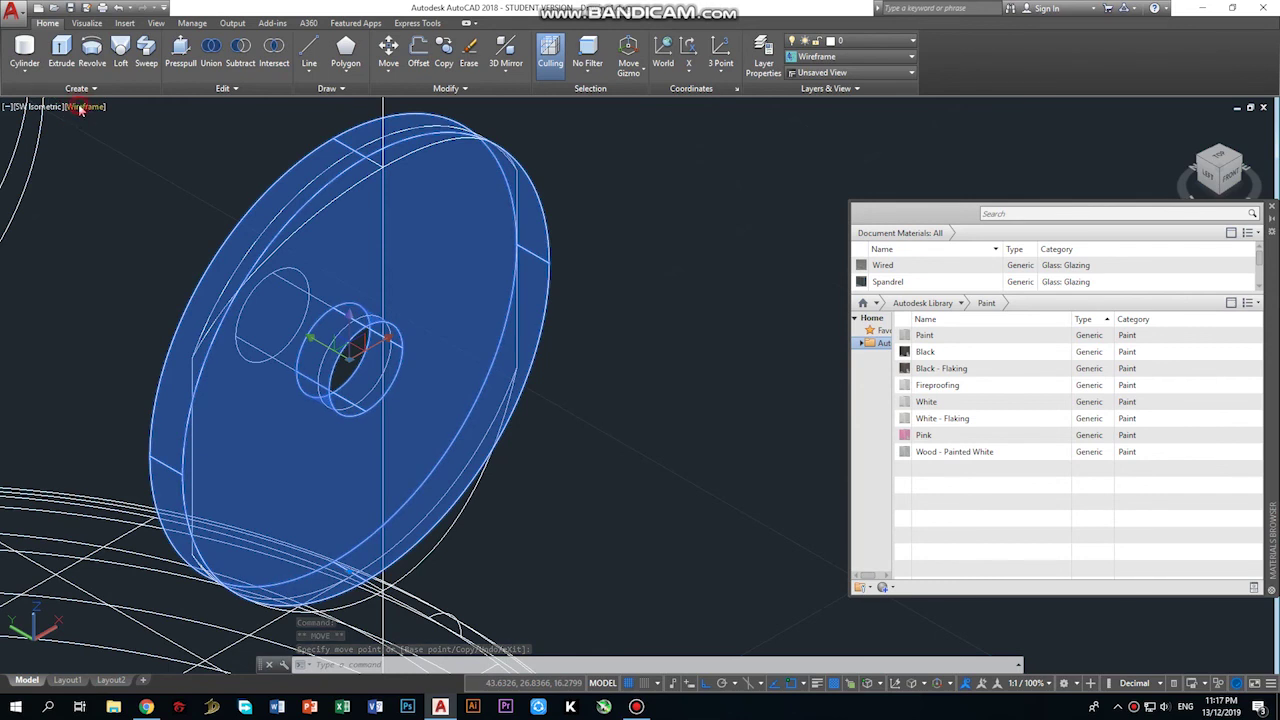
Return the viewport to the Realistic visual style.
{"action": "left_click", "coordinate": [83, 107]}
{"action": "left_click", "coordinate": [115, 184]}
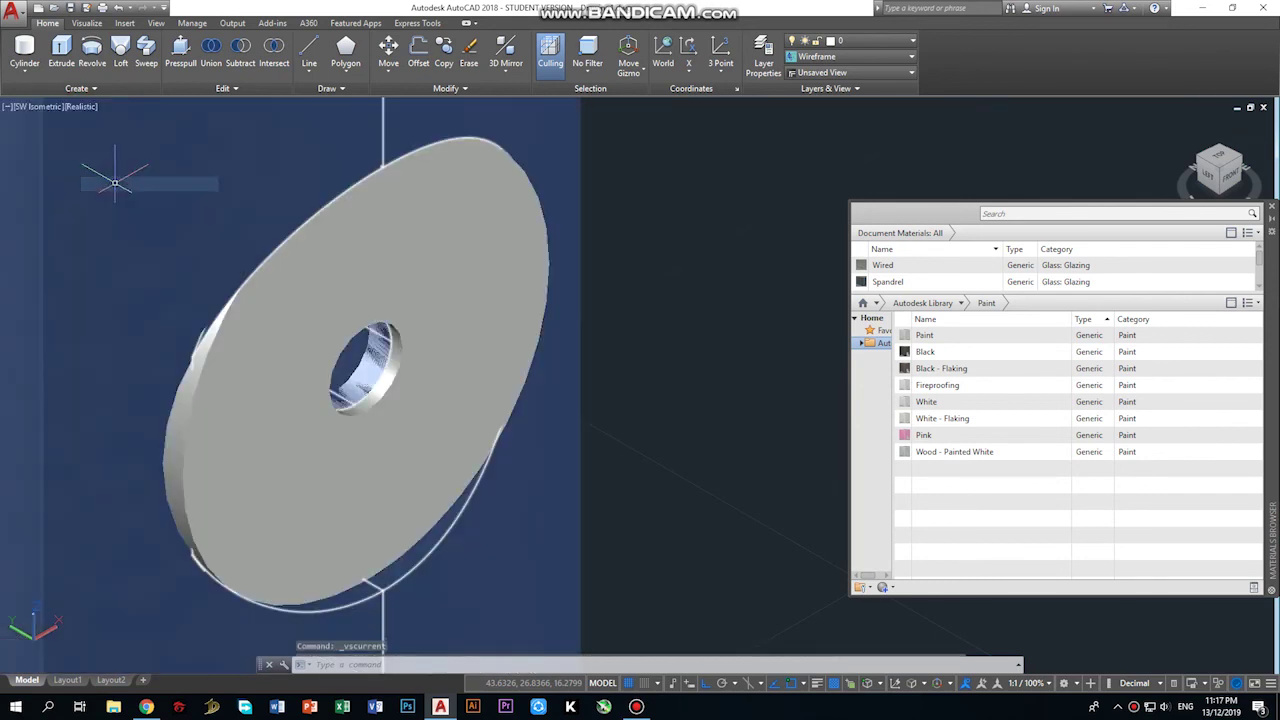
{"action": "scroll", "coordinate": [343, 323], "scroll_direction": "down", "scroll_amount": 3}
{"action": "scroll", "coordinate": [523, 357], "scroll_direction": "down", "scroll_amount": 3}
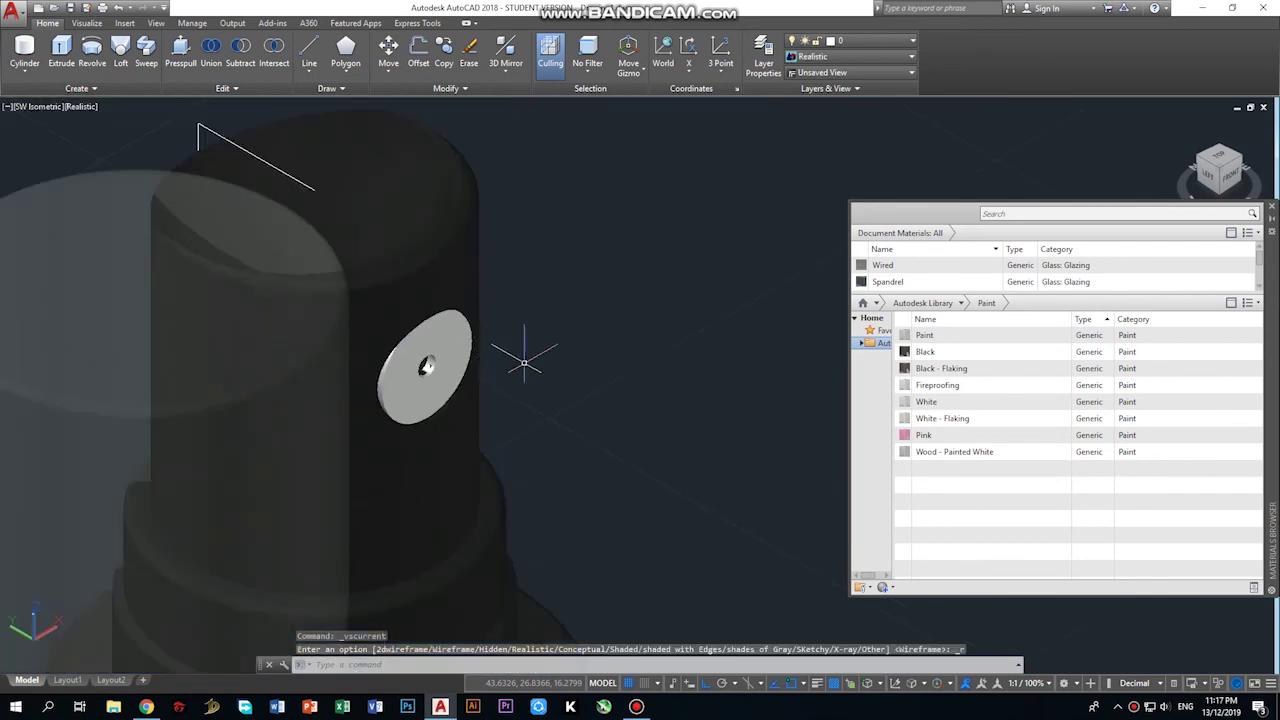
{"action": "scroll", "coordinate": [514, 357], "scroll_direction": "down", "scroll_amount": 2}
{"action": "scroll", "coordinate": [478, 328], "scroll_direction": "down", "scroll_amount": 2}
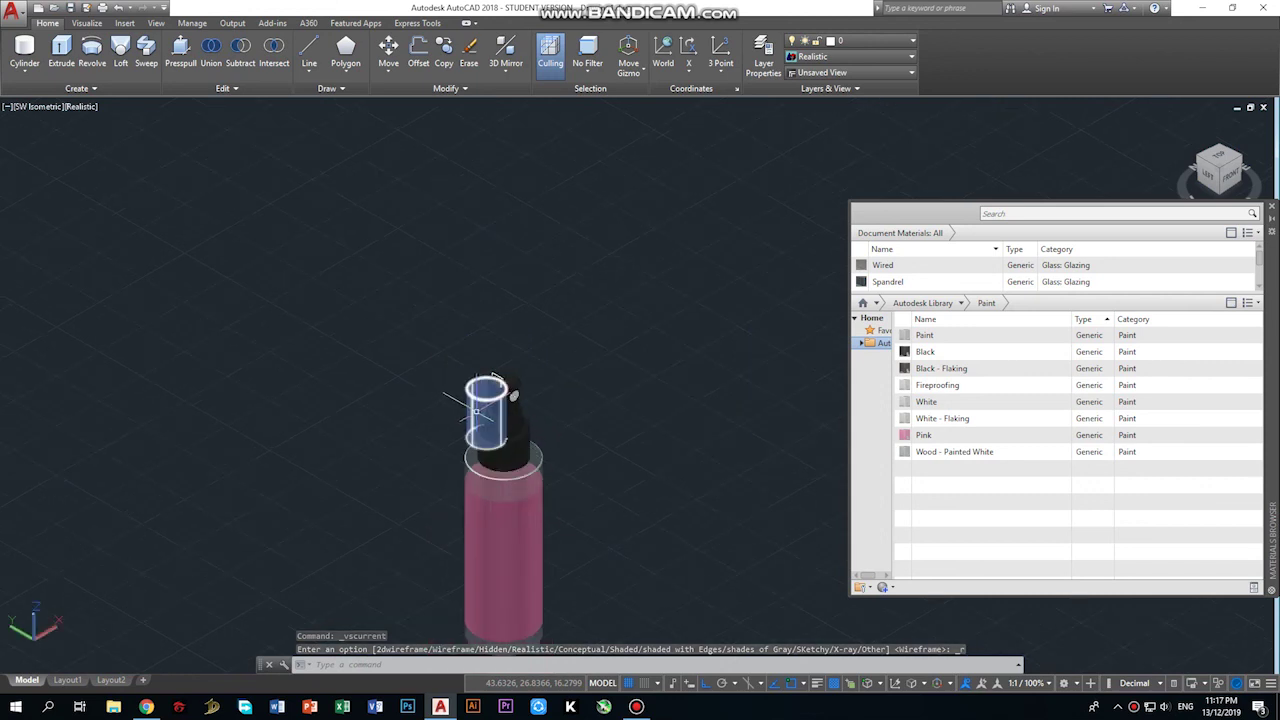
Move the clear cylinder above the cap by 1 unit.
{"action": "left_click", "coordinate": [478, 411]}
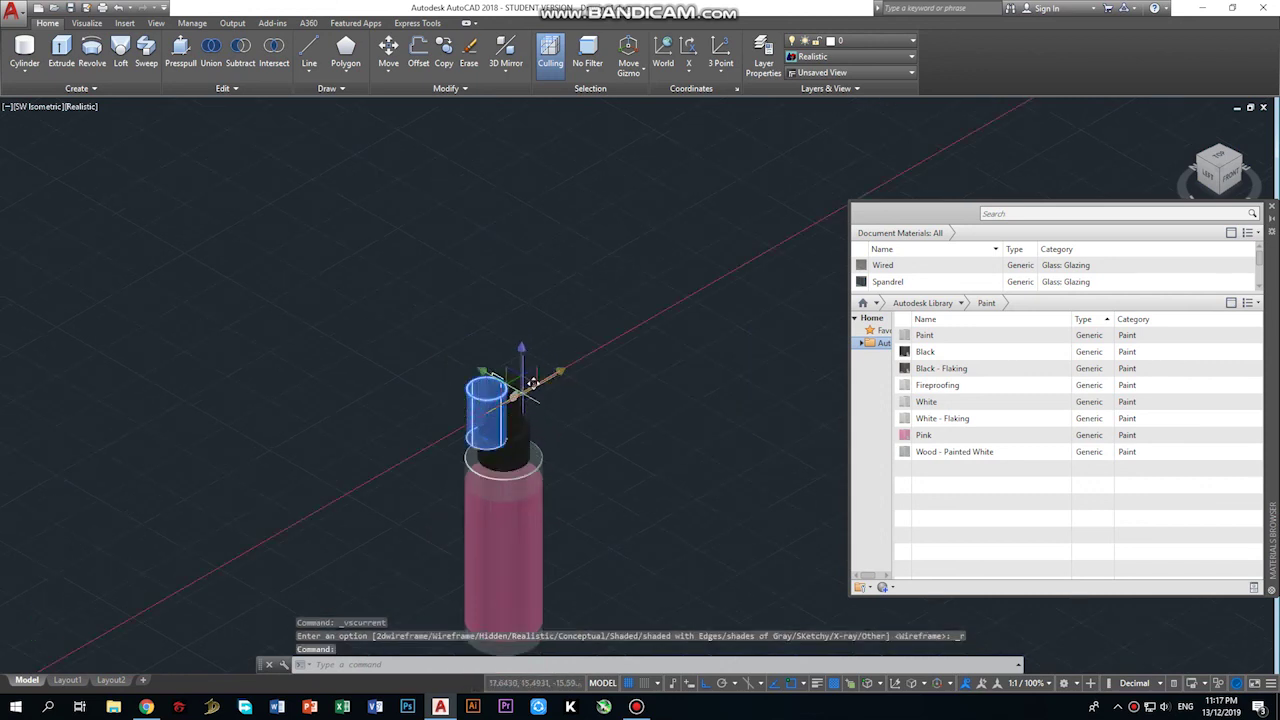
{"action": "left_click", "coordinate": [497, 401]}
{"action": "type", "text": "1"}
{"action": "key", "text": "Return"}
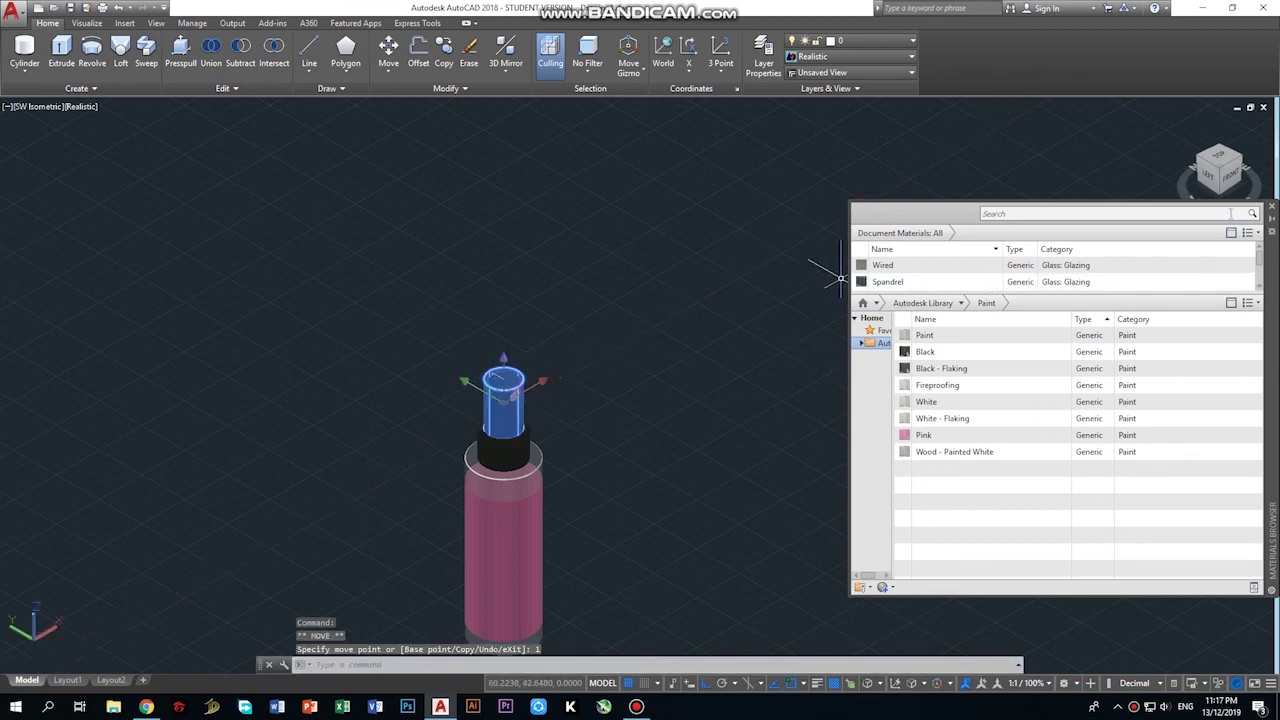
Close the Materials Browser and turn the view to northwest isometric.
{"action": "left_click", "coordinate": [1274, 210]}
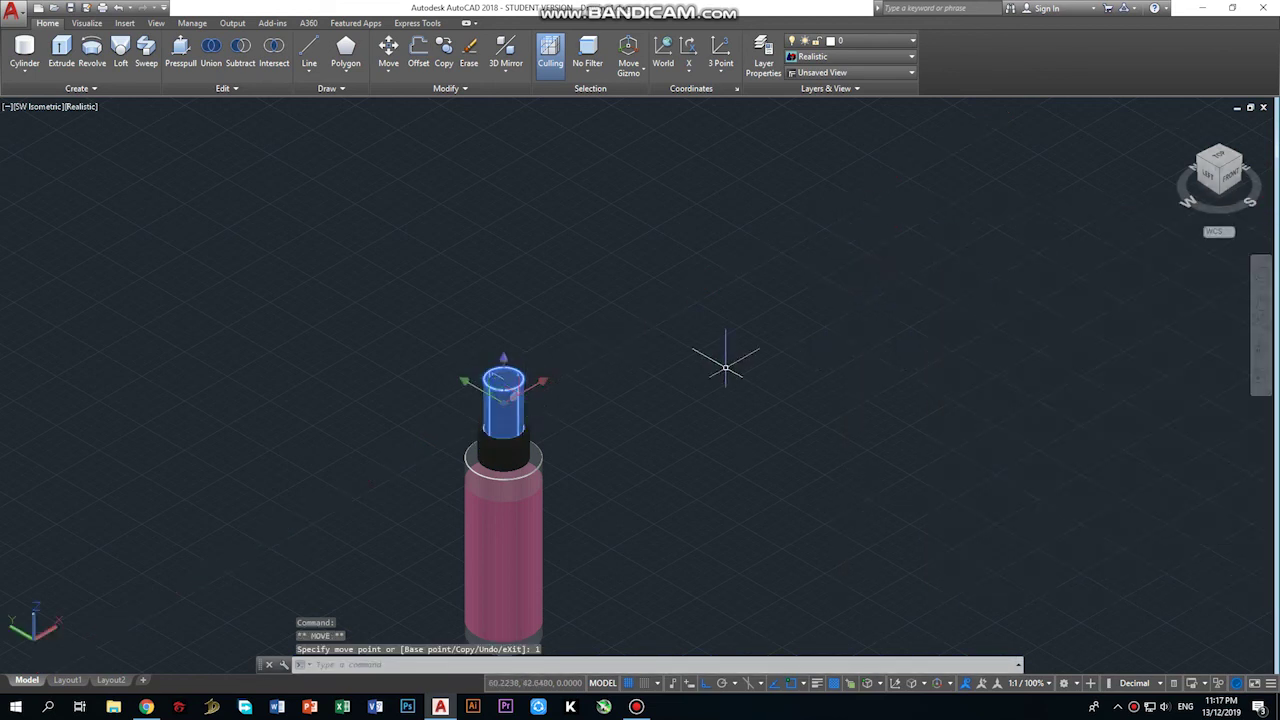
{"action": "scroll", "coordinate": [740, 355], "scroll_direction": "down", "scroll_amount": 3}
{"action": "key", "text": "Escape"}
{"action": "scroll", "coordinate": [640, 400], "scroll_direction": "up", "scroll_amount": 3}
{"action": "scroll", "coordinate": [677, 357], "scroll_direction": "down", "scroll_amount": 3}
{"action": "scroll", "coordinate": [660, 298], "scroll_direction": "up", "scroll_amount": 1}
{"action": "scroll", "coordinate": [651, 286], "scroll_direction": "up", "scroll_amount": 2}
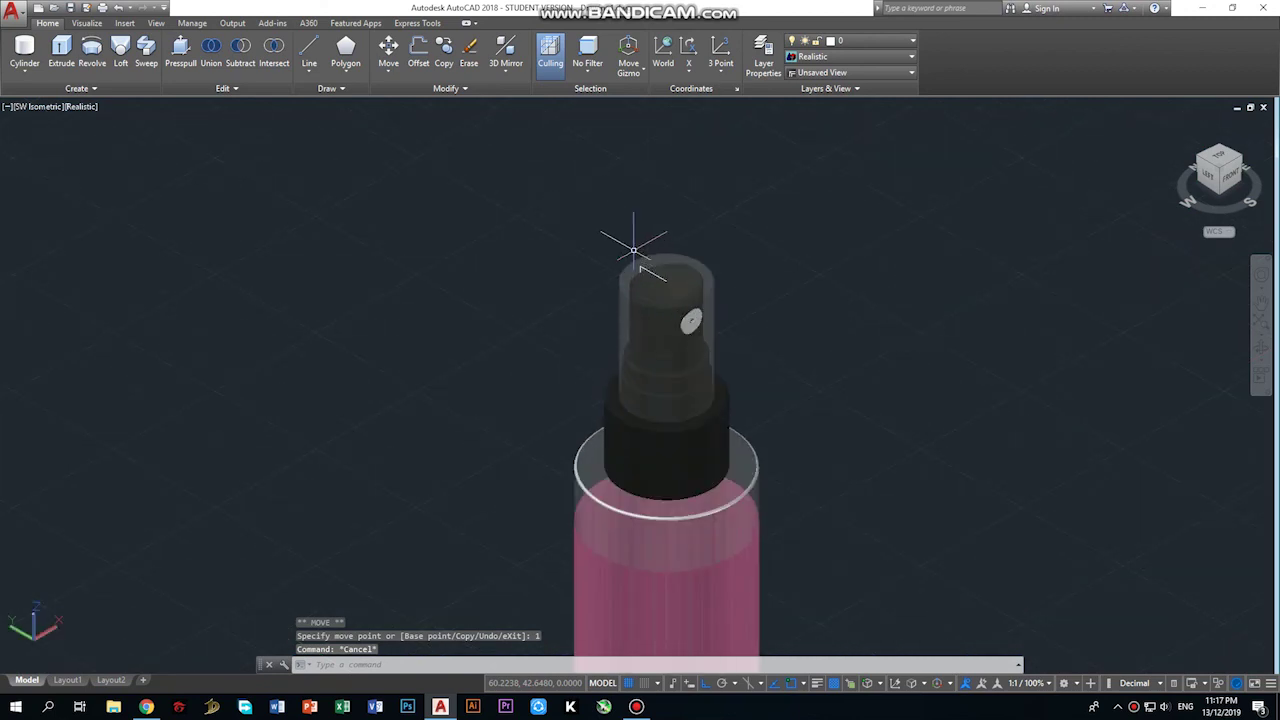
{"action": "scroll", "coordinate": [643, 271], "scroll_direction": "up", "scroll_amount": 2}
{"action": "scroll", "coordinate": [645, 262], "scroll_direction": "up", "scroll_amount": 1}
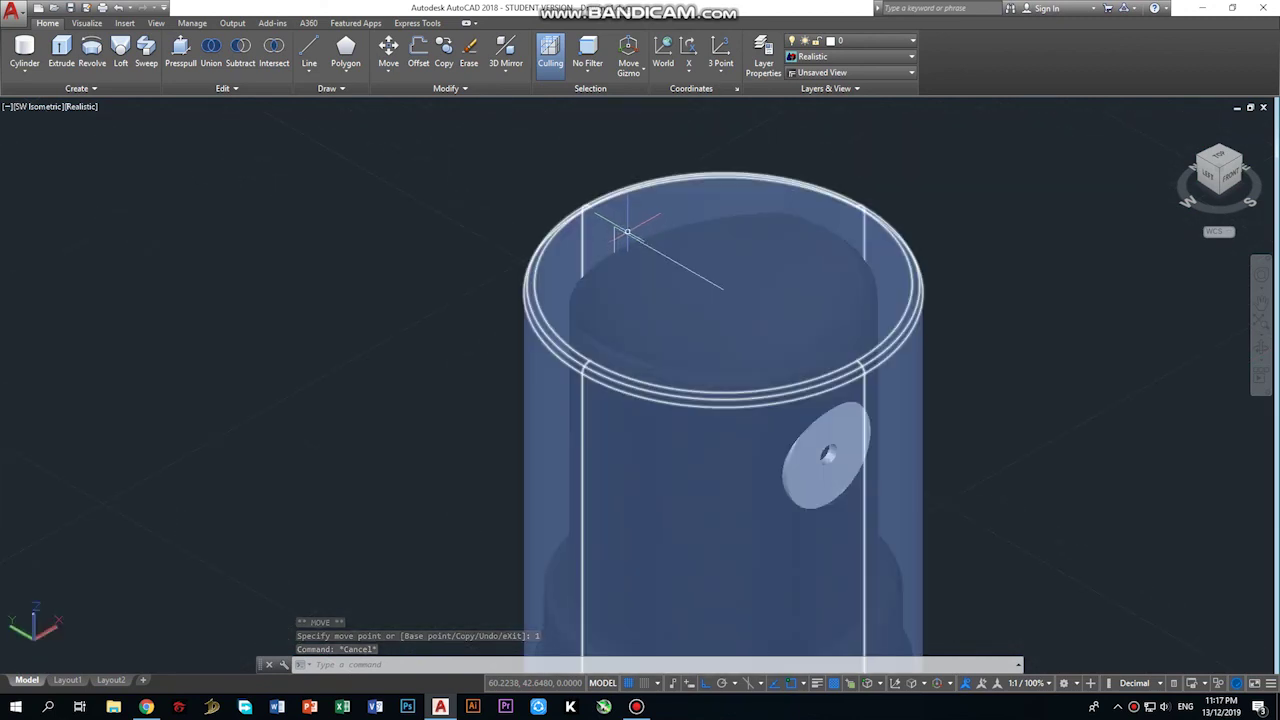
{"action": "left_click", "coordinate": [1201, 164]}
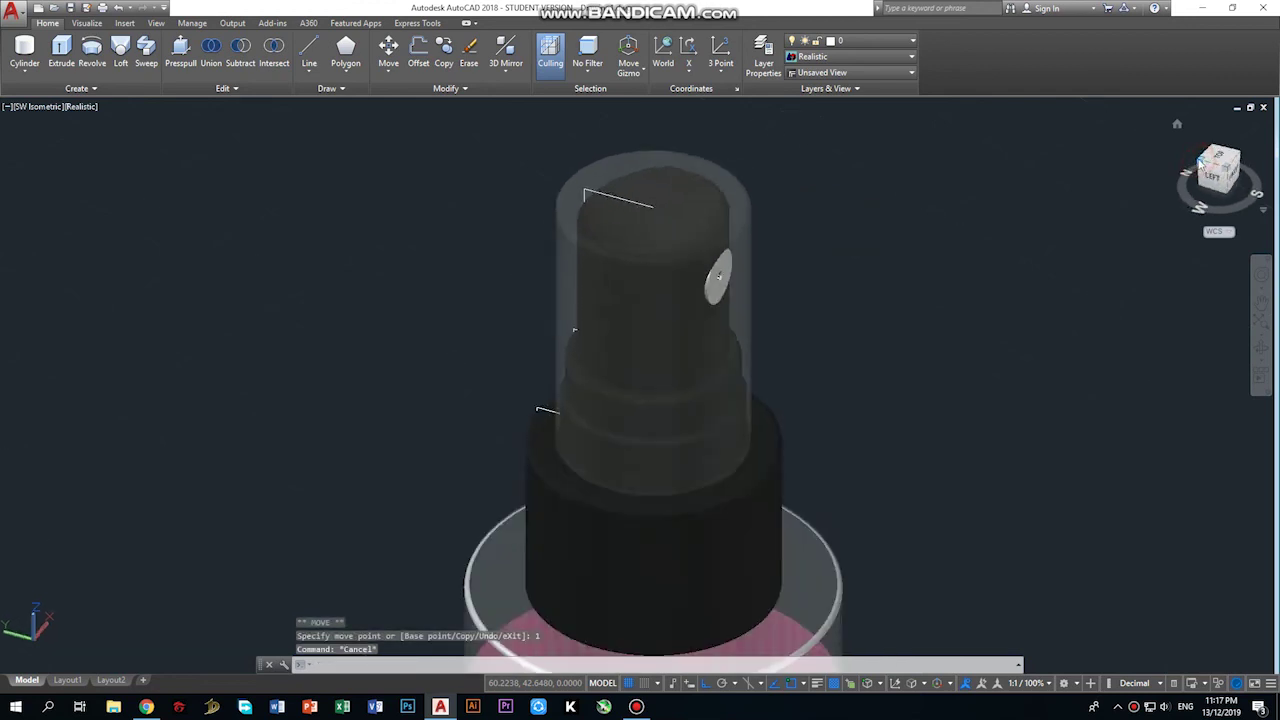
{"action": "left_click", "coordinate": [84, 106]}
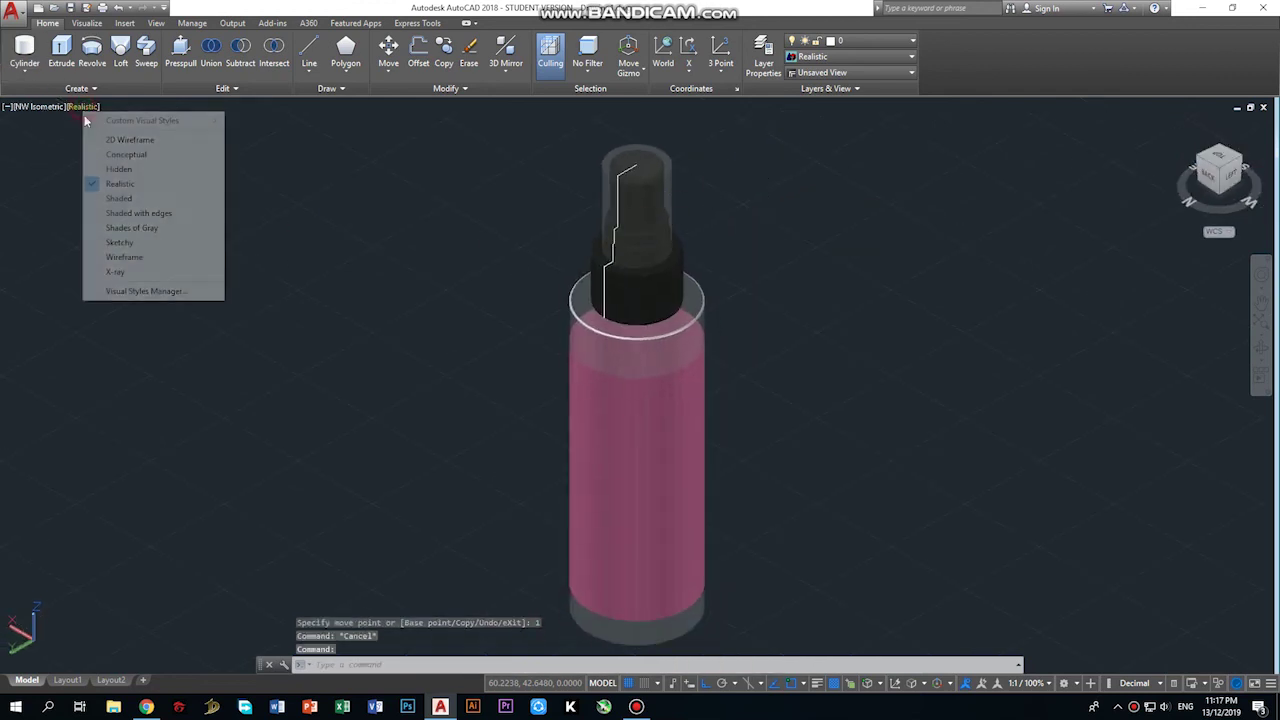
In Wireframe view, delete the stray cylinder near the bottle top.
{"action": "left_click", "coordinate": [124, 257]}
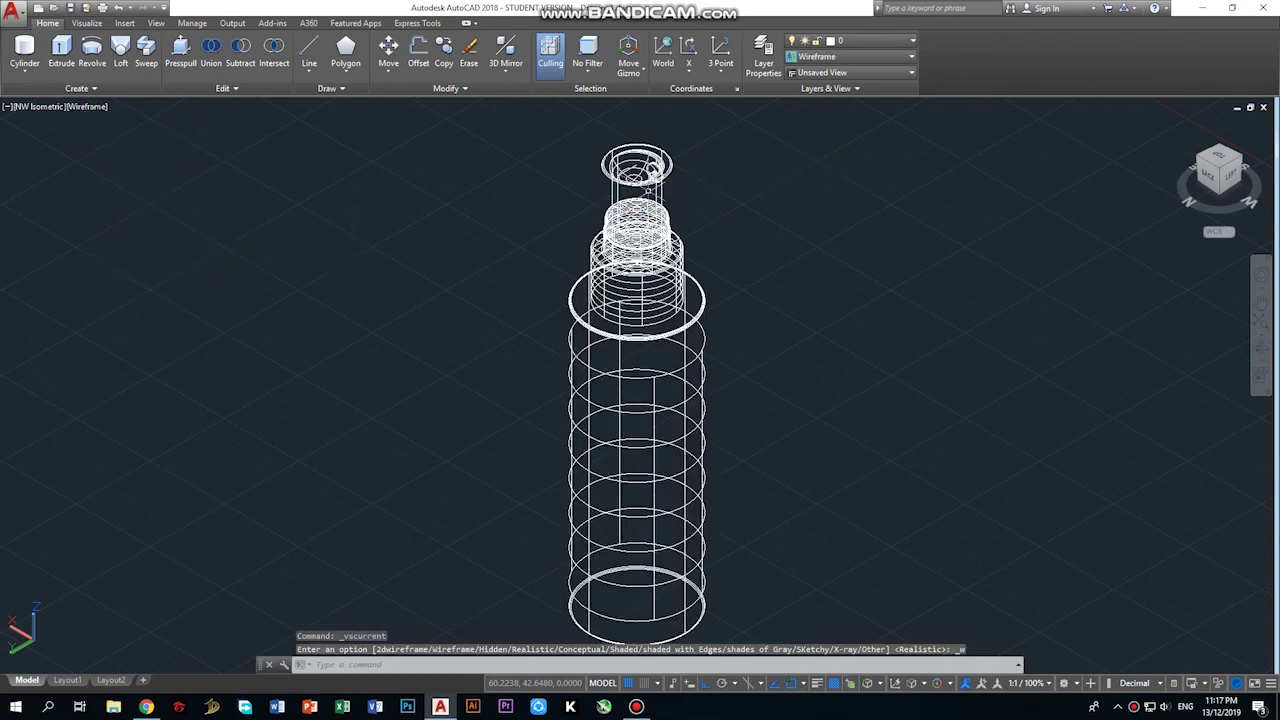
{"action": "key", "text": "Delete"}
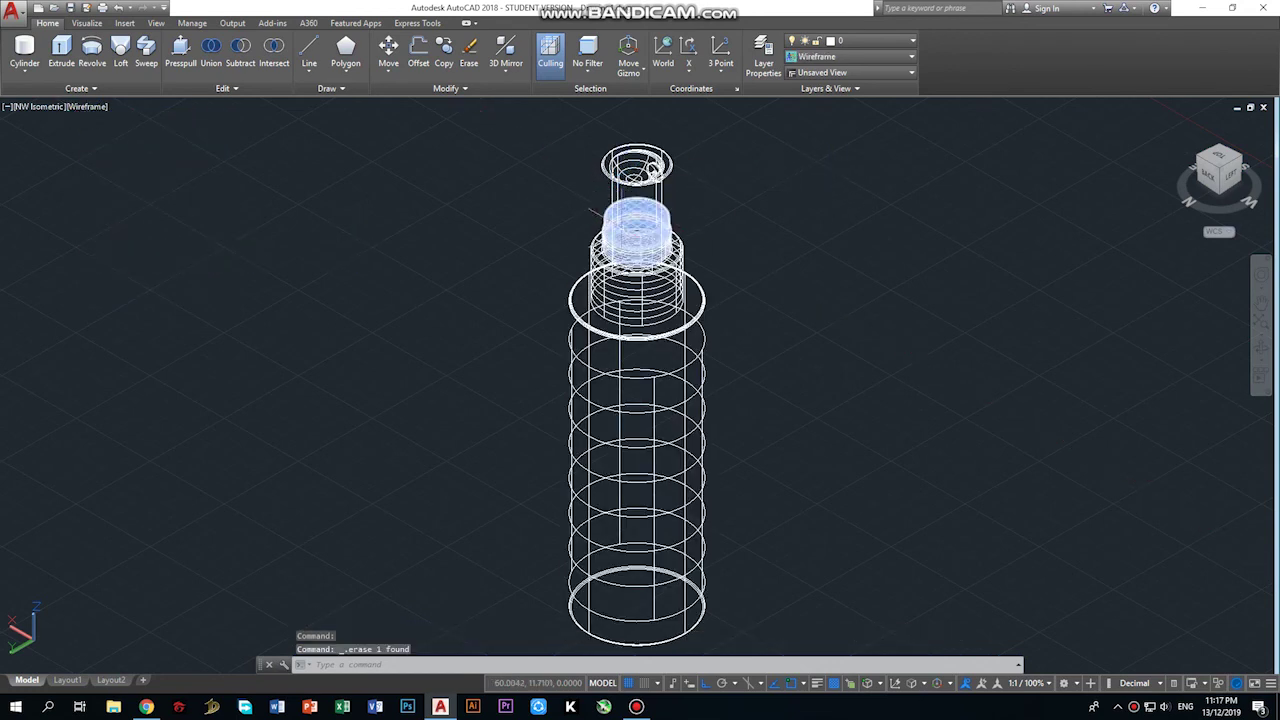
{"action": "scroll", "coordinate": [621, 233], "scroll_direction": "up", "scroll_amount": 6}
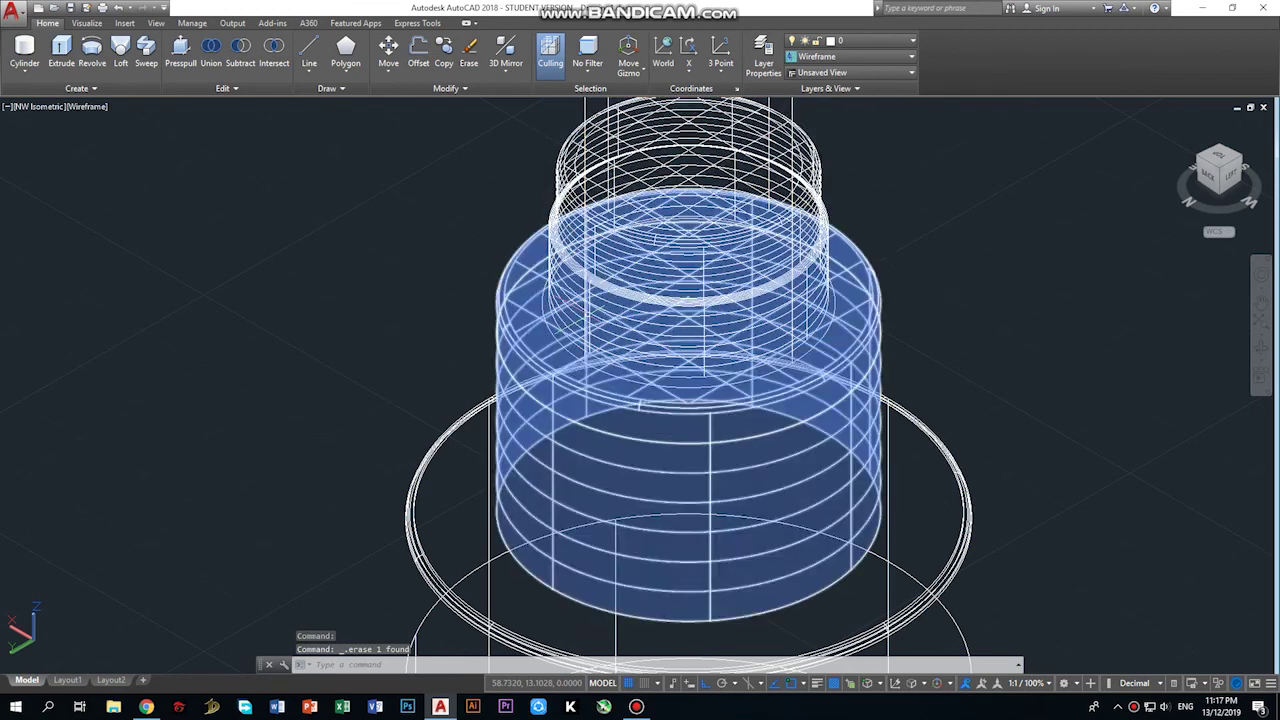
{"action": "scroll", "coordinate": [585, 260], "scroll_direction": "up", "scroll_amount": 3}
{"action": "scroll", "coordinate": [588, 248], "scroll_direction": "up", "scroll_amount": 2}
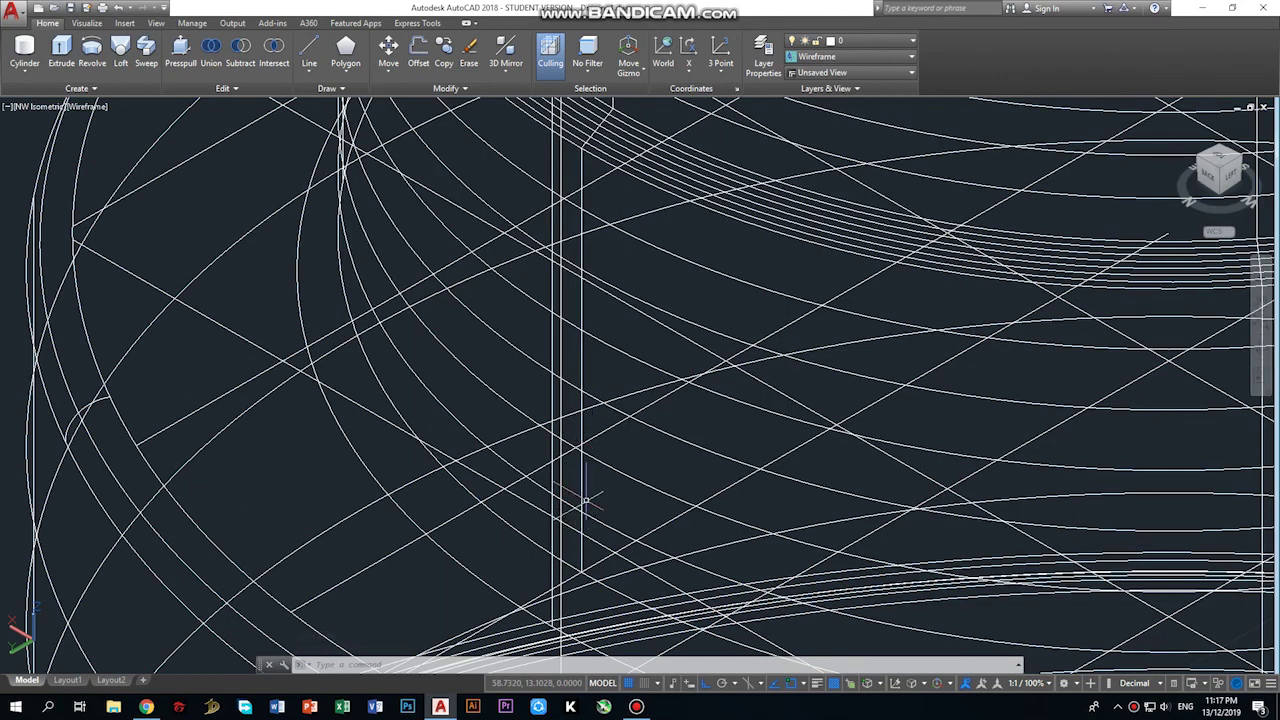
{"action": "scroll", "coordinate": [586, 480], "scroll_direction": "down", "scroll_amount": 4}
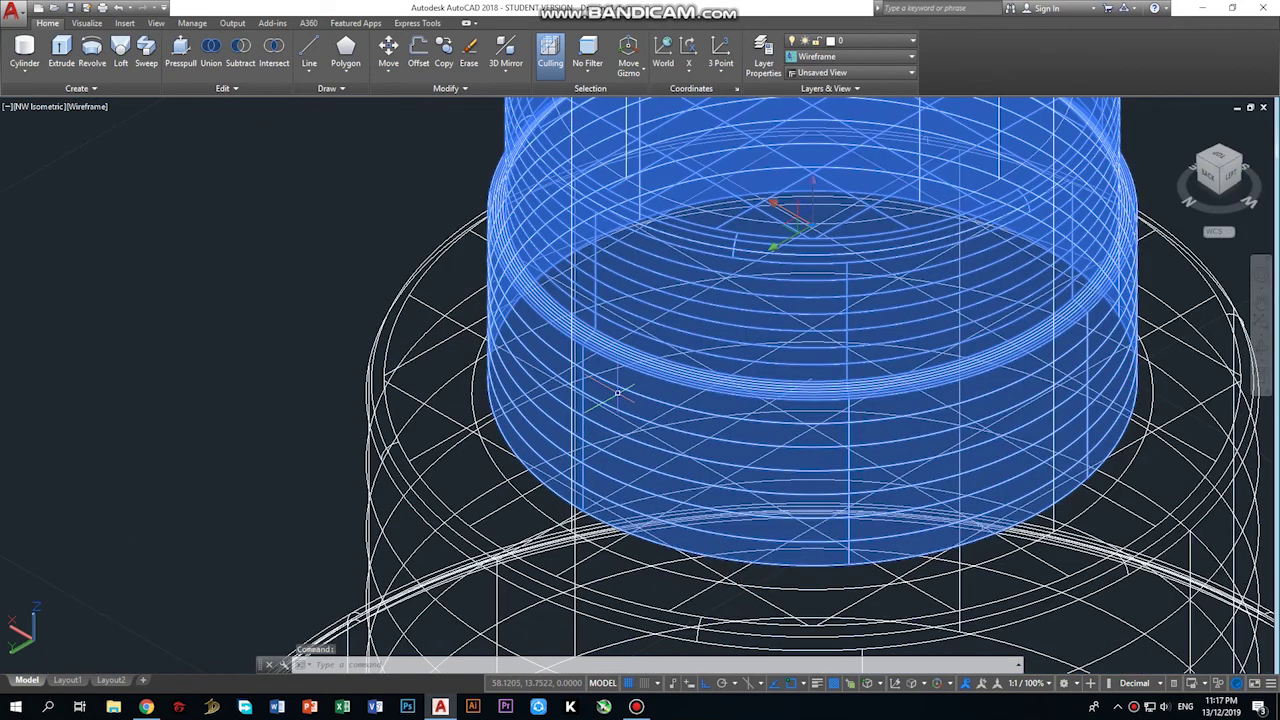
{"action": "scroll", "coordinate": [618, 393], "scroll_direction": "down", "scroll_amount": 2}
{"action": "key", "text": "Delete"}
{"action": "key", "text": "Escape"}
{"action": "scroll", "coordinate": [637, 307], "scroll_direction": "up", "scroll_amount": 3}
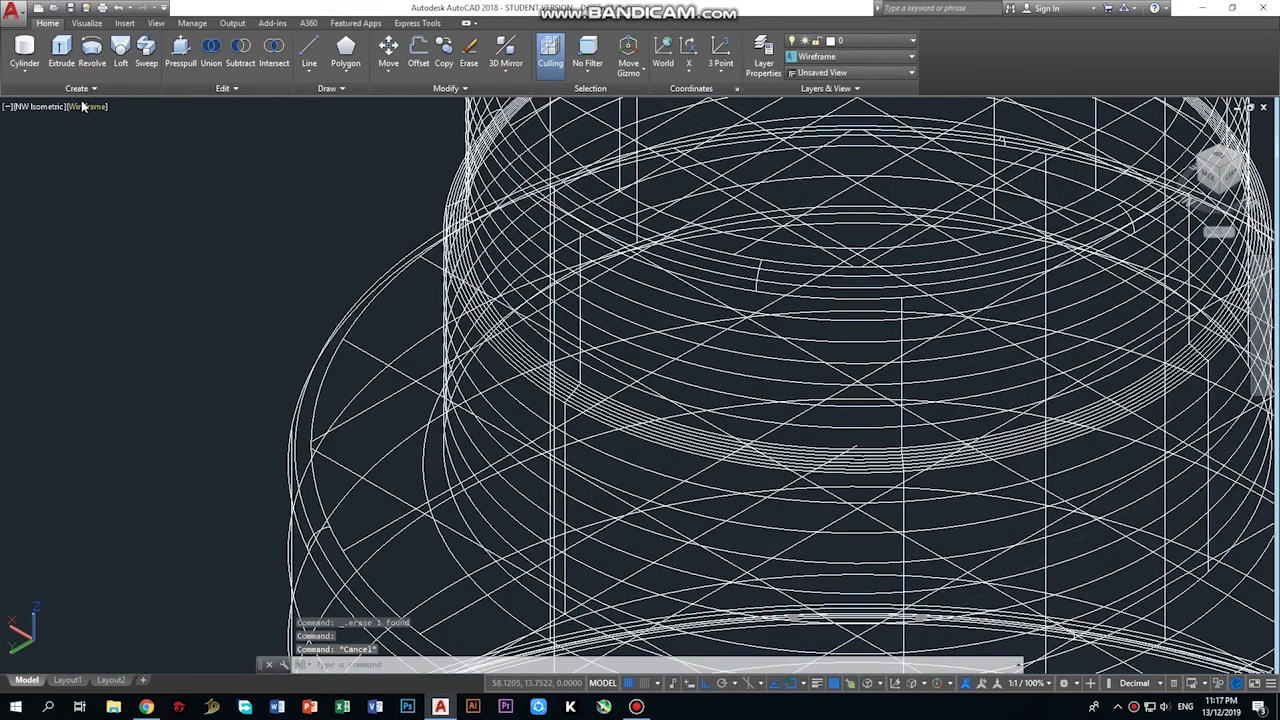
Display the model in Hidden style, then switch back to Realistic.
{"action": "left_click", "coordinate": [84, 106]}
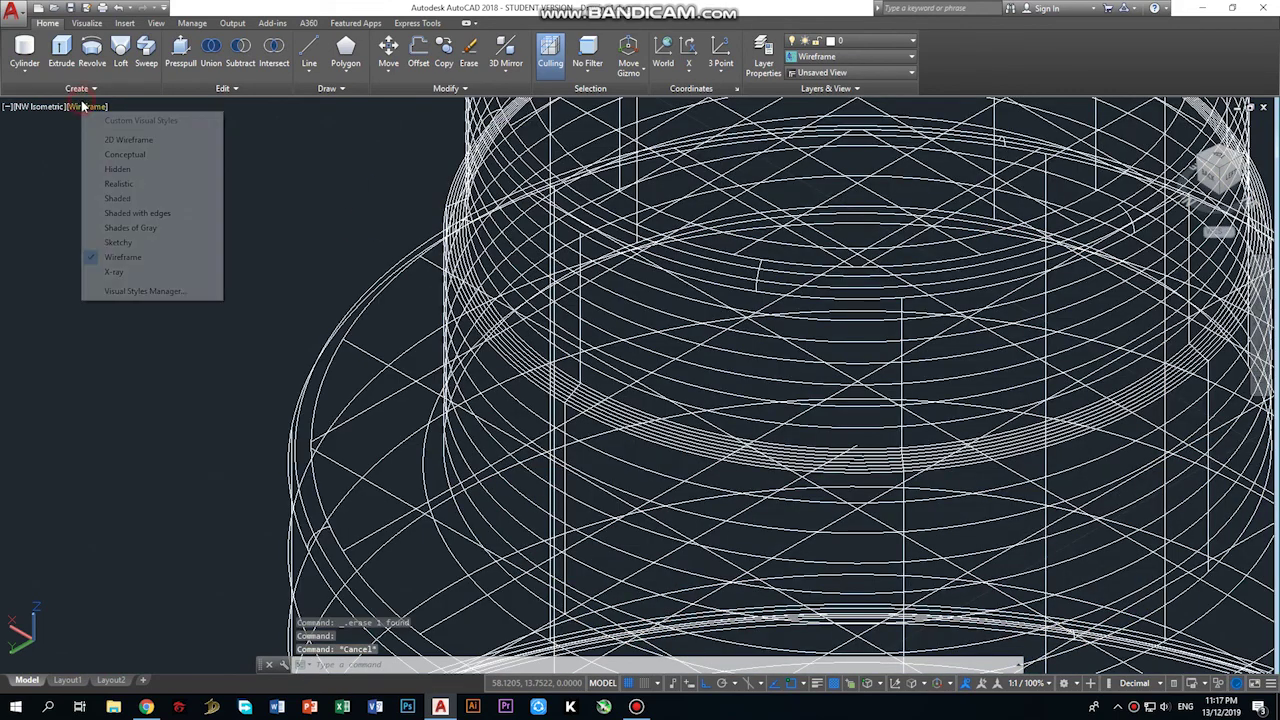
{"action": "left_click", "coordinate": [122, 170]}
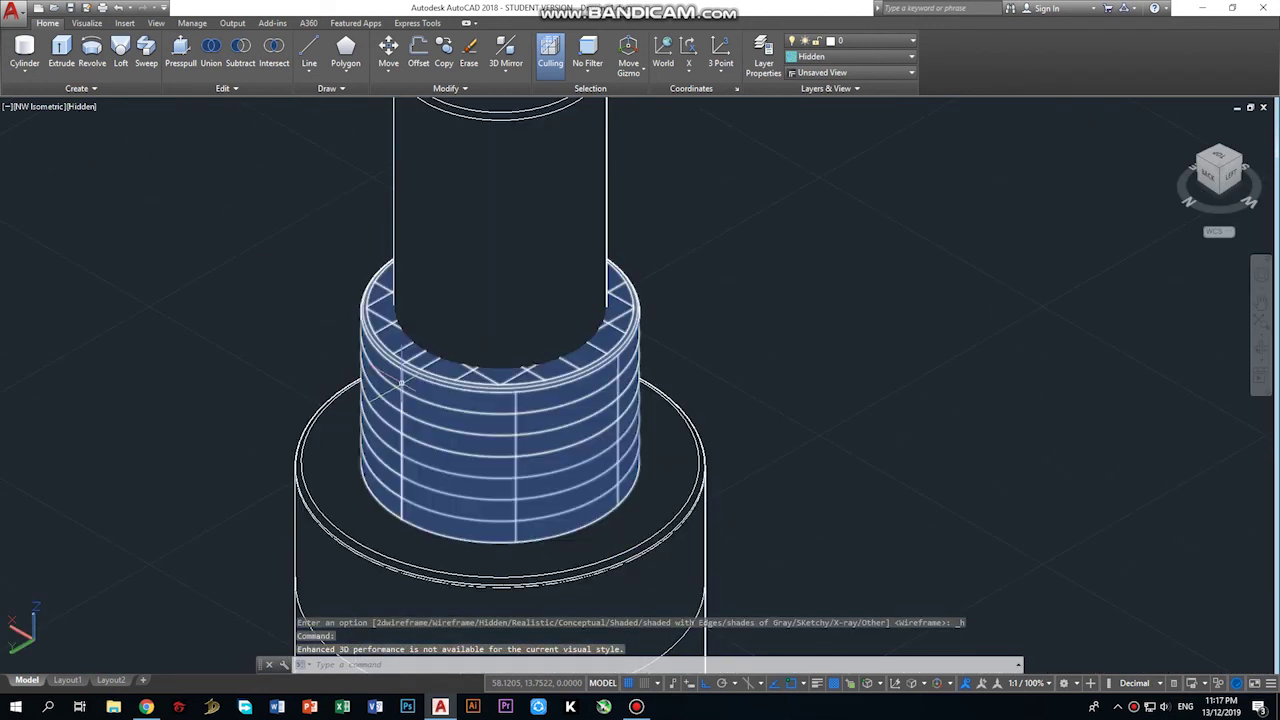
{"action": "key", "text": "Escape"}
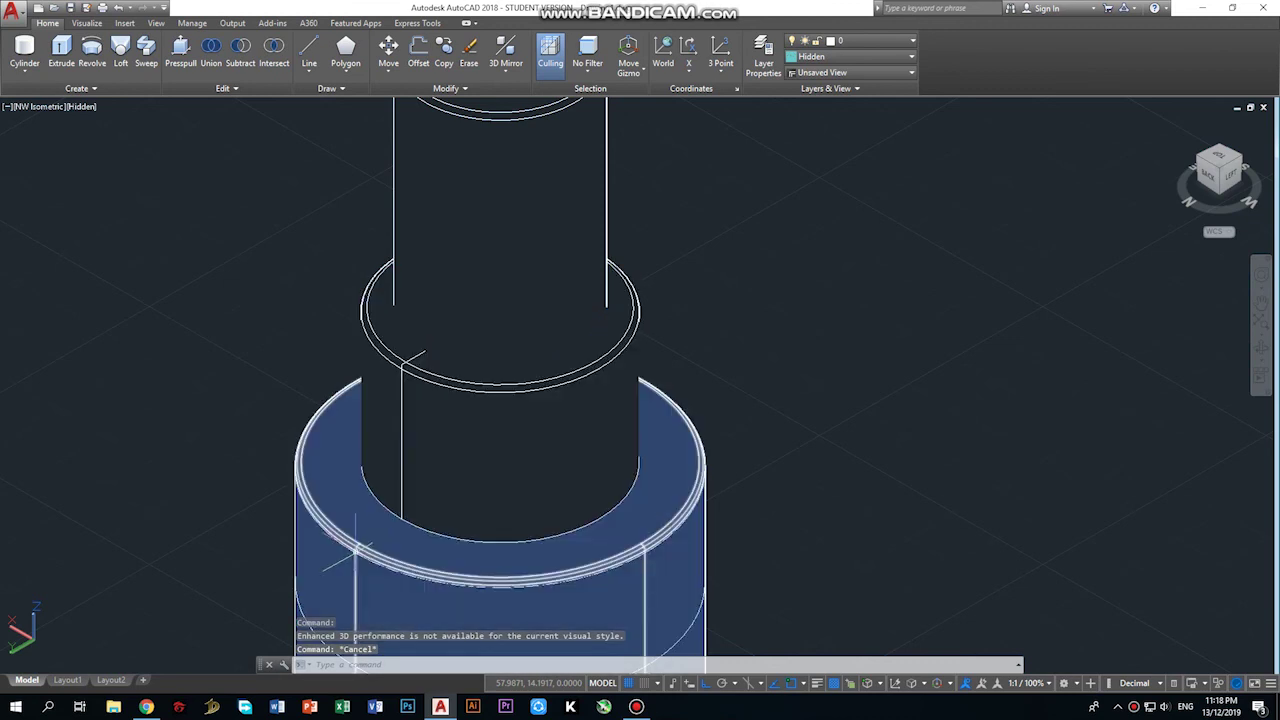
{"action": "scroll", "coordinate": [520, 265], "scroll_direction": "down", "scroll_amount": 7}
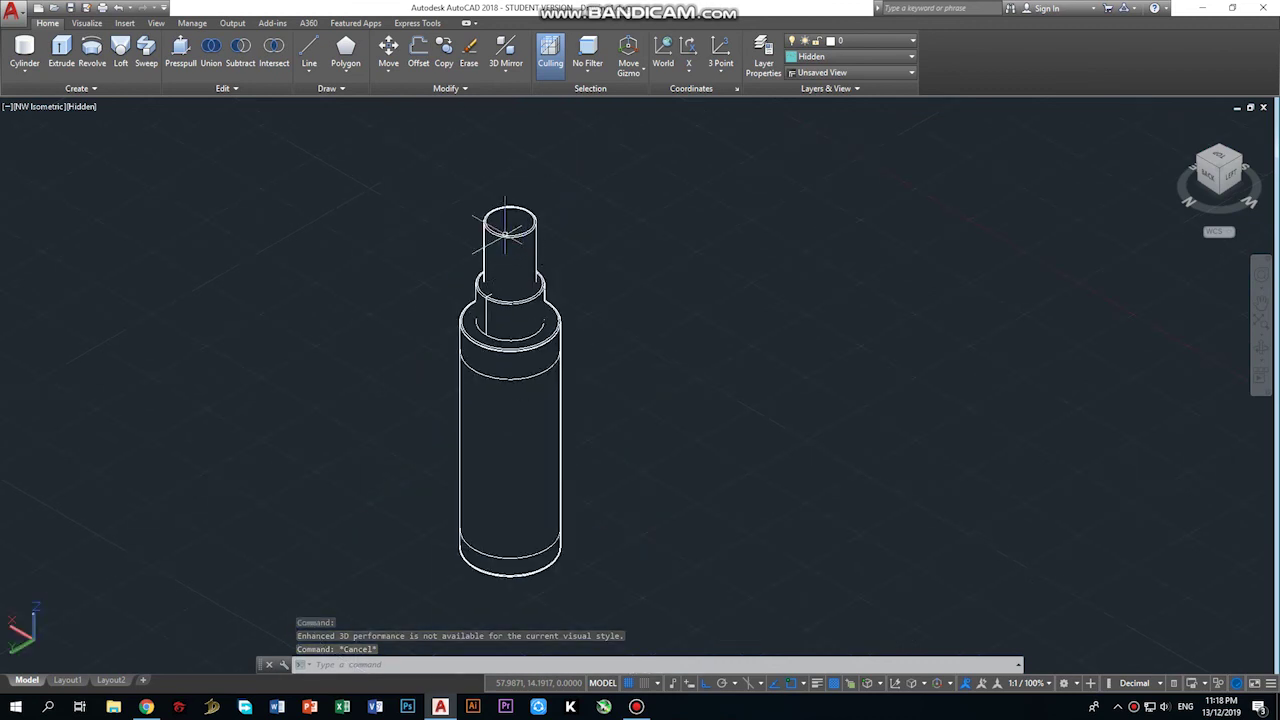
{"action": "scroll", "coordinate": [465, 225], "scroll_direction": "up", "scroll_amount": 6}
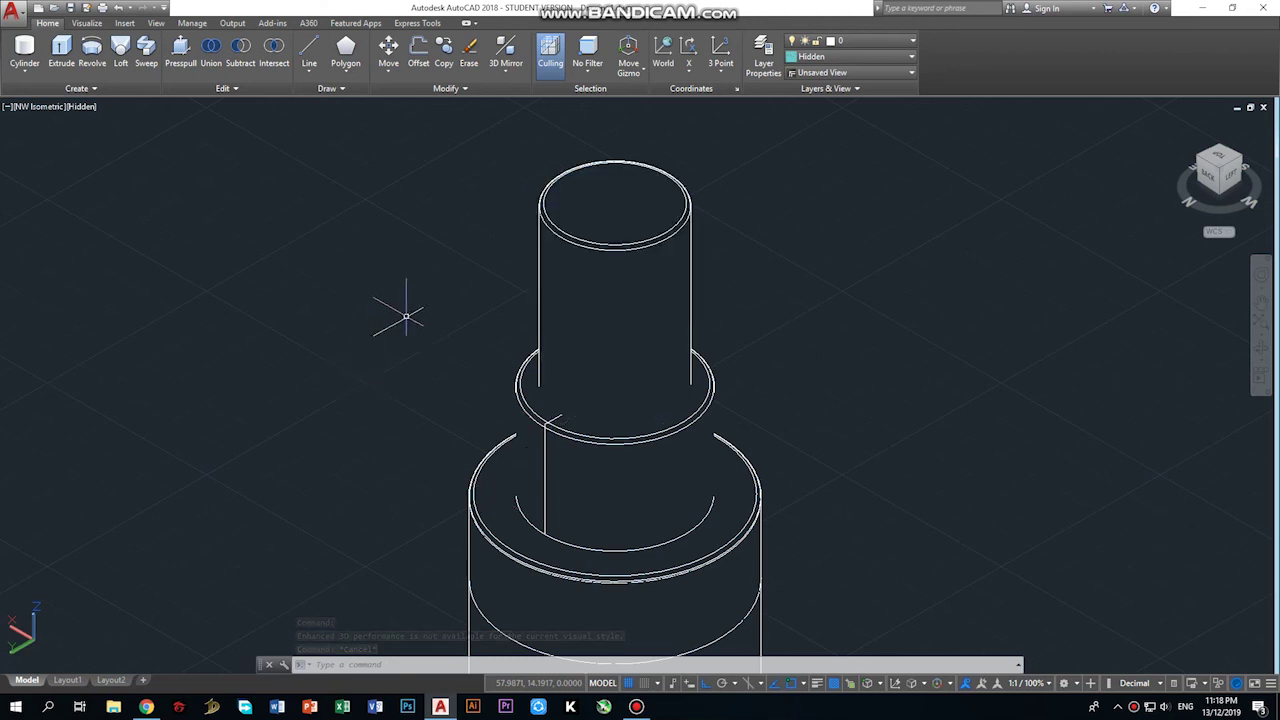
{"action": "left_click", "coordinate": [82, 106]}
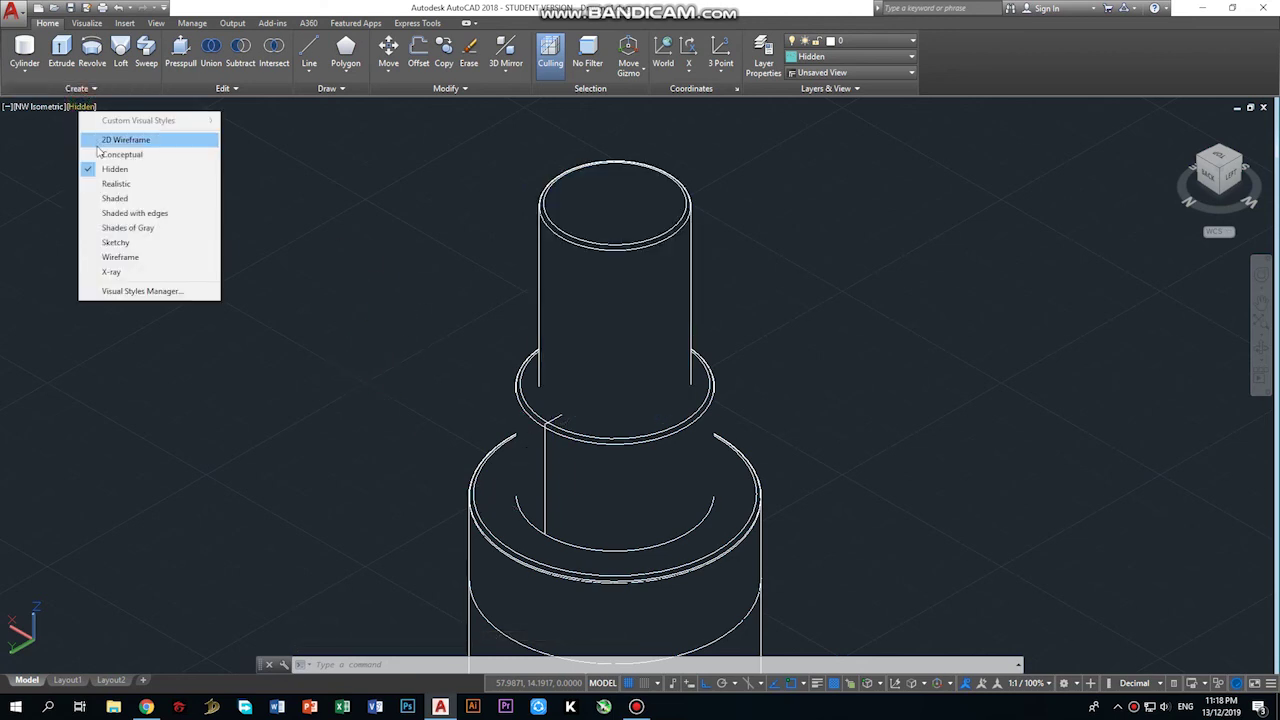
{"action": "left_click", "coordinate": [116, 186]}
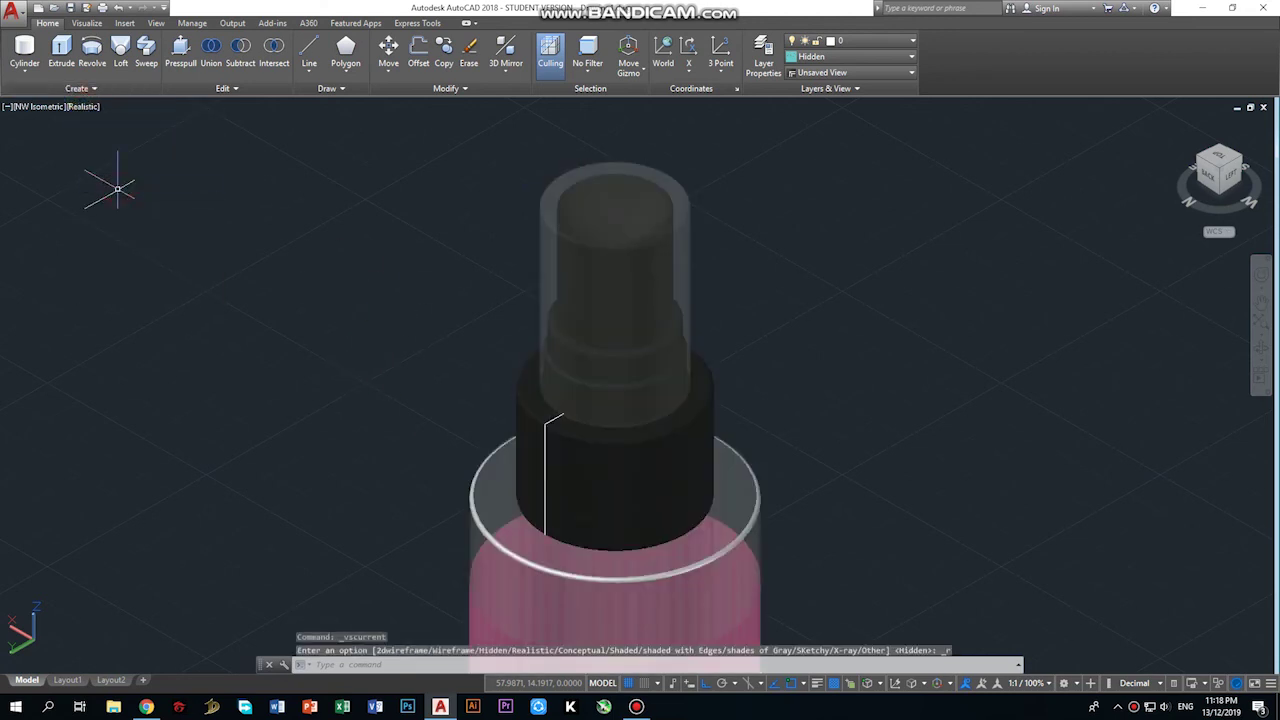
Grip-stretch the threaded collar by 1 unit, past the surface associativity warning.
{"action": "left_click", "coordinate": [537, 421]}
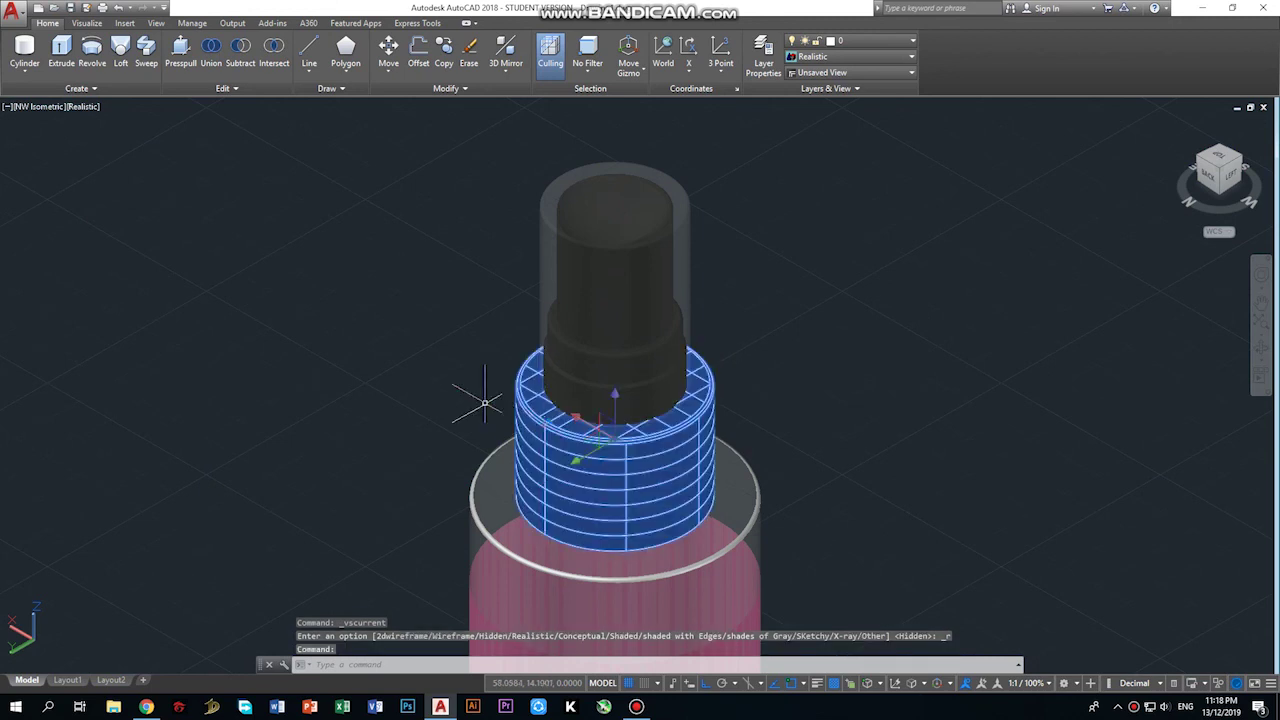
{"action": "left_click", "coordinate": [579, 414]}
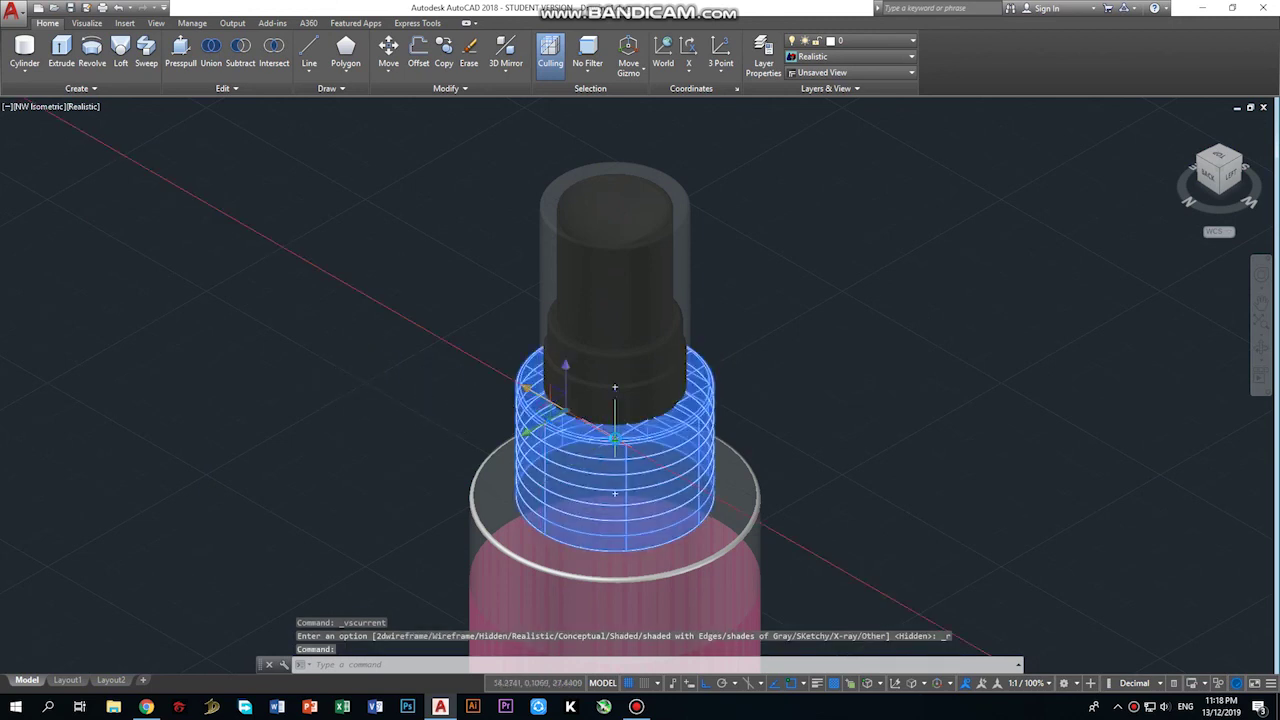
{"action": "left_click", "coordinate": [489, 317]}
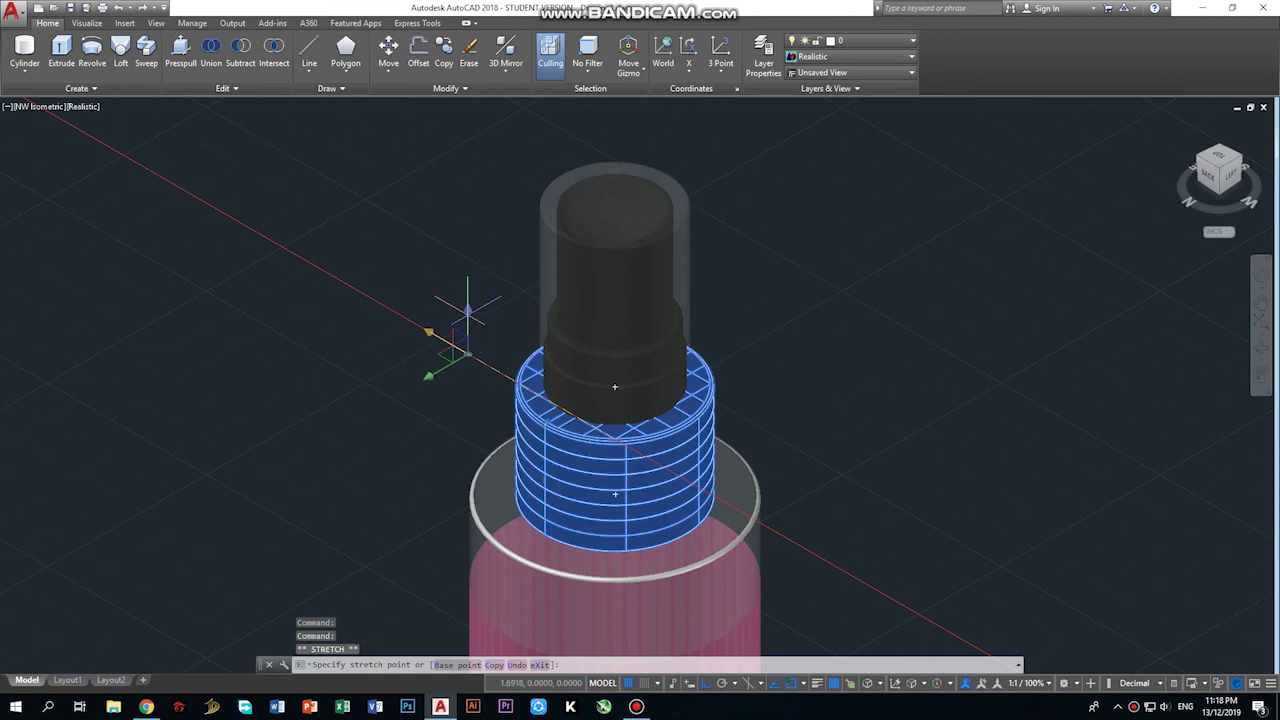
{"action": "type", "text": "1"}
{"action": "key", "text": "Return"}
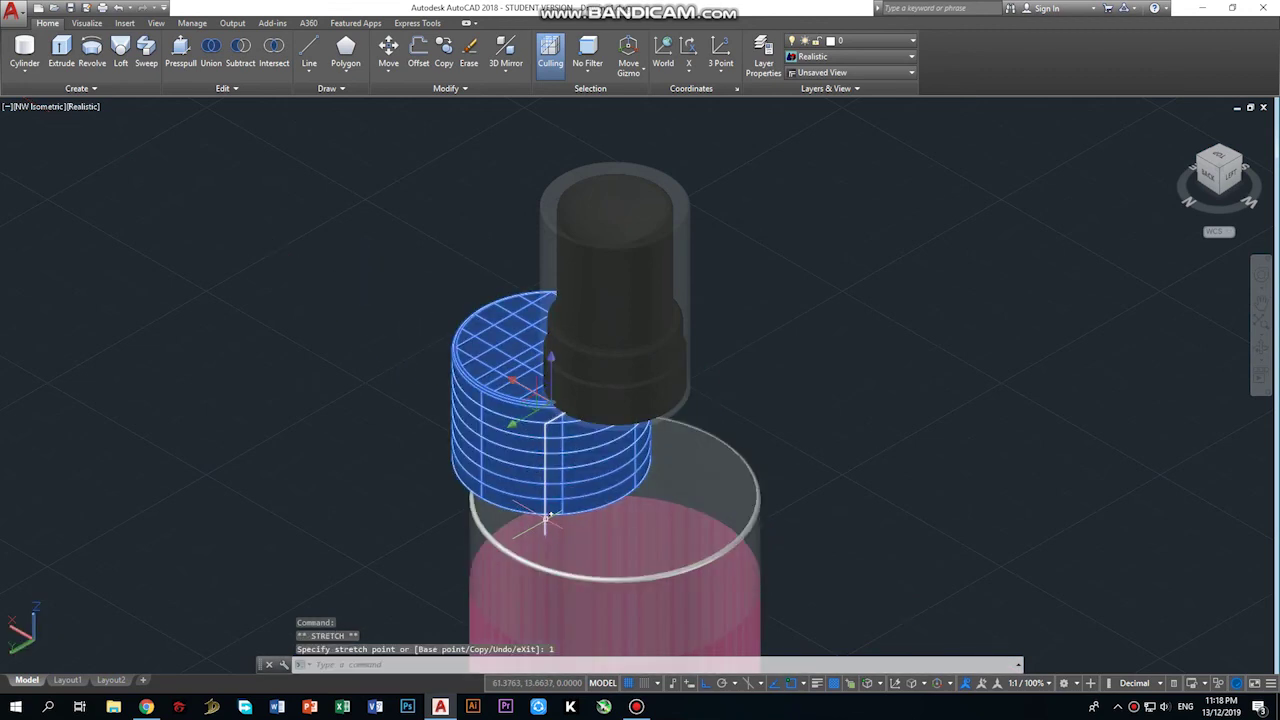
{"action": "key", "text": "Delete"}
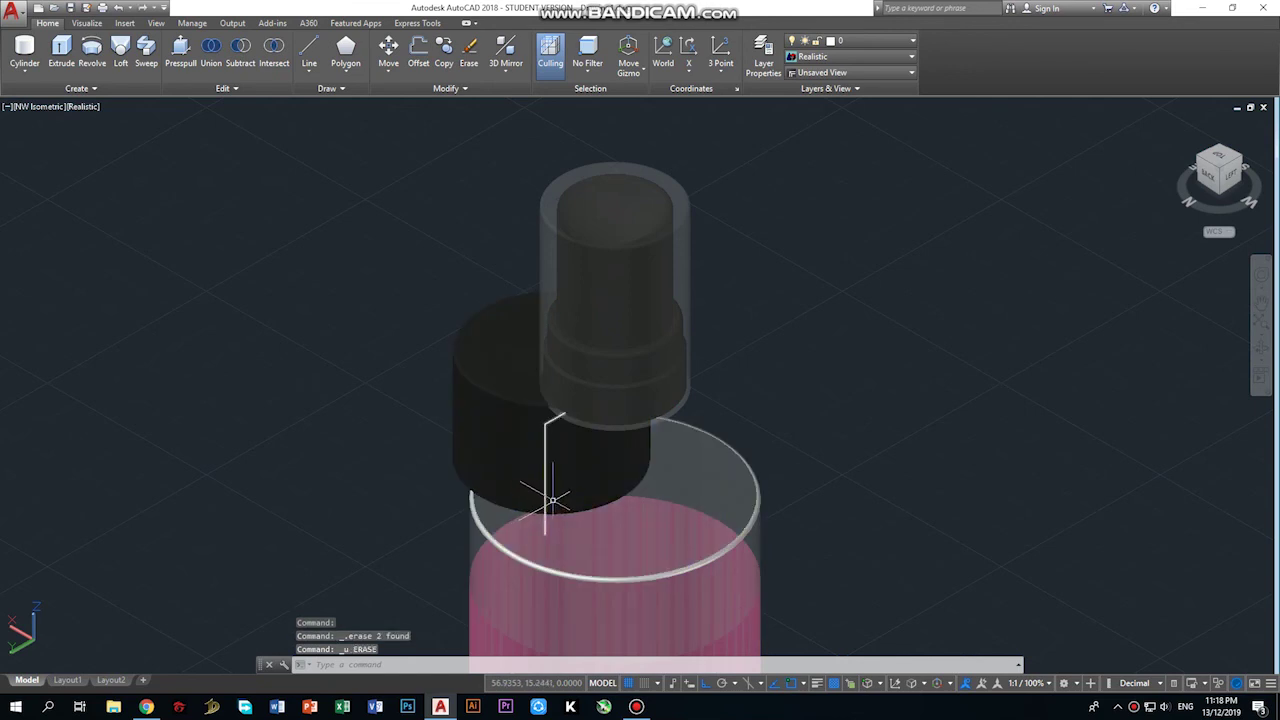
Erase the stray vertical line and re-centre the threaded collar under the black cap.
{"action": "left_click", "coordinate": [545, 488]}
{"action": "key", "text": "Delete"}
{"action": "left_click", "coordinate": [501, 432]}
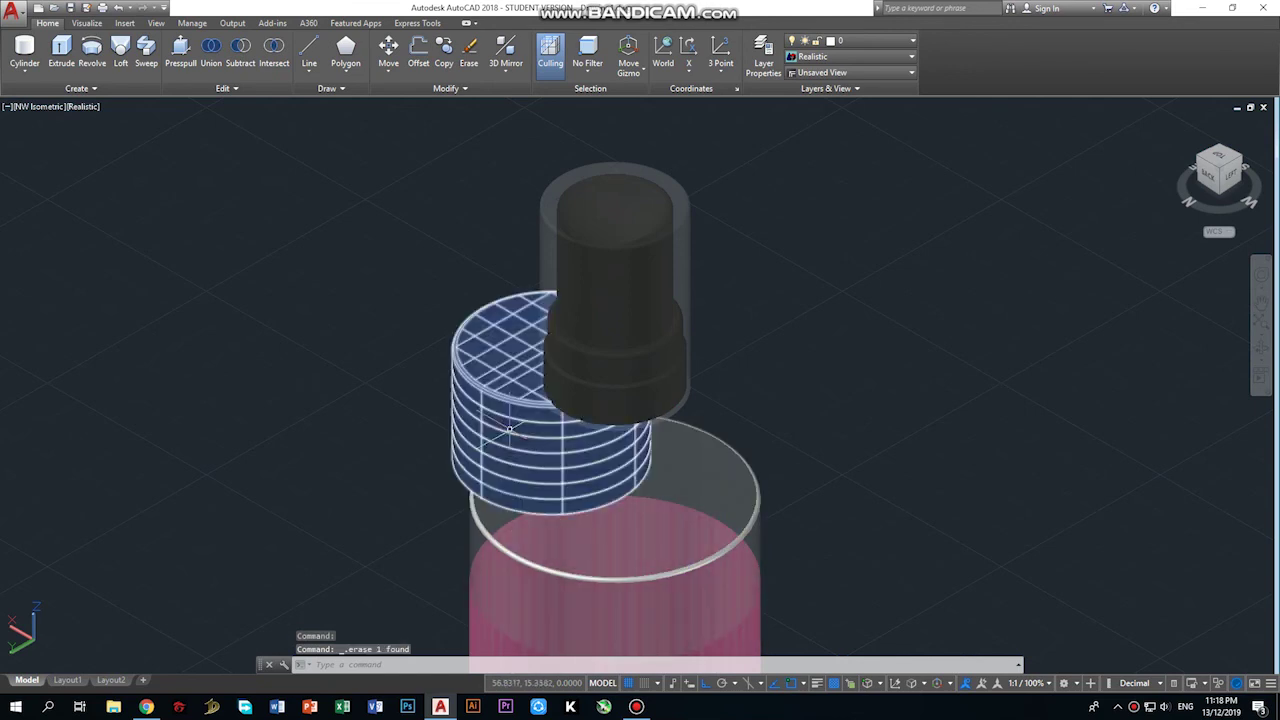
{"action": "left_click", "coordinate": [515, 383]}
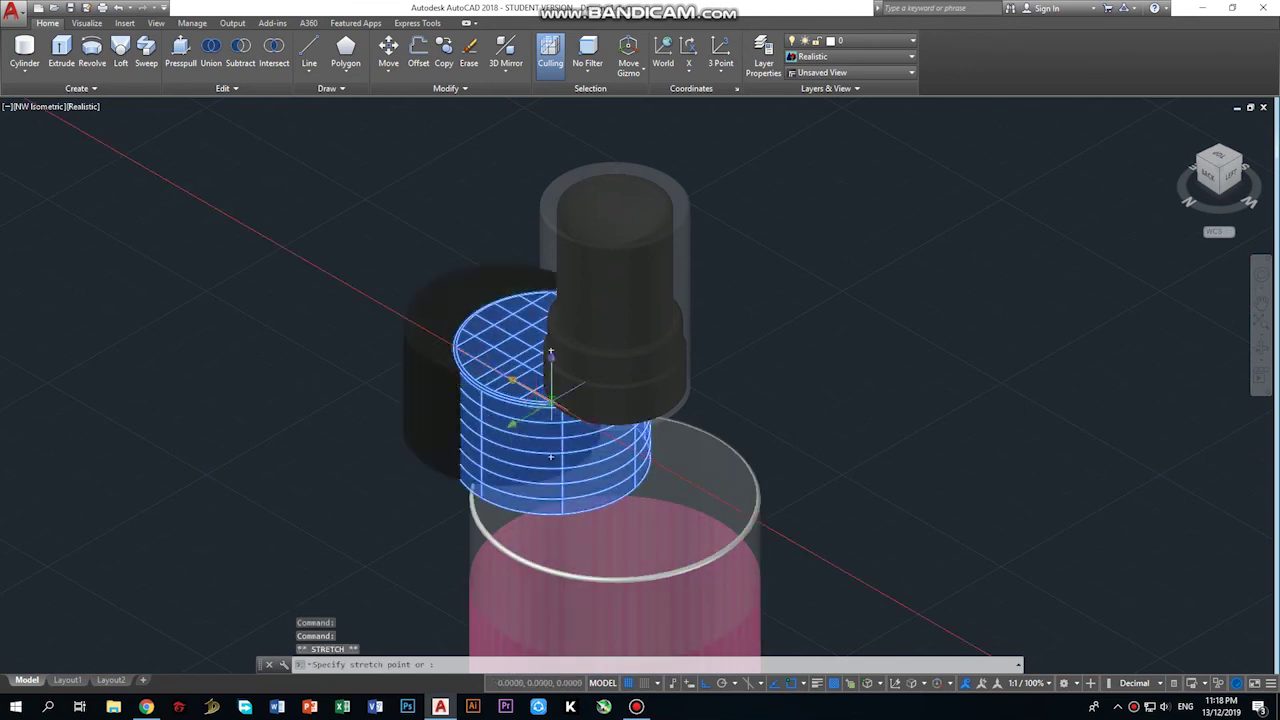
{"action": "left_click", "coordinate": [665, 470]}
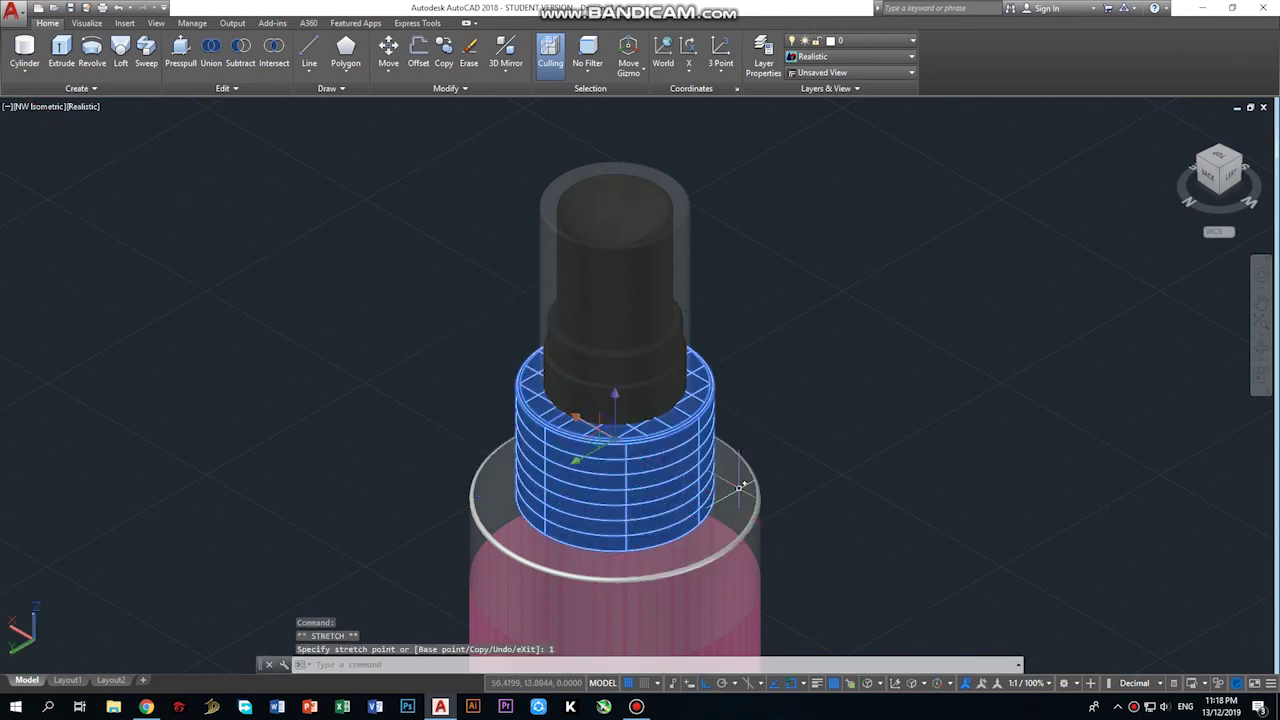
{"action": "key", "text": "Escape"}
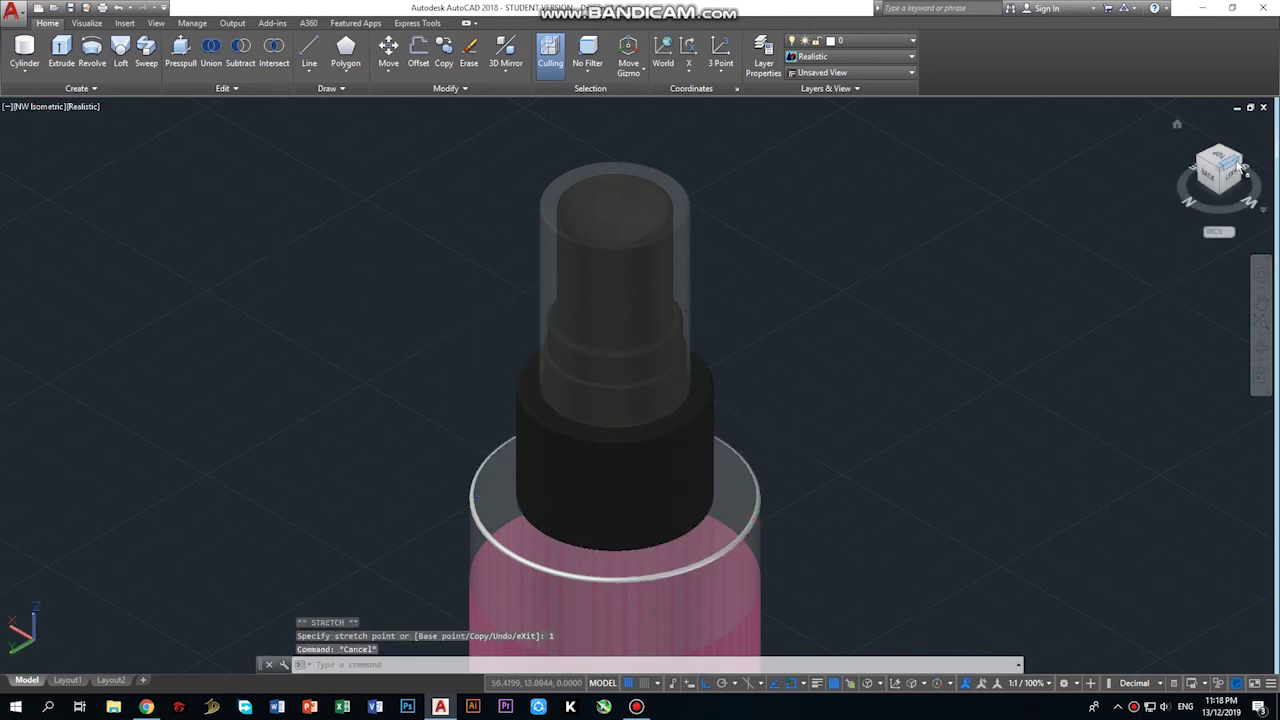
Show the whole bottle from the south-west isometric view.
{"action": "left_click", "coordinate": [1238, 160]}
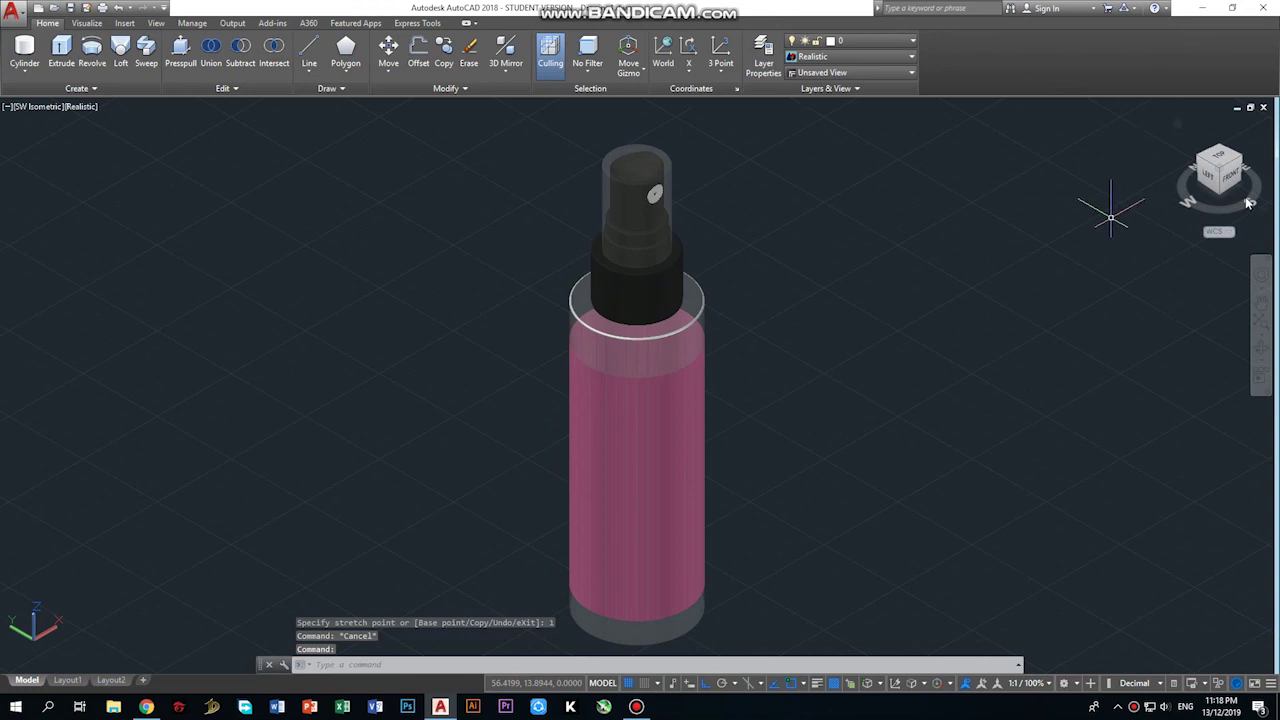
{"action": "scroll", "coordinate": [787, 458], "scroll_direction": "down", "scroll_amount": 4}
{"action": "scroll", "coordinate": [760, 483], "scroll_direction": "up", "scroll_amount": 1}
{"action": "scroll", "coordinate": [750, 463], "scroll_direction": "down", "scroll_amount": 3}
{"action": "scroll", "coordinate": [745, 455], "scroll_direction": "up", "scroll_amount": 1}
{"action": "scroll", "coordinate": [754, 458], "scroll_direction": "down", "scroll_amount": 1}
{"action": "scroll", "coordinate": [755, 458], "scroll_direction": "up", "scroll_amount": 4}
{"action": "scroll", "coordinate": [757, 457], "scroll_direction": "up", "scroll_amount": 1}
{"action": "scroll", "coordinate": [760, 455], "scroll_direction": "up", "scroll_amount": 2}
{"action": "scroll", "coordinate": [765, 450], "scroll_direction": "down", "scroll_amount": 1}
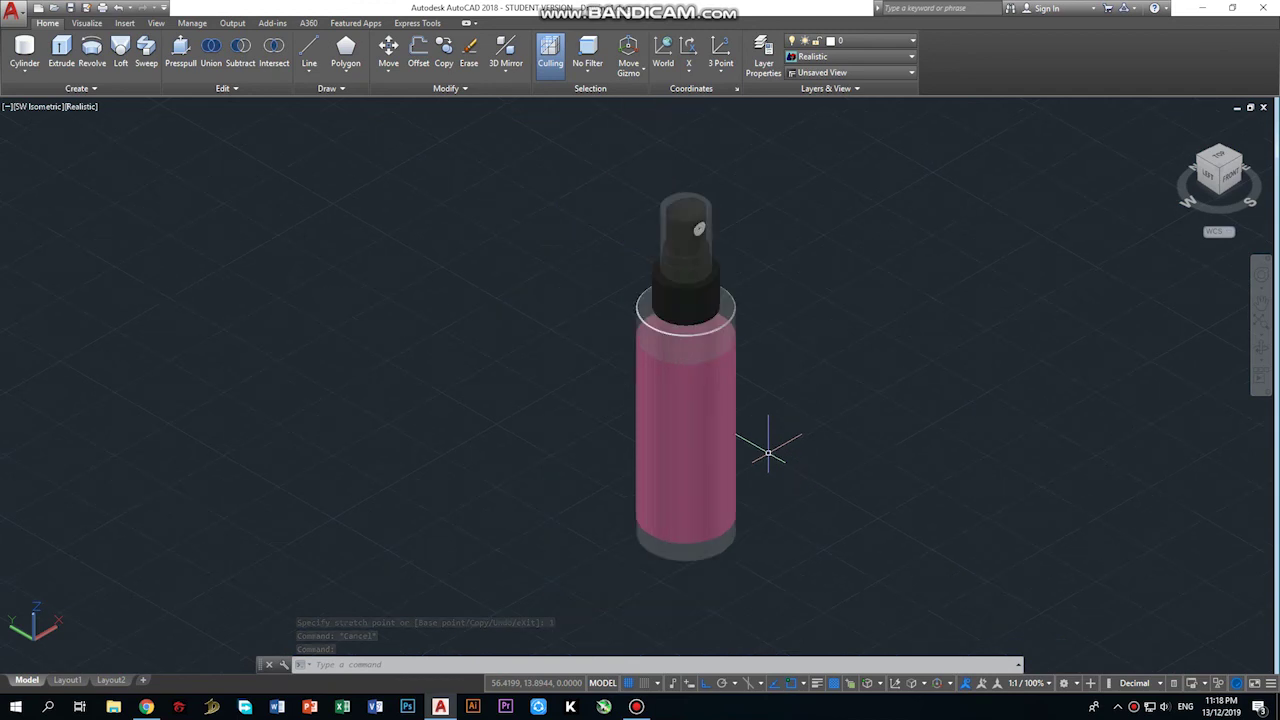
{"action": "scroll", "coordinate": [758, 428], "scroll_direction": "up", "scroll_amount": 2}
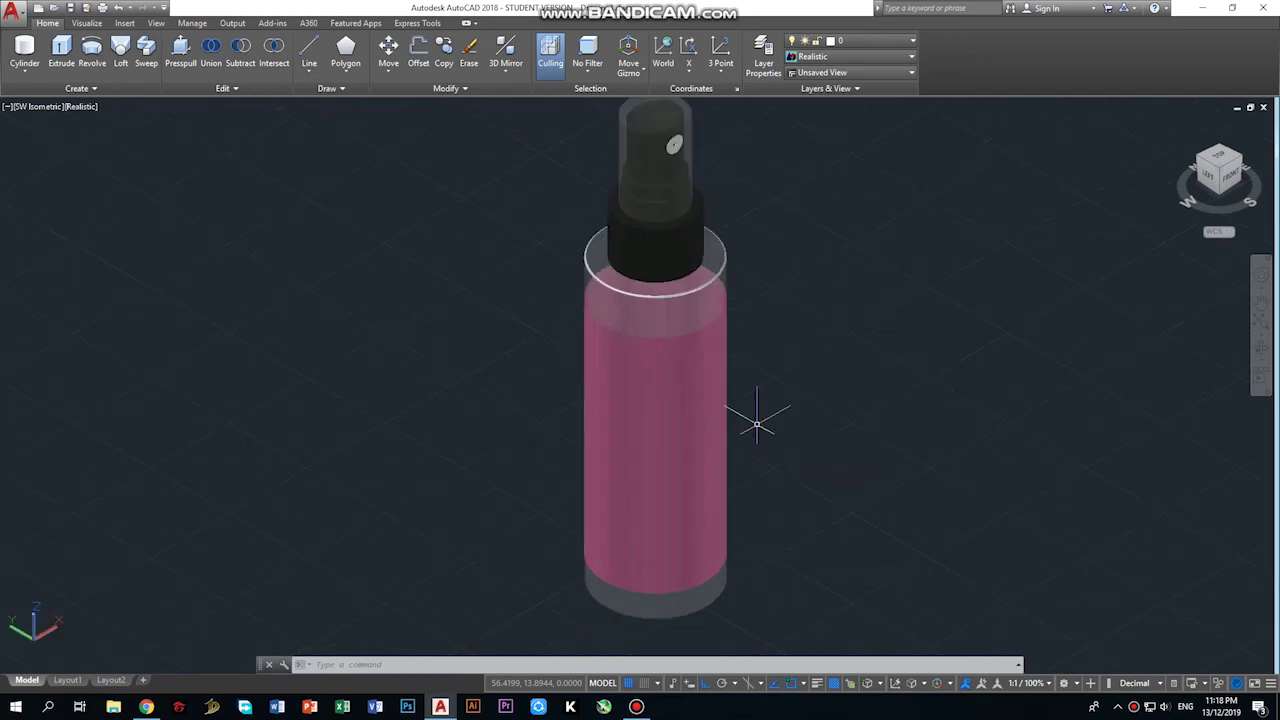